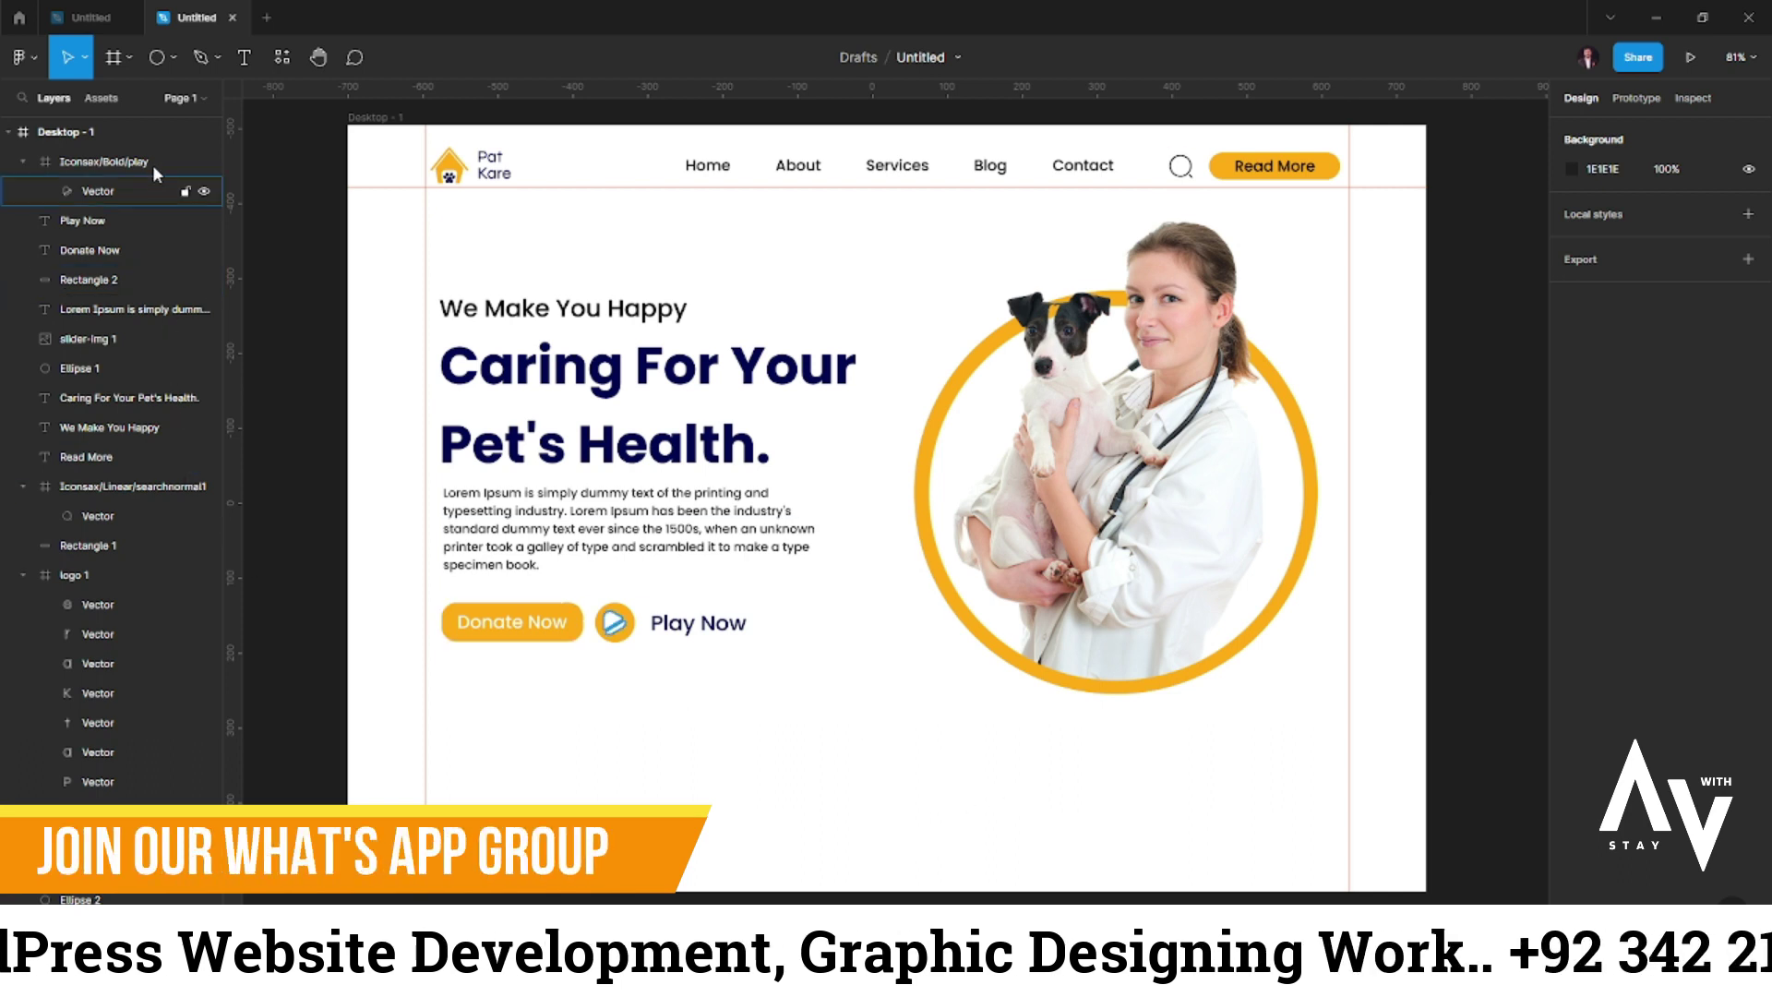
- Drag the Desktop - 1 frame's bottom edge down to leave blank space below the hero
left_click(809, 585)
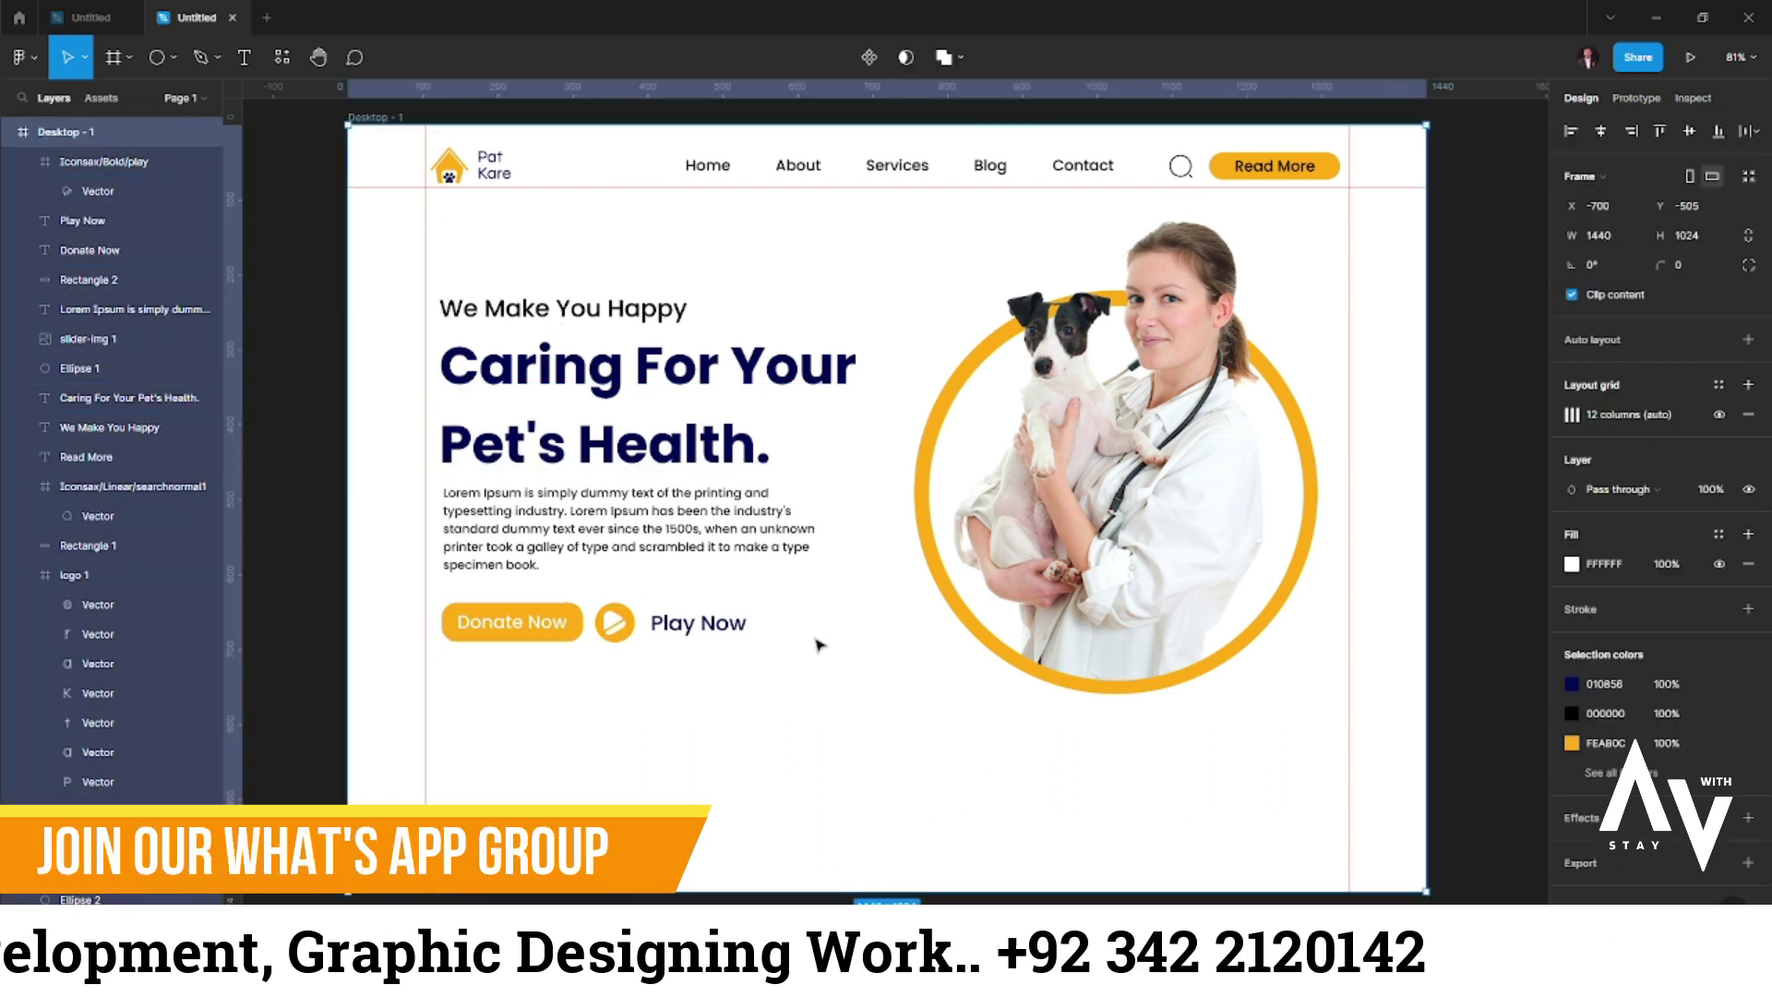
key("Escape")
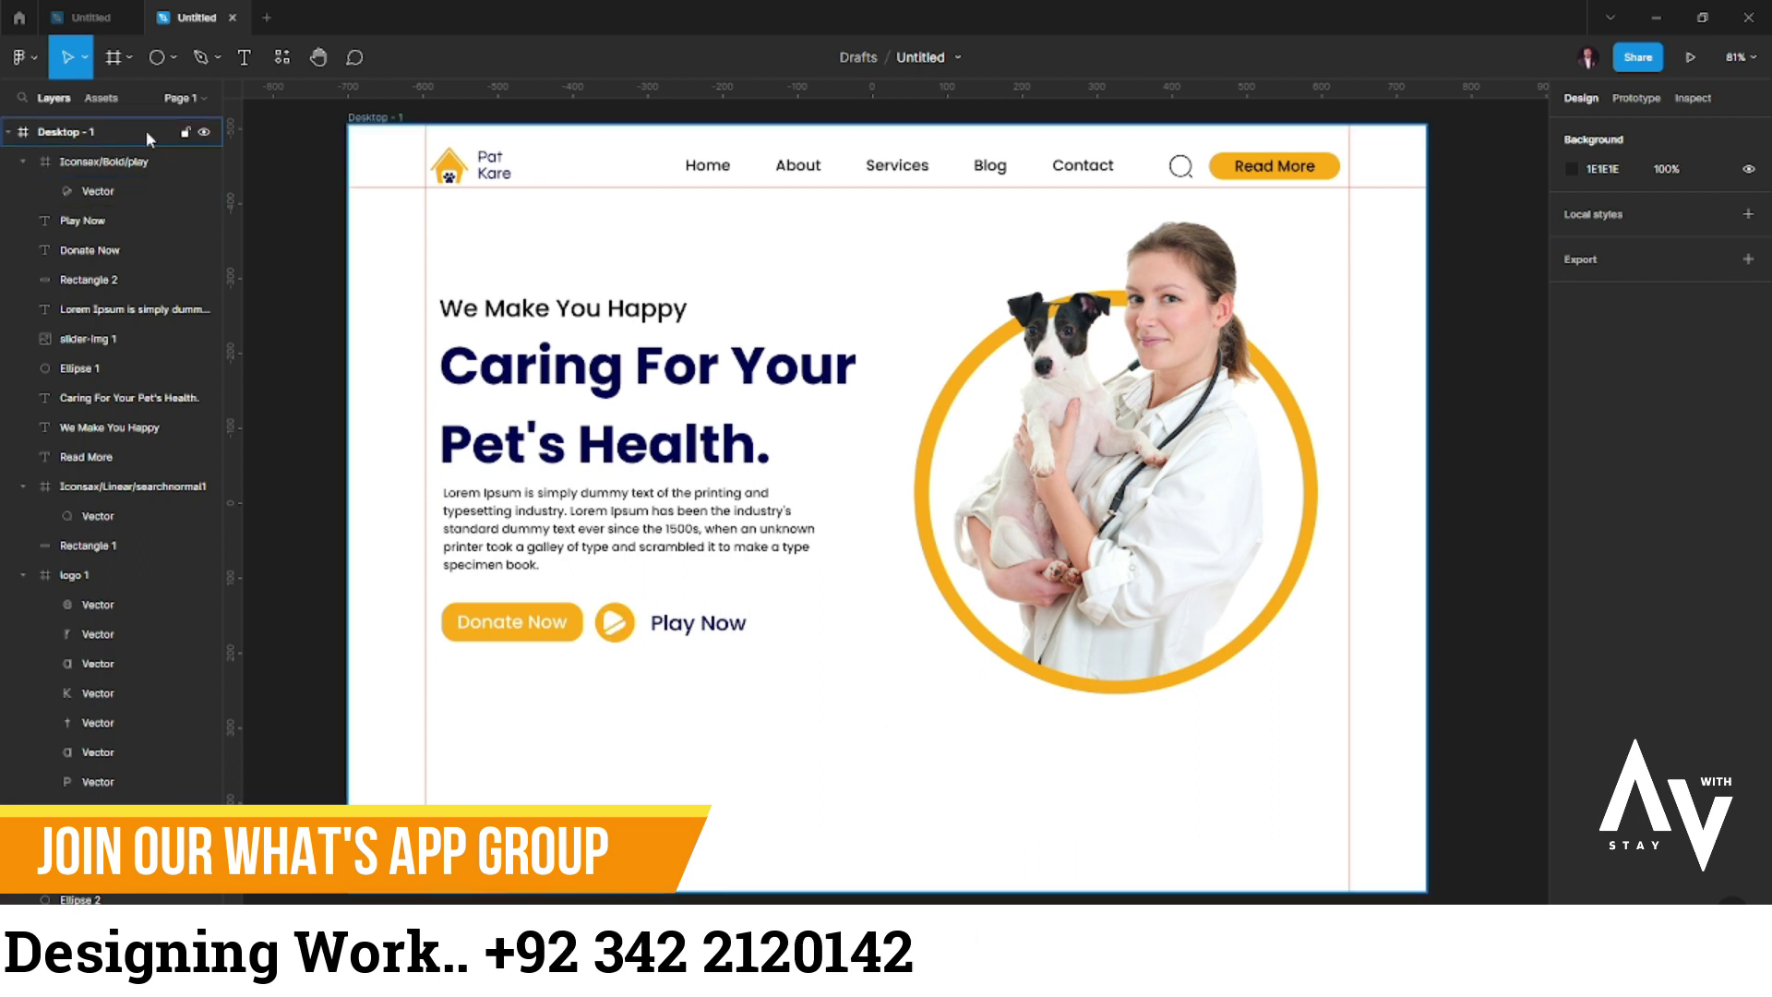
left_click(124, 131)
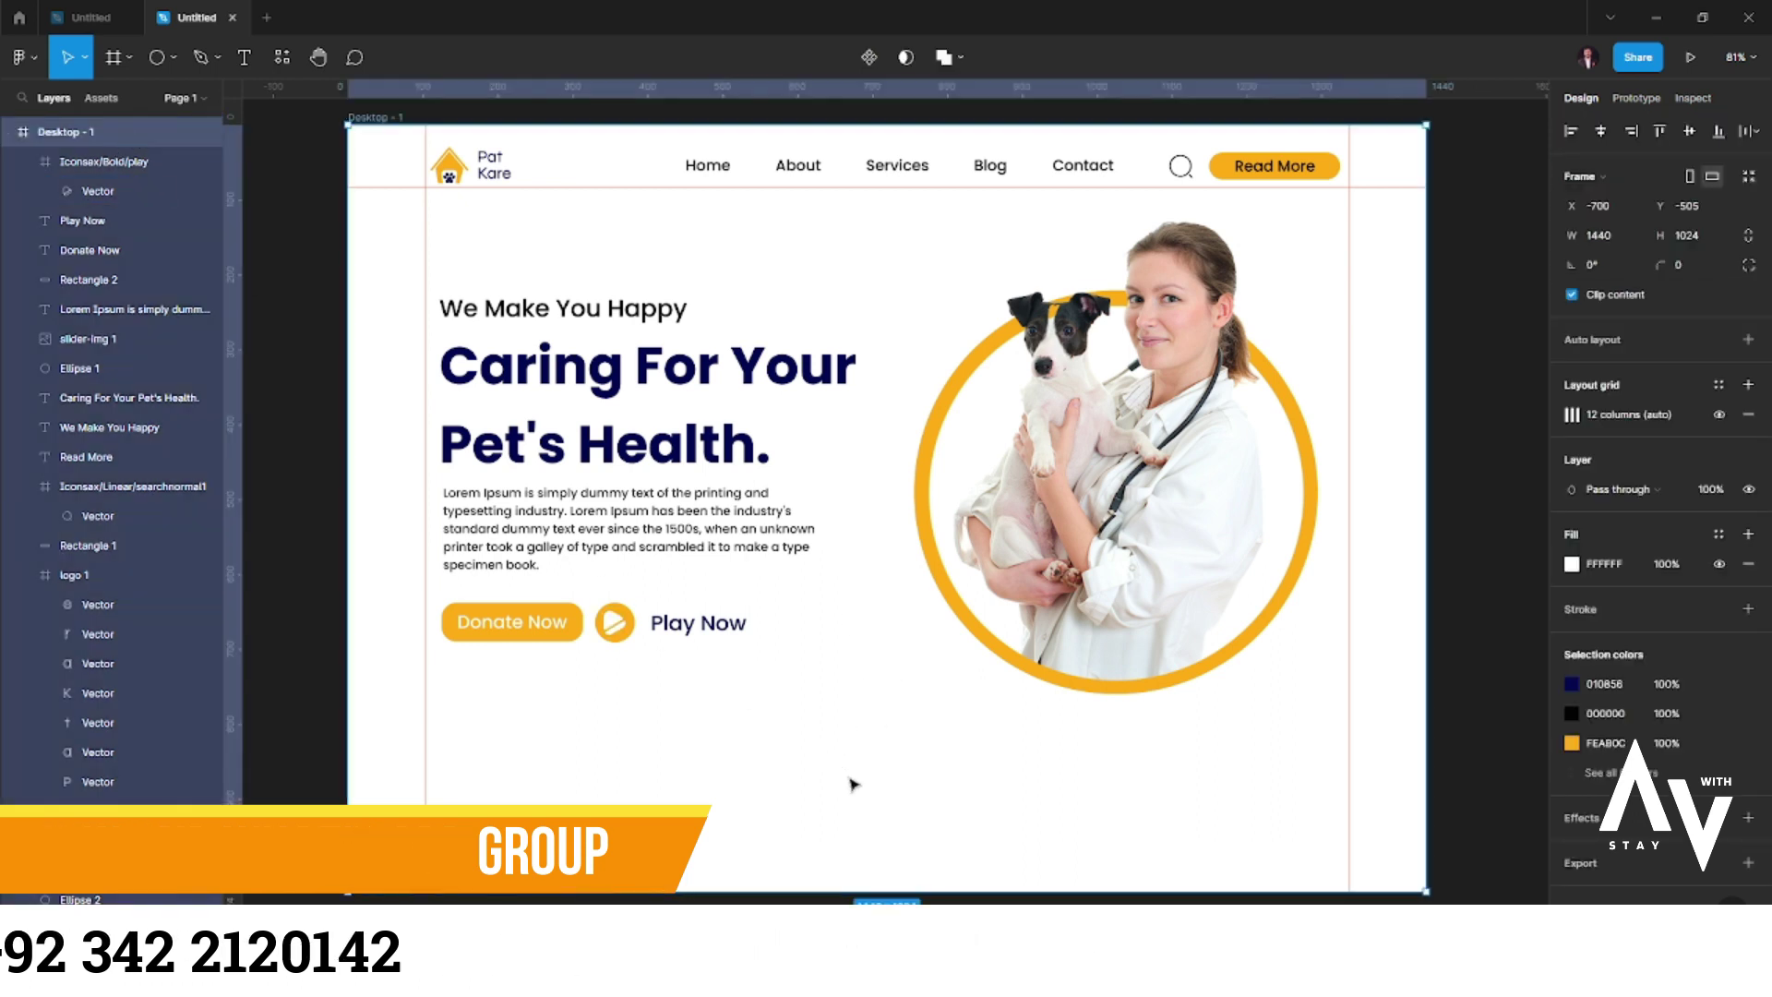
left_click(898, 893)
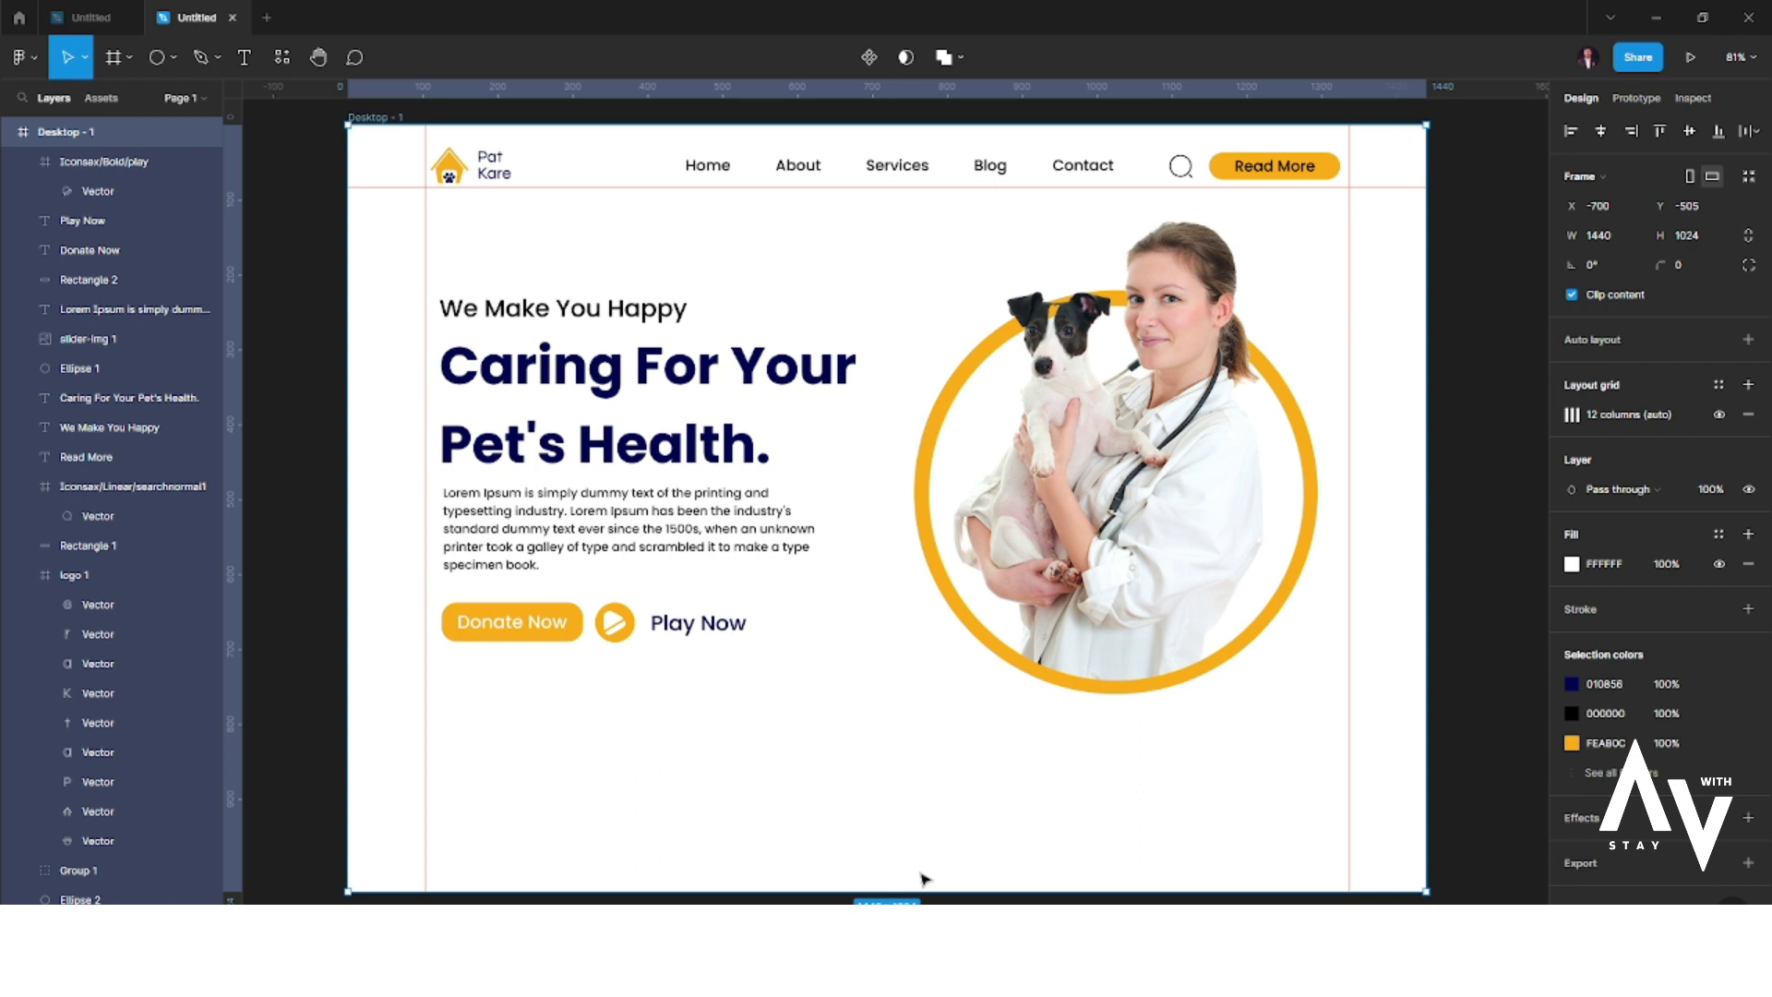
mouse_move(923, 891)
left_mouse_down()
mouse_move(904, 863)
mouse_move(900, 903)
left_mouse_up()
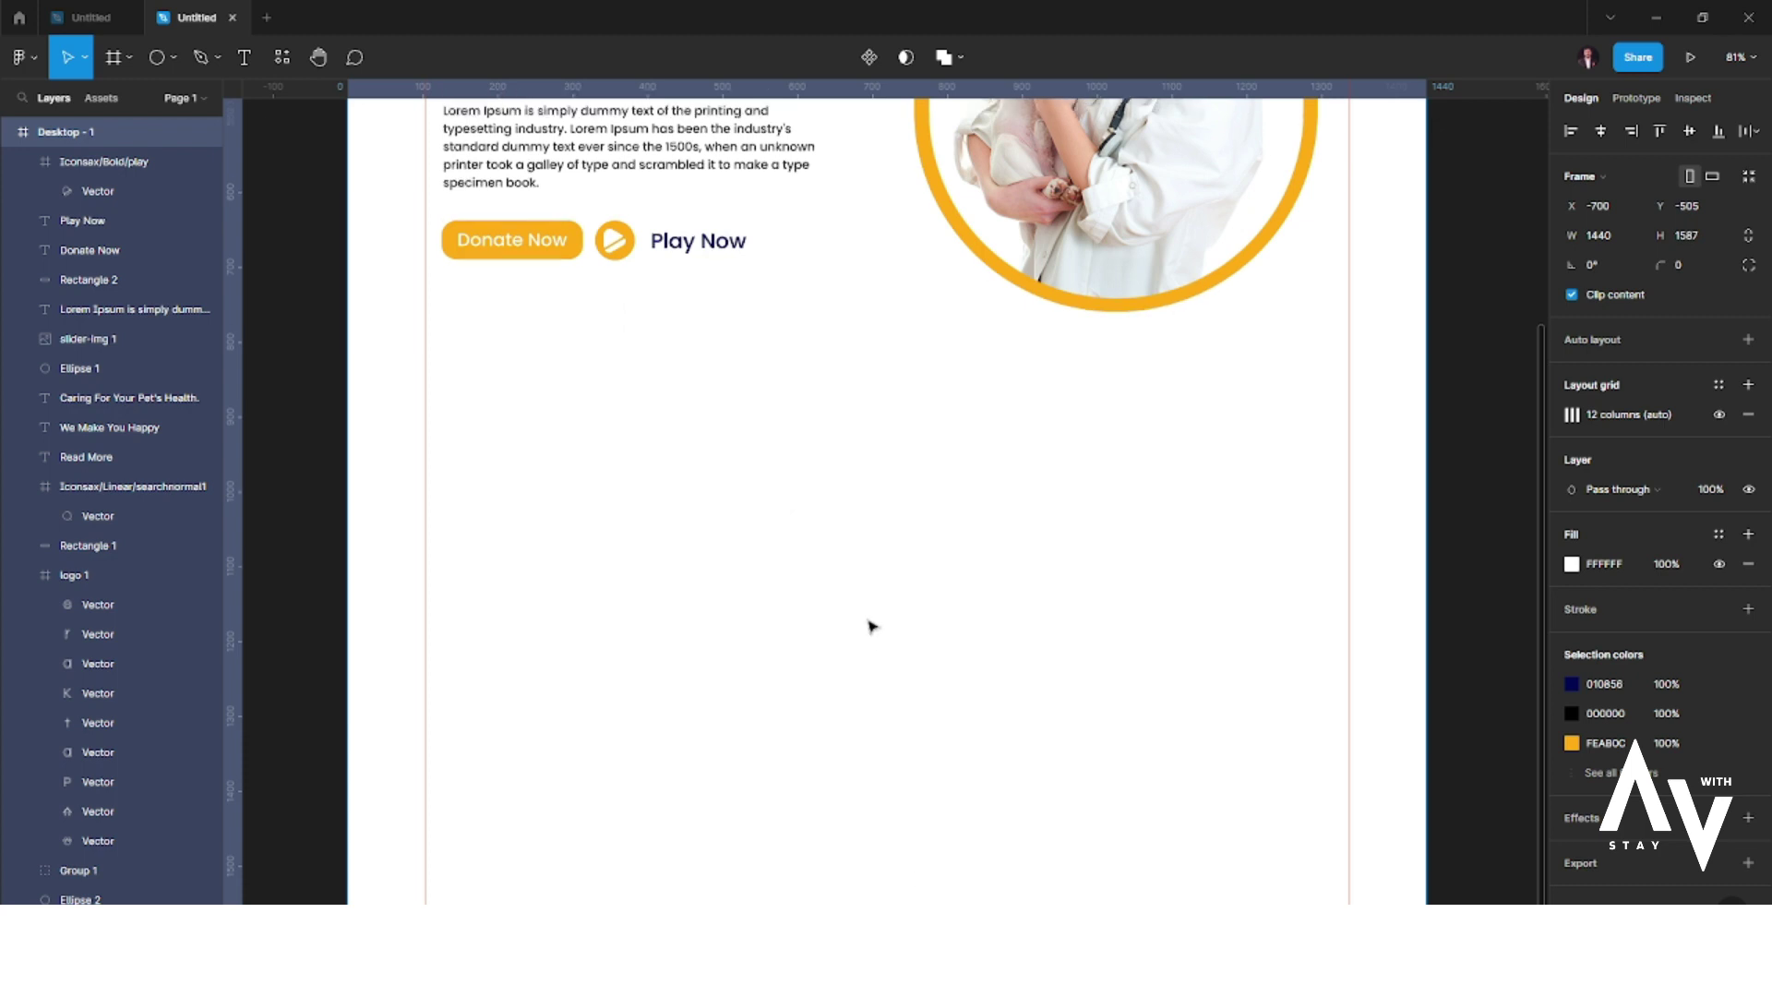
left_click(898, 614)
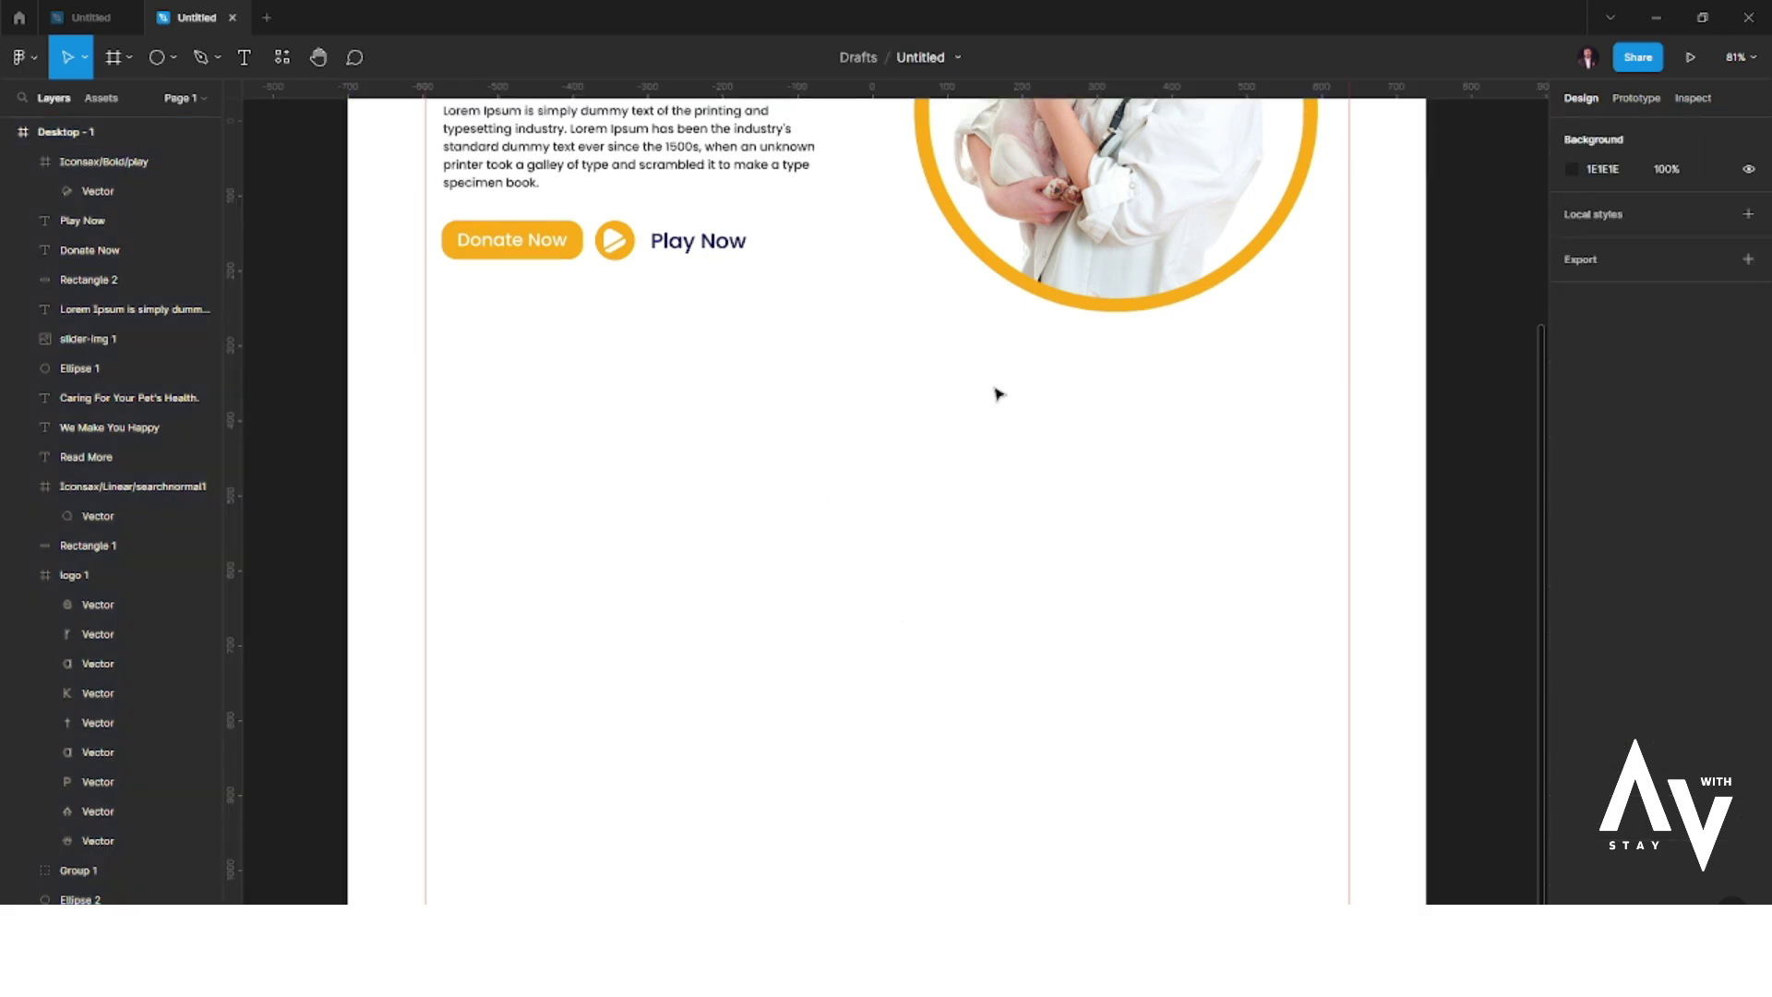
- Draw a grey rectangle below the Donate Now button
left_click(173, 58)
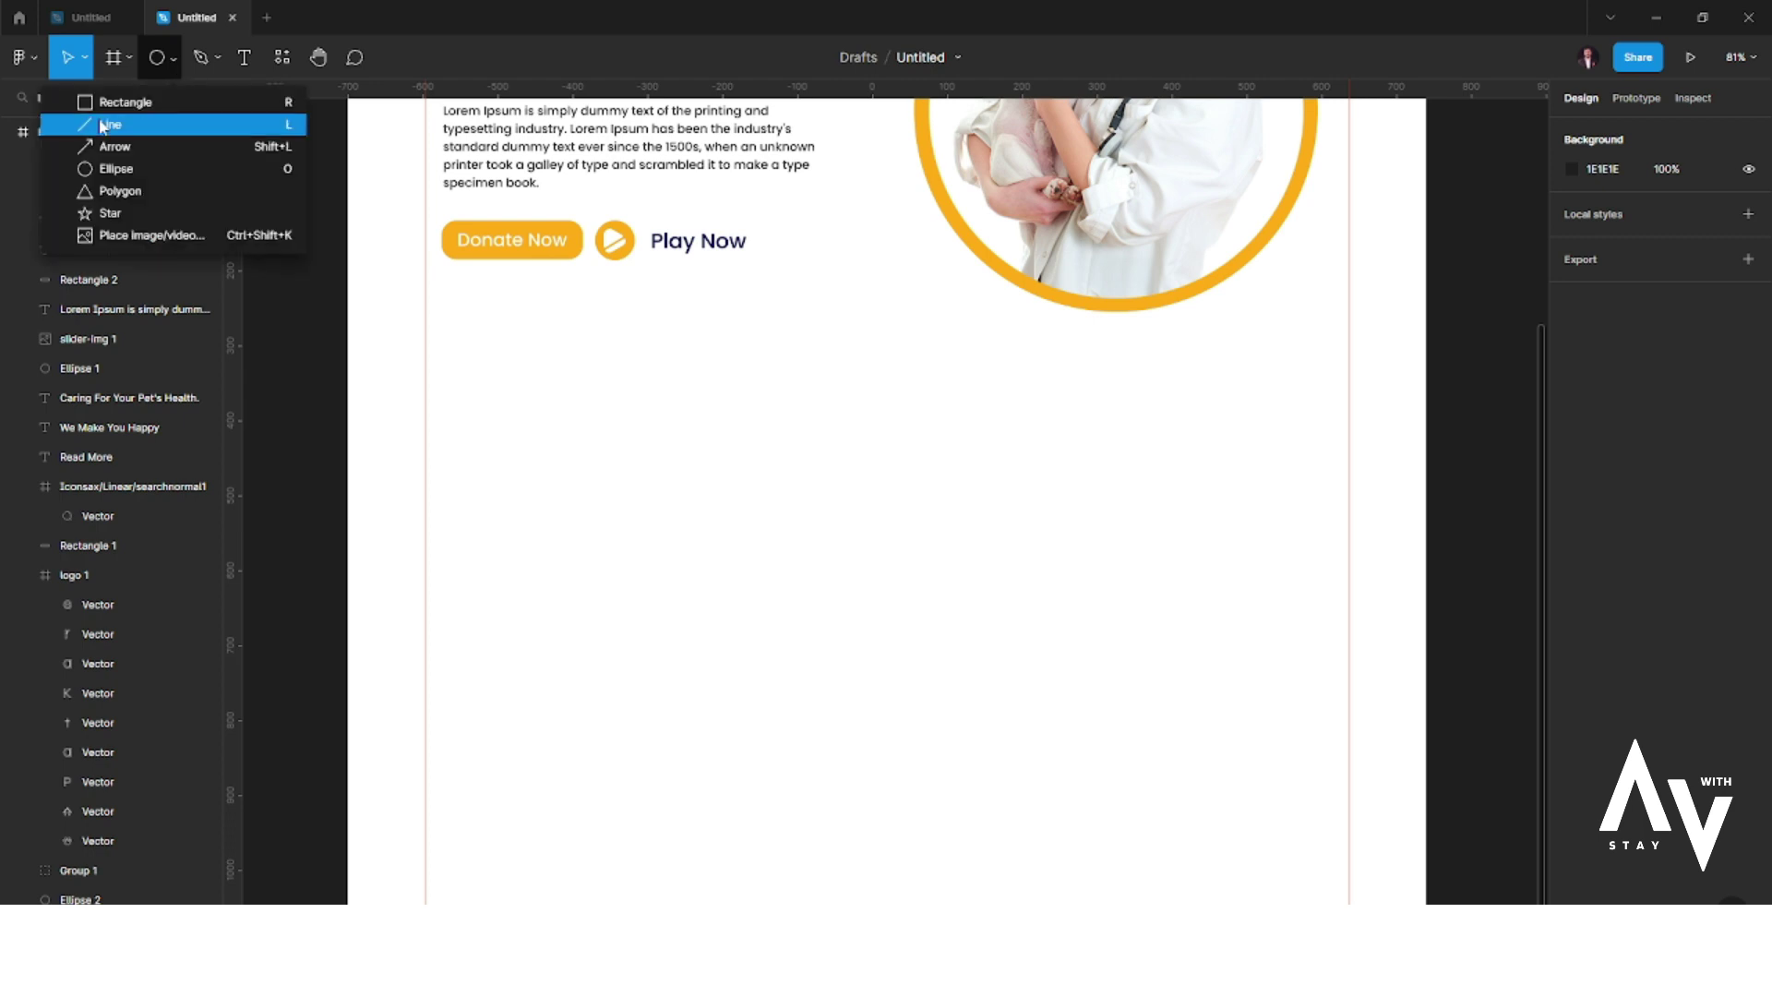
left_click(147, 107)
left_click_drag(472, 397, 828, 480)
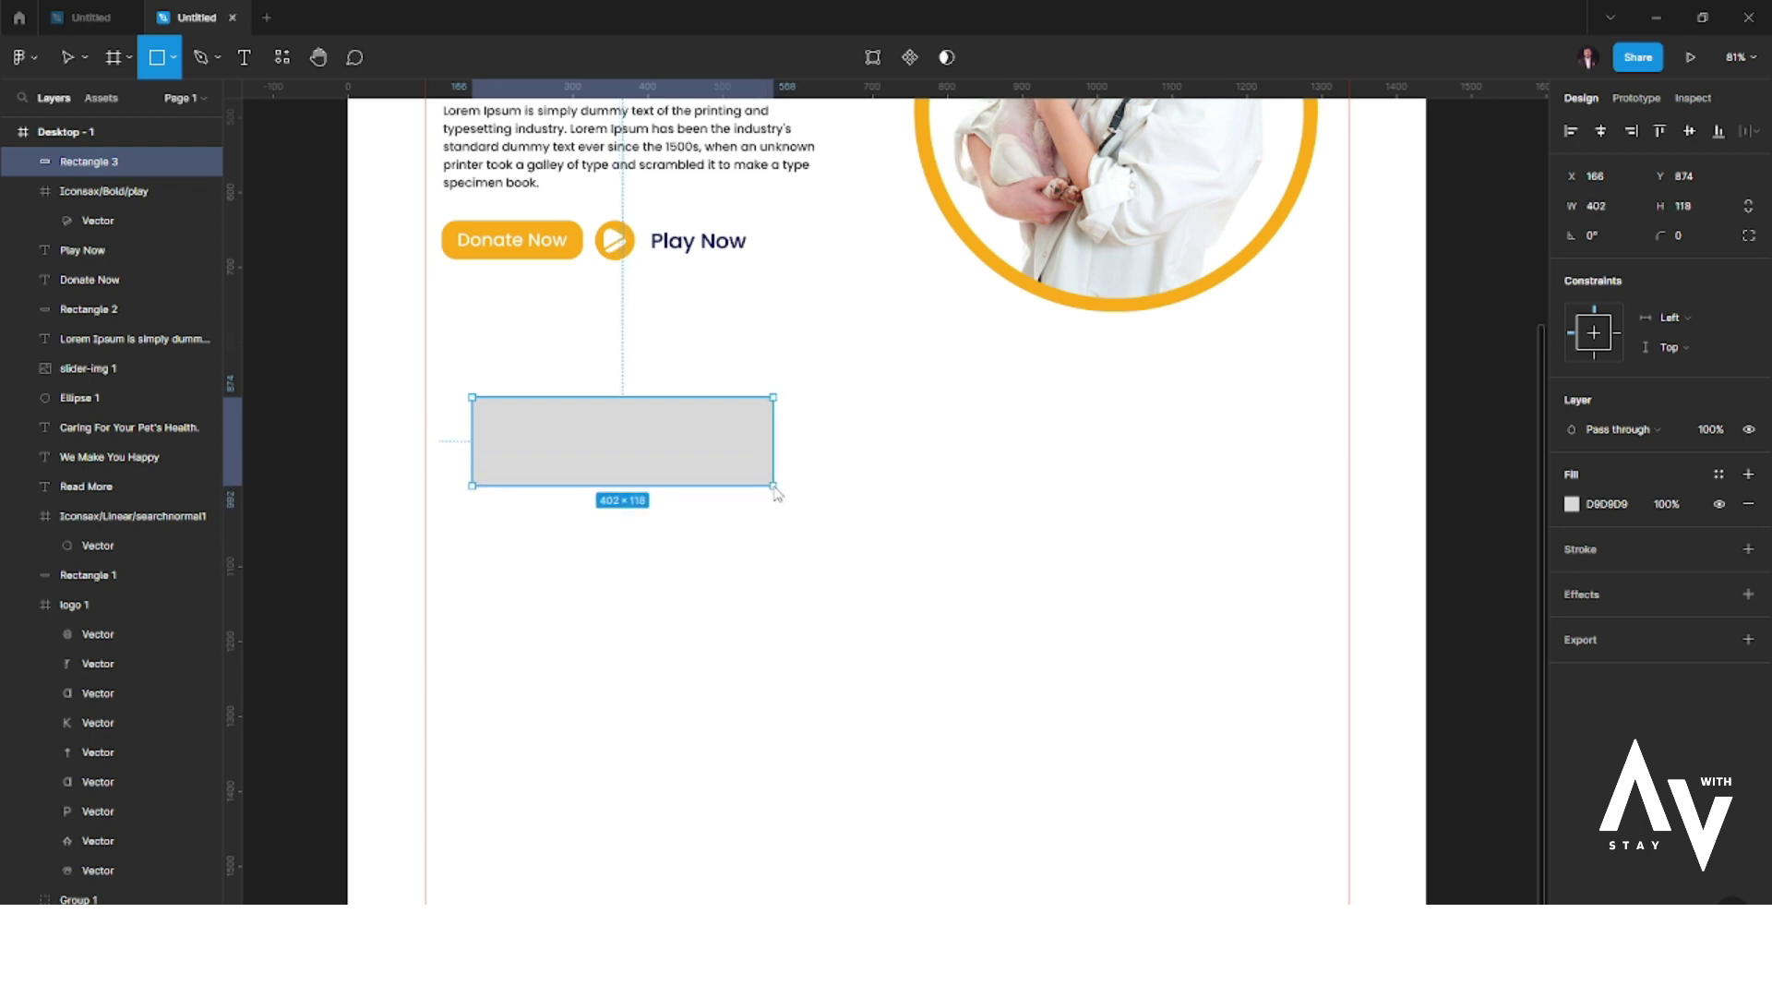
left_click_drag(738, 443, 681, 448)
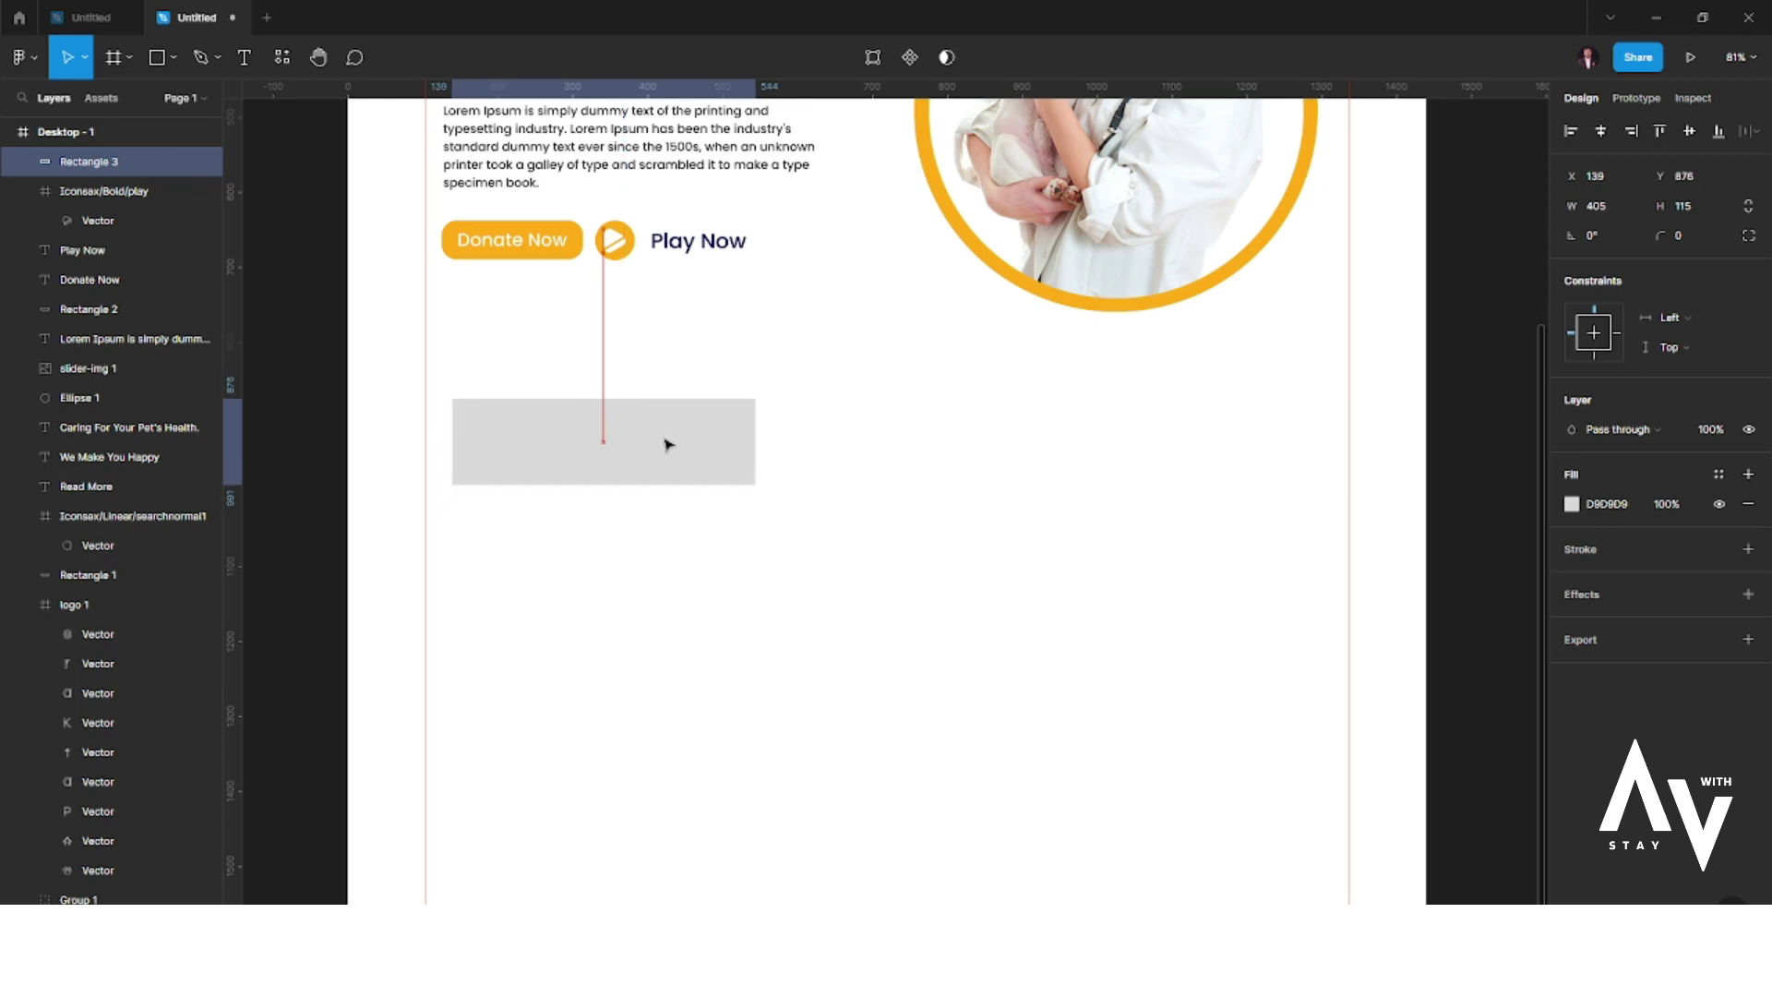
- Duplicate the rectangle twice to the right and align the three-box row to the left margin guide
left_click_drag(736, 448, 1255, 452)
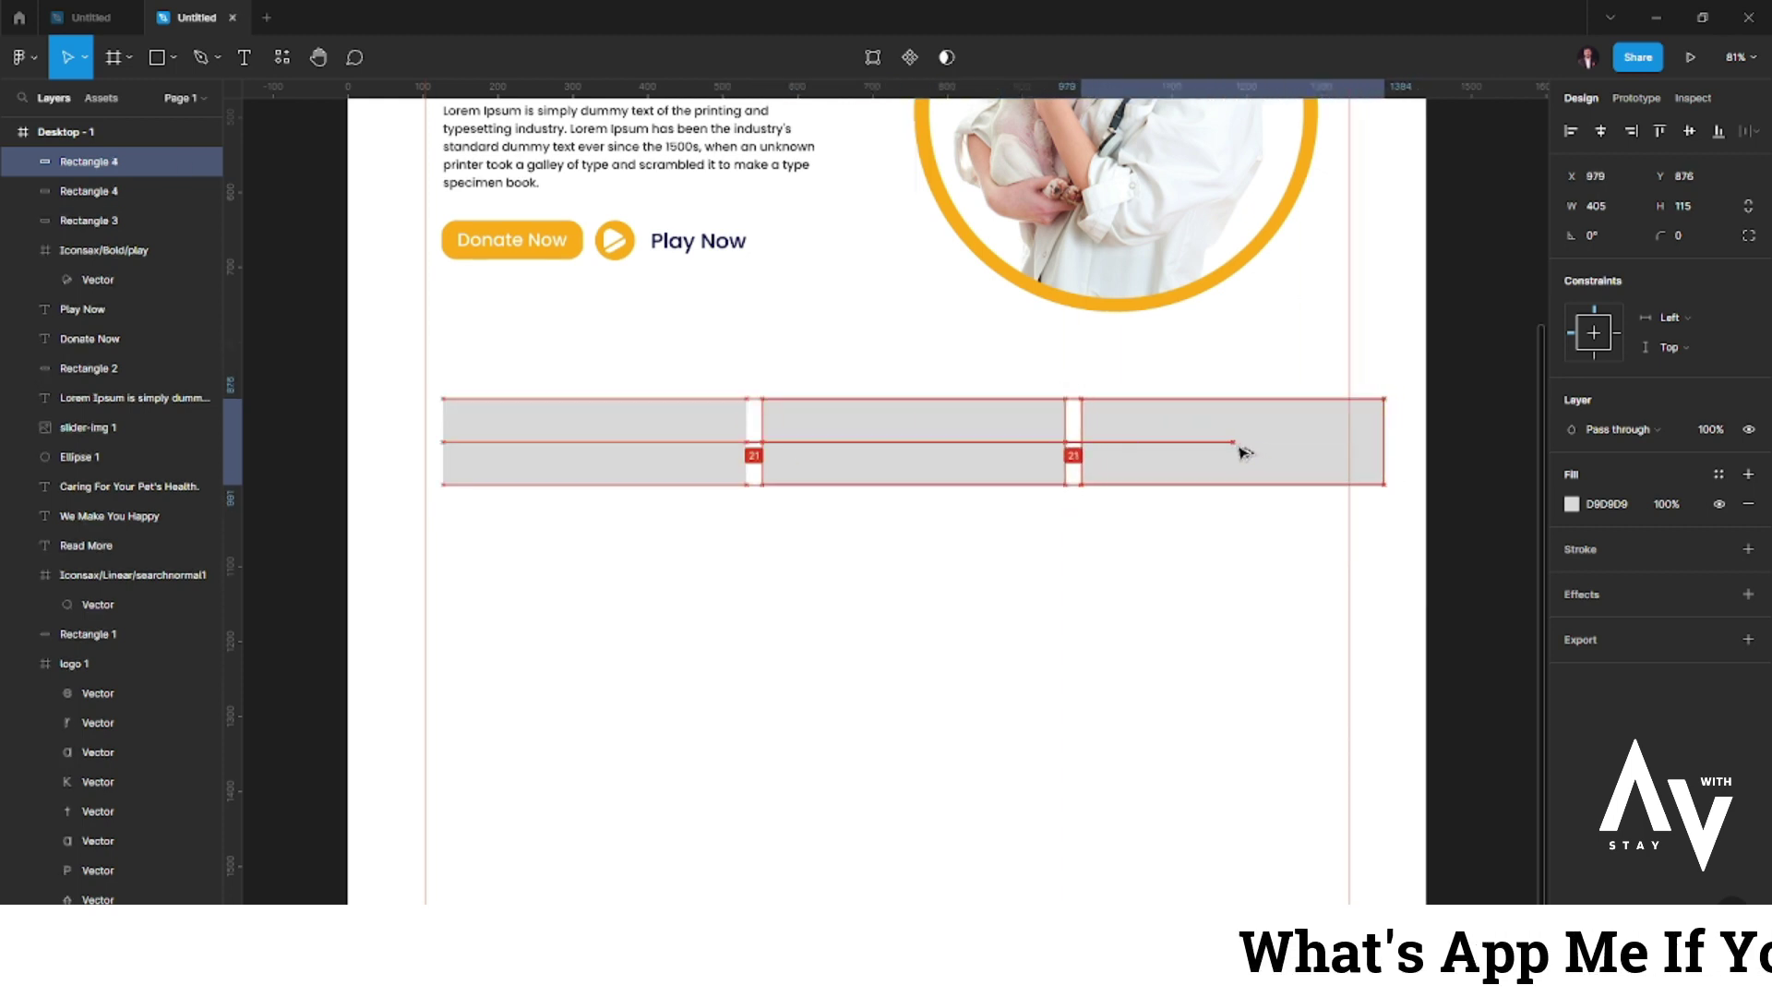
left_click_drag(1251, 453, 1239, 452)
left_click_drag(1194, 573, 621, 447)
left_click_drag(866, 447, 848, 448)
left_click(900, 587)
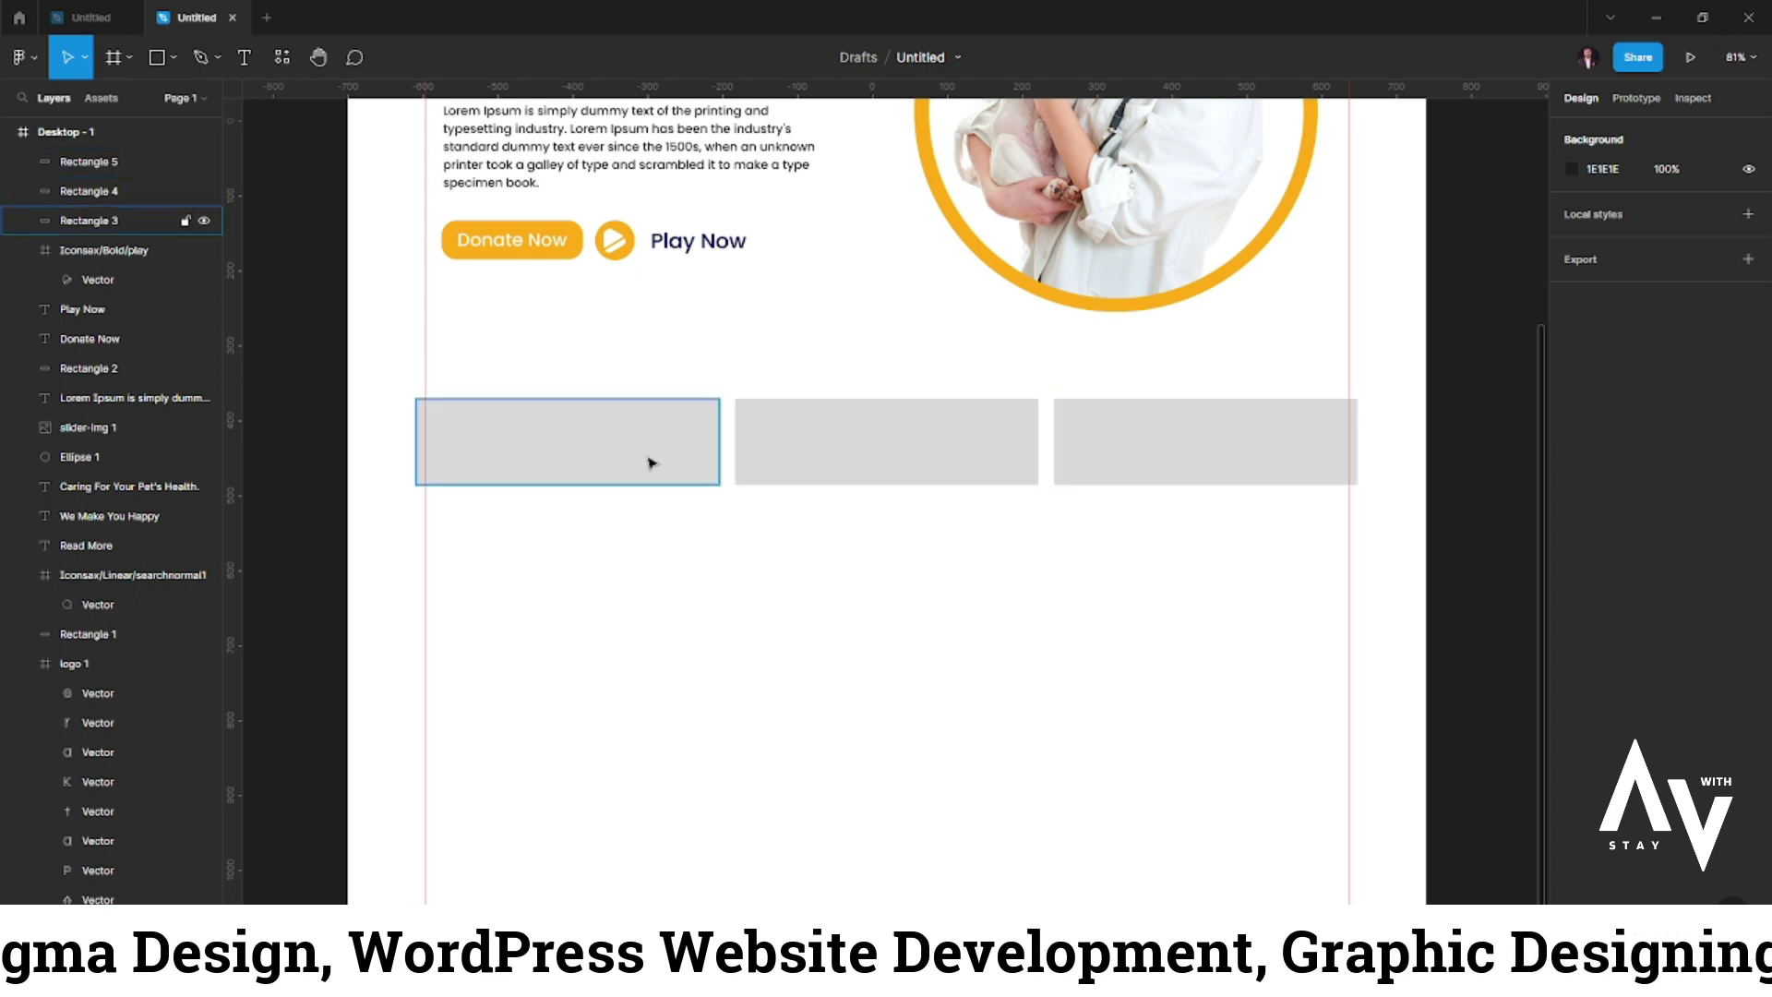
- Give the leftmost grey rectangle a corner radius of 30
left_click(595, 445)
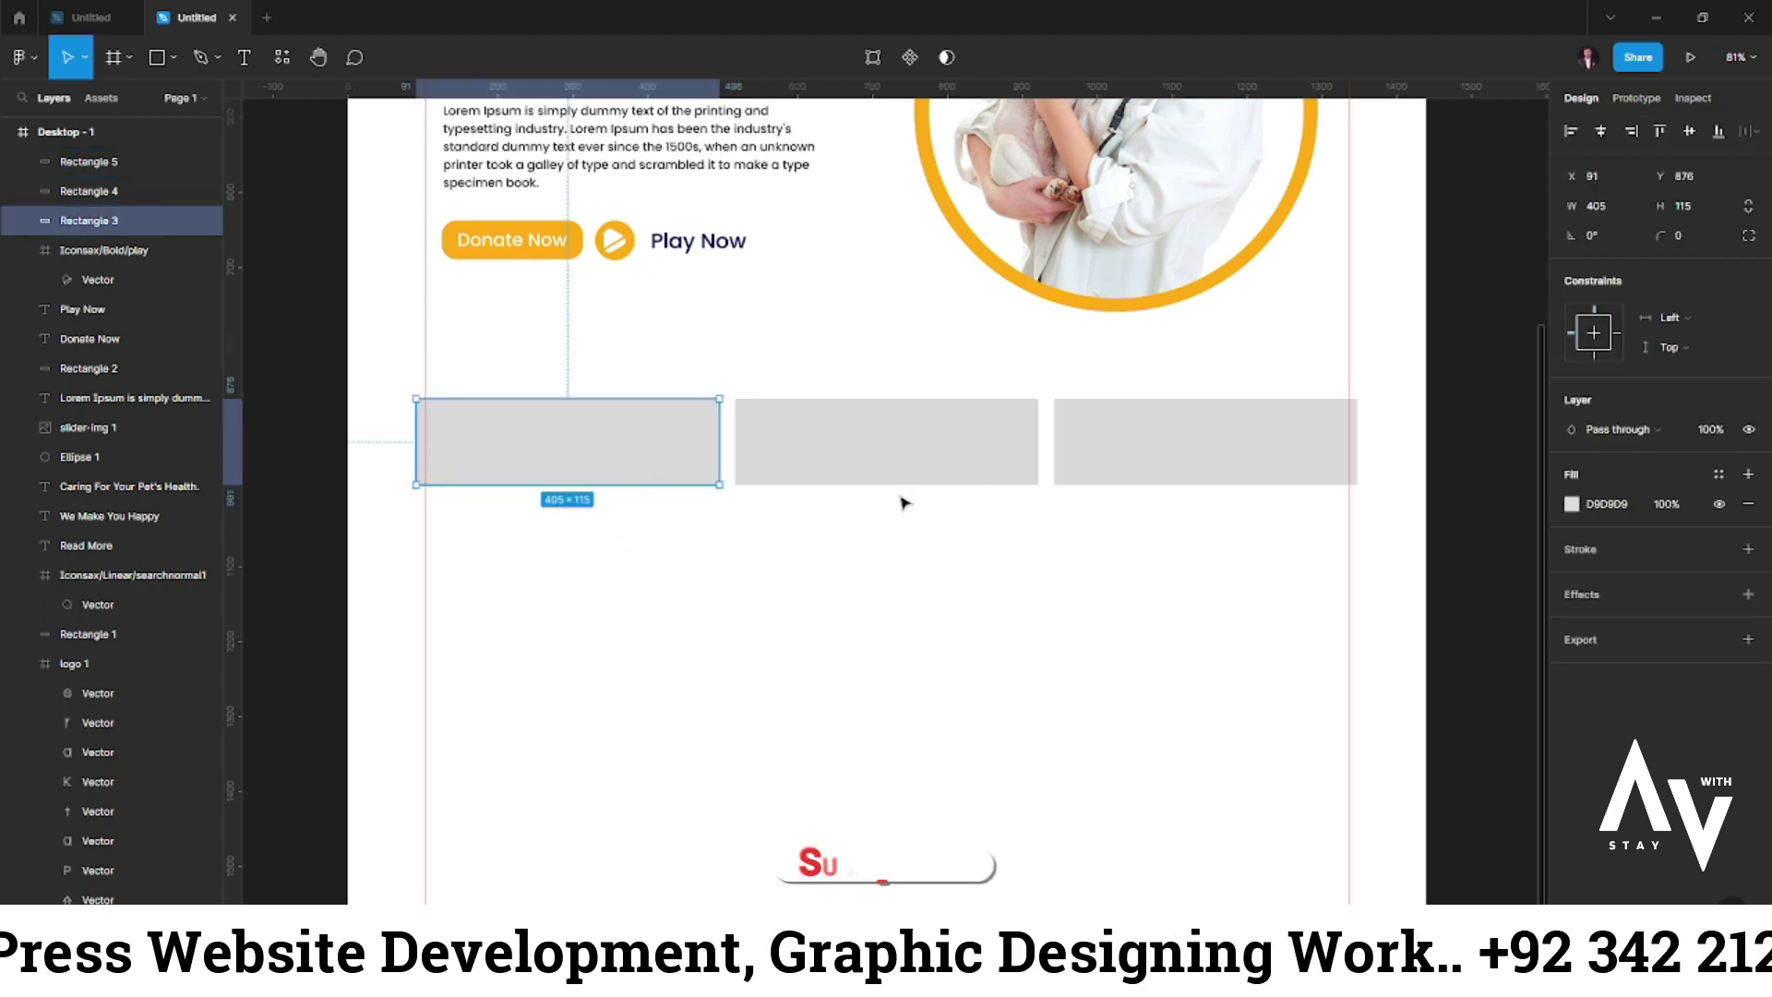
left_click(1680, 237)
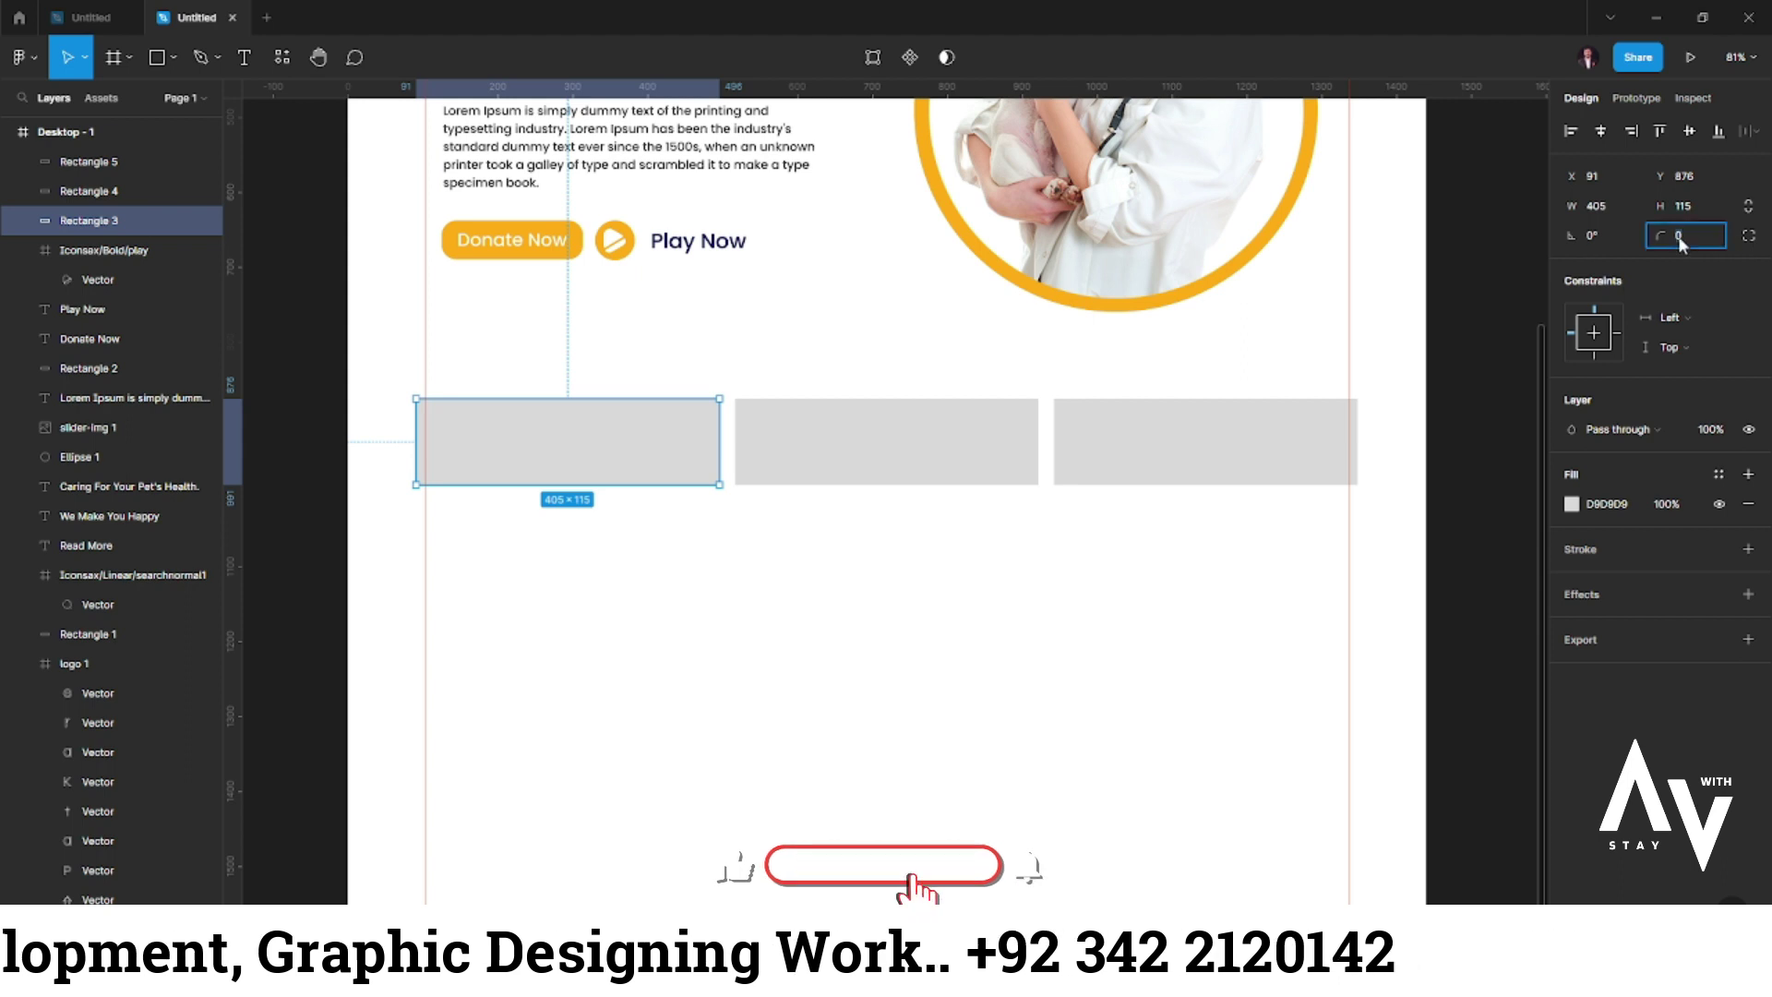
type("30")
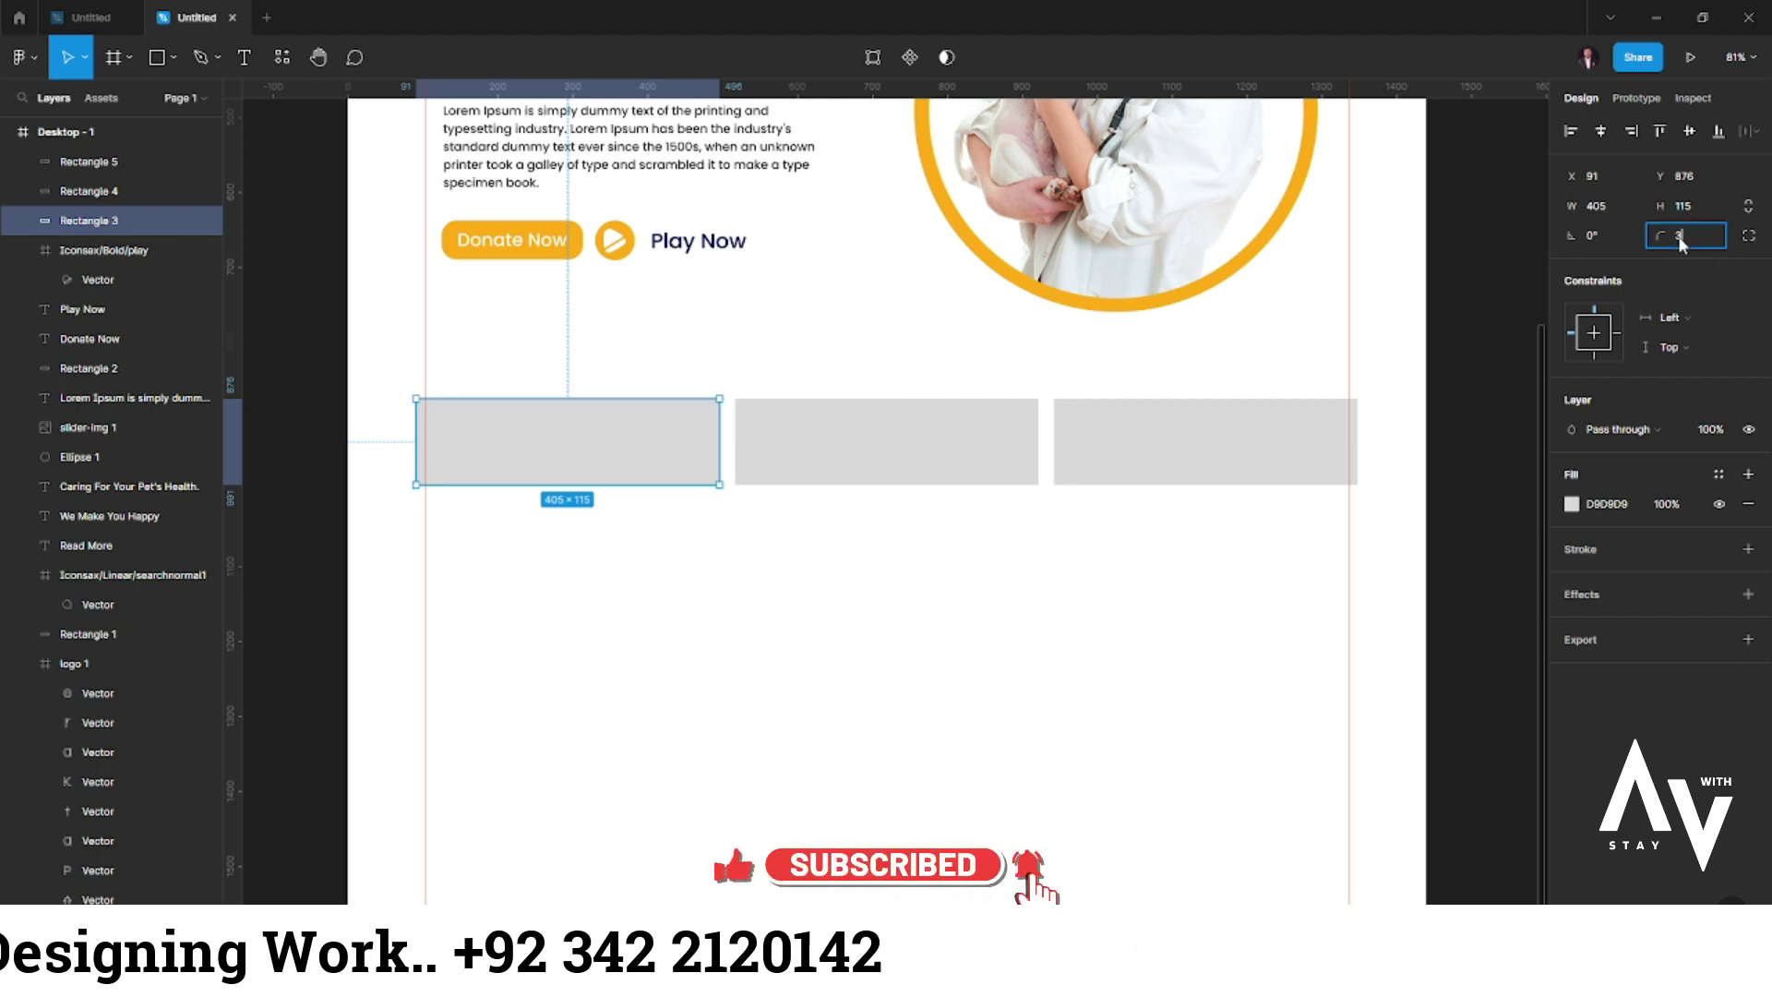
key("Return")
- Fill the rounded rectangle with dark navy 010856
left_click(713, 539)
left_click(582, 443)
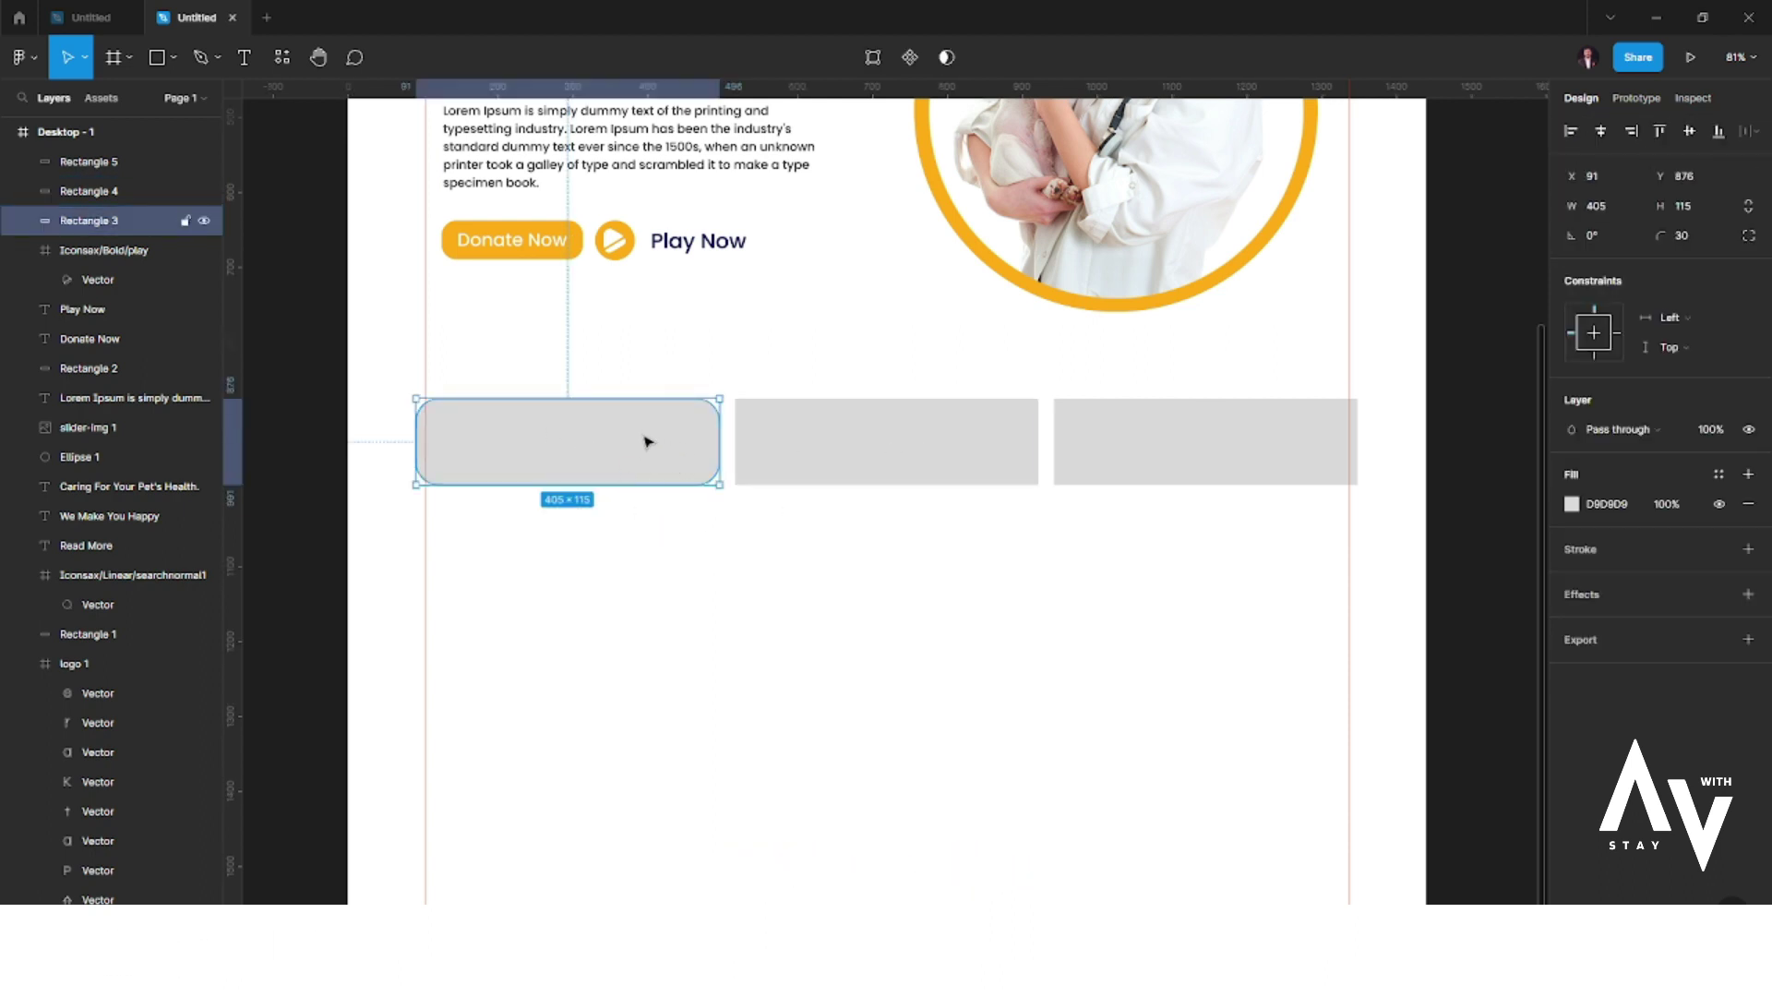
left_click(1572, 504)
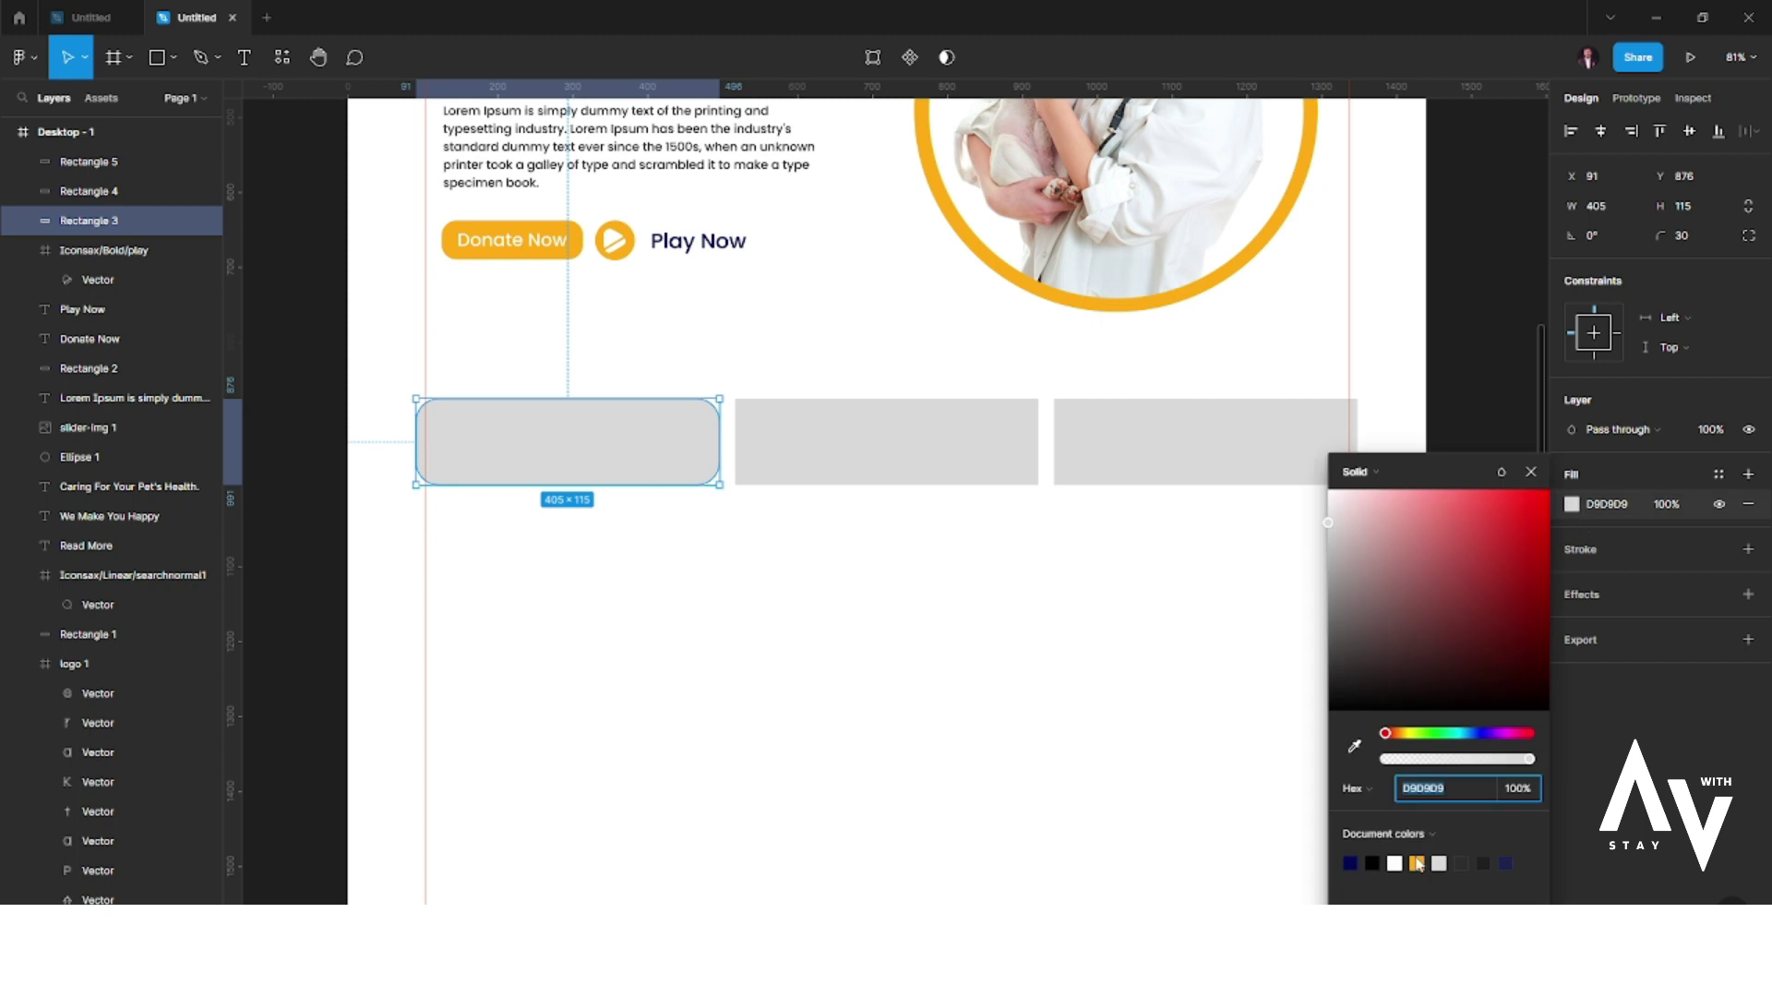
left_click(1353, 863)
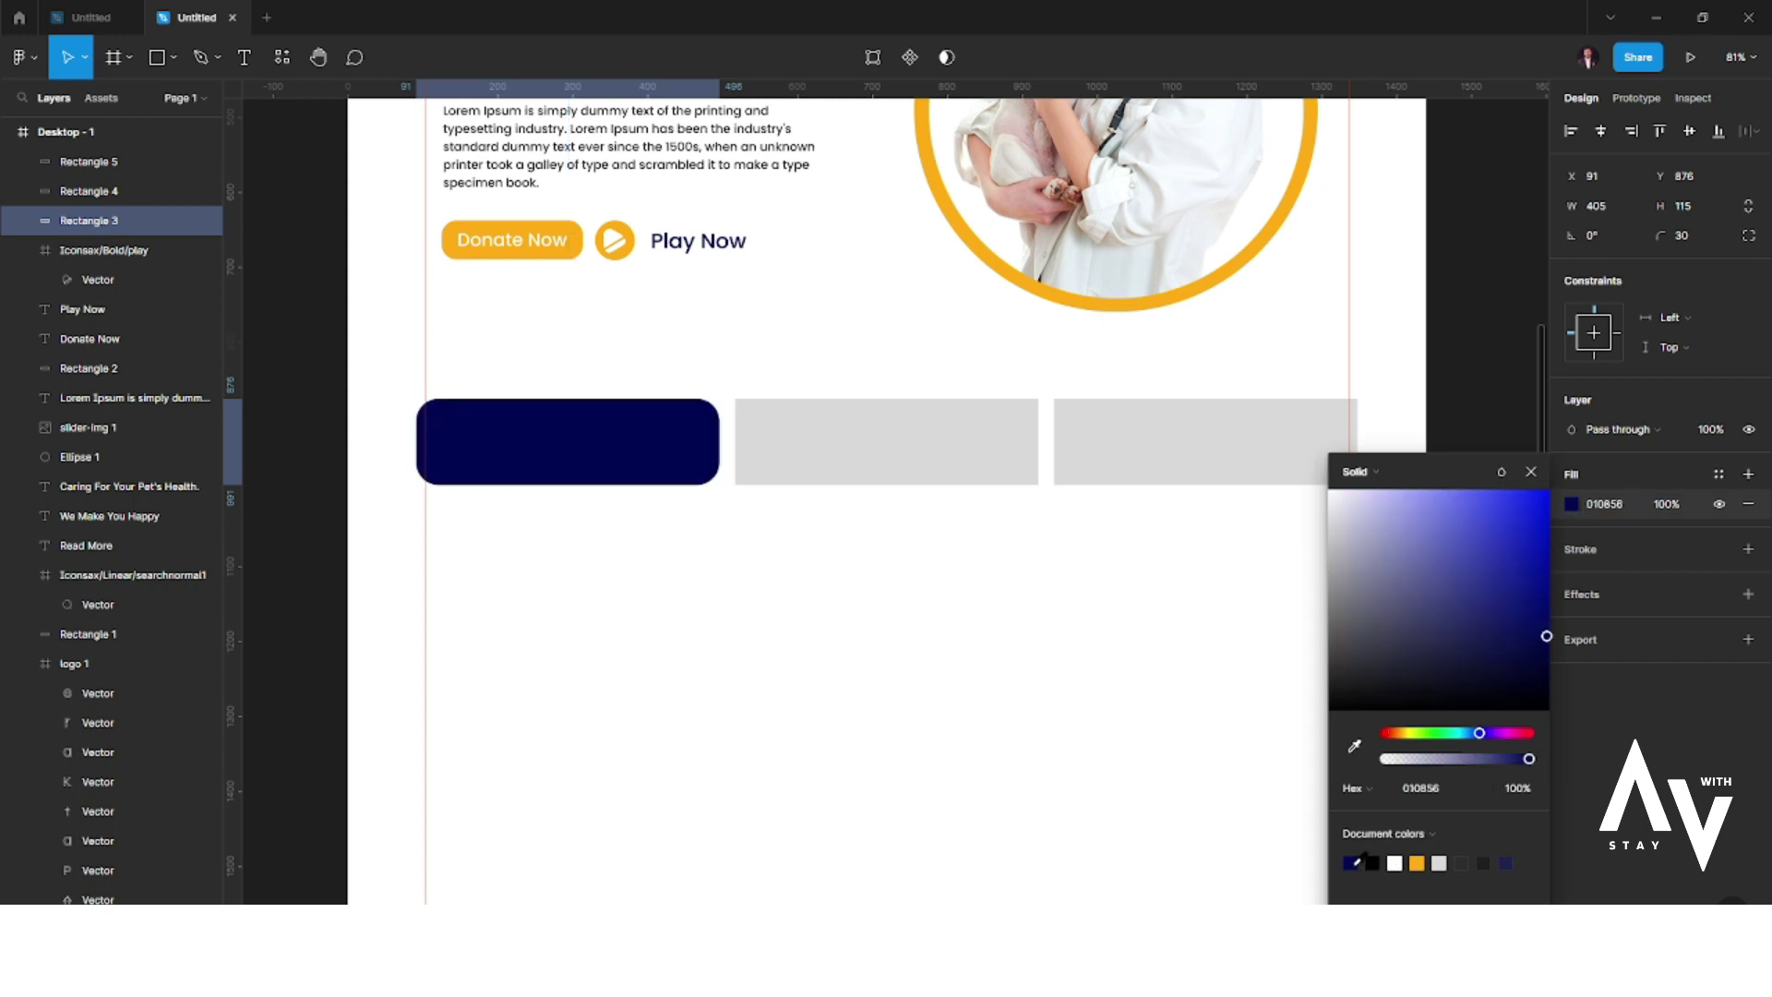
left_click(1531, 472)
left_click(905, 631)
- Place the info-img-01 dog photo from the Pet care folder onto the page
left_click(174, 53)
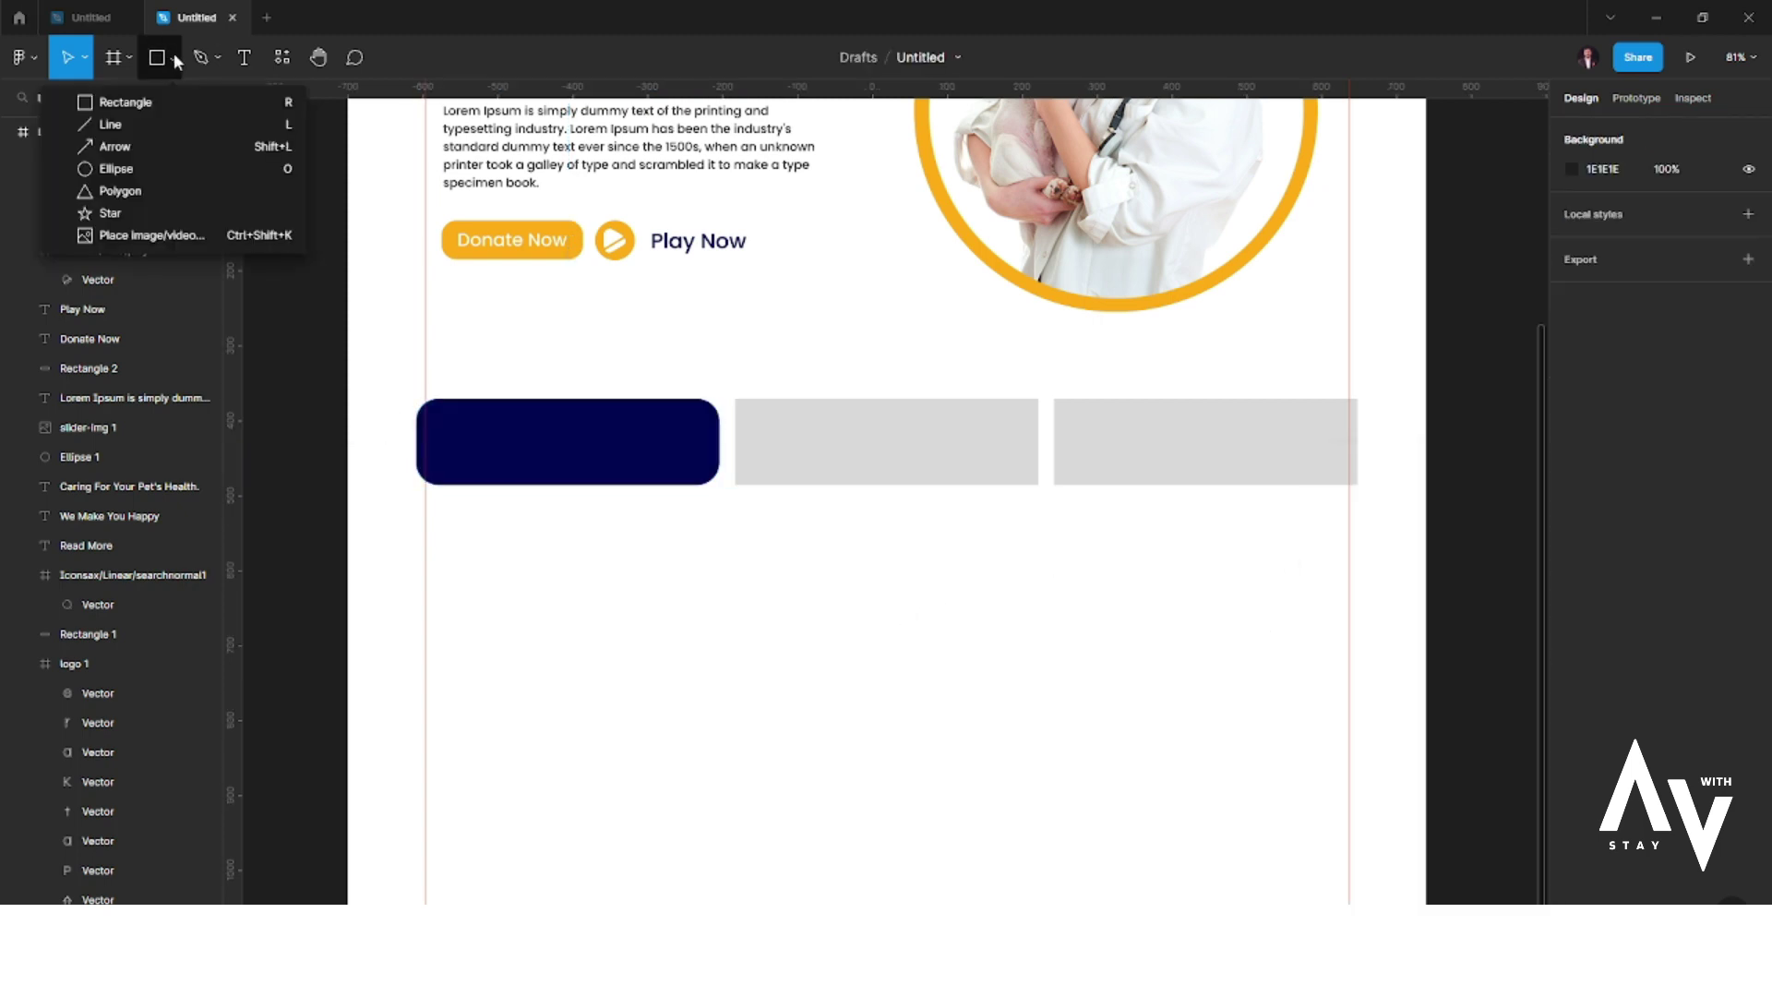
left_click(164, 238)
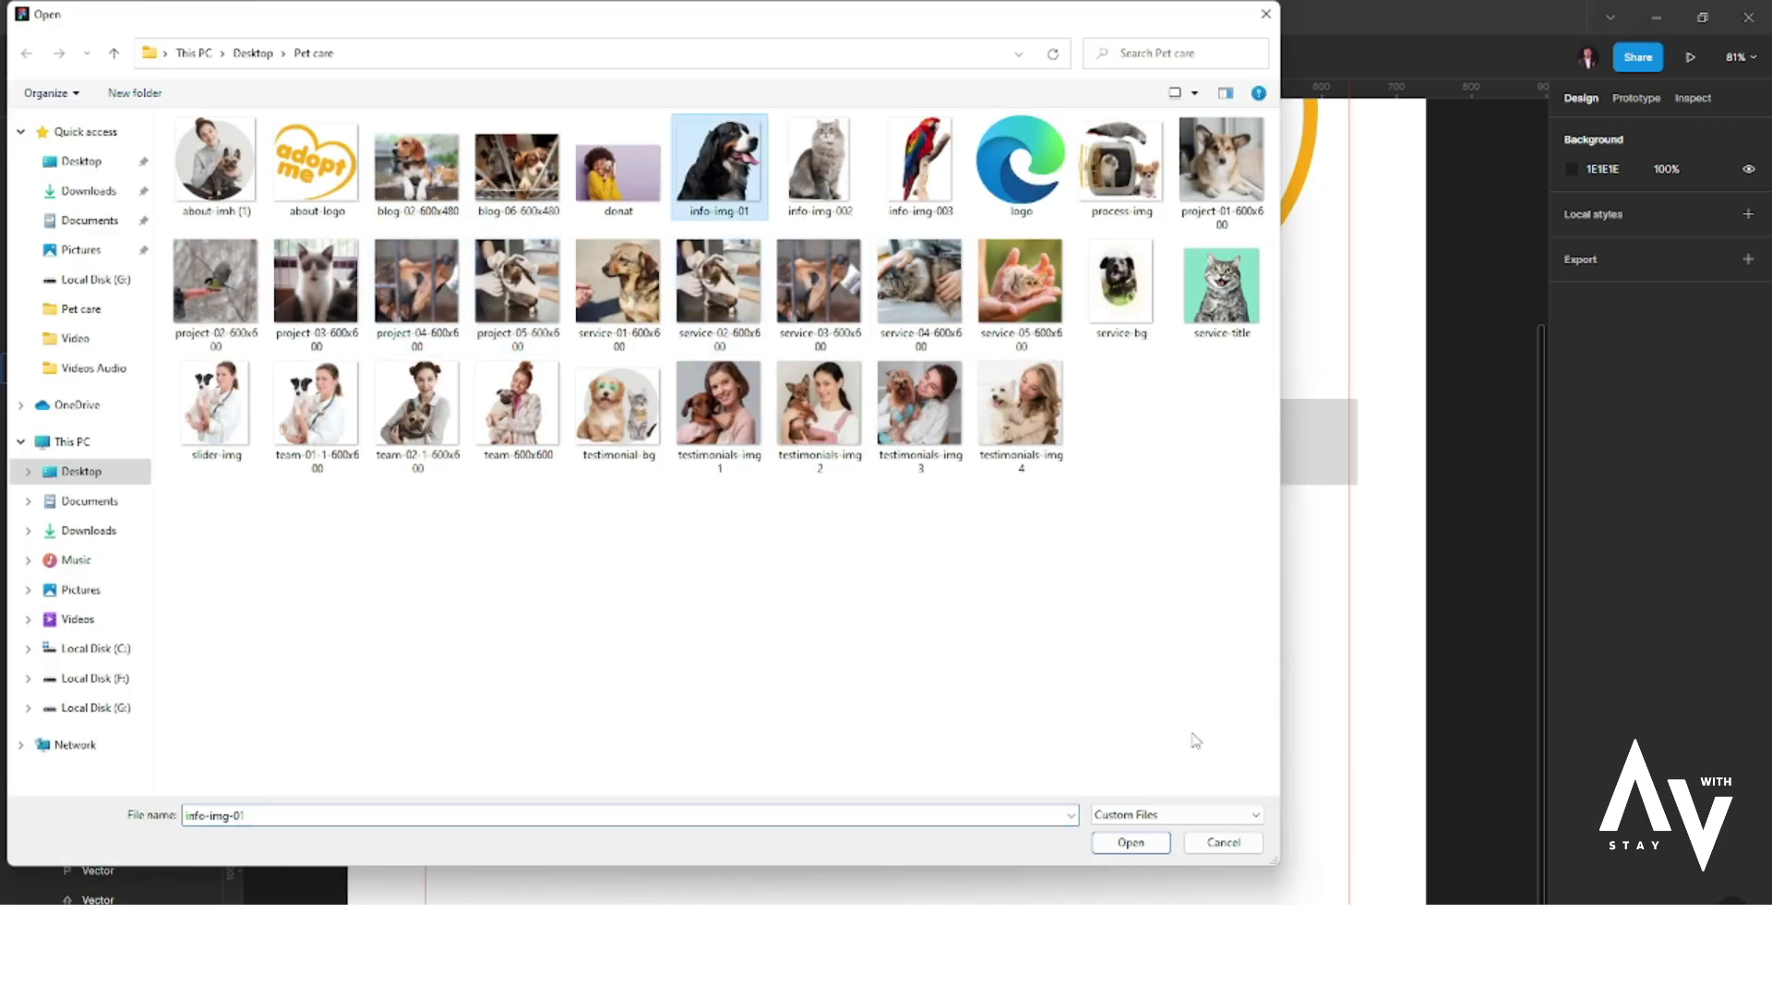
left_click(1127, 844)
left_click(769, 613)
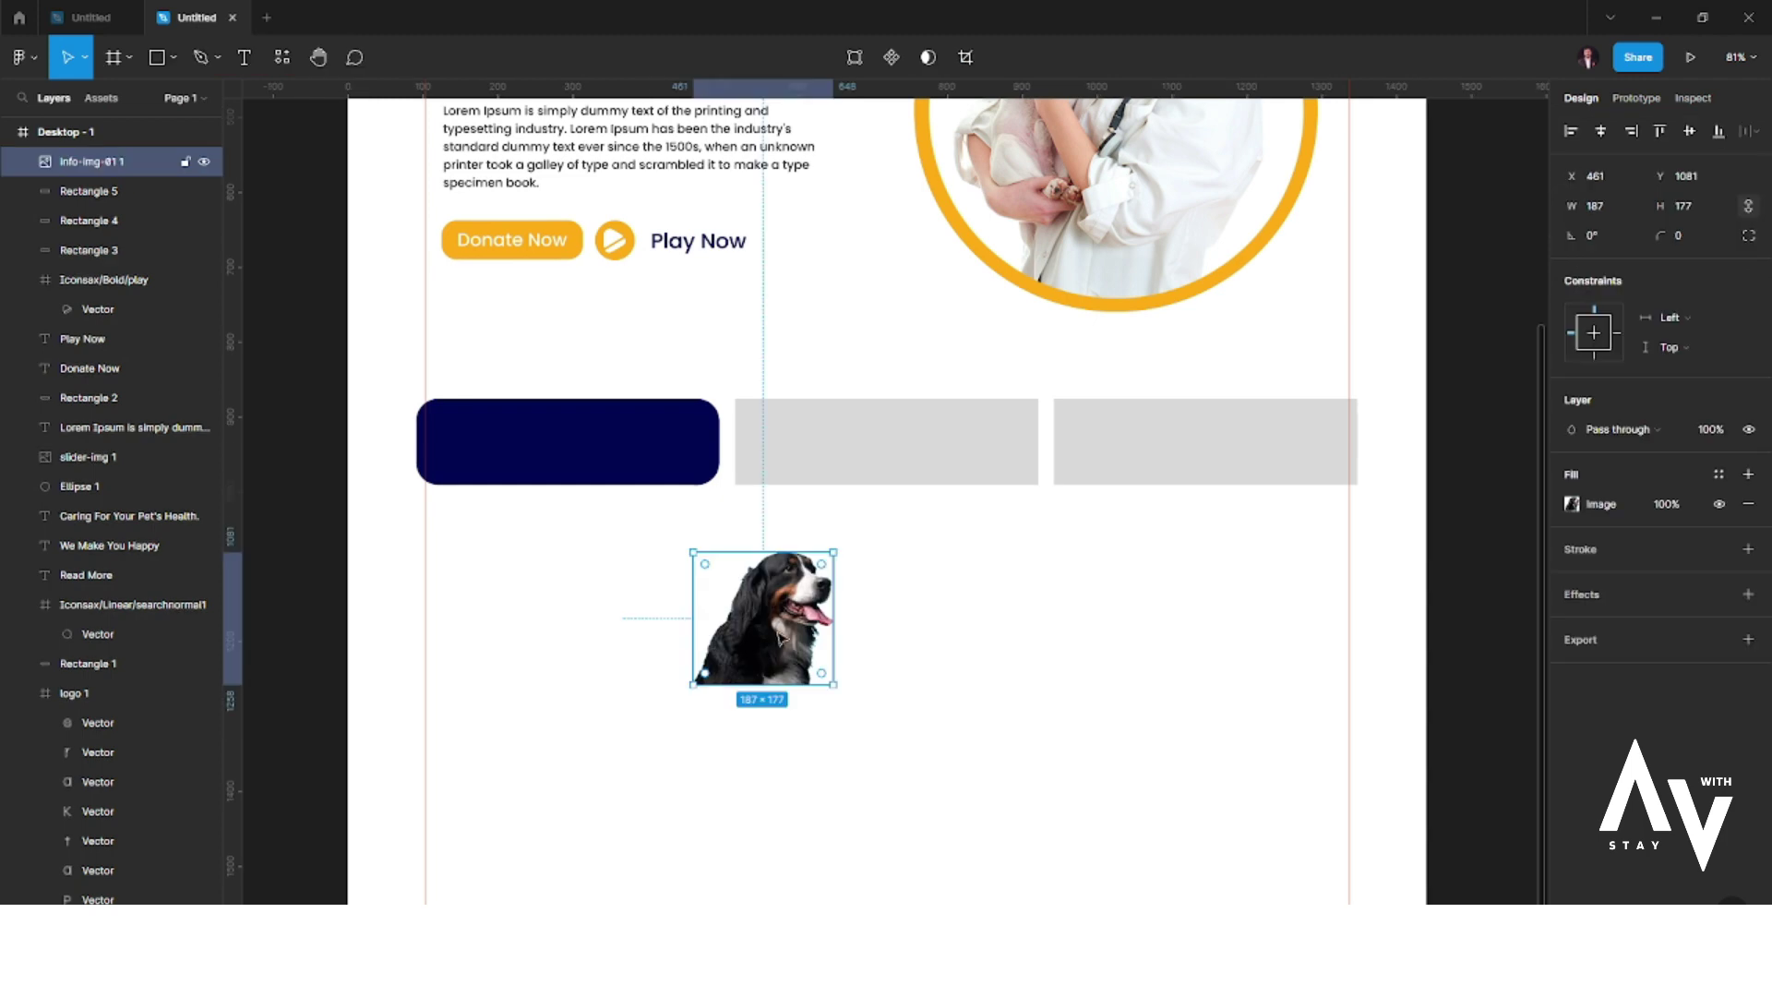
mouse_move(833, 684)
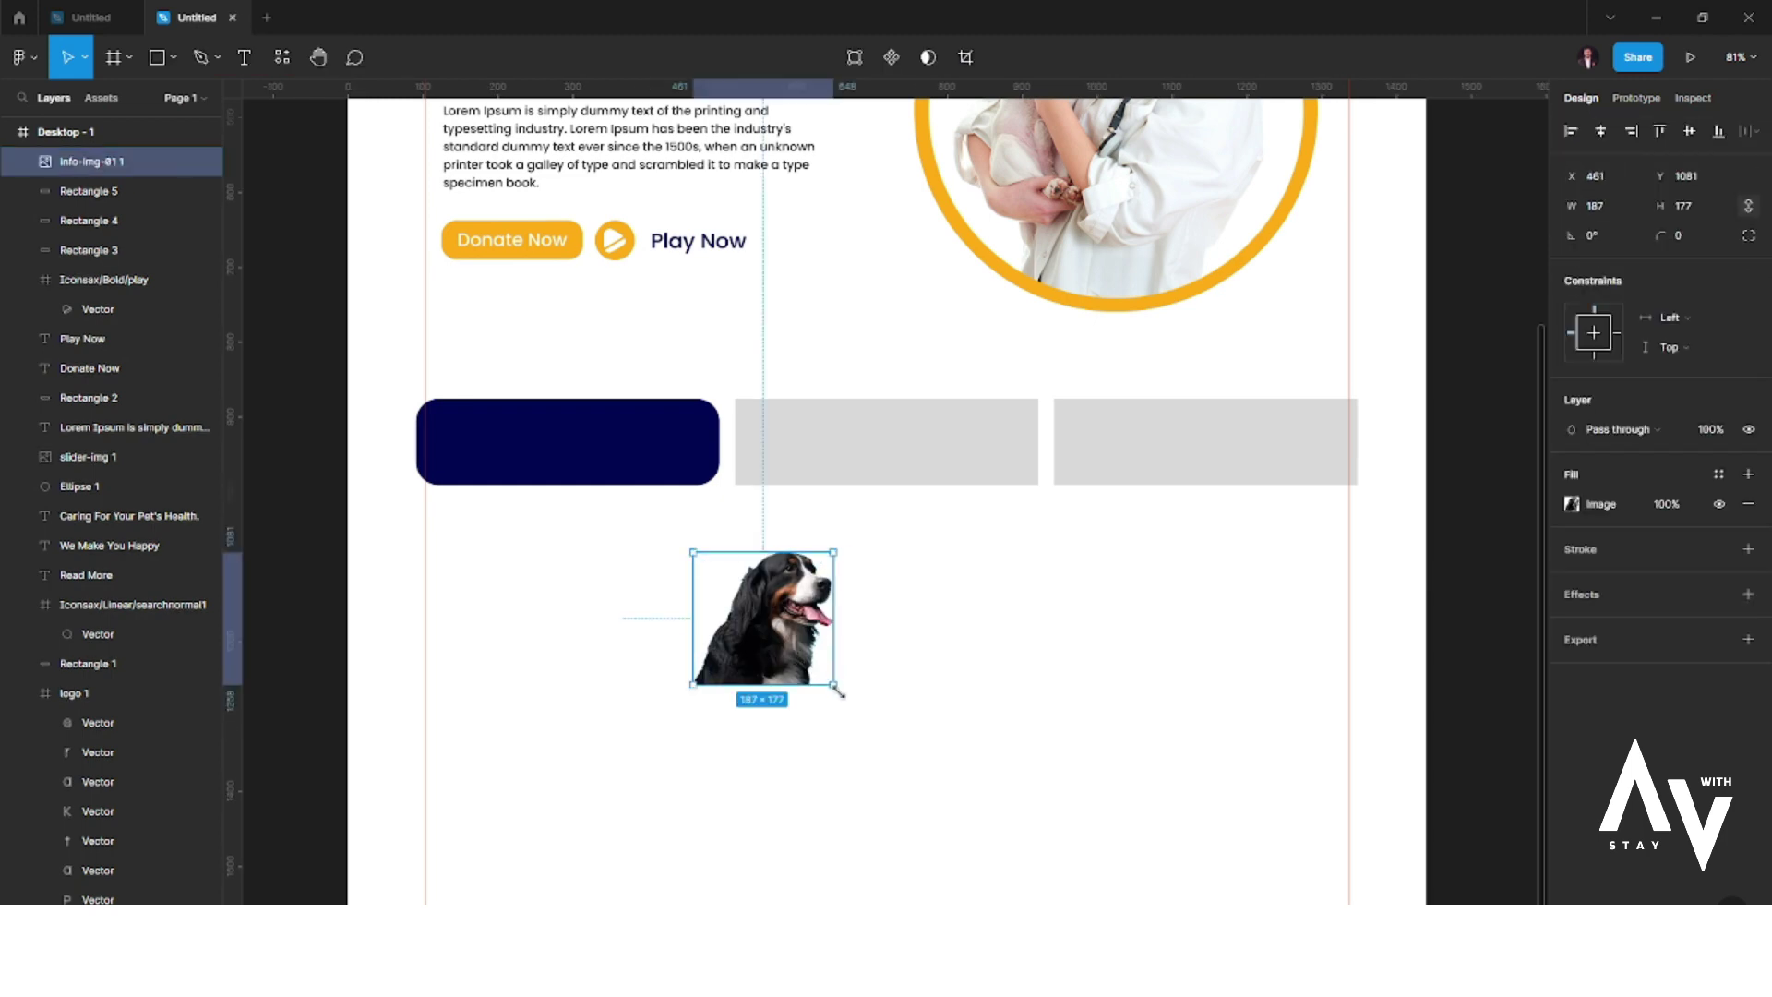
- Enlarge the dog photo and move it onto the navy rounded rectangle
left_click_drag(835, 686, 869, 717)
left_click_drag(819, 626, 555, 390)
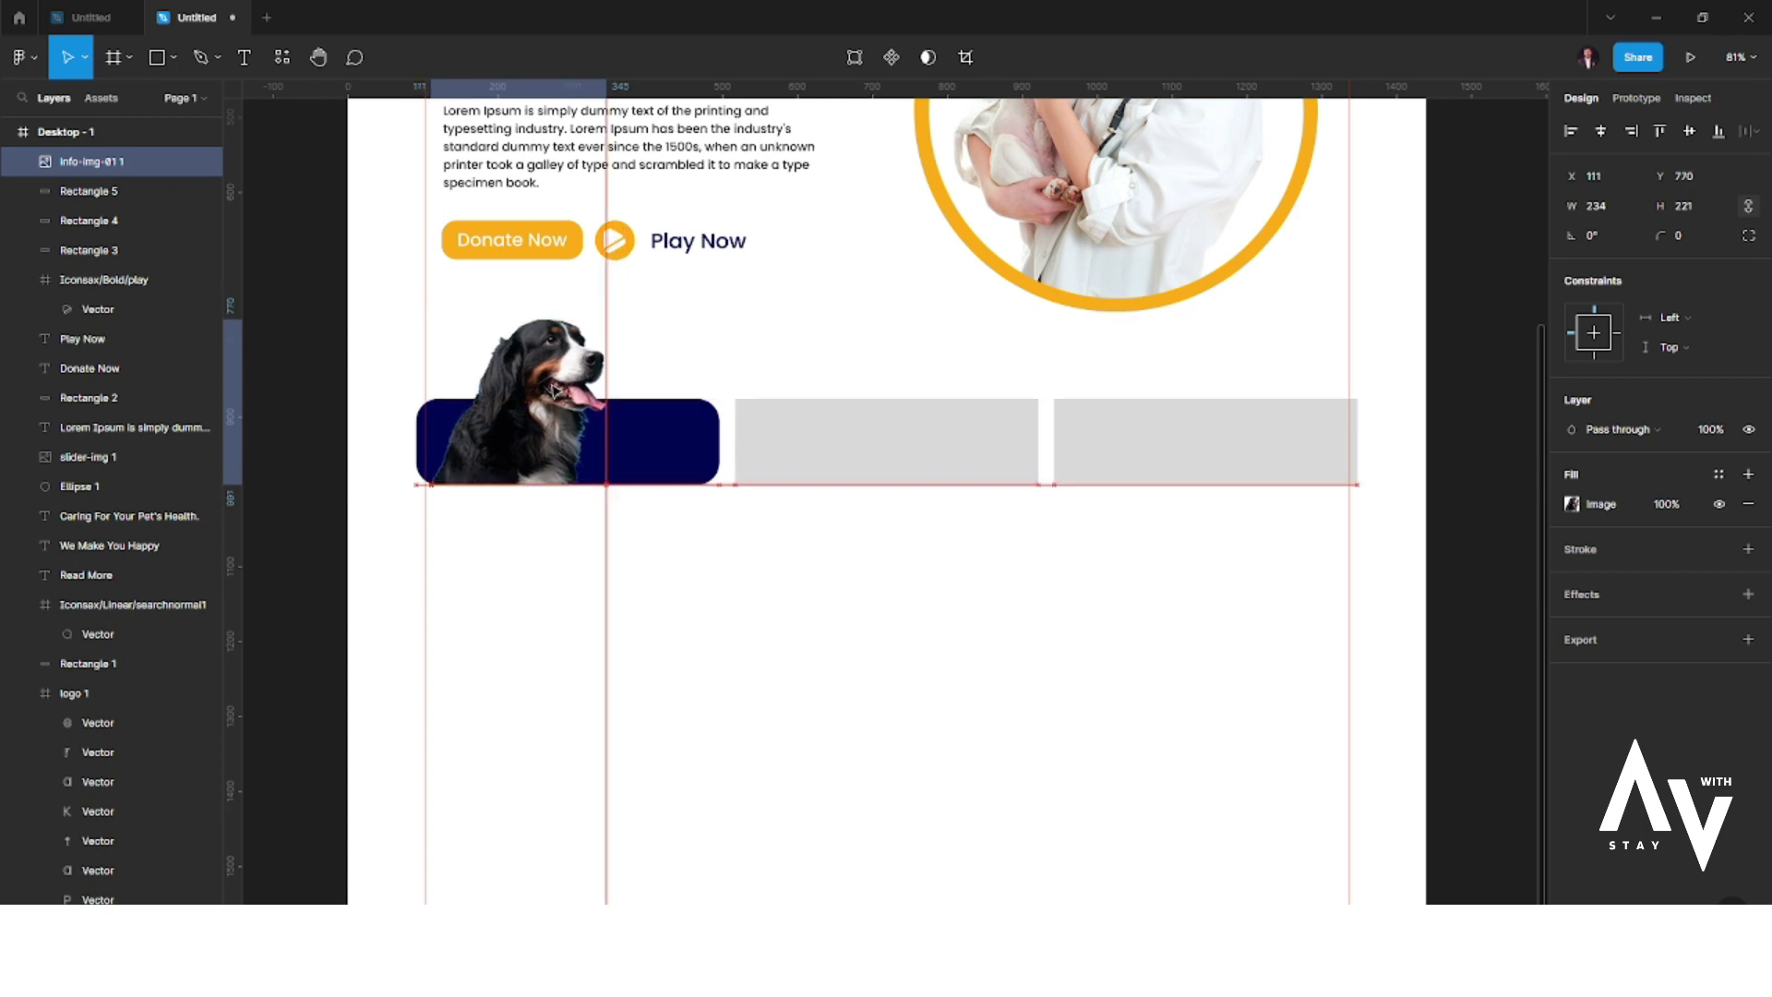
left_click(611, 639)
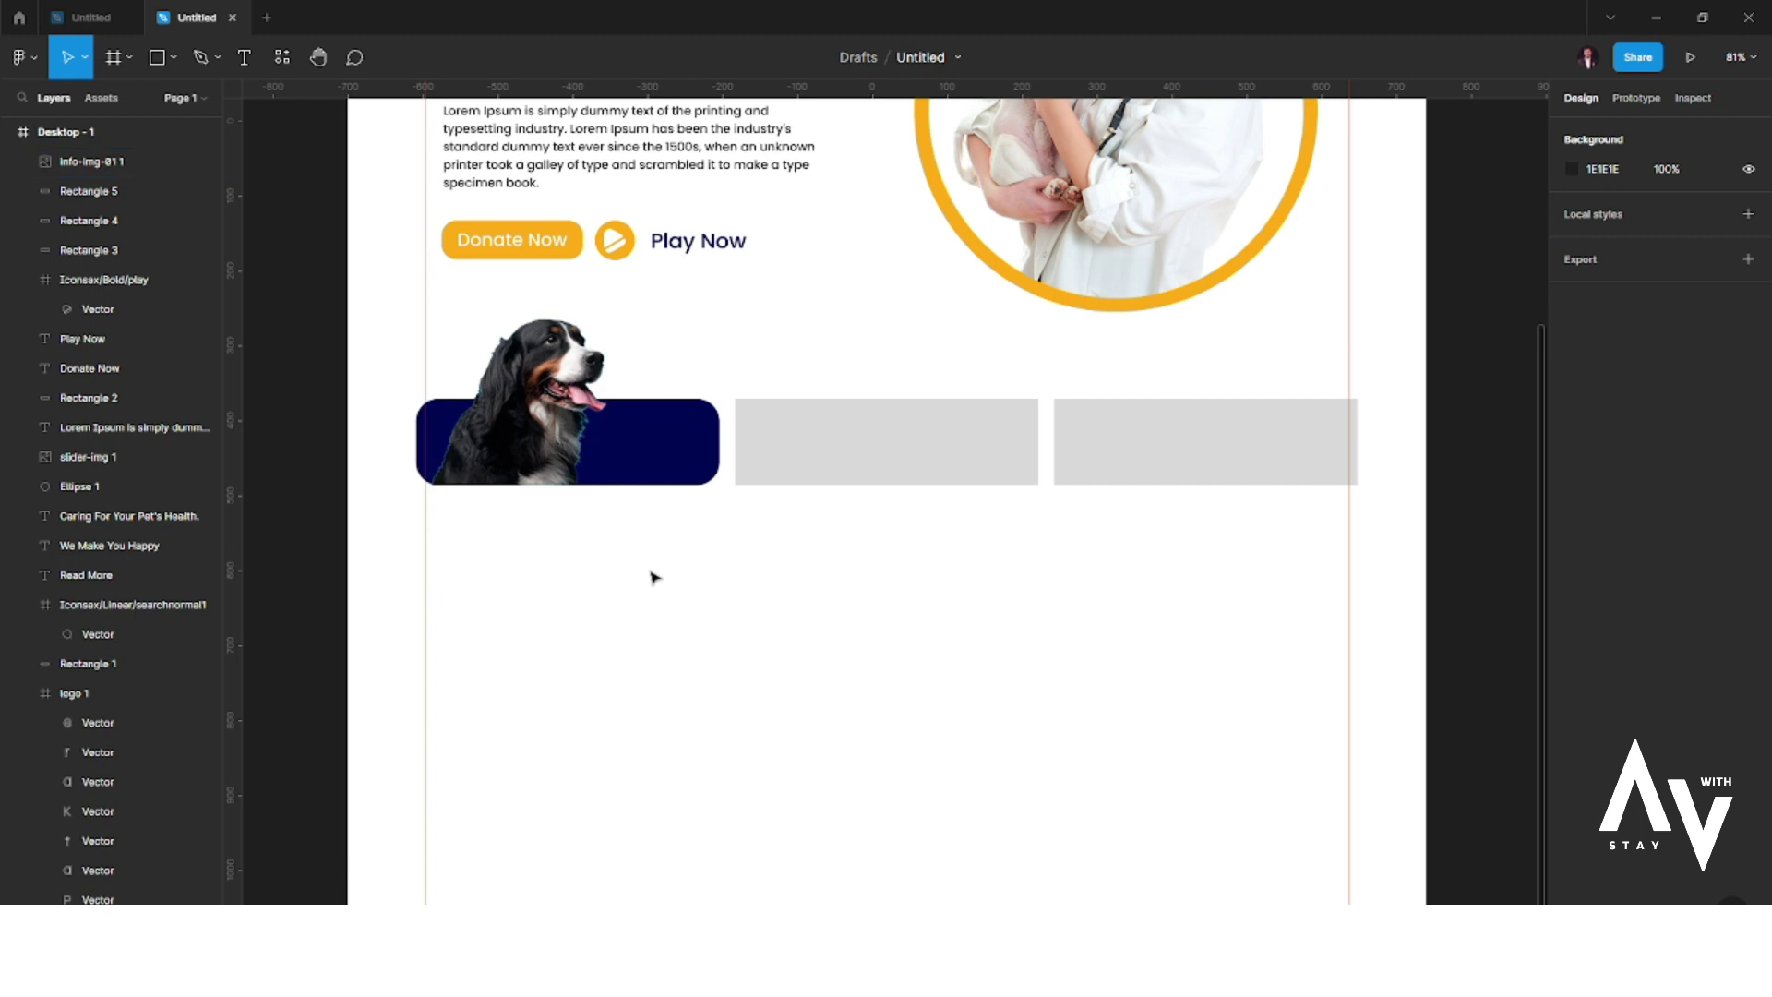
scroll(652, 578, "up", 3, "ctrl")
left_click(538, 438)
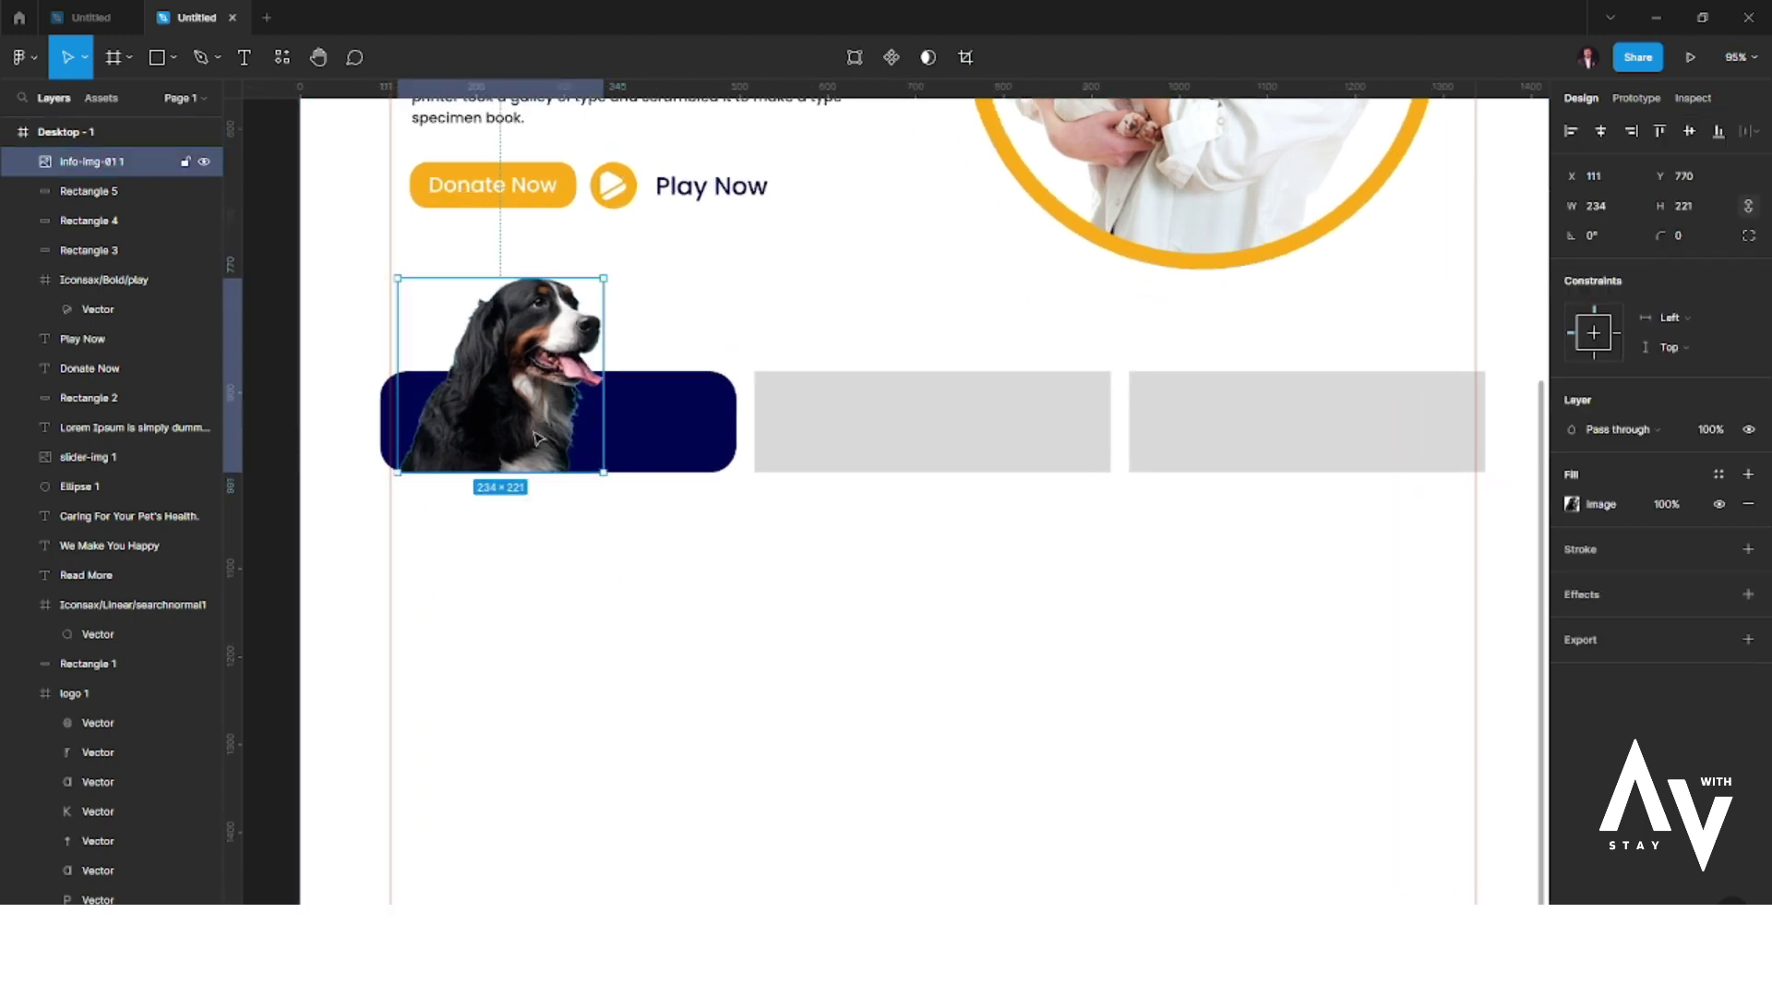
left_click(646, 658)
scroll(704, 547, "down", 2, "ctrl")
scroll(704, 548, "down", 1, "ctrl")
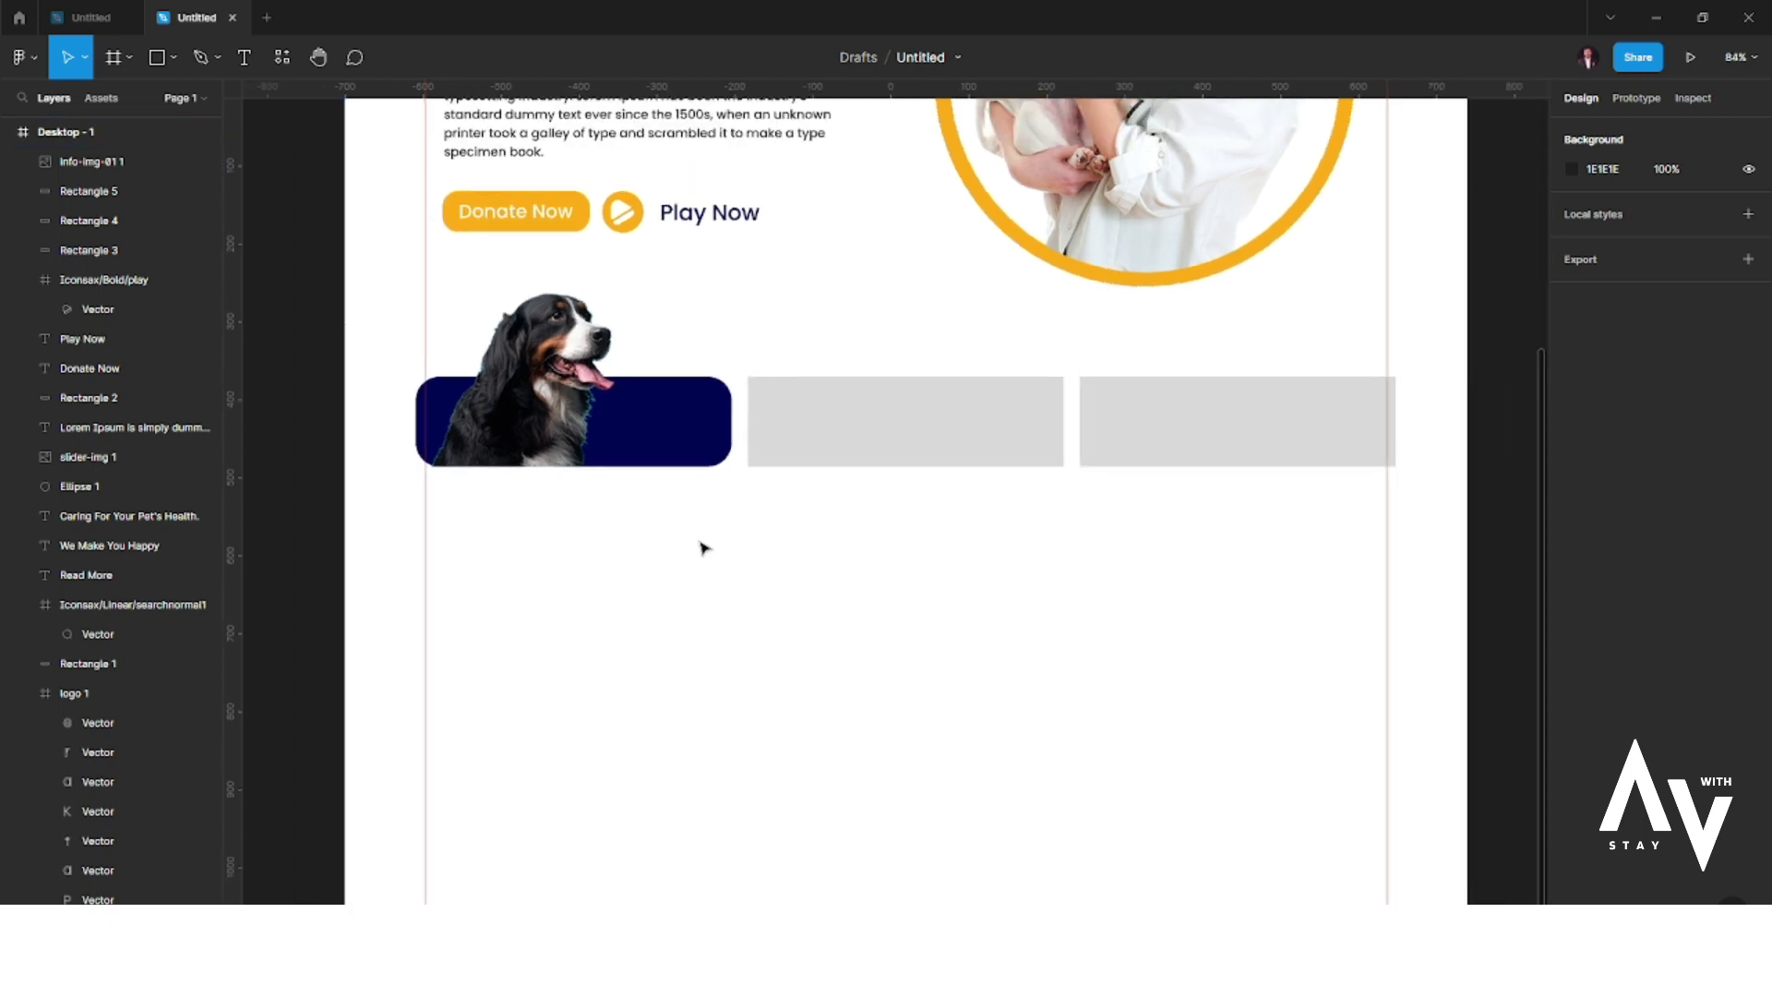
scroll(720, 550, "down", 2, "ctrl")
- Delete the two grey rectangles and duplicate the dog-and-navy card into their two slots
left_click_drag(1089, 528, 874, 466)
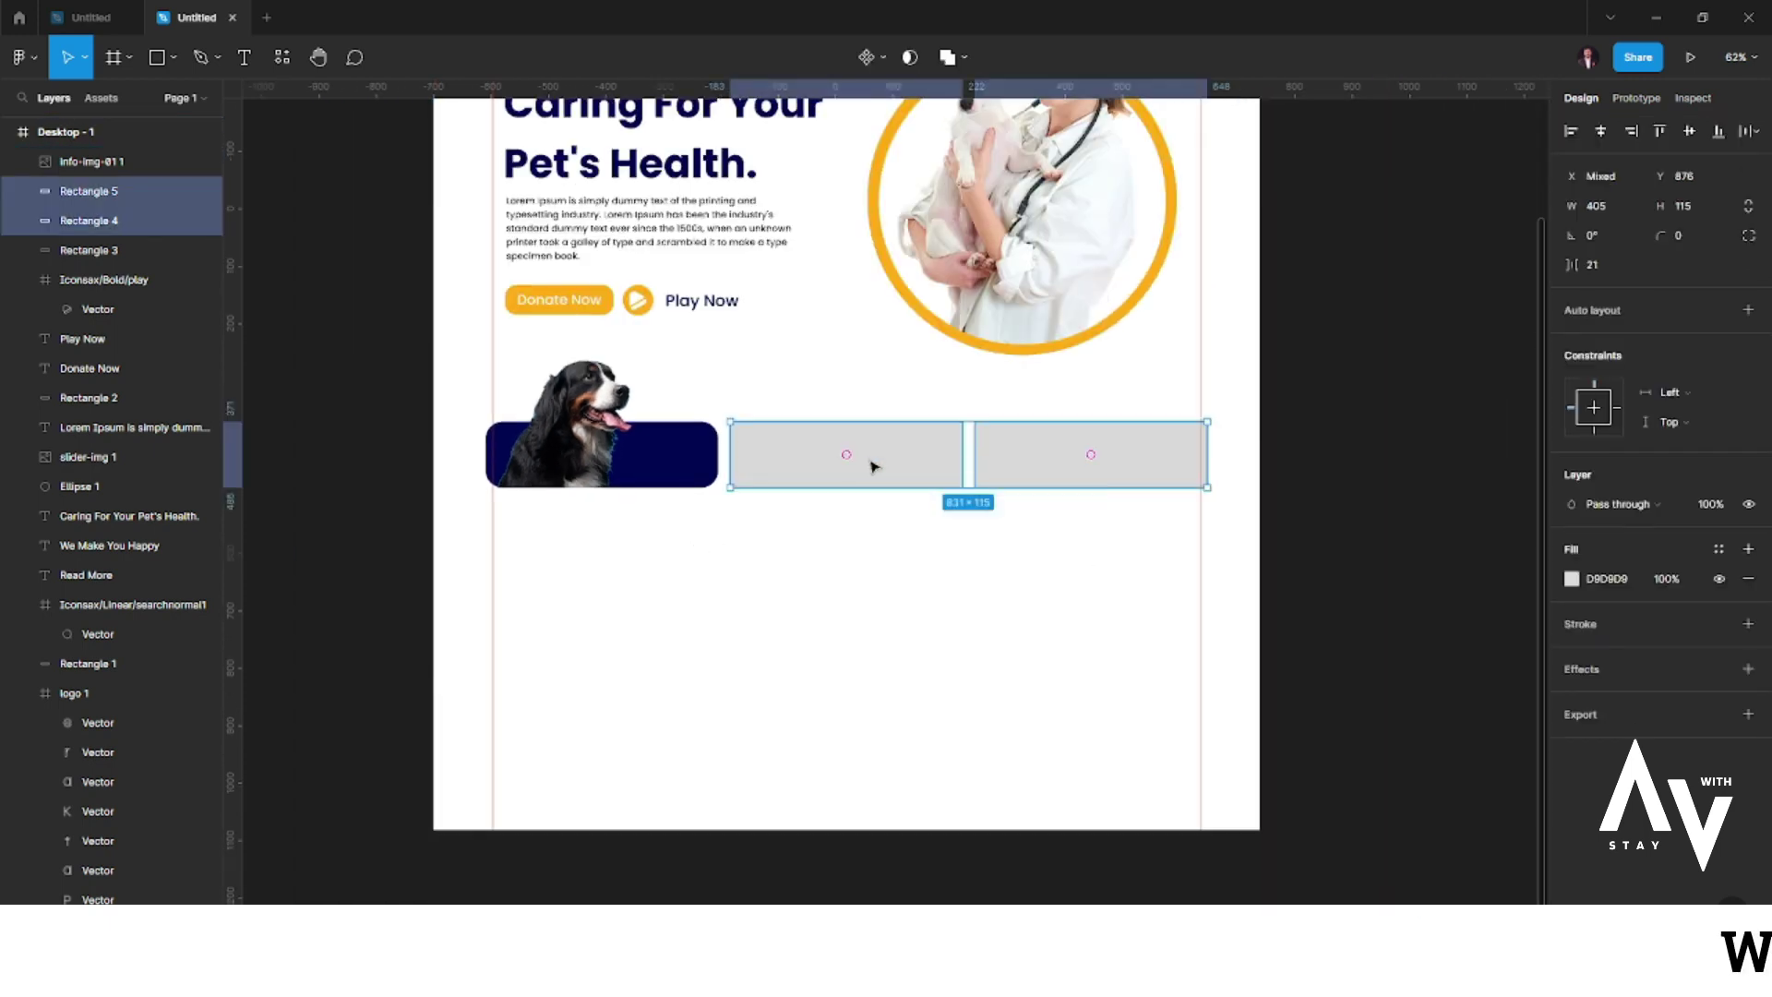
key("Delete")
mouse_move(767, 556)
left_mouse_down()
mouse_move(615, 468)
mouse_move(847, 473)
left_mouse_up()
key("shift+Right")
key("shift+Right")
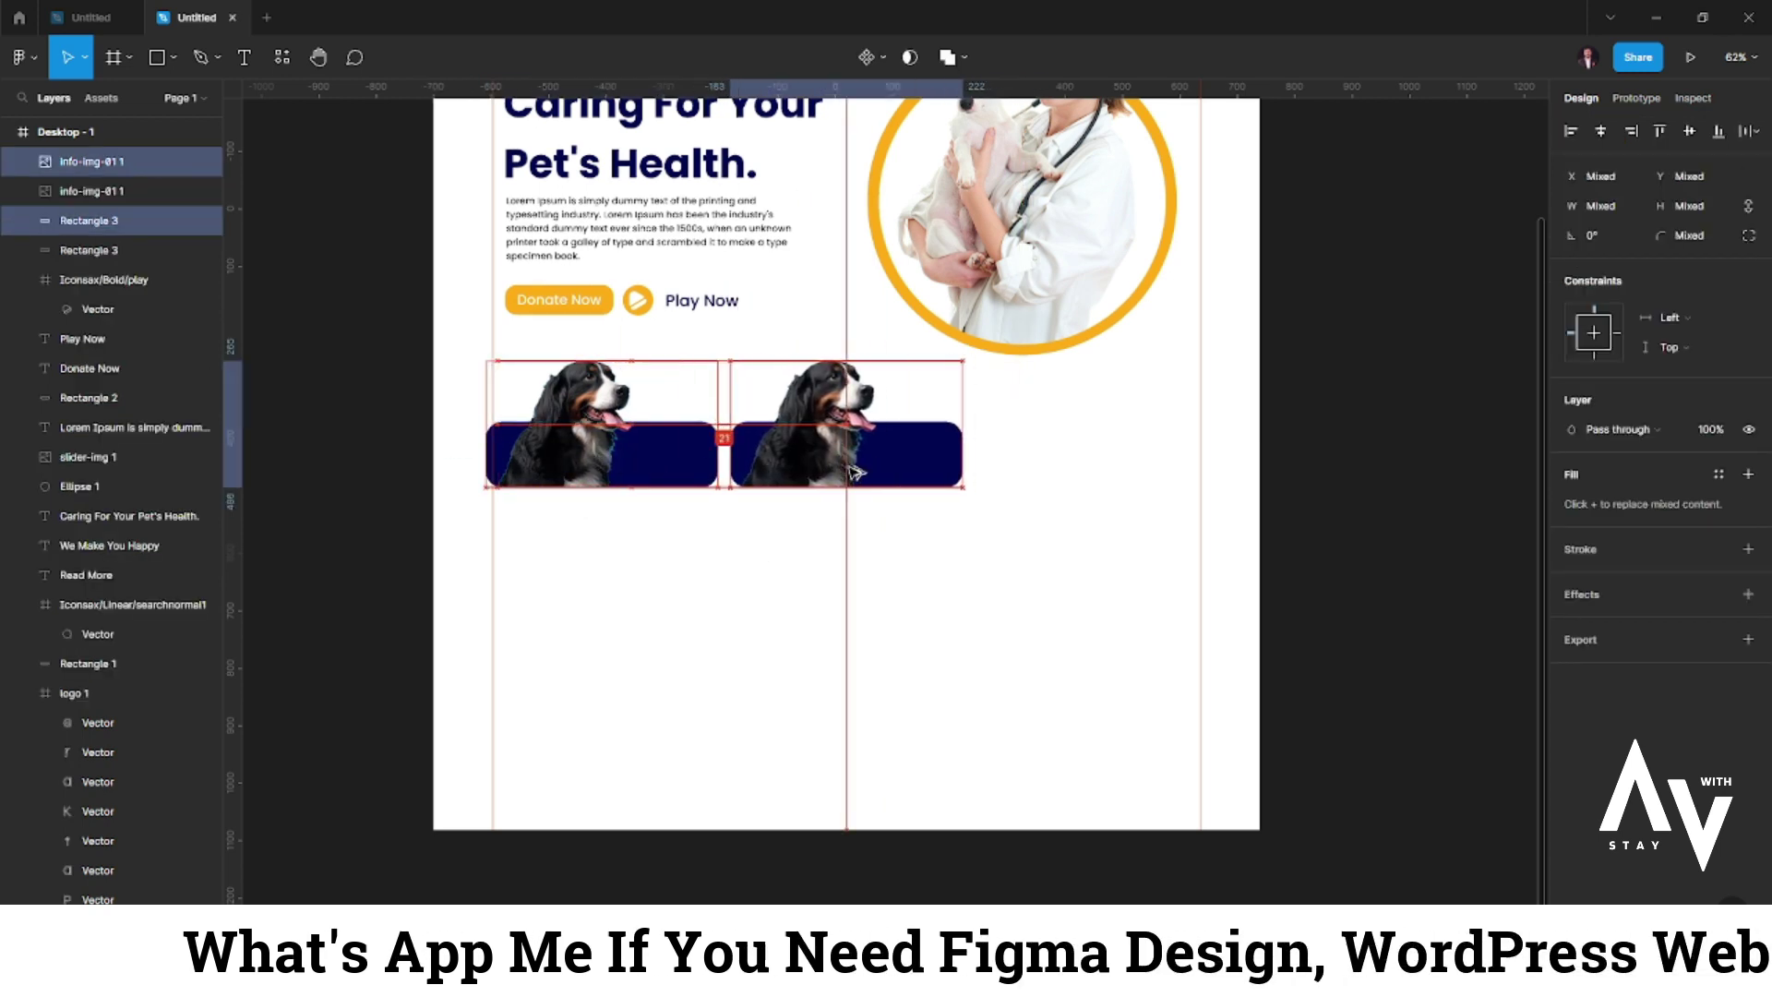
left_click_drag(846, 474, 1092, 475, "alt")
left_click(1037, 581)
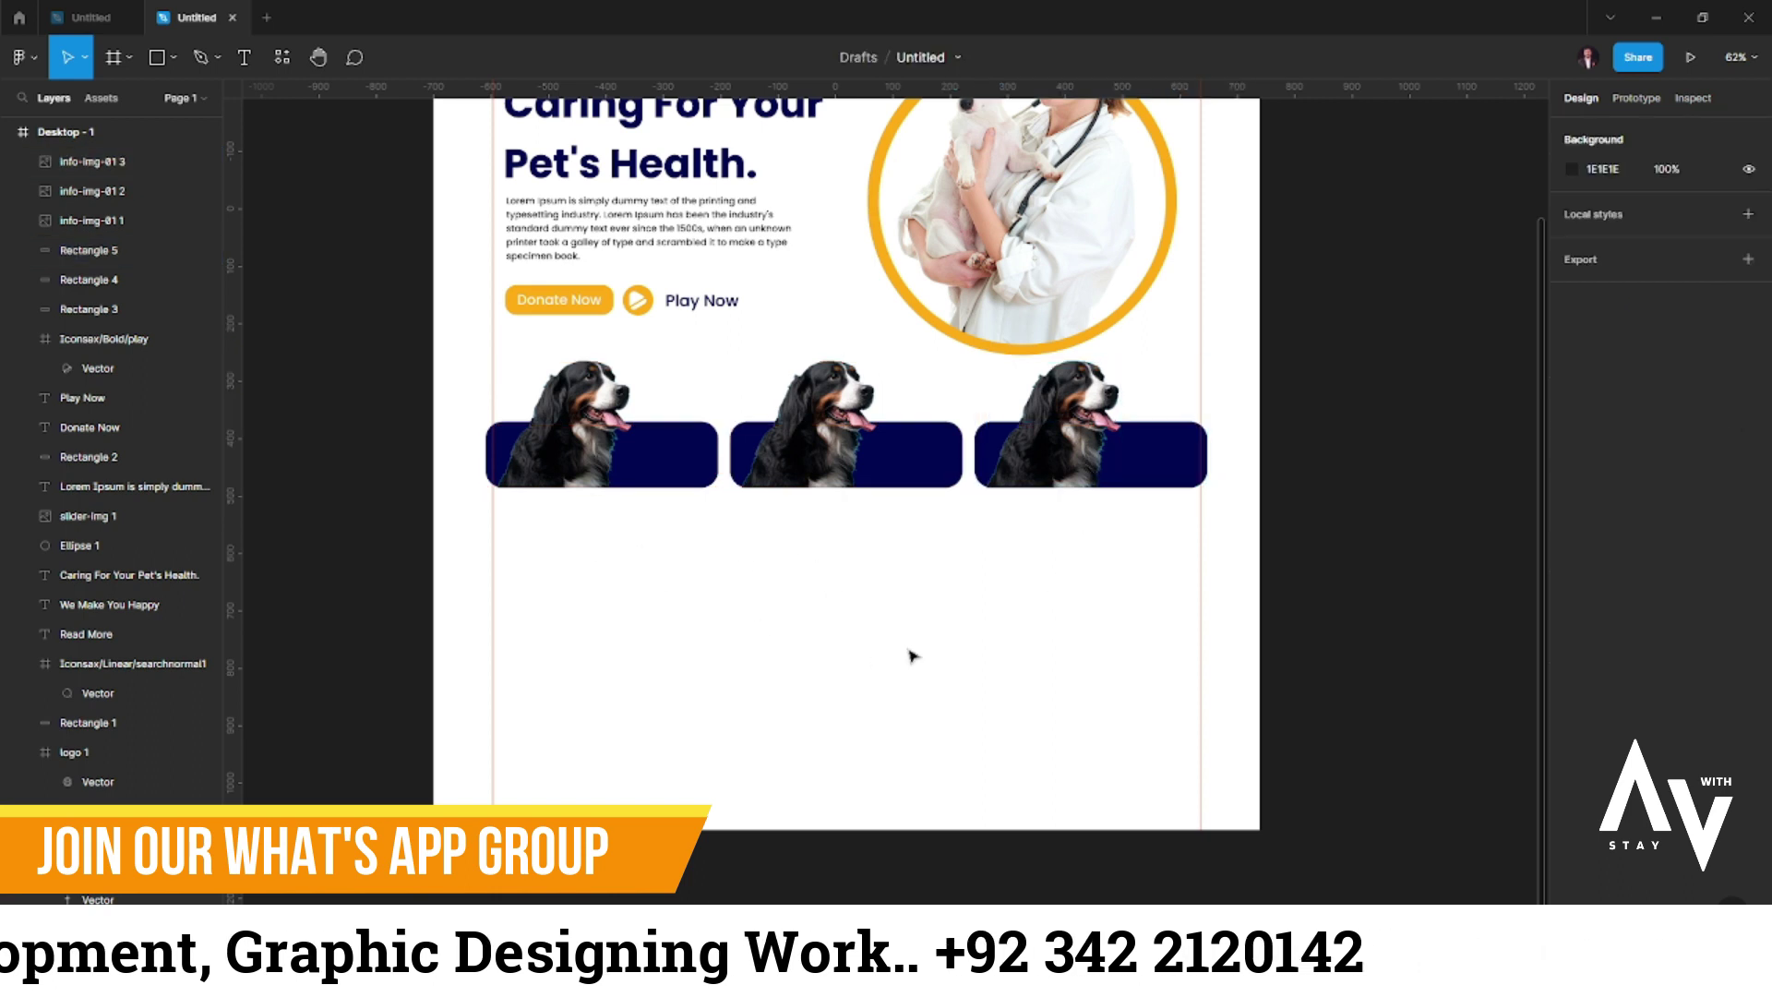
- Replace the middle card's dog image fill with the info-img-002 cat photo
left_click(791, 412)
right_click(807, 402)
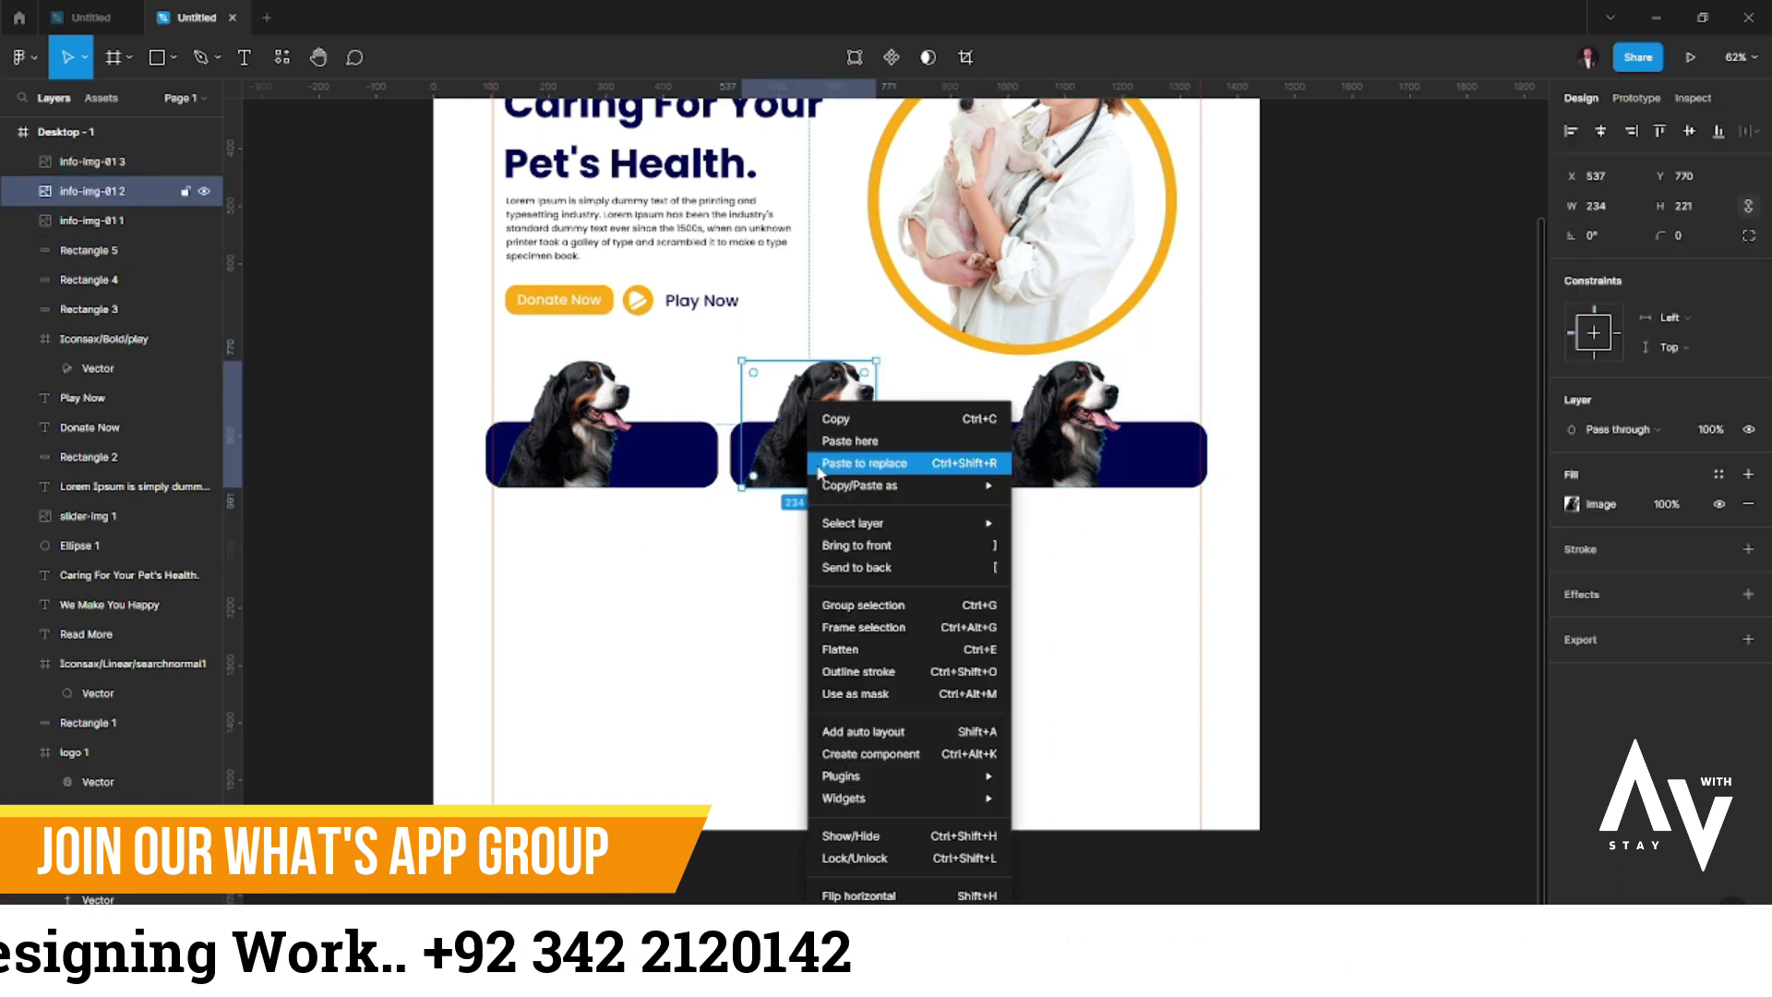
left_click(824, 418)
double_click(824, 418)
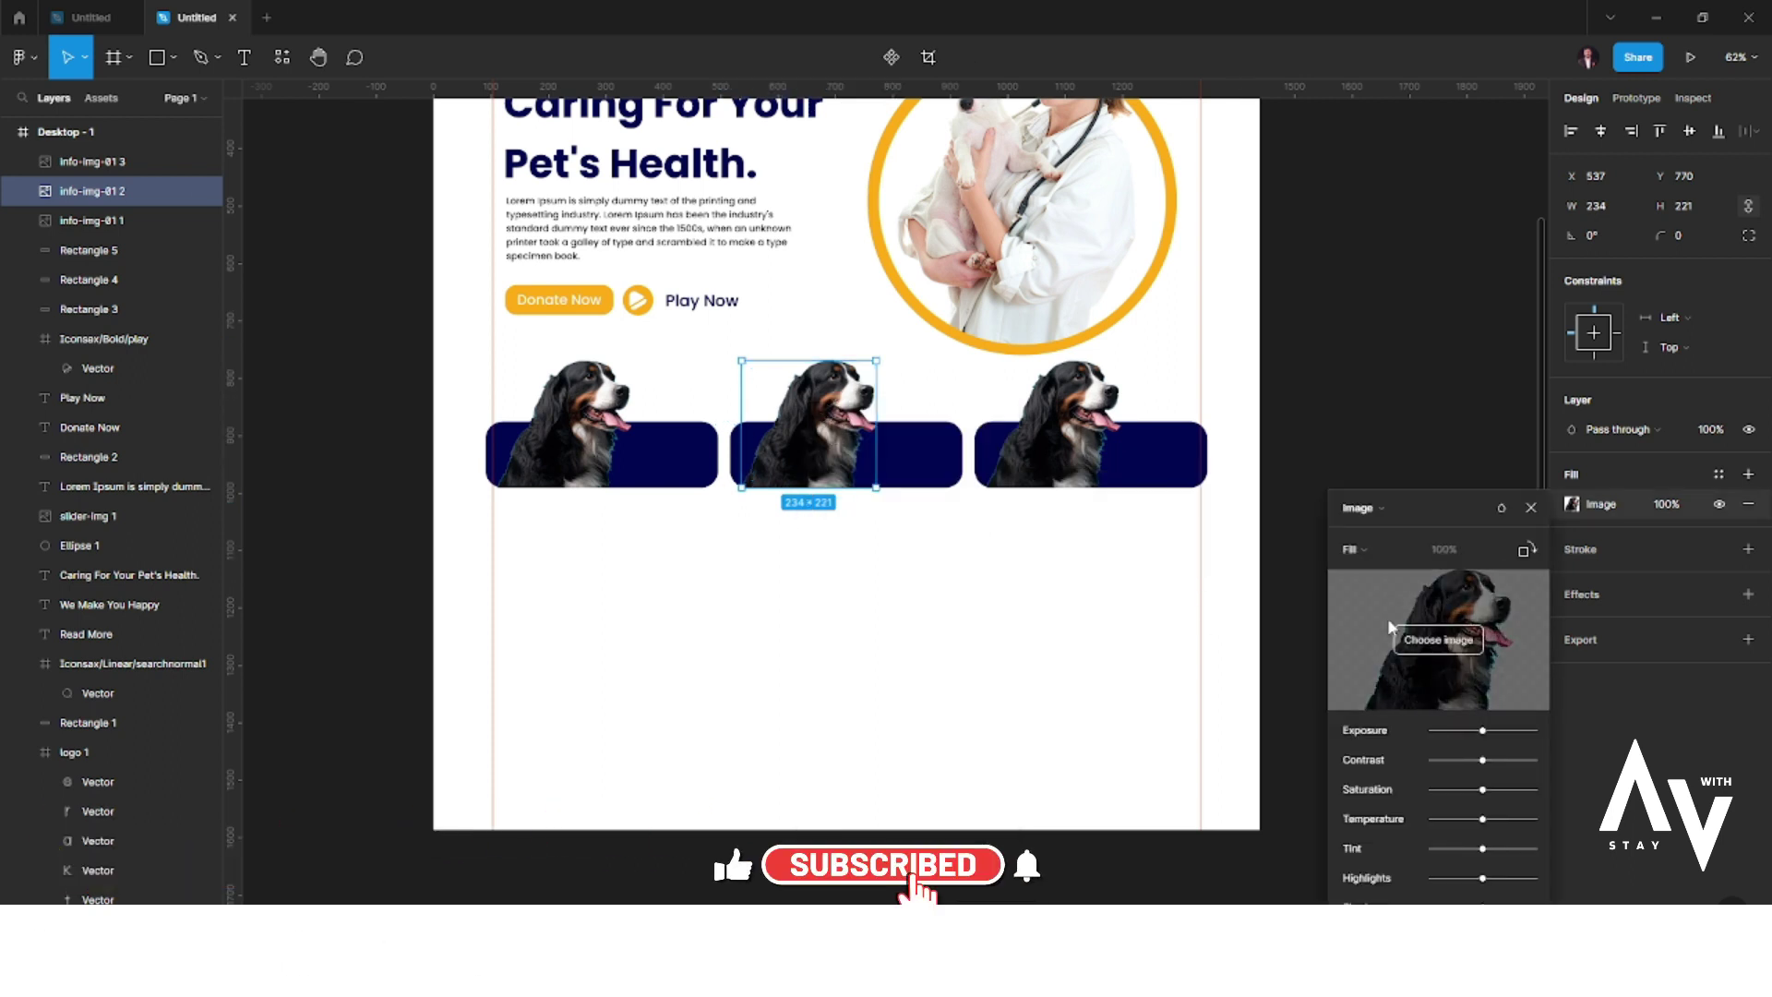
left_click(1450, 651)
left_click(819, 161)
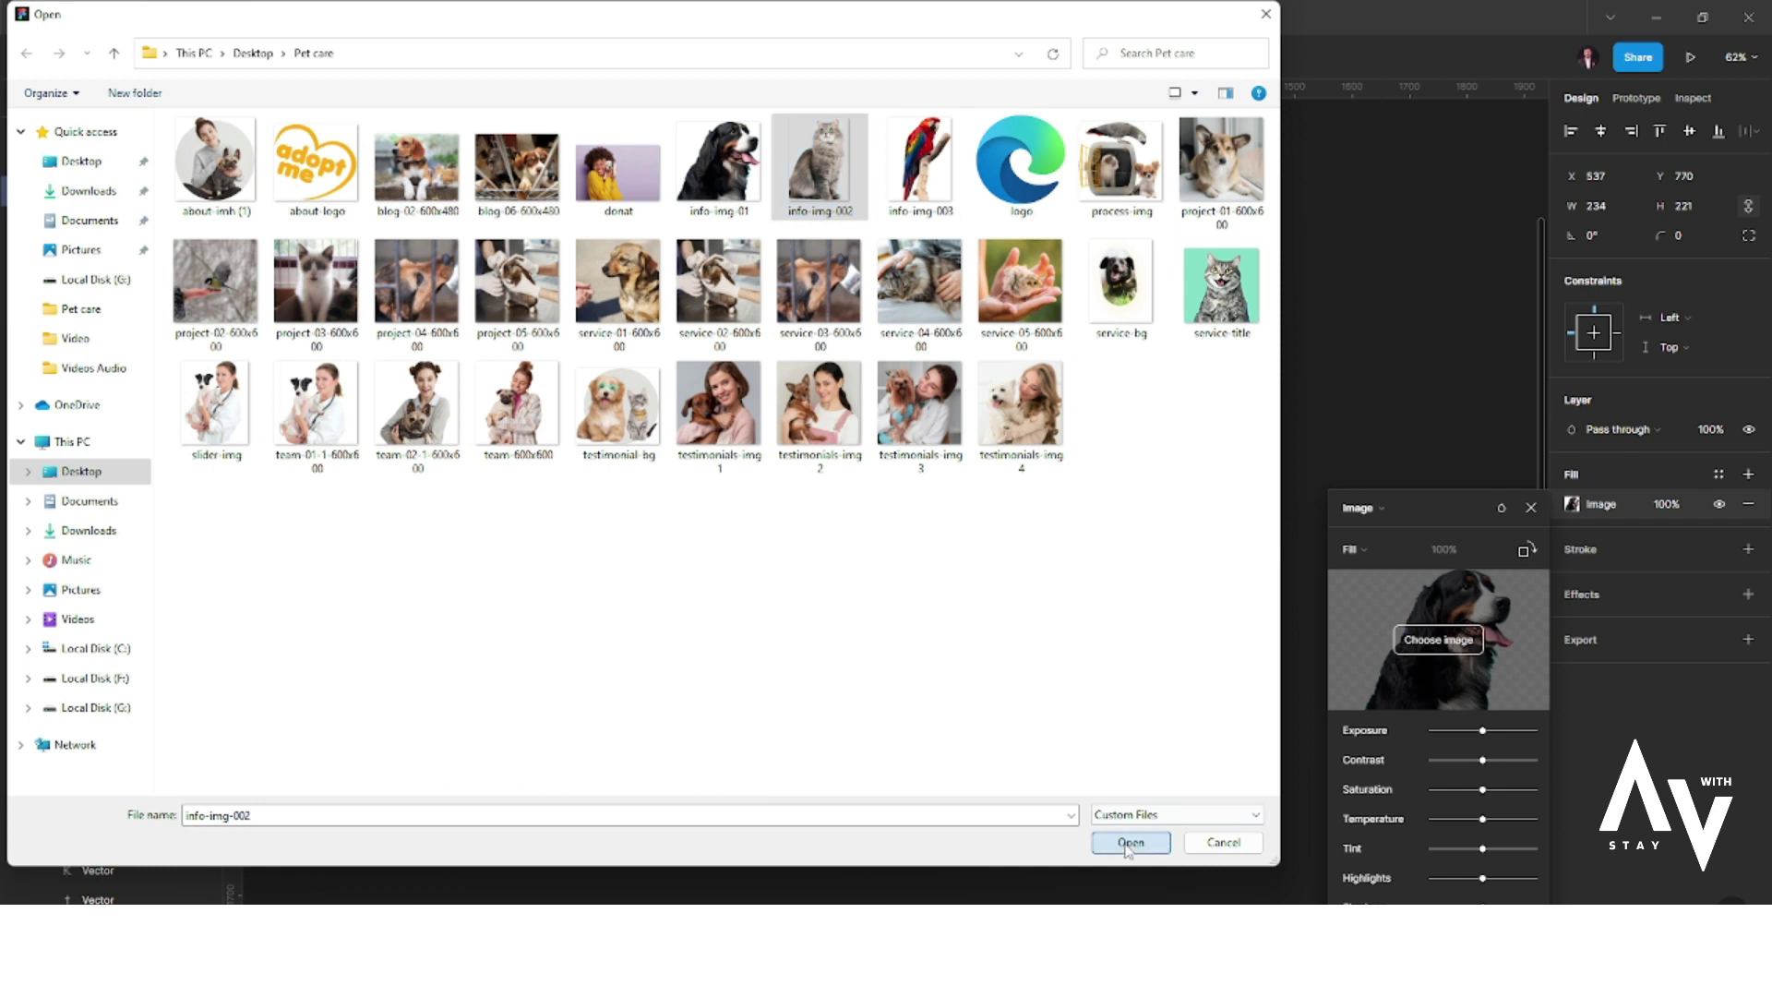
left_click(1130, 843)
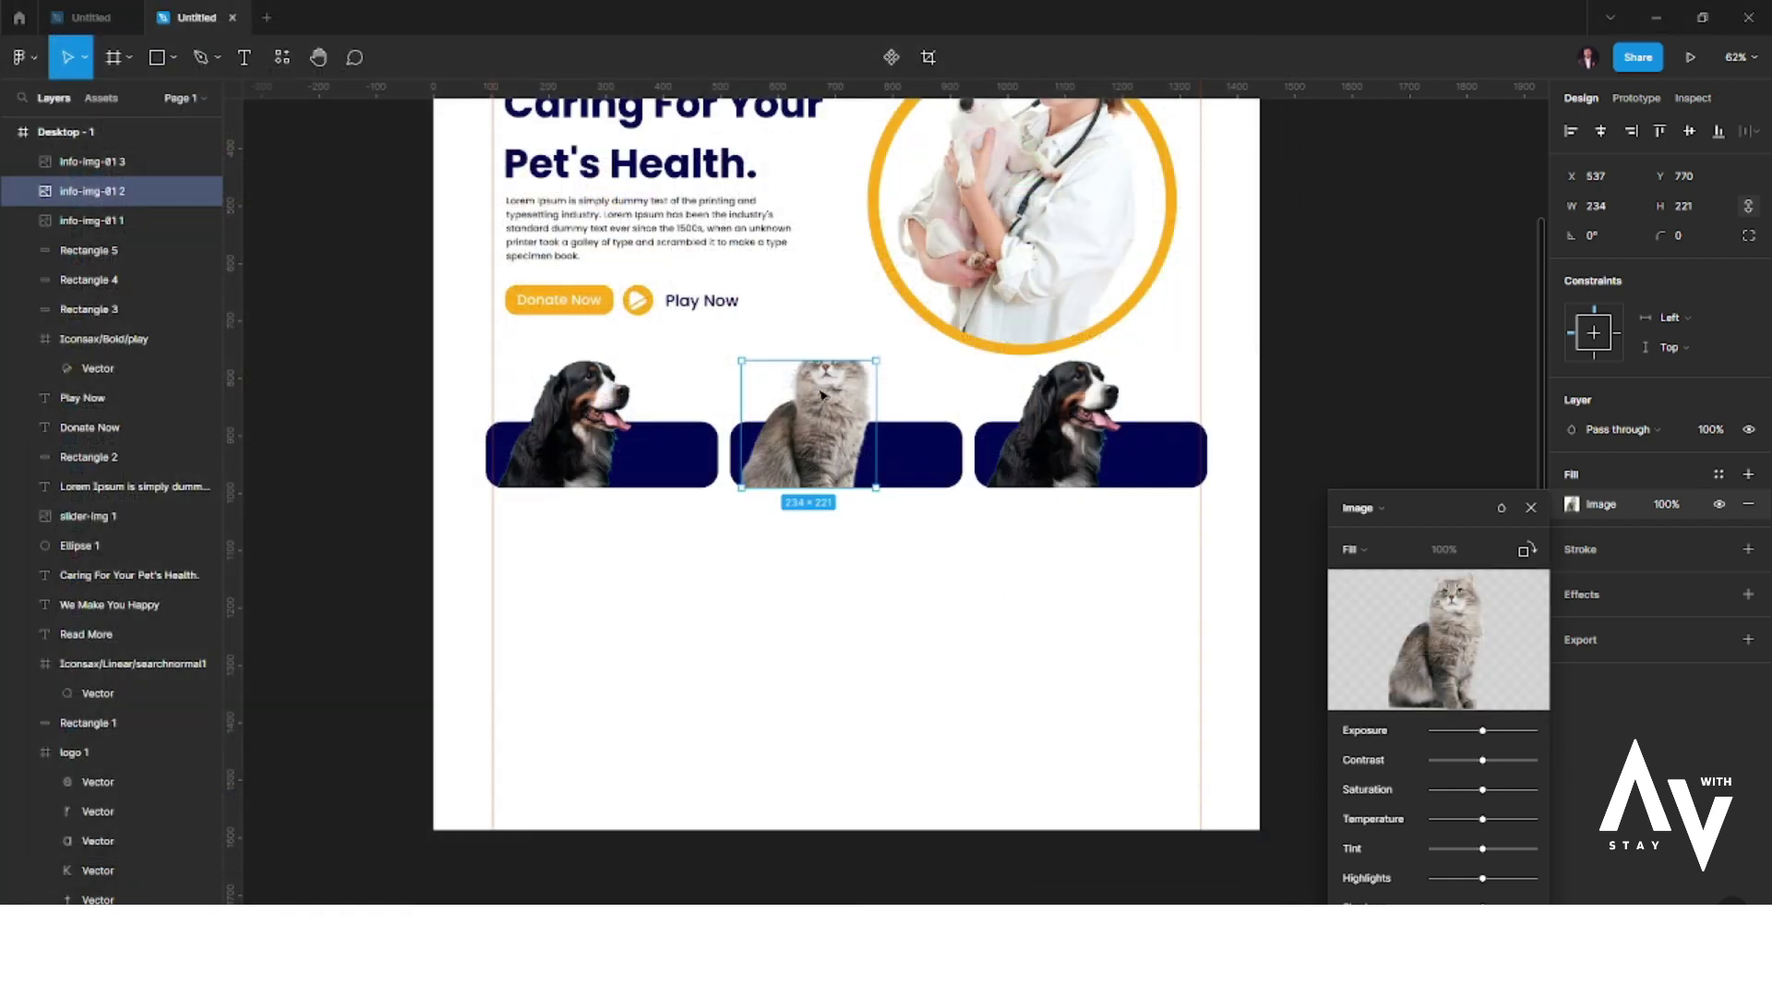
- Resize the cat image so it sits on the middle navy card
left_click_drag(819, 355, 821, 362)
mouse_move(821, 349)
left_mouse_down()
mouse_move(824, 315)
mouse_move(857, 309)
left_mouse_up()
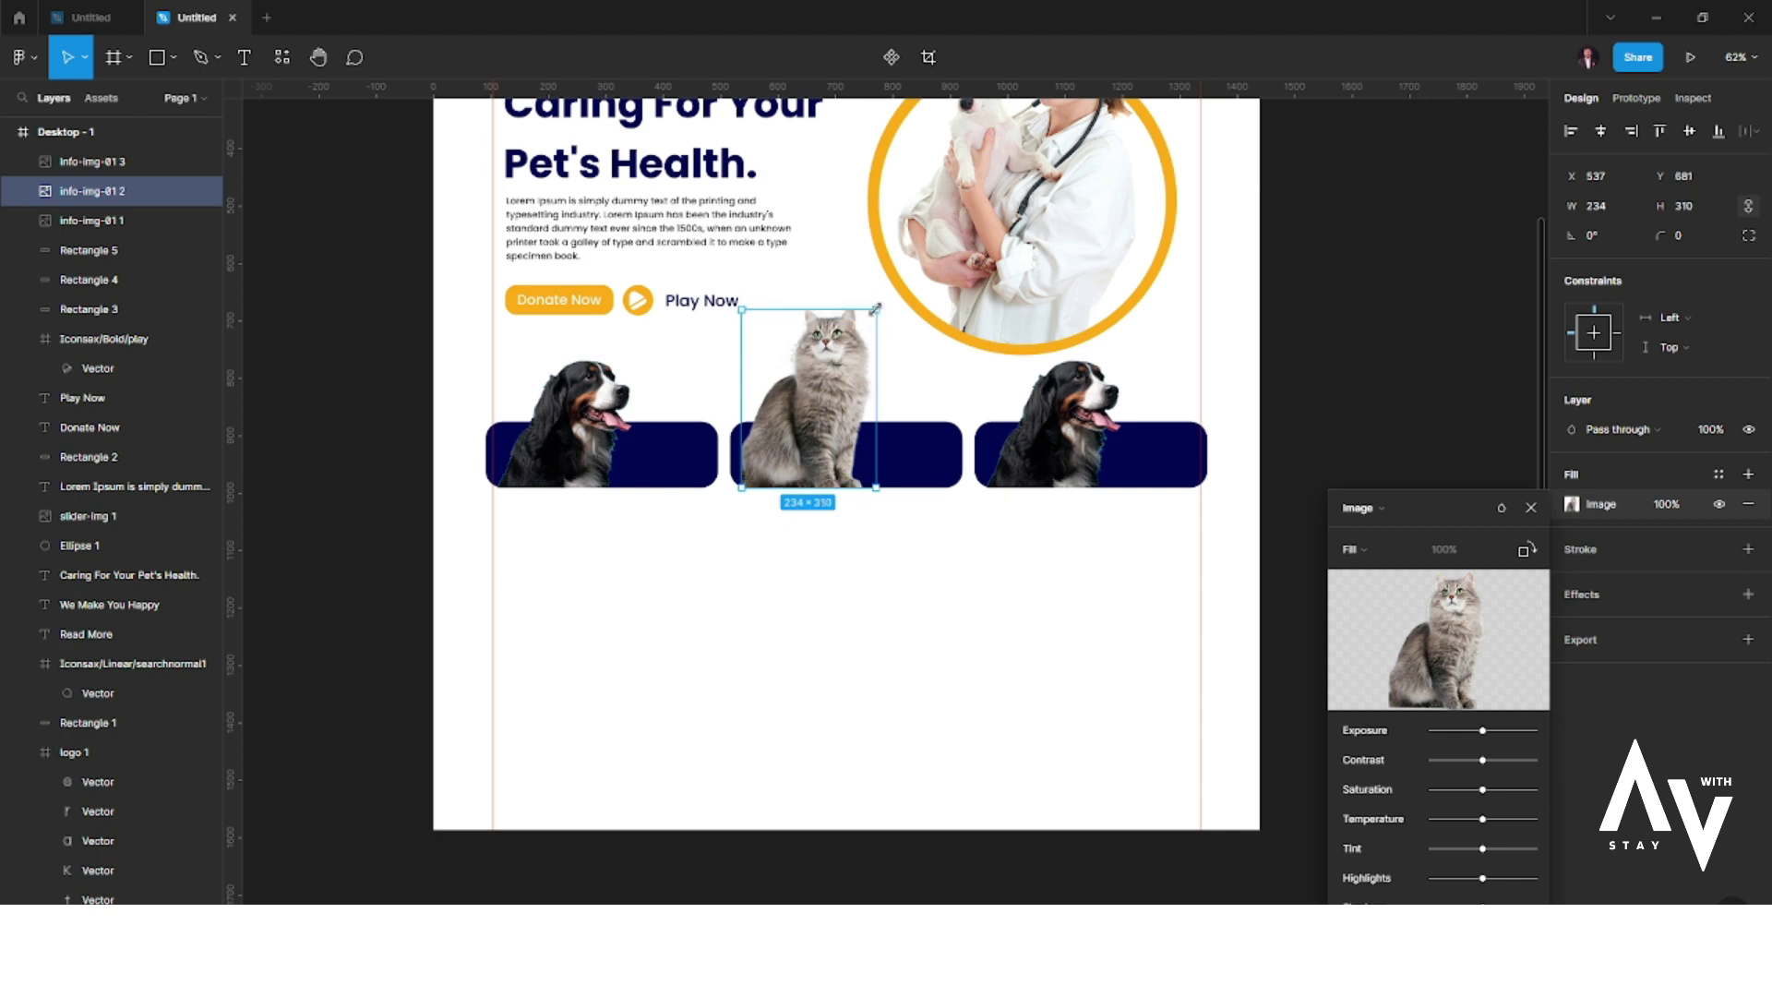
left_click_drag(874, 312, 858, 322)
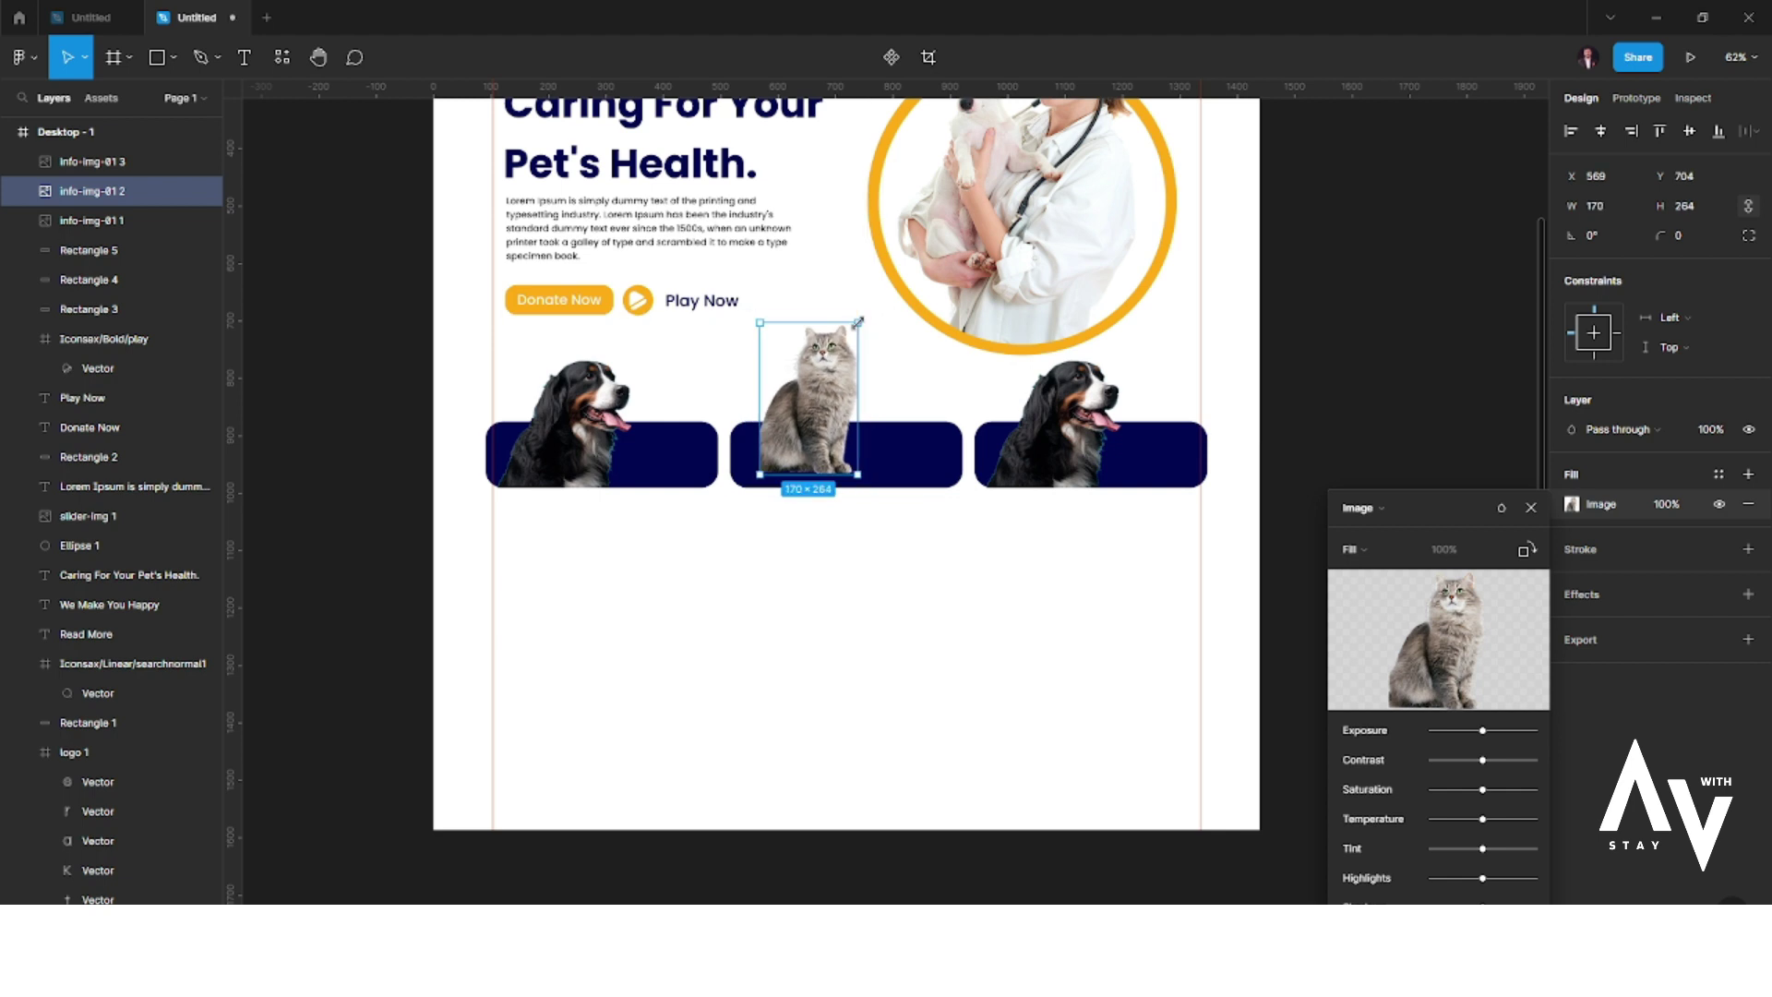
key("ctrl+z")
left_click_drag(871, 315, 847, 350)
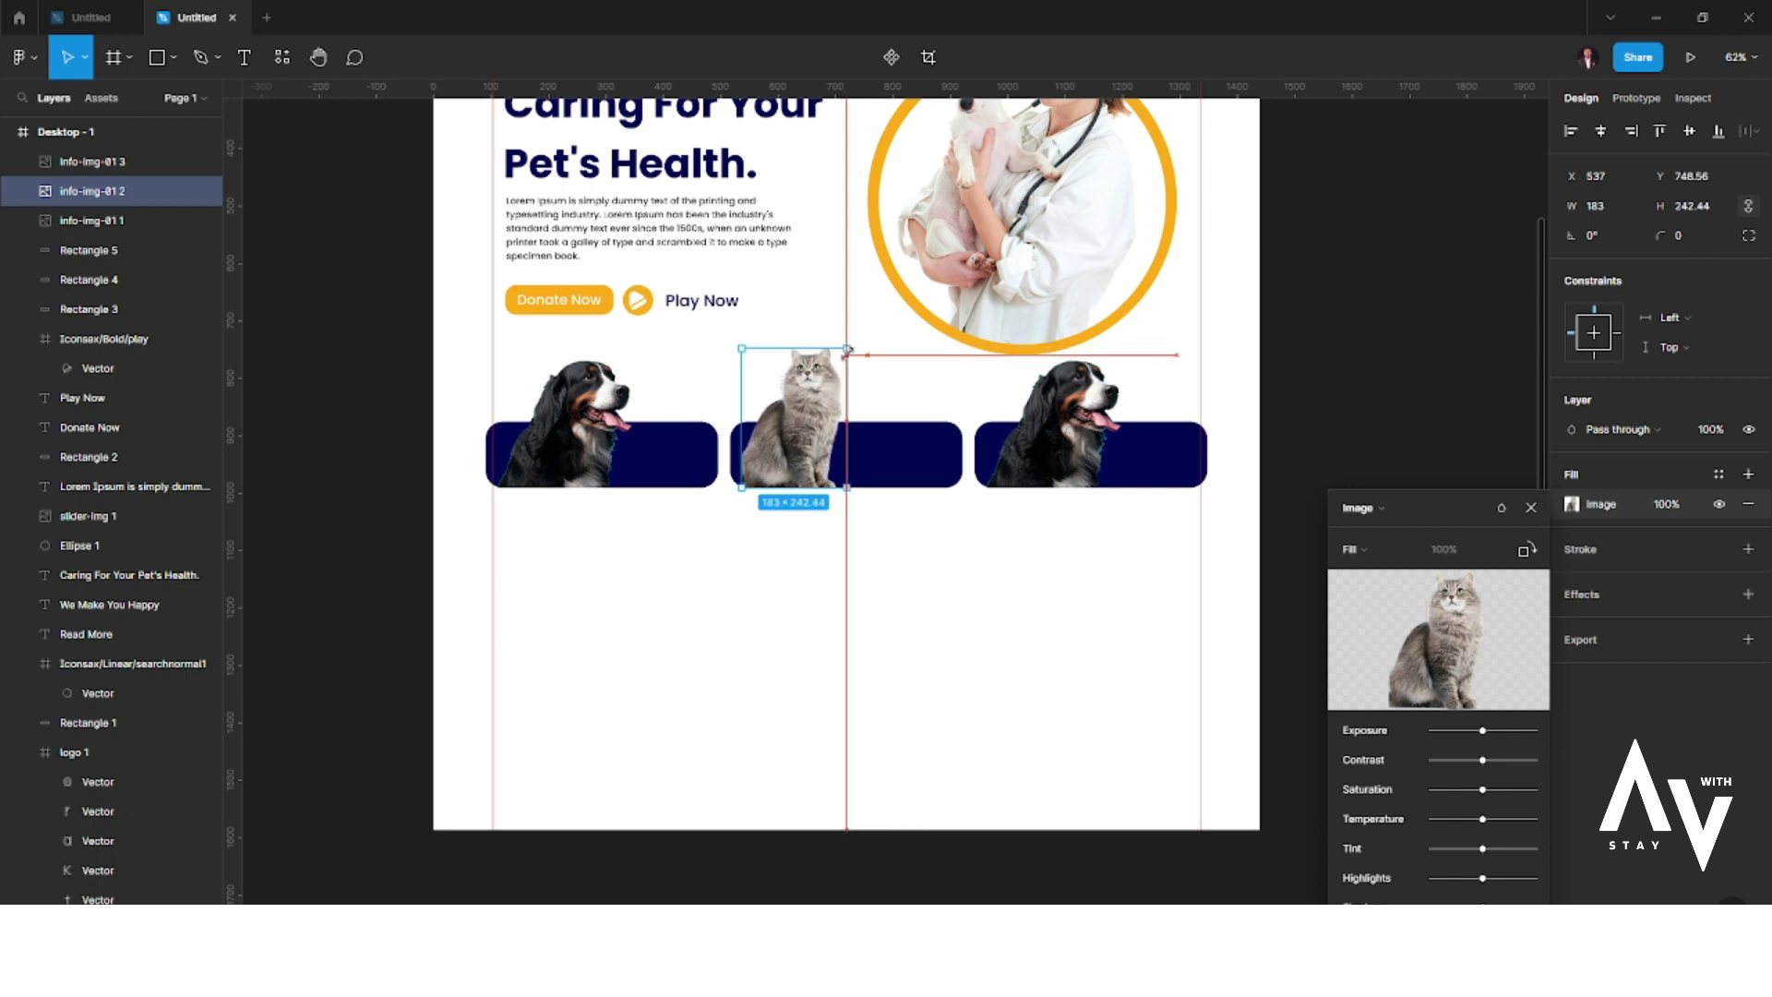
left_click(806, 500)
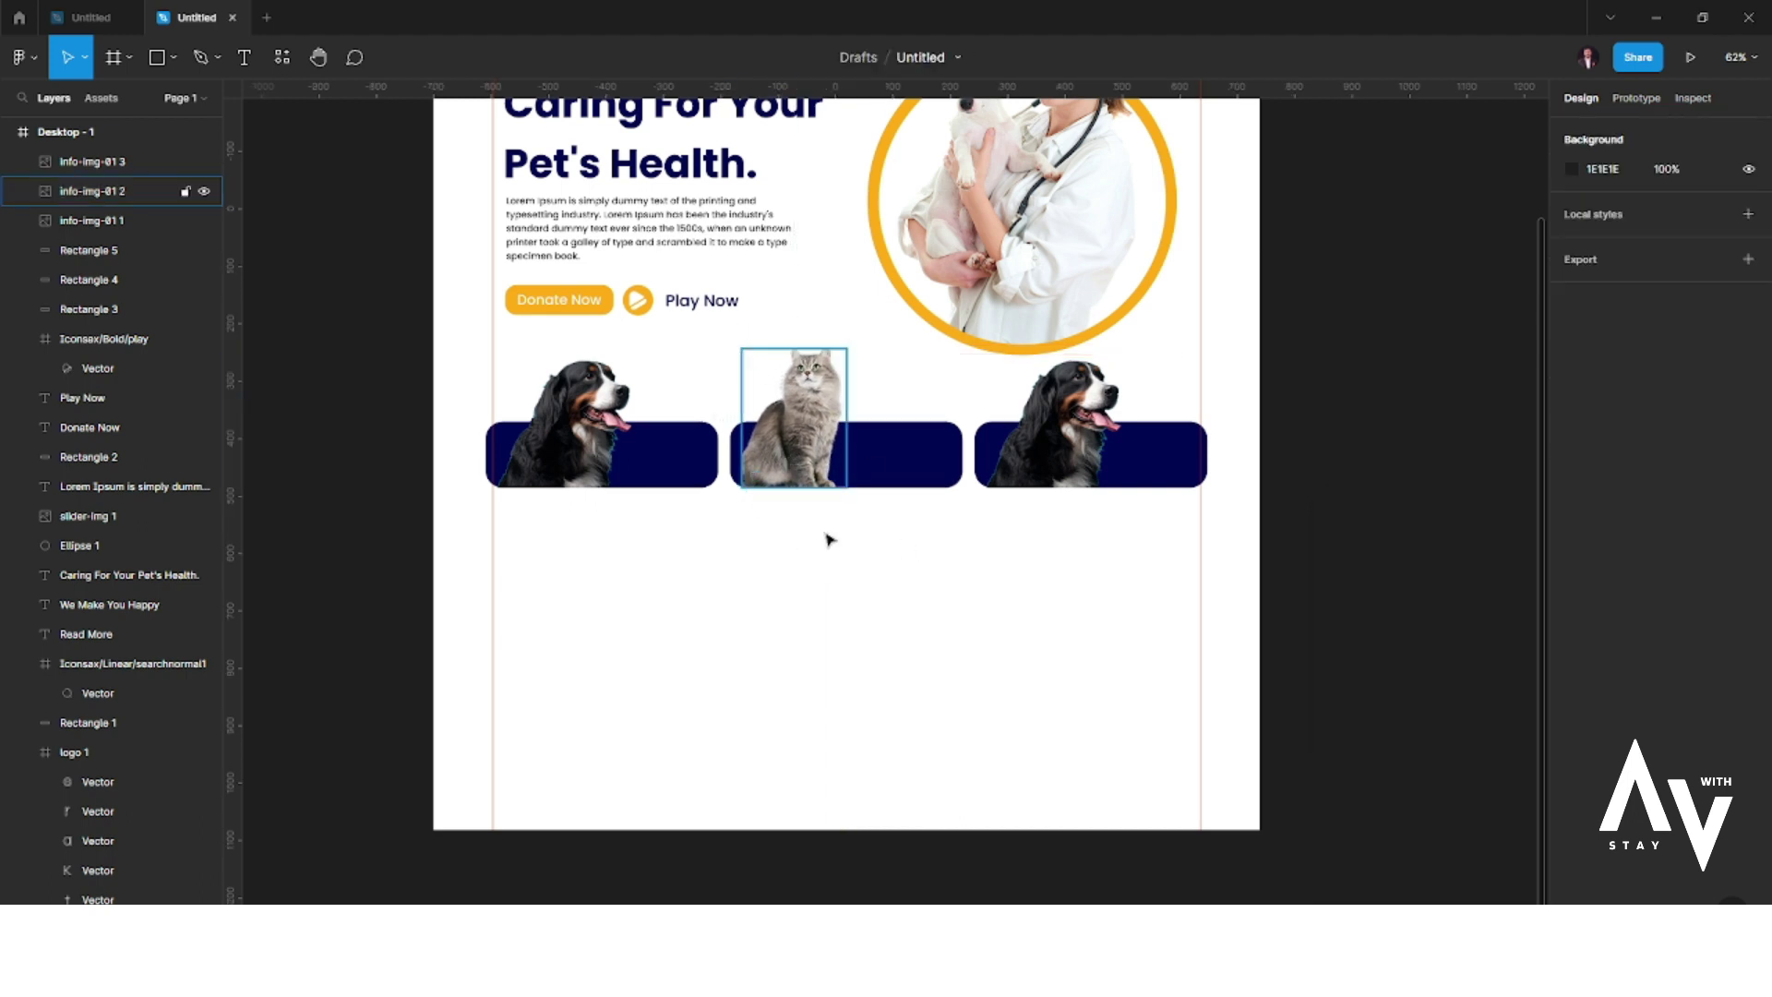
- Replace the right-hand dog image fill with the info-img-003 parrot photo
scroll(784, 518, "up", 3)
scroll(784, 519, "up", 3)
left_click(788, 446)
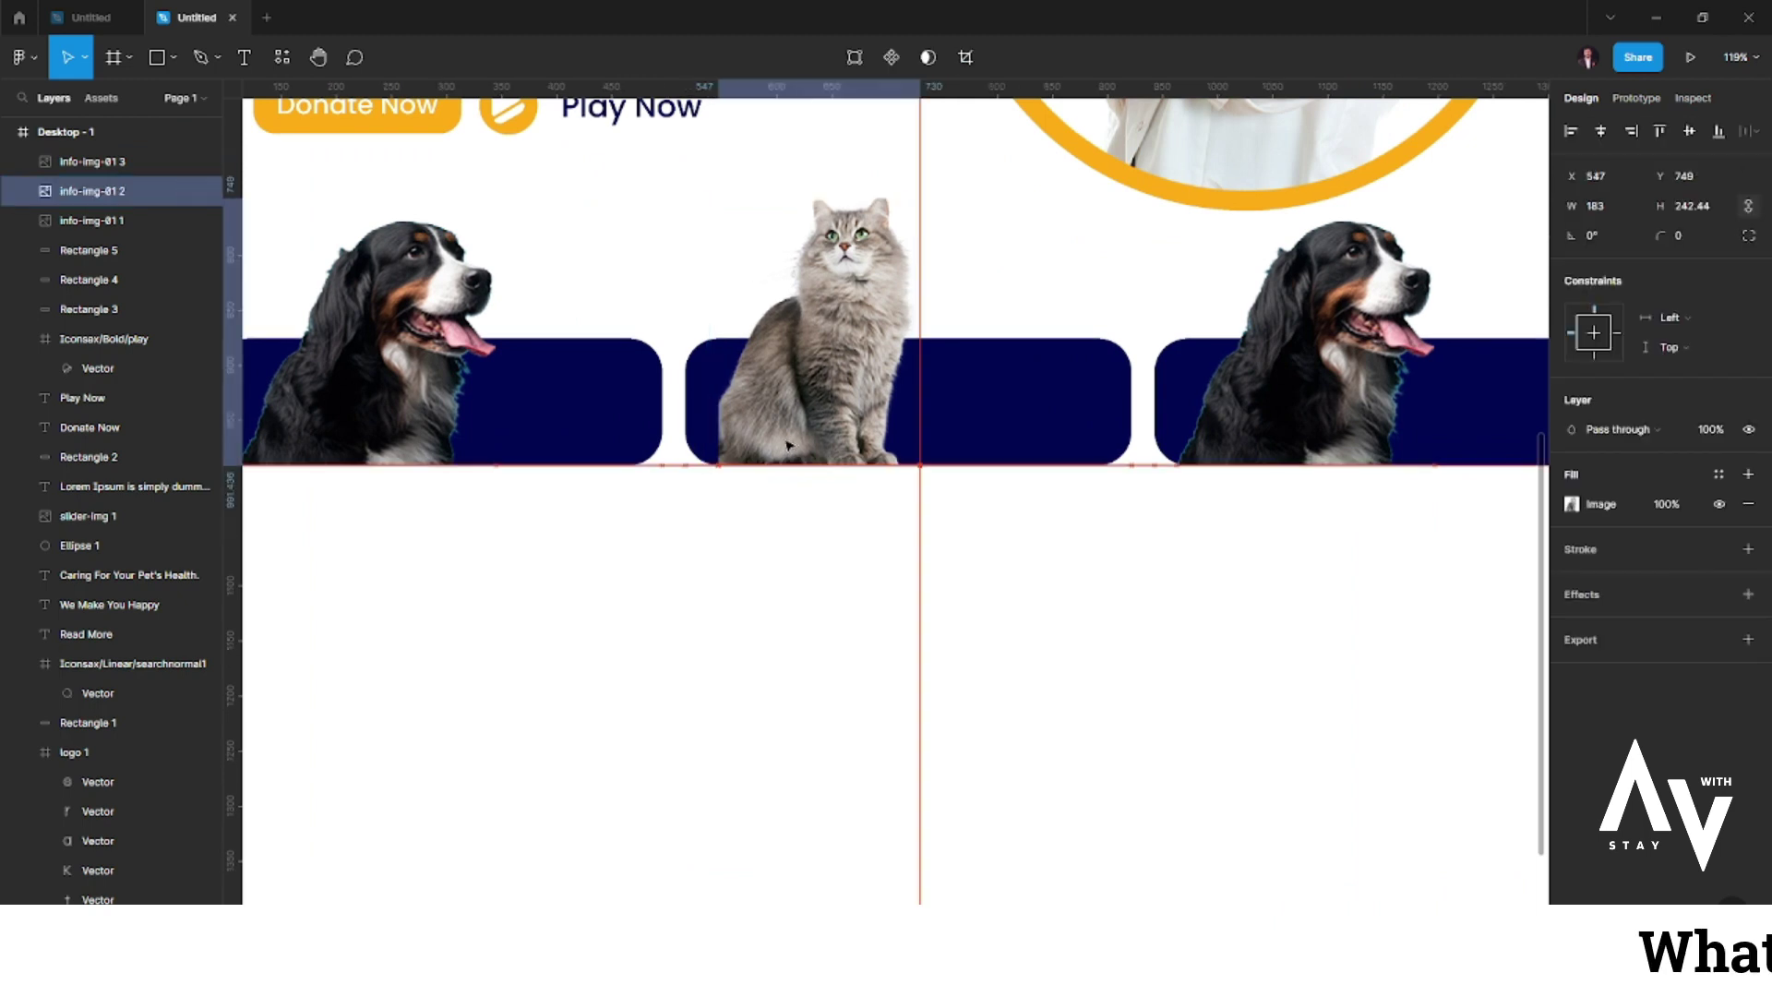
left_click(807, 581)
scroll(740, 621, "down", 1)
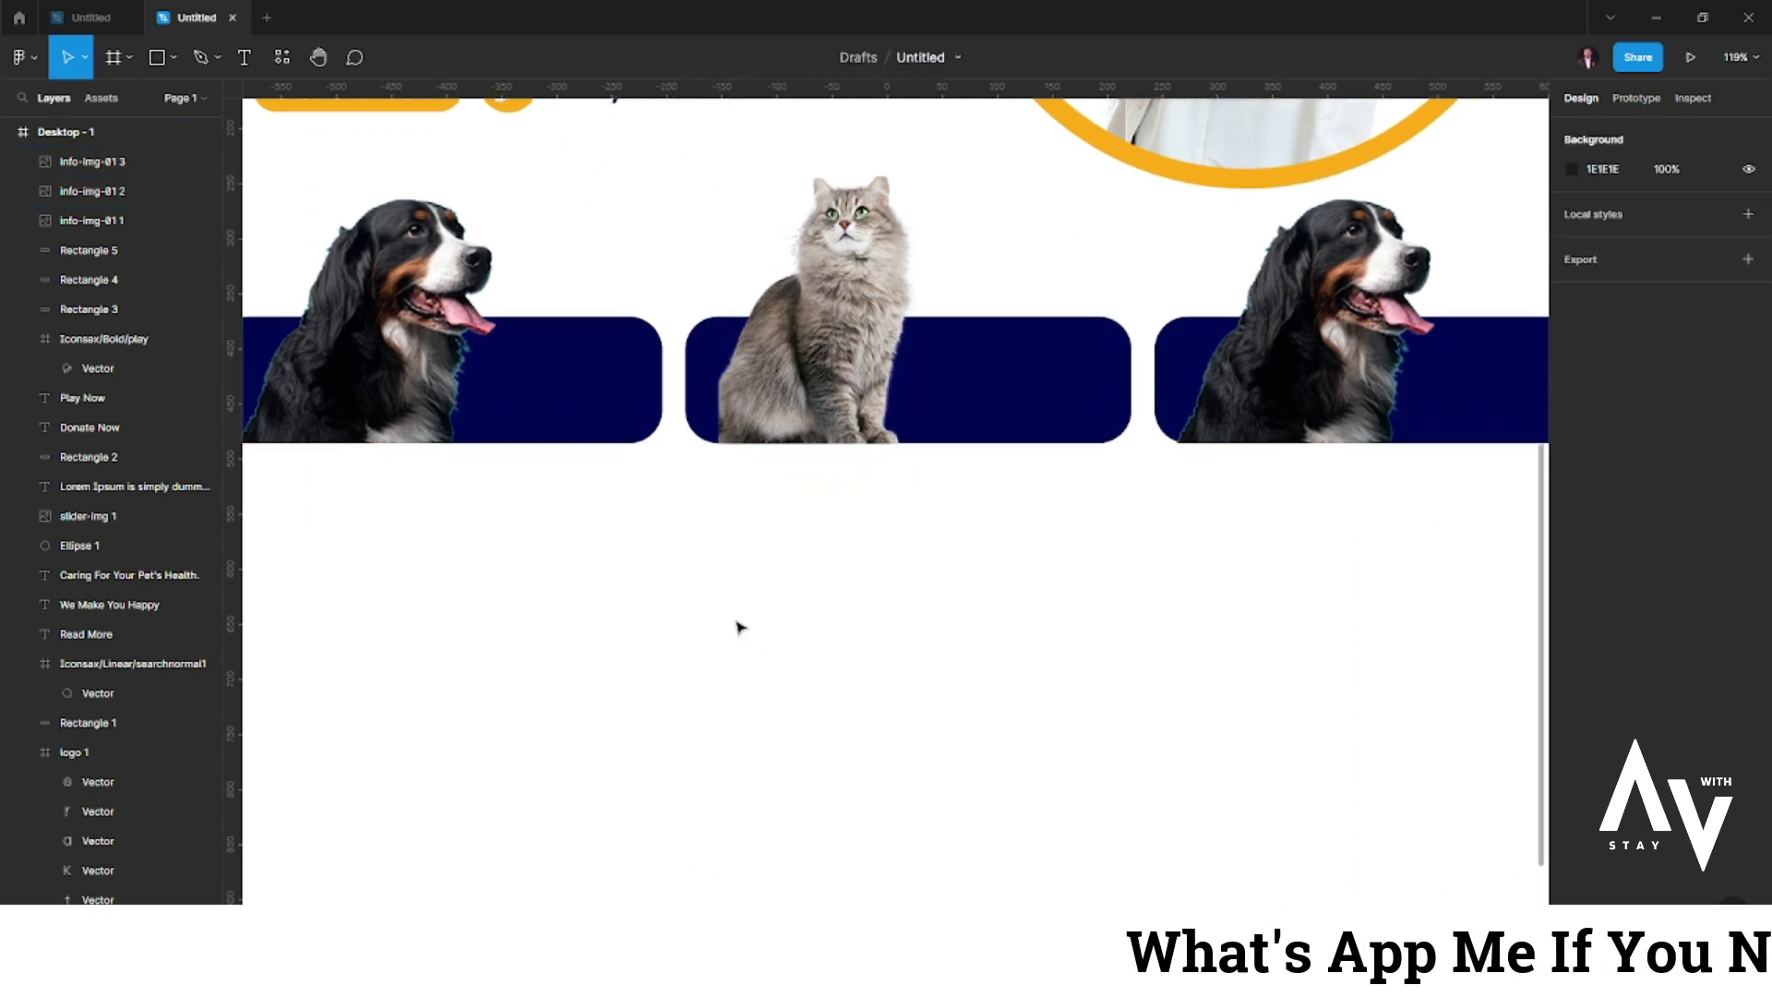
scroll(740, 621, "down", 1)
scroll(739, 627, "down", 2)
double_click(1117, 452)
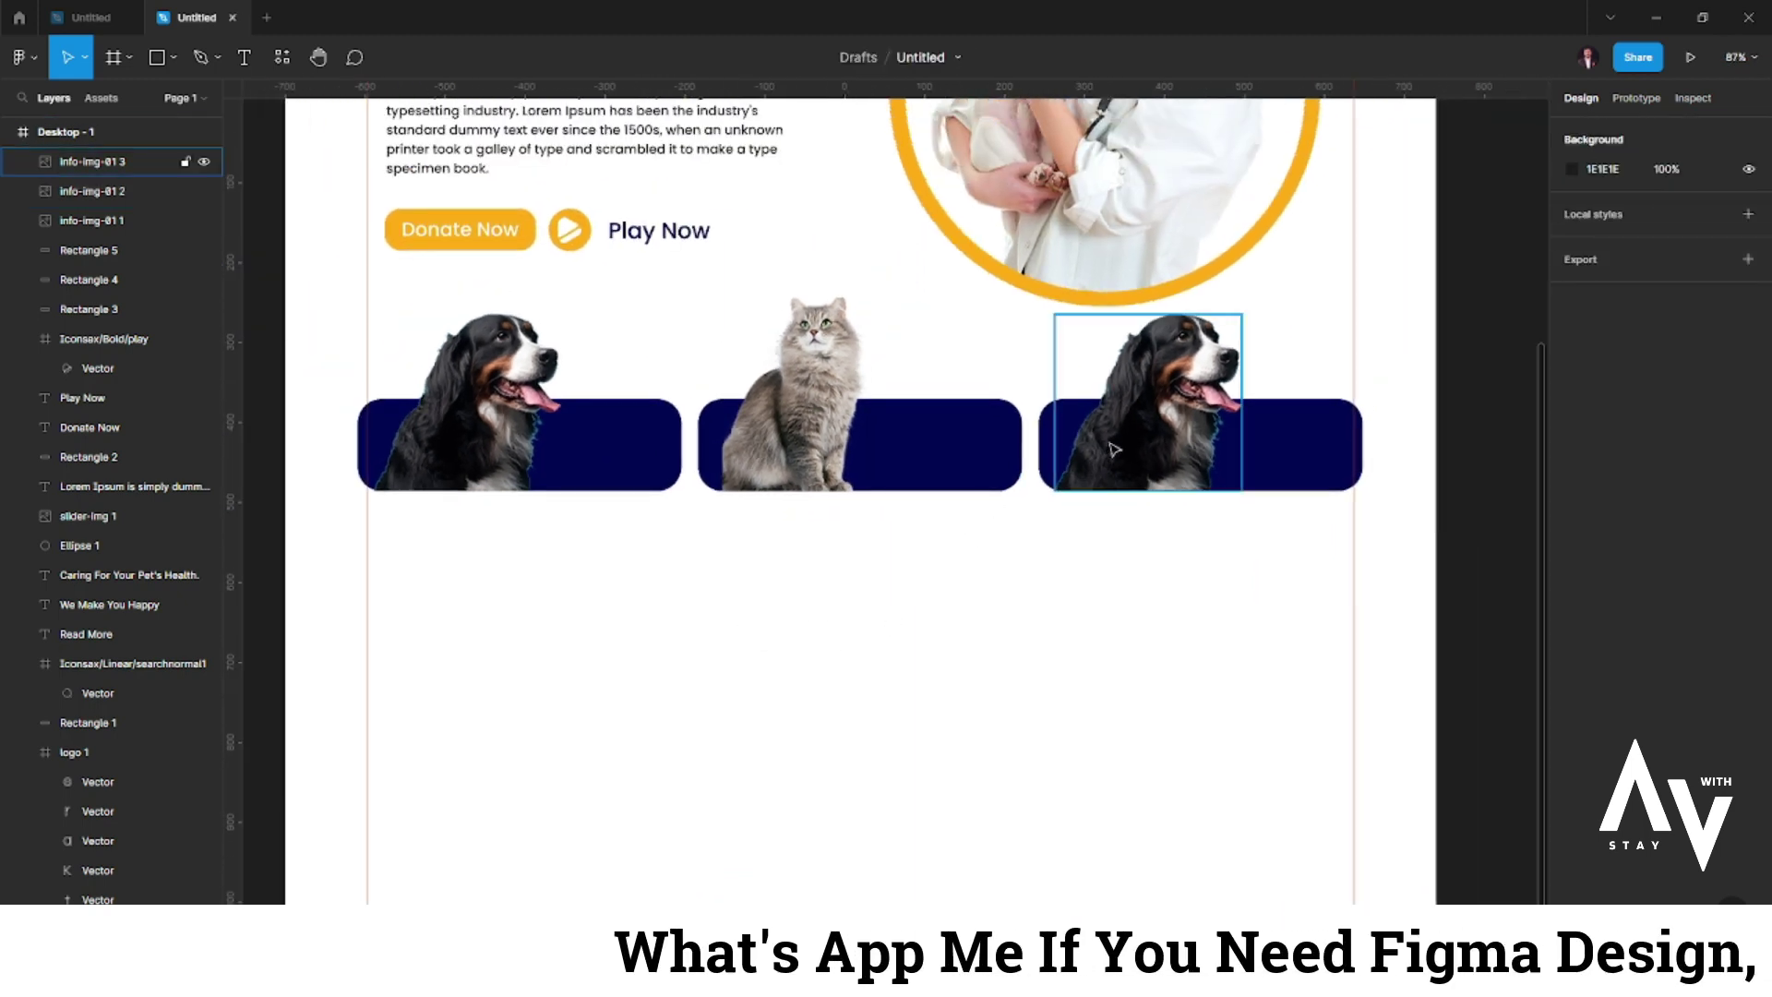
left_click(1438, 640)
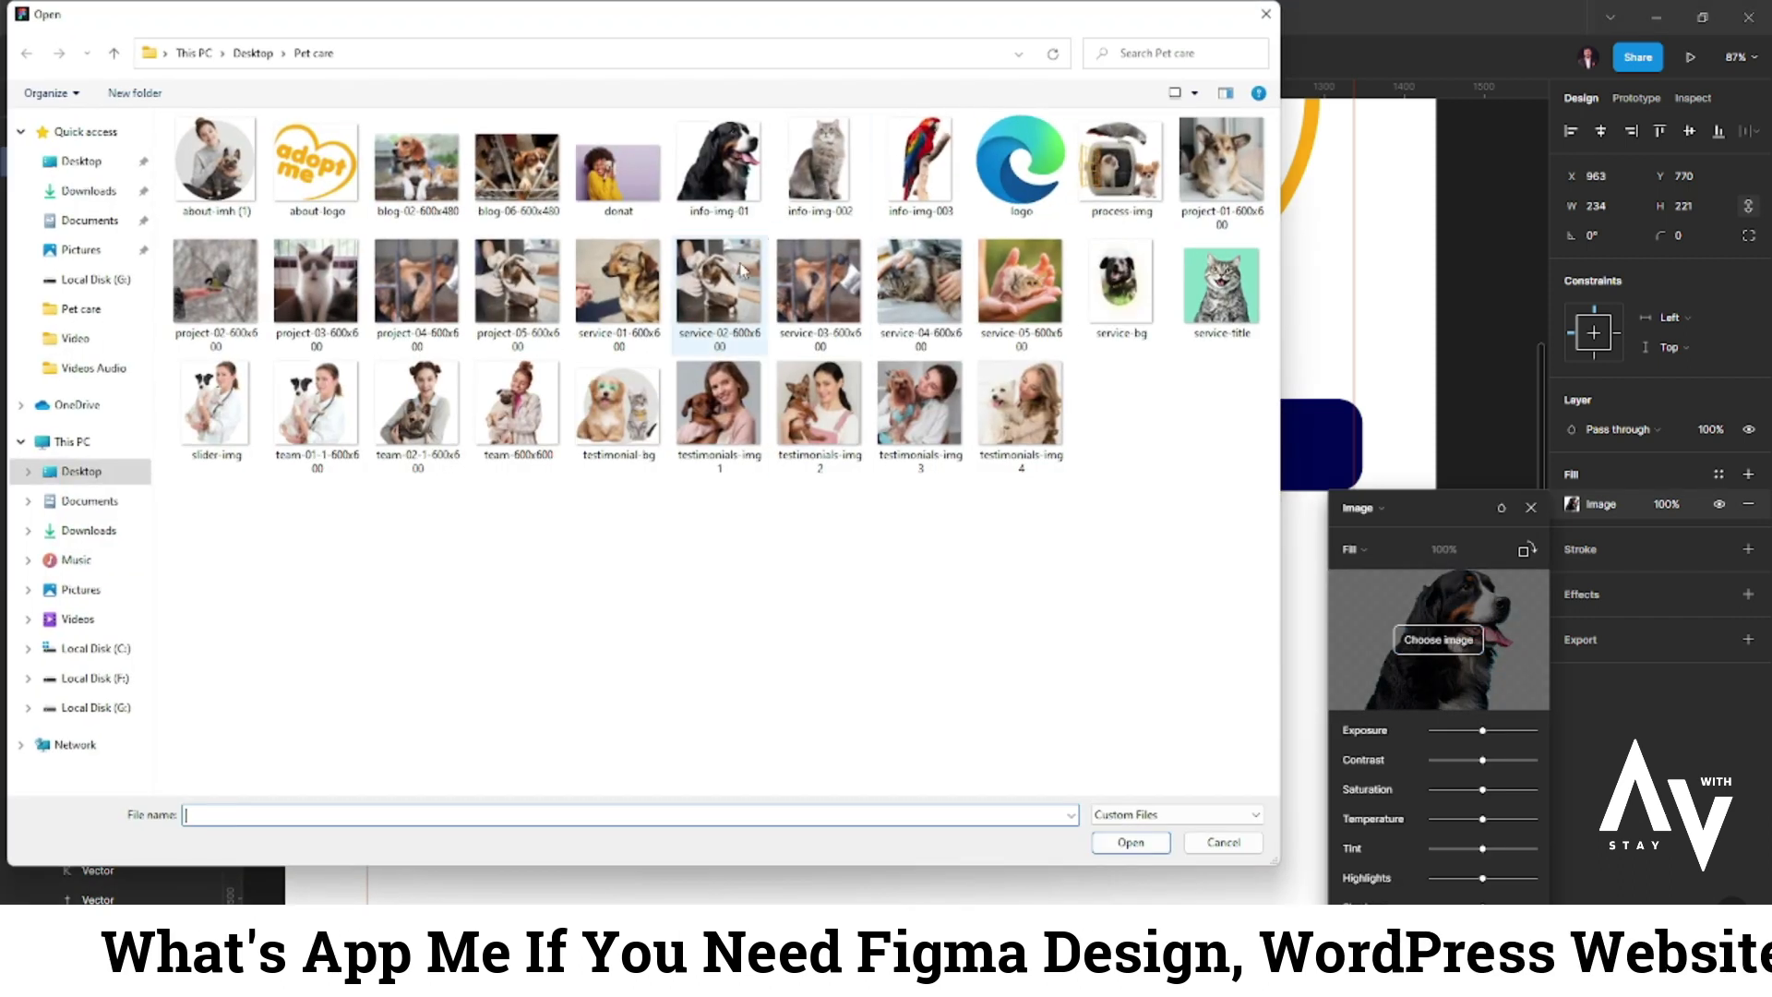
double_click(920, 164)
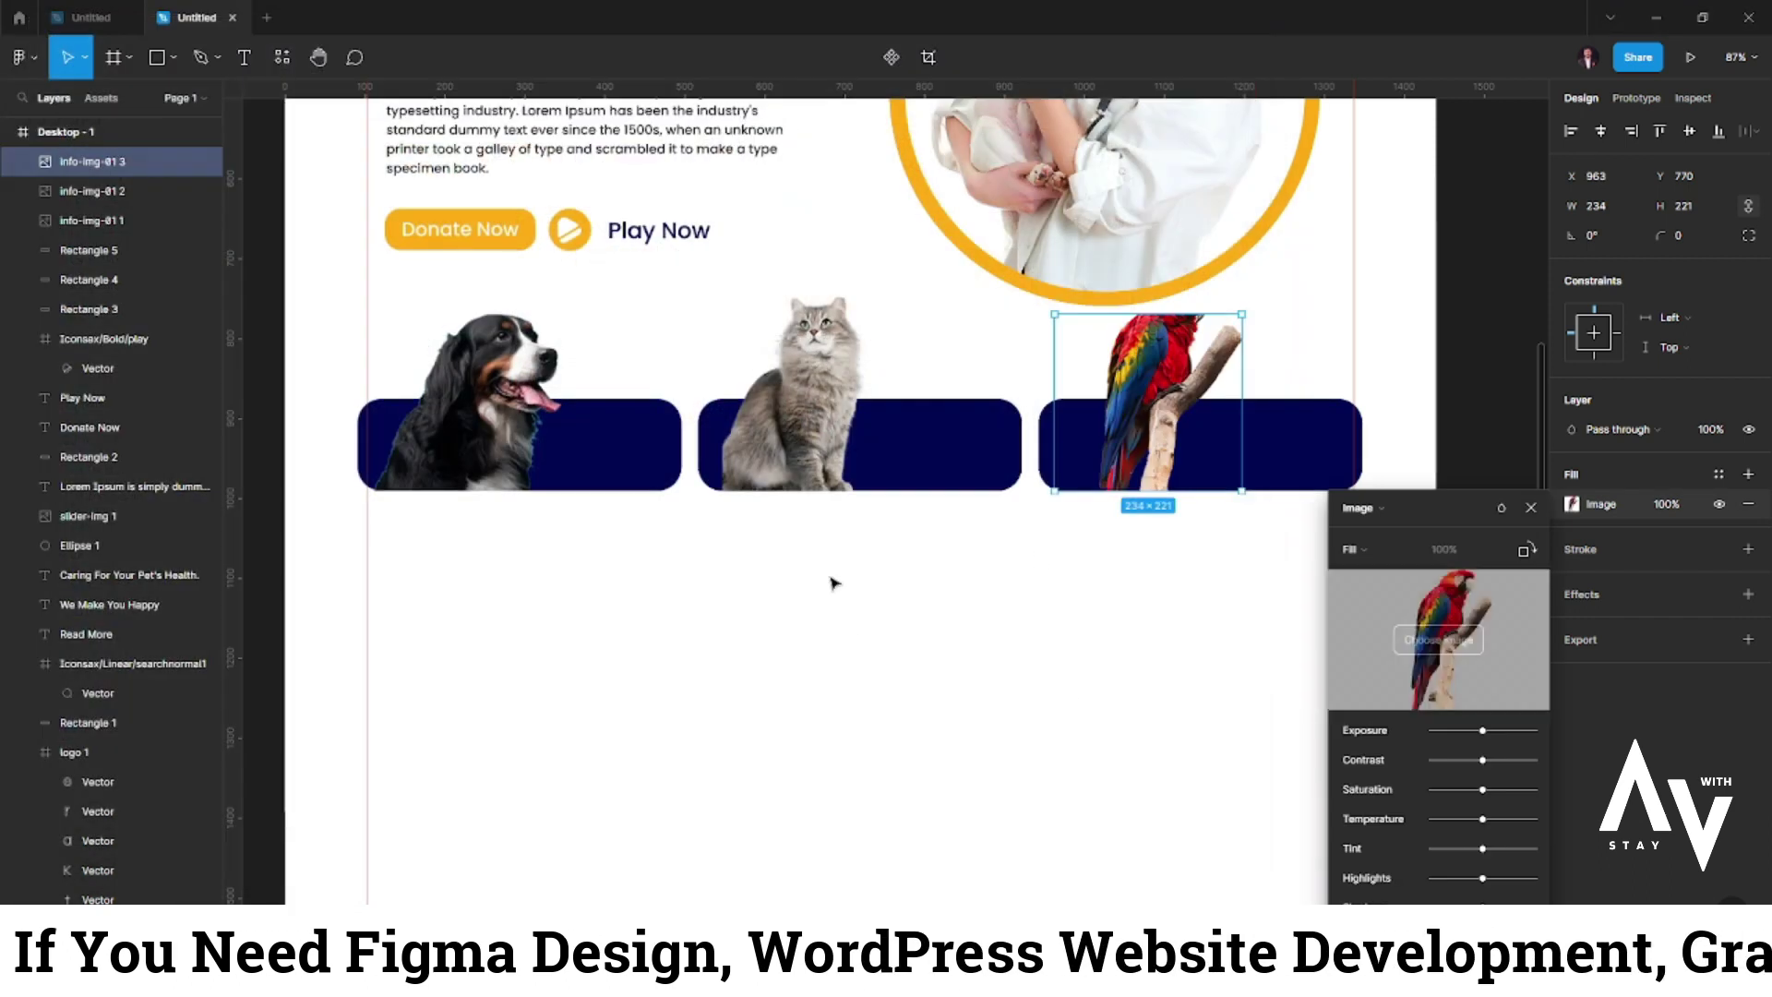
- Shrink the parrot and position it on the third navy card
mouse_move(1156, 311)
left_mouse_down()
mouse_move(1067, 514)
mouse_move(1052, 421)
left_mouse_up()
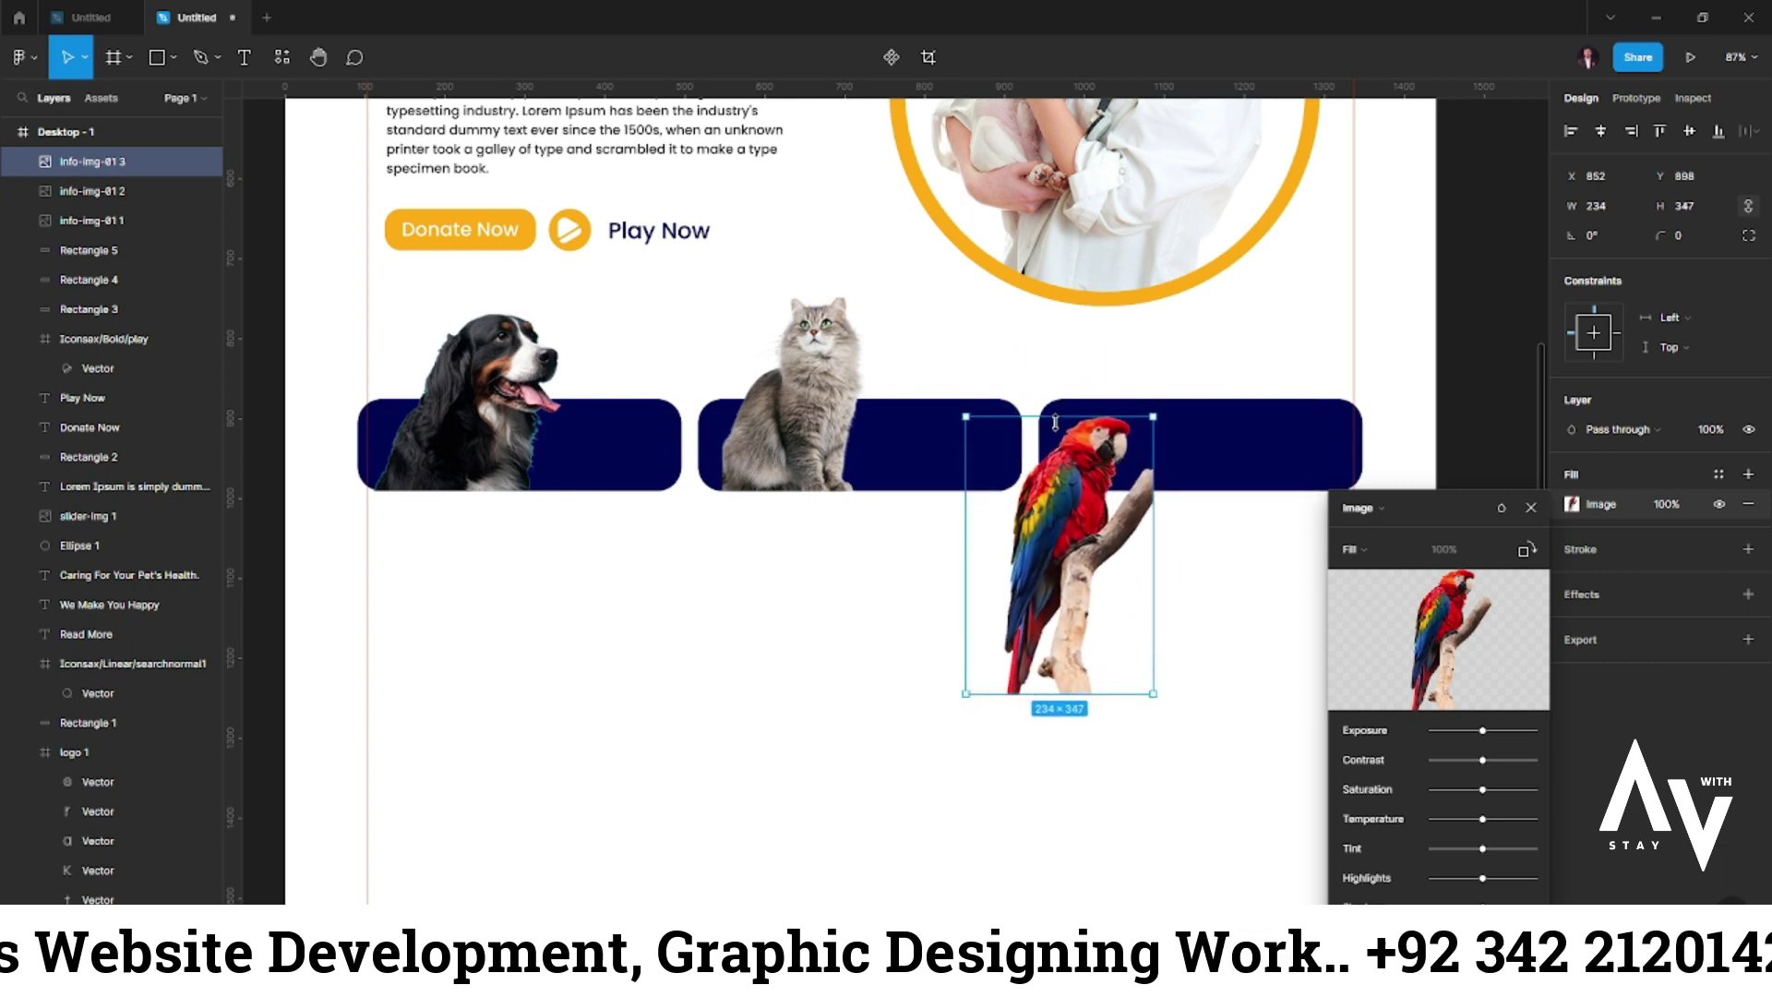
left_click_drag(1154, 420, 1101, 502)
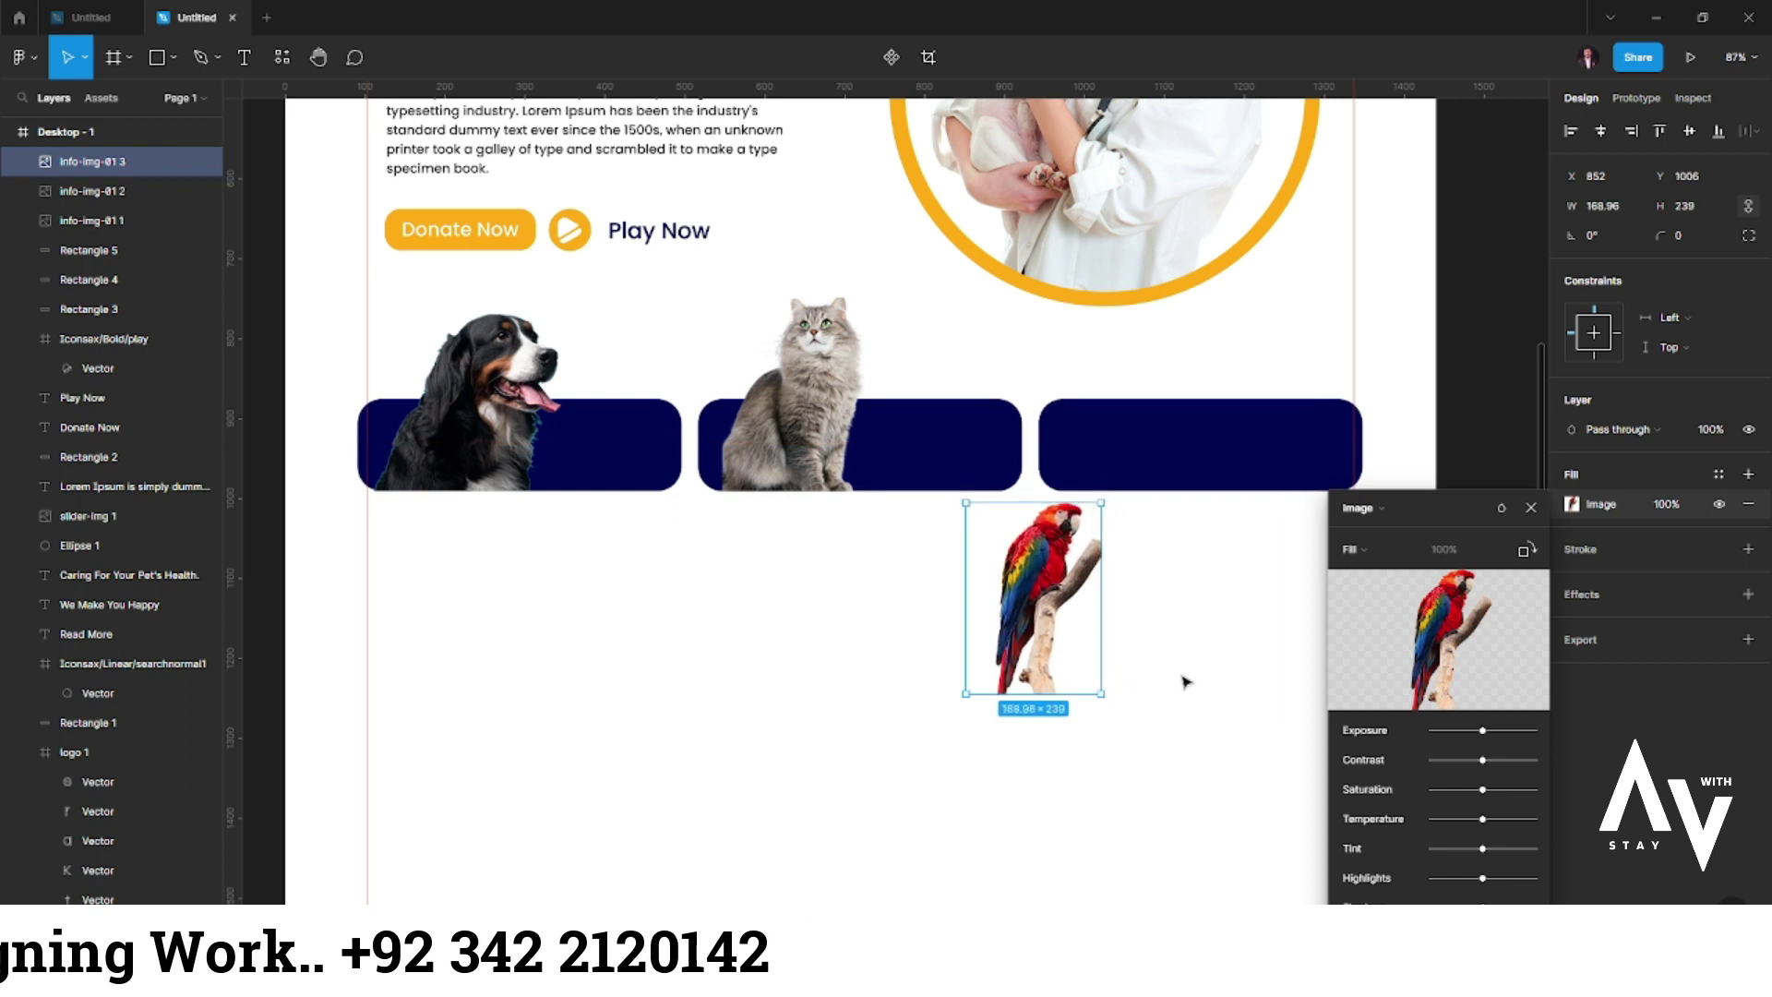
left_click(1531, 508)
left_click_drag(1059, 595, 1143, 406)
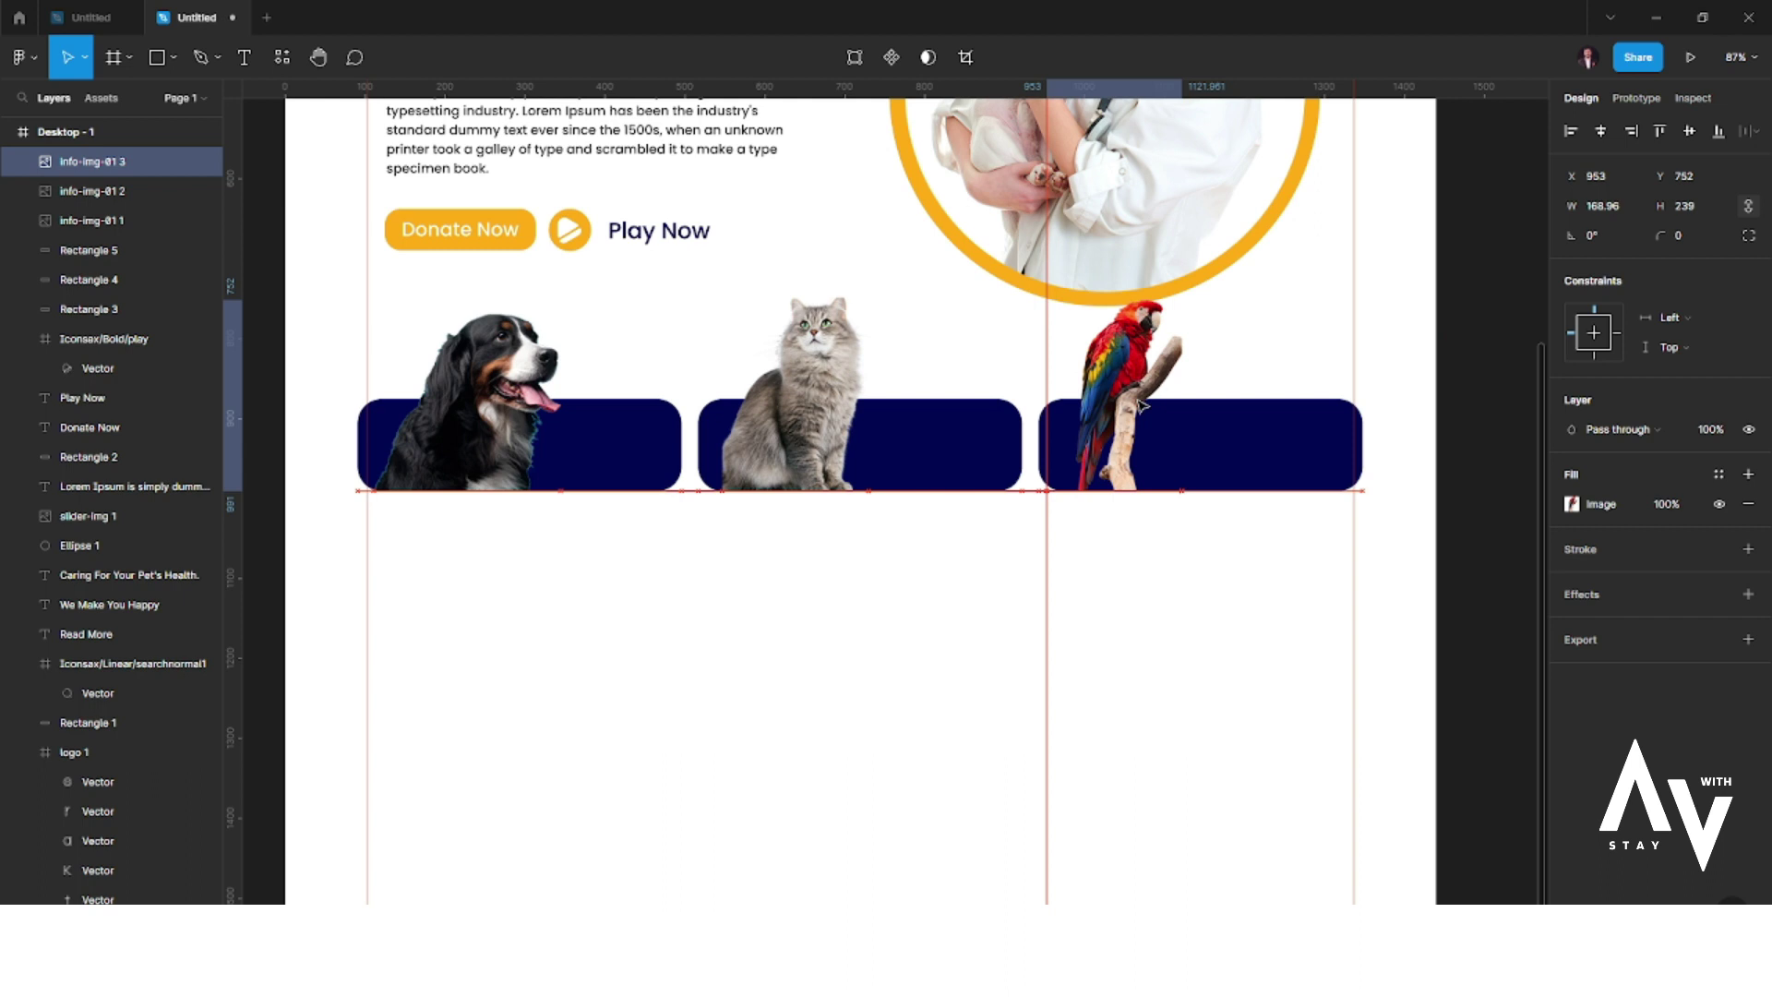
left_click(1179, 609)
scroll(1179, 662, "up", 1)
left_click_drag(1126, 395, 1131, 386)
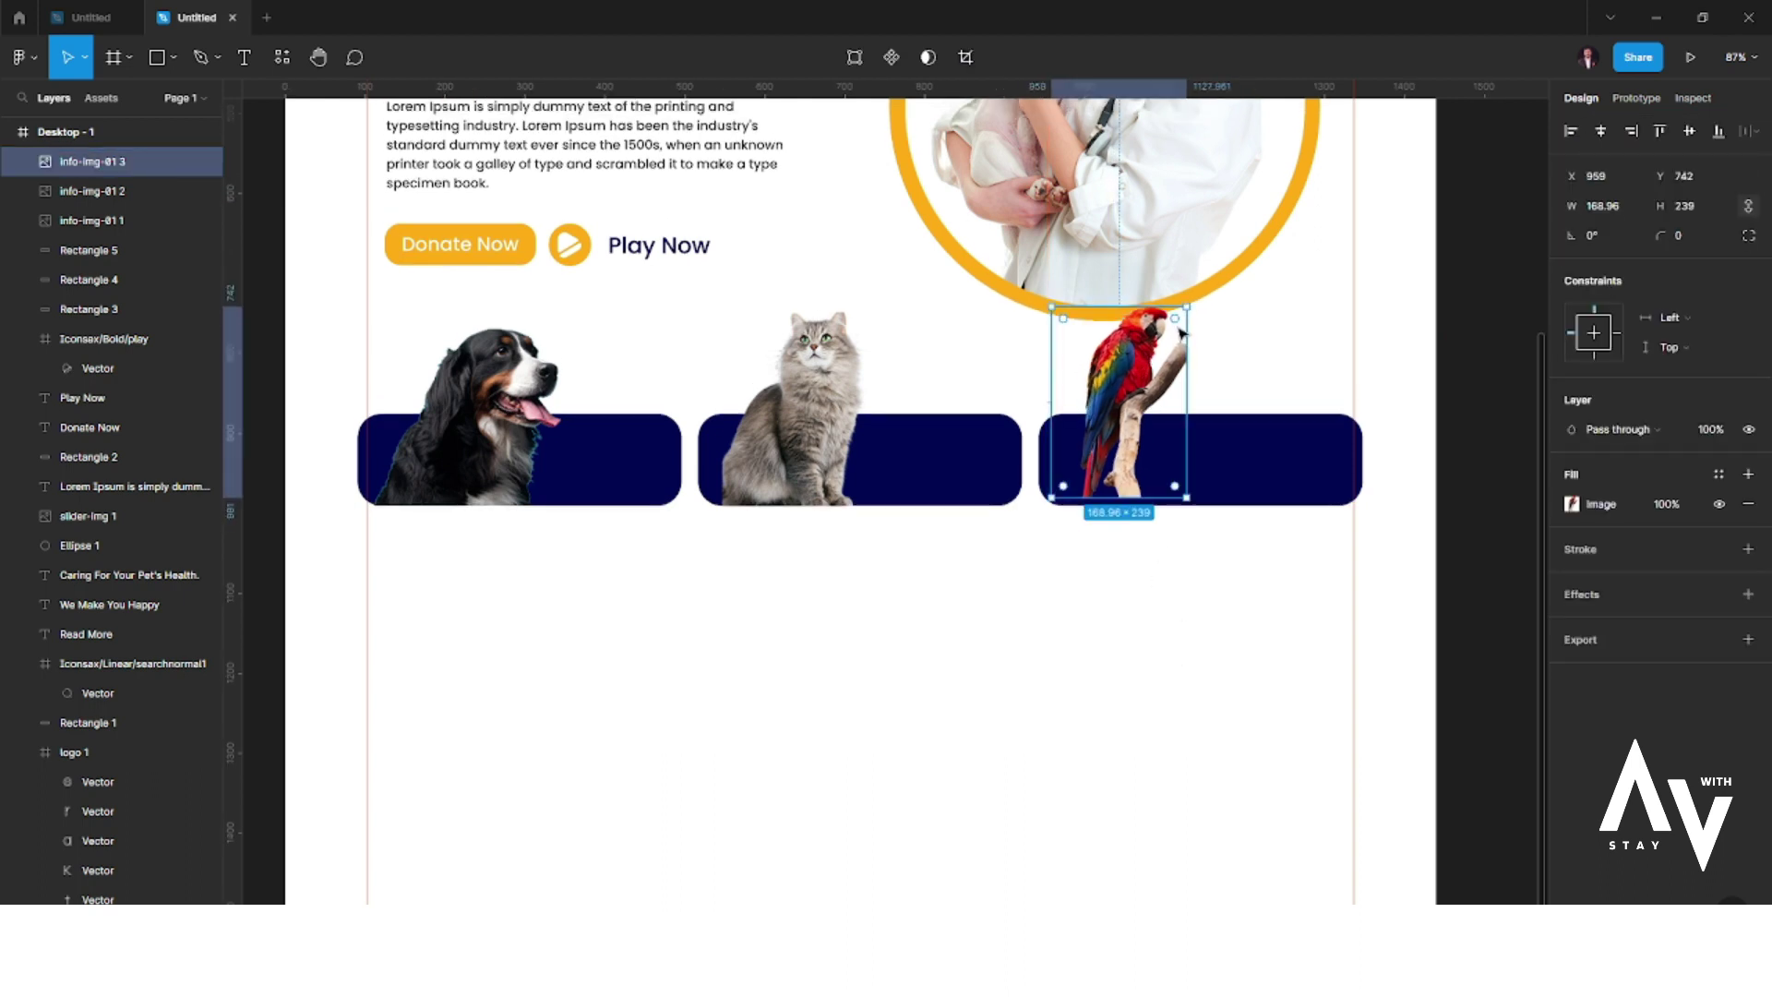
key("ctrl+z")
left_click(1153, 360)
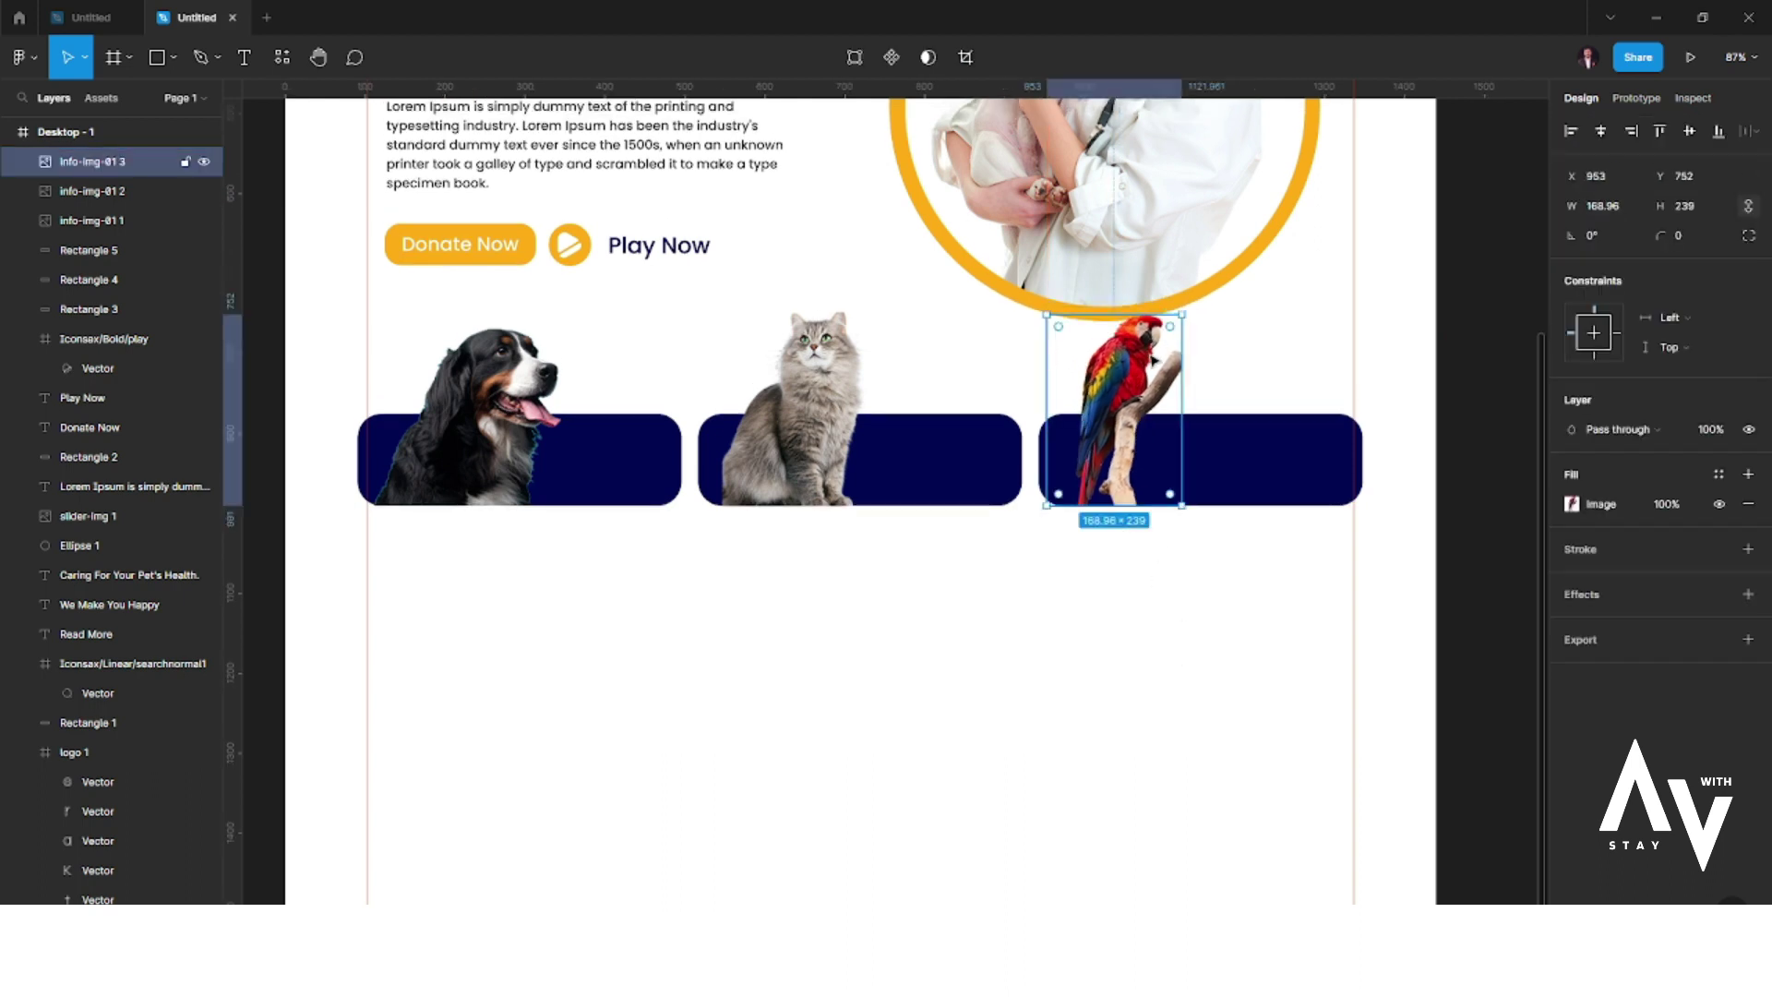
left_click_drag(1179, 315, 1158, 328)
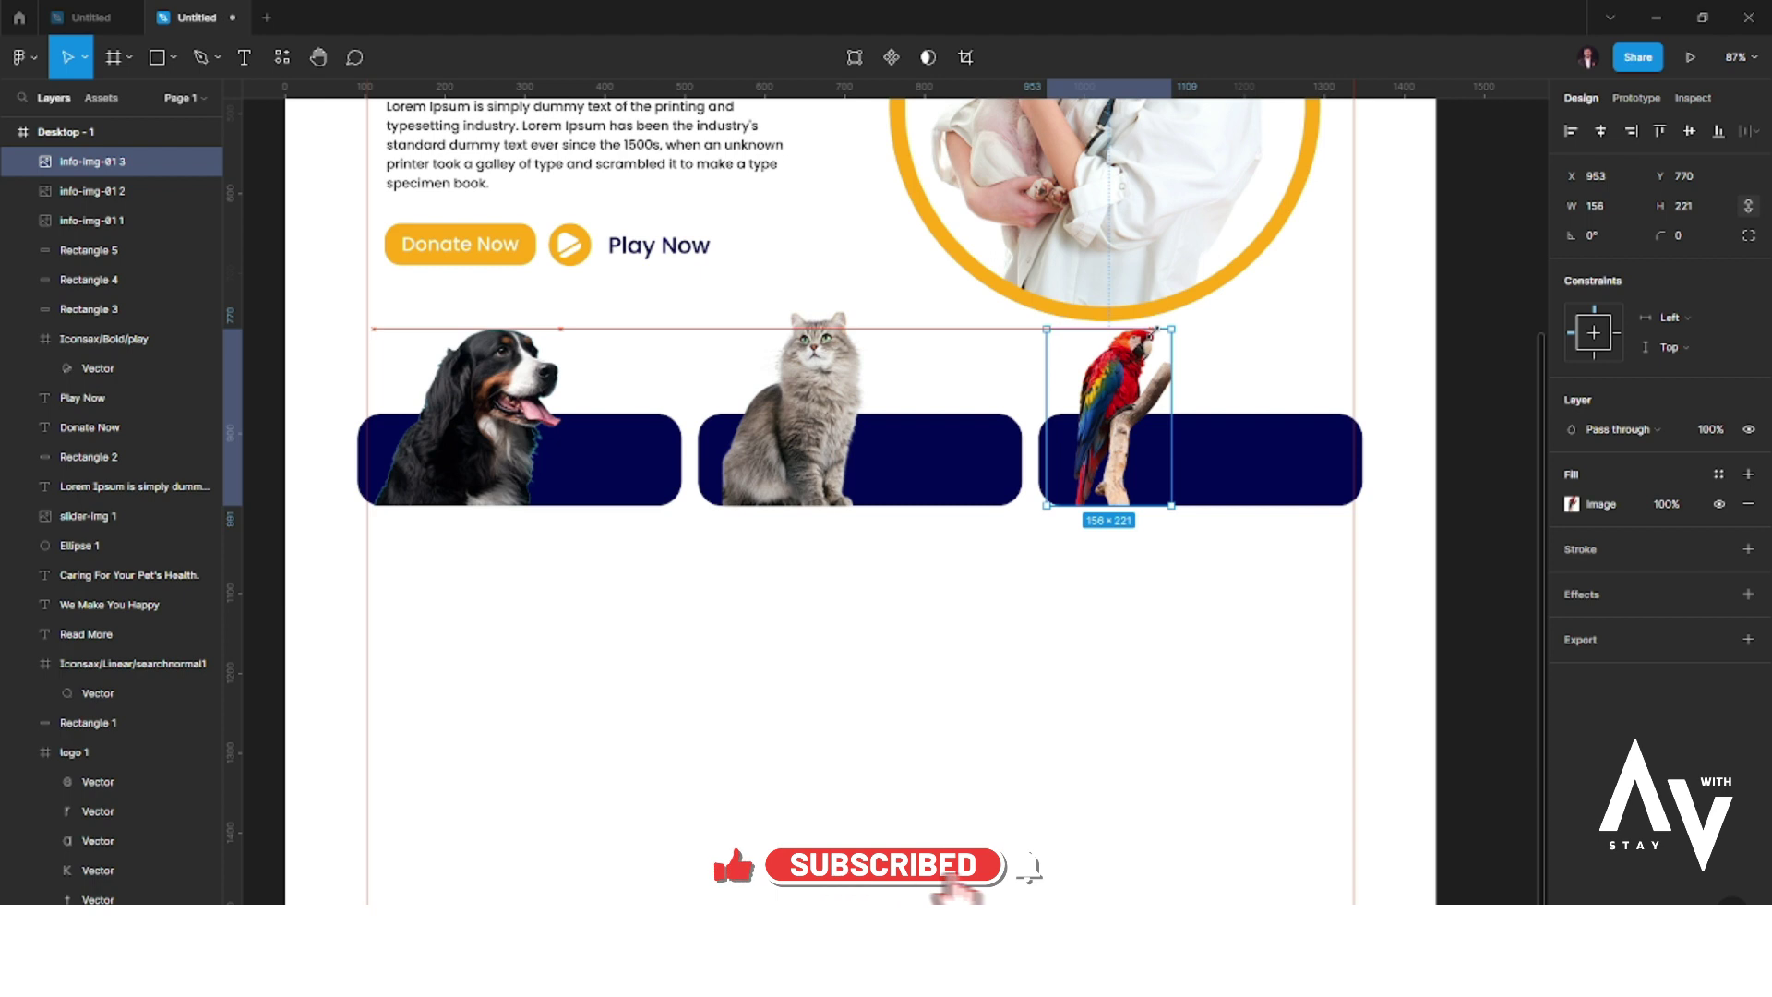
key("Escape")
- Shrink the cat to 221 high to match the other animals
left_click(799, 385)
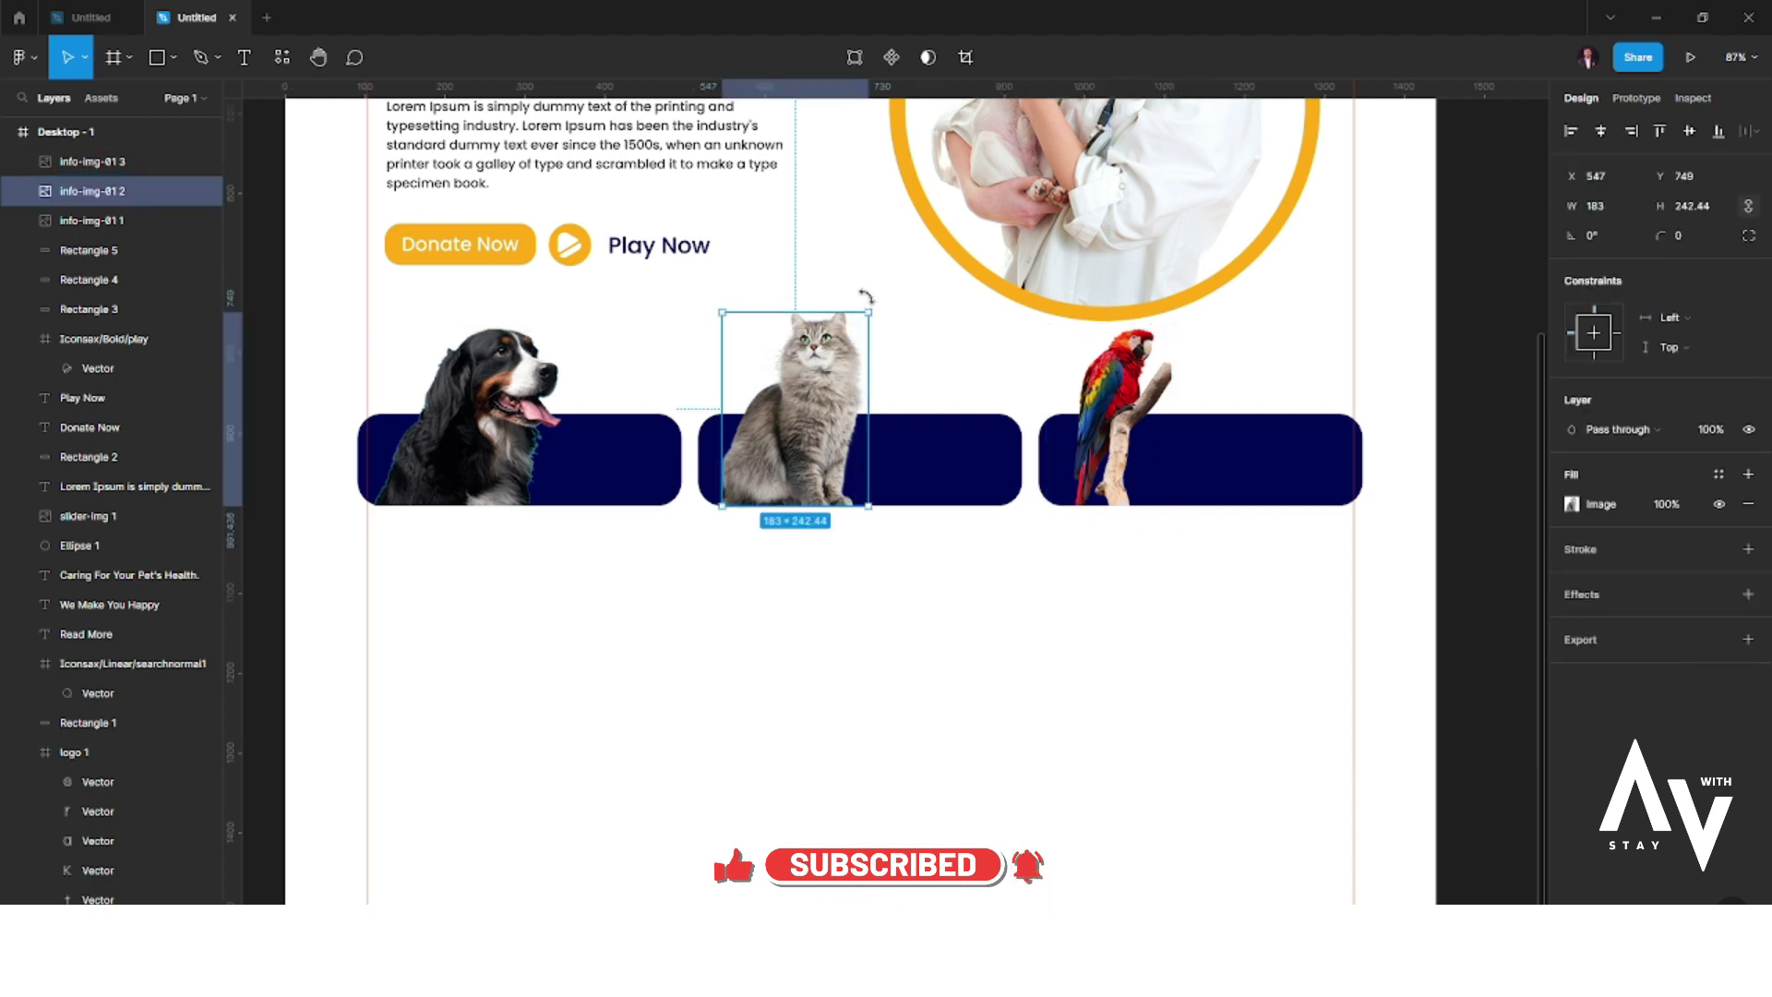
left_click_drag(868, 313, 846, 327)
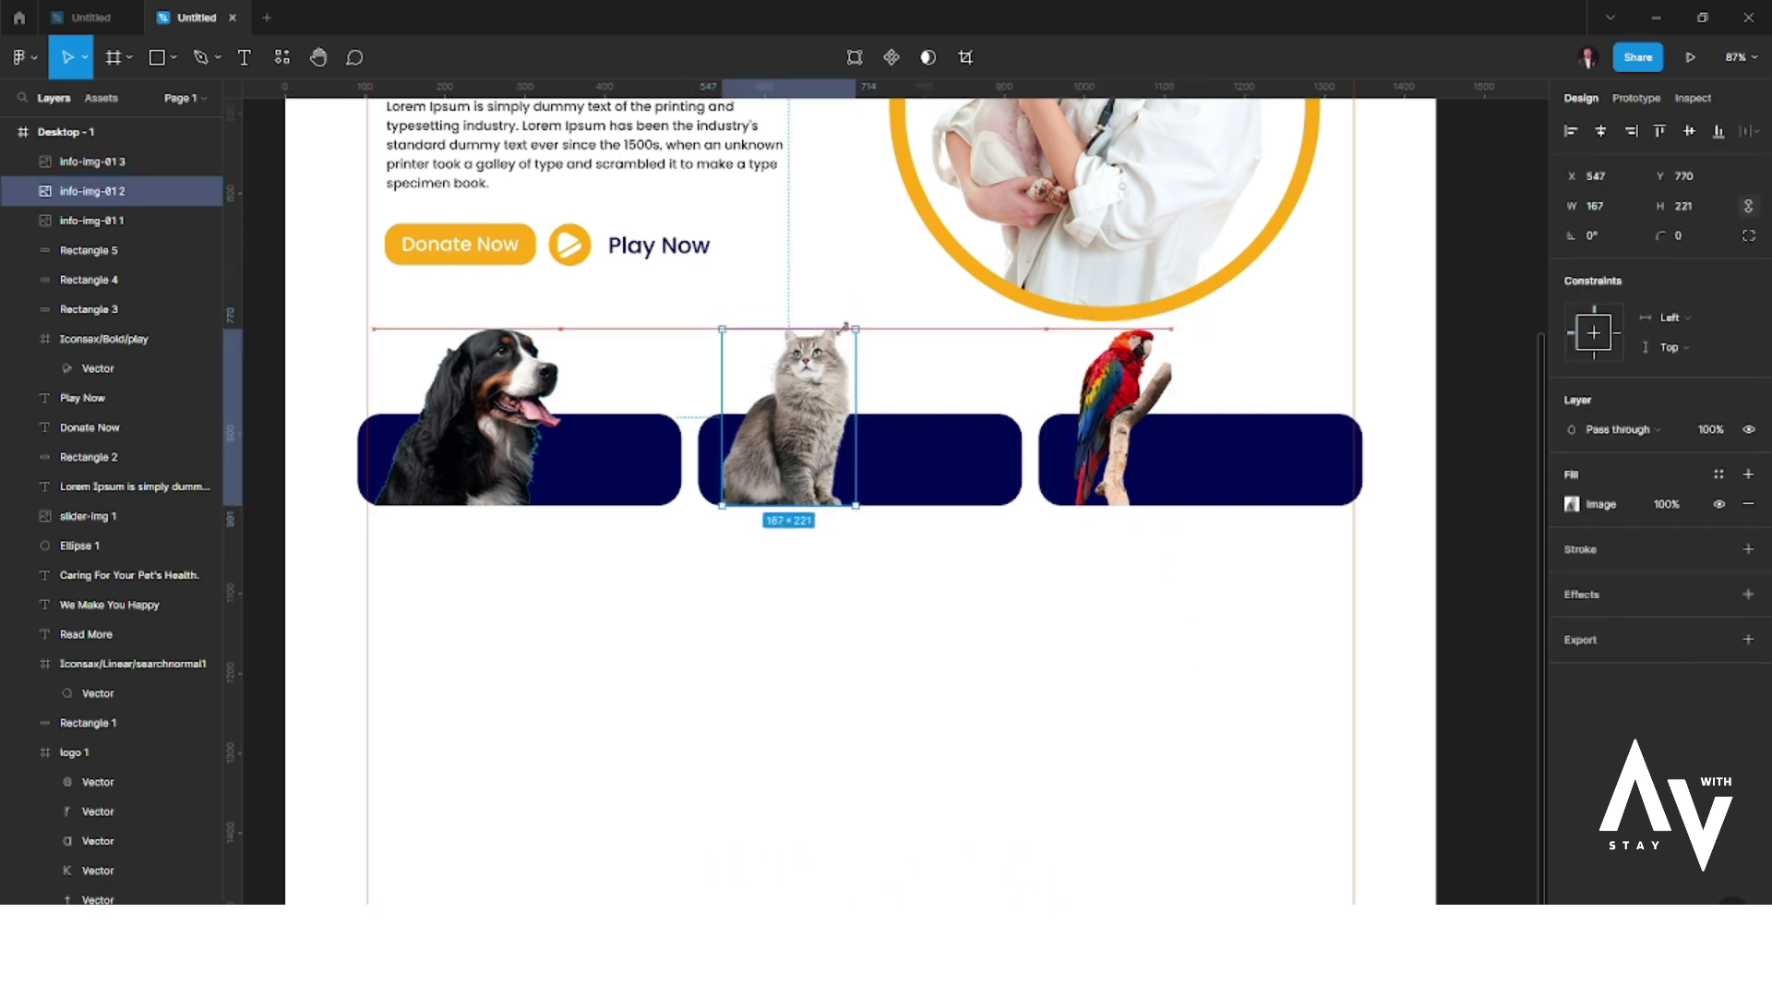
key("Escape")
scroll(969, 665, "up", 2)
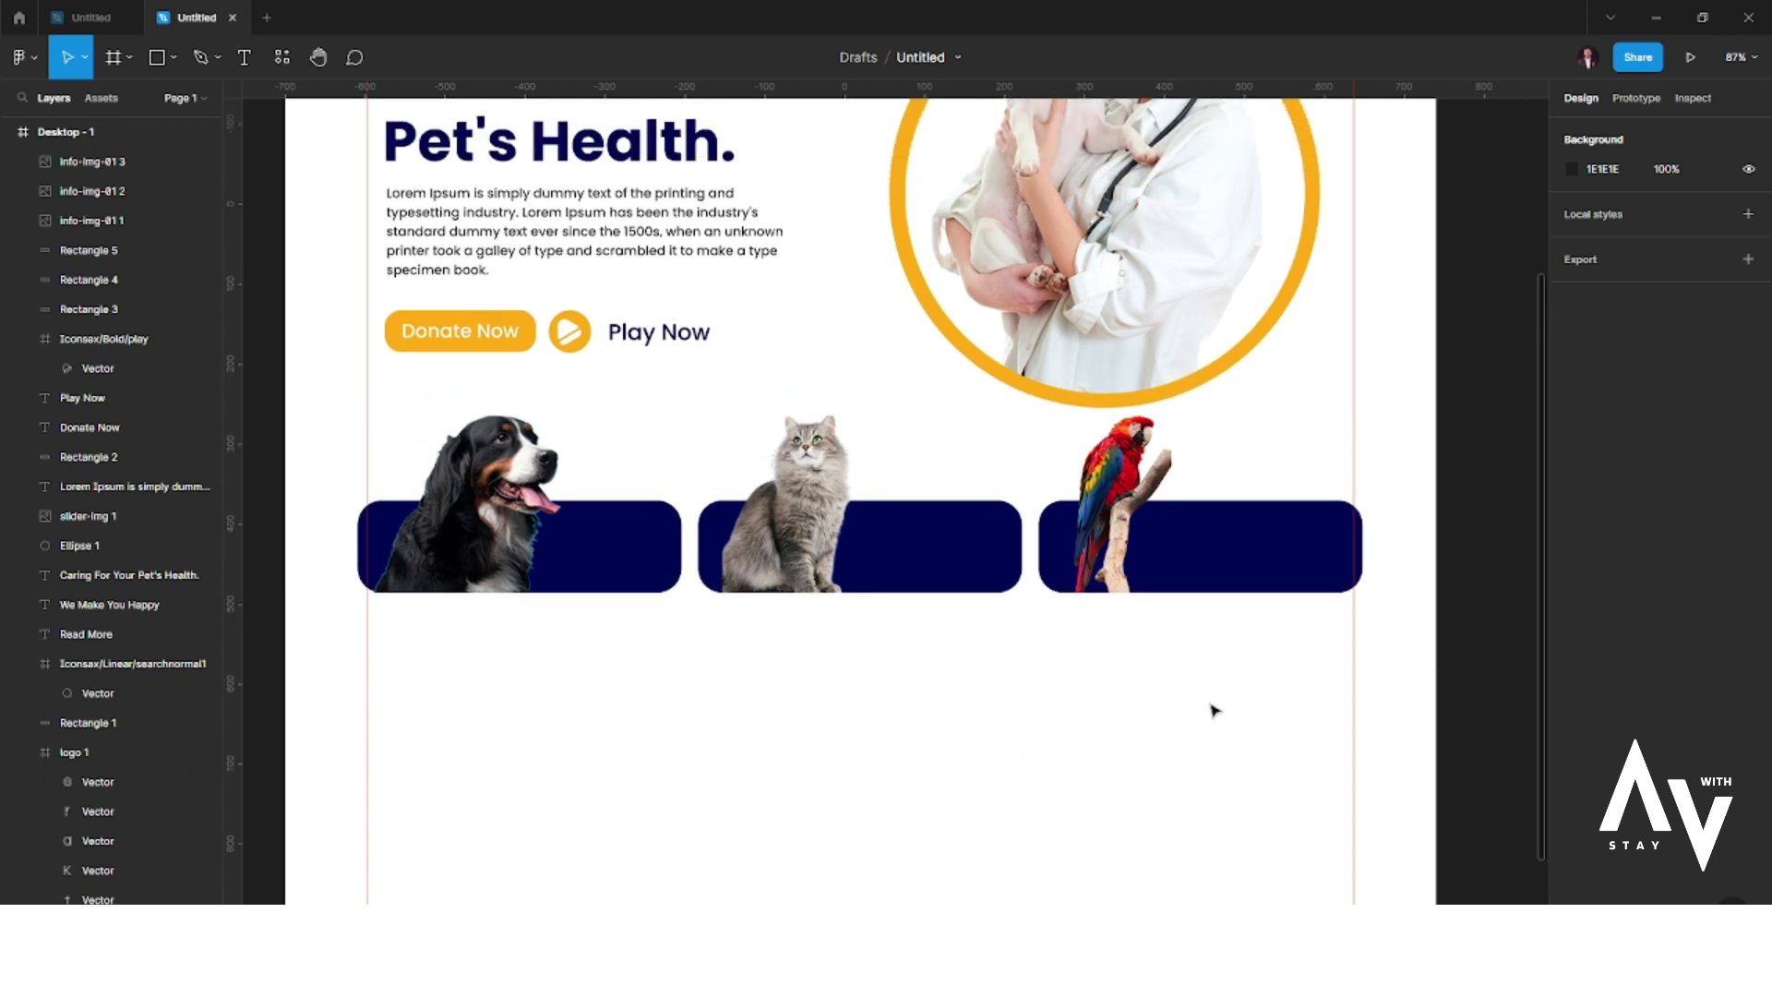
- Shift the card row down and copy the Play Now text below it, retyping it as Pet Care
left_click_drag(1297, 464, 594, 617)
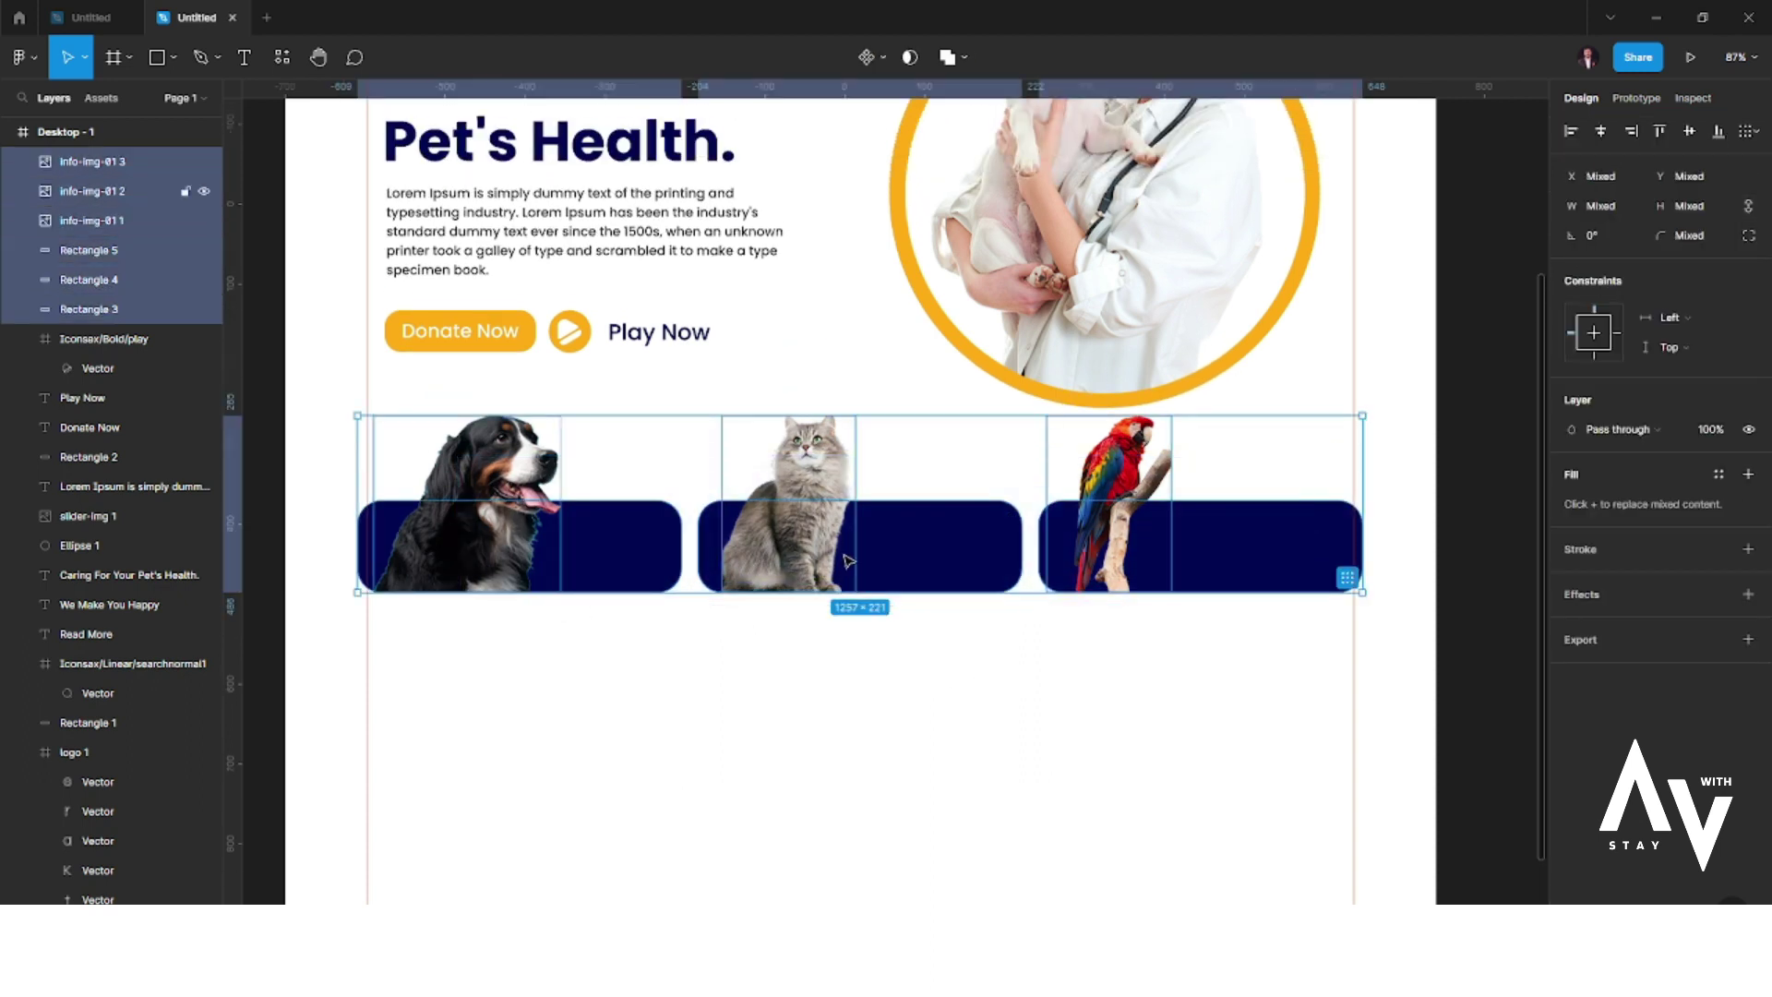
key("shift+Down")
key("shift+Down")
key("shift+Down")
key("shift+Down")
key("shift+Down")
key("shift+Down")
key("shift+Down")
key("shift+Down")
left_click(889, 734)
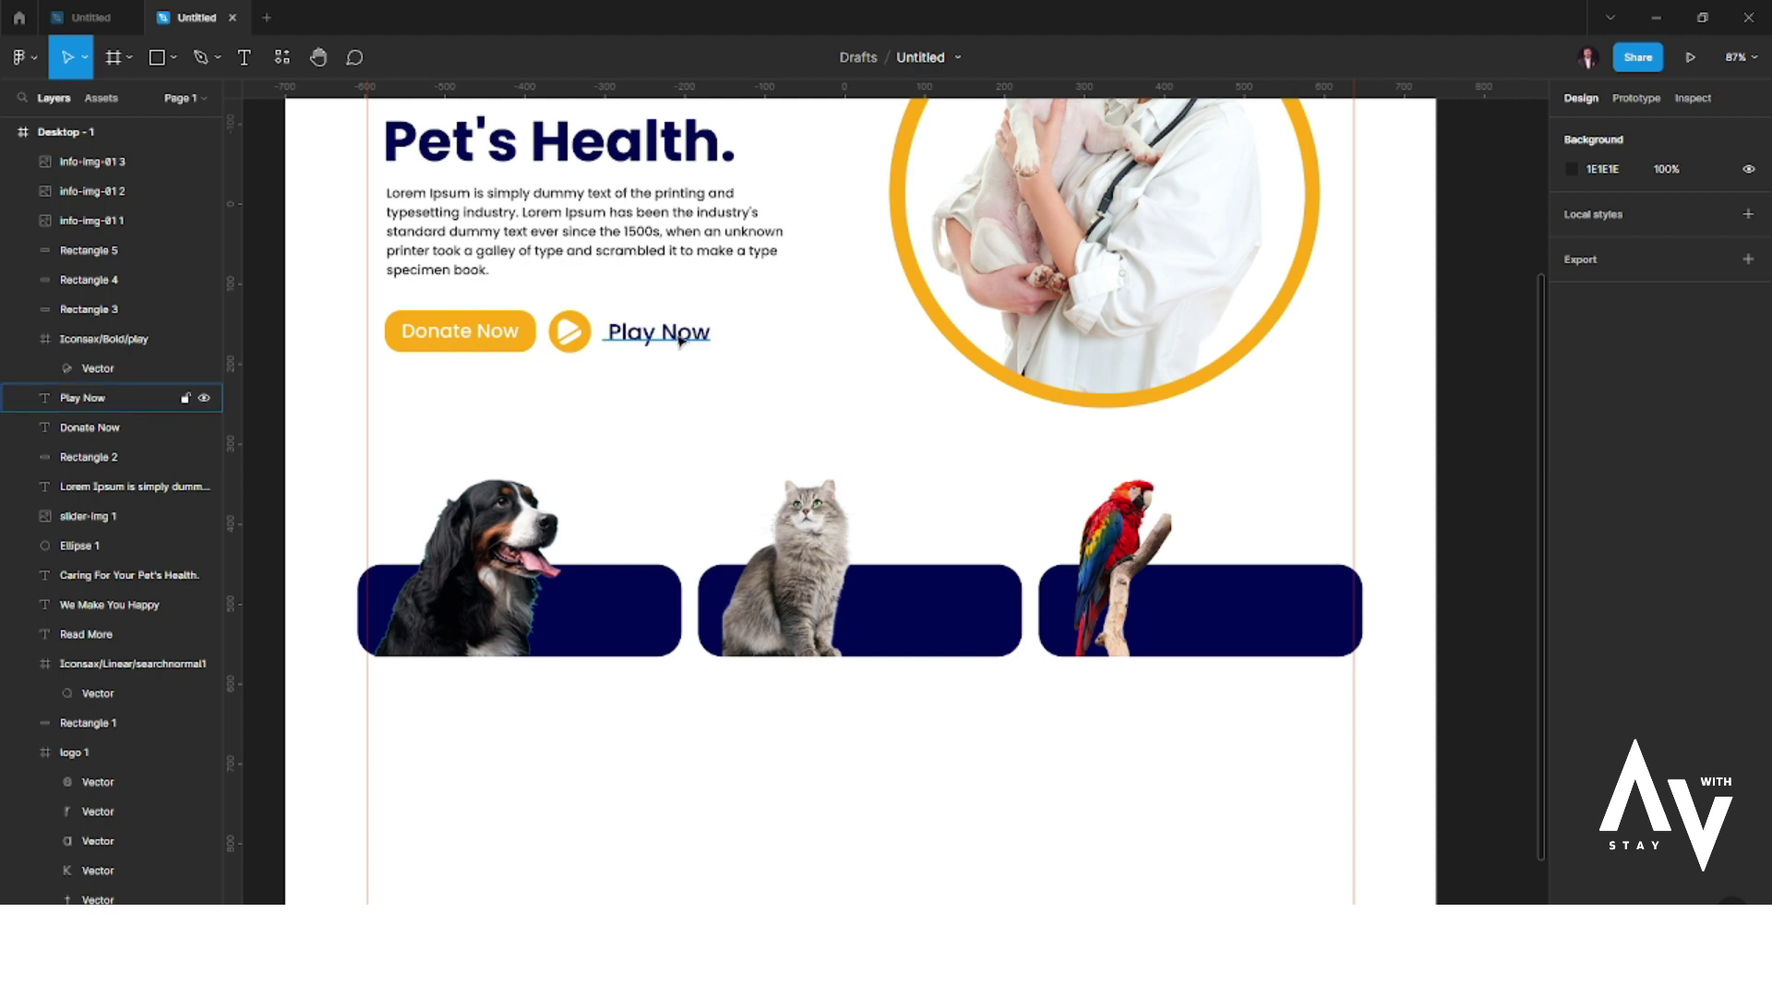
left_click_drag(676, 332, 736, 773)
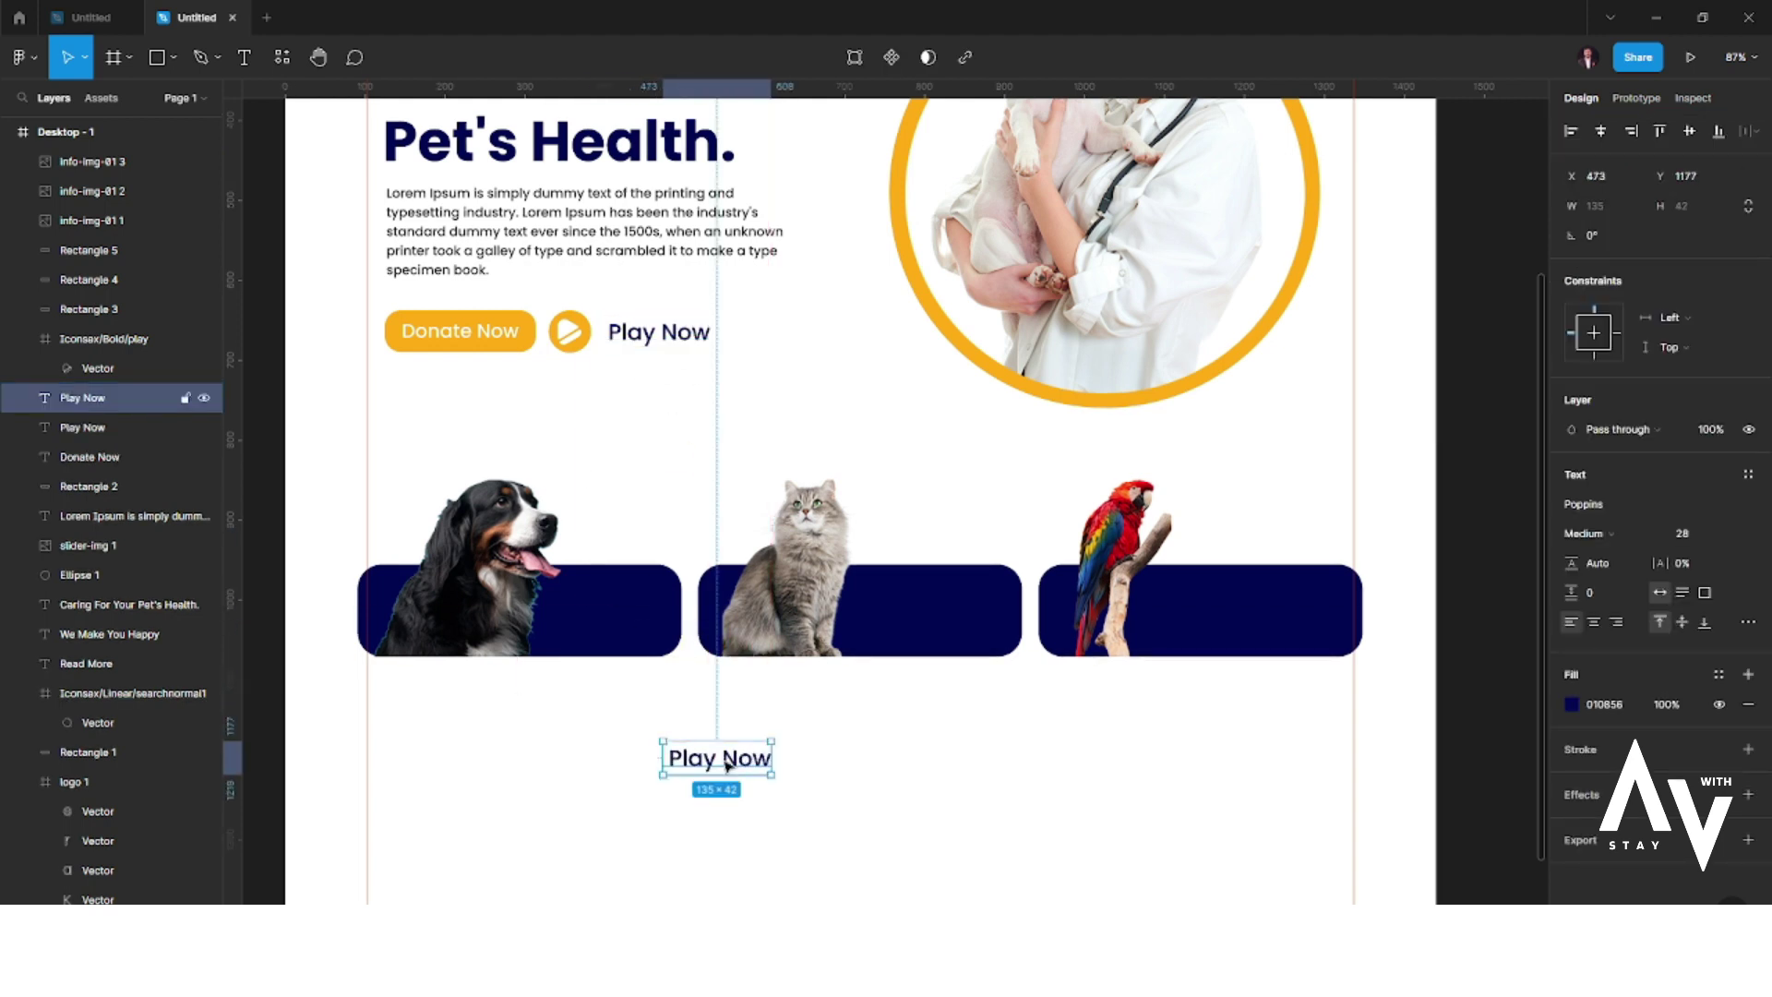
double_click(727, 764)
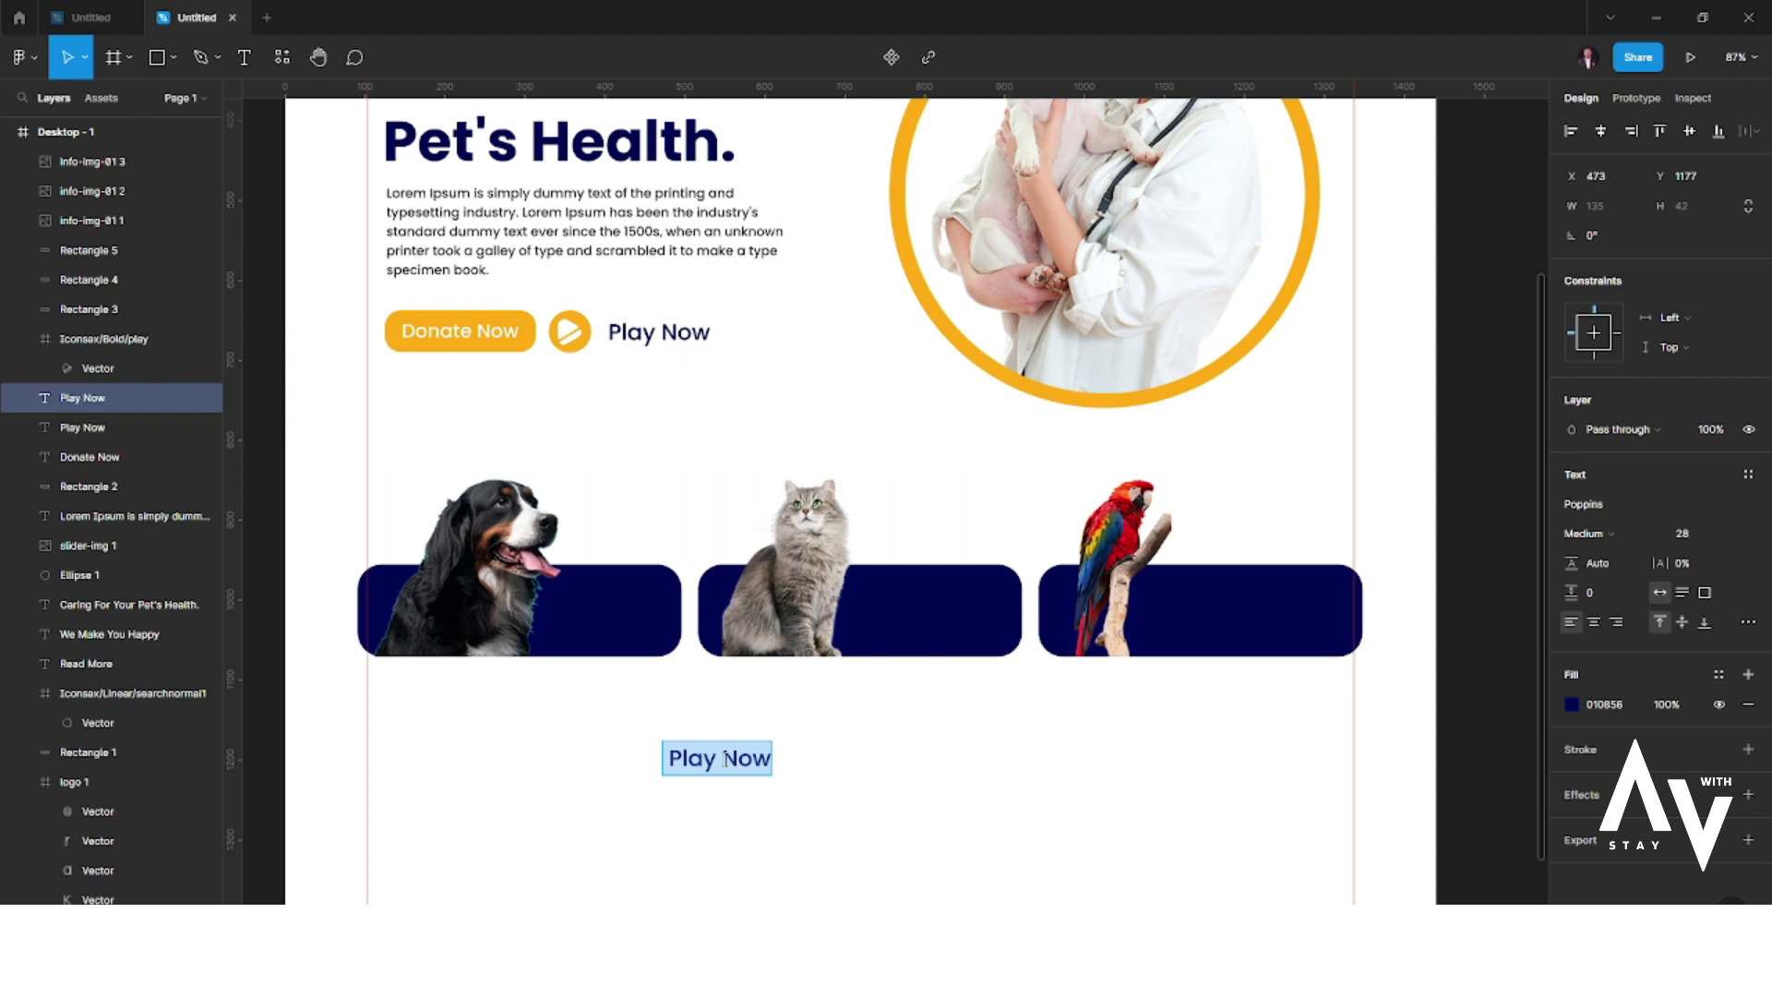
type("Pet C")
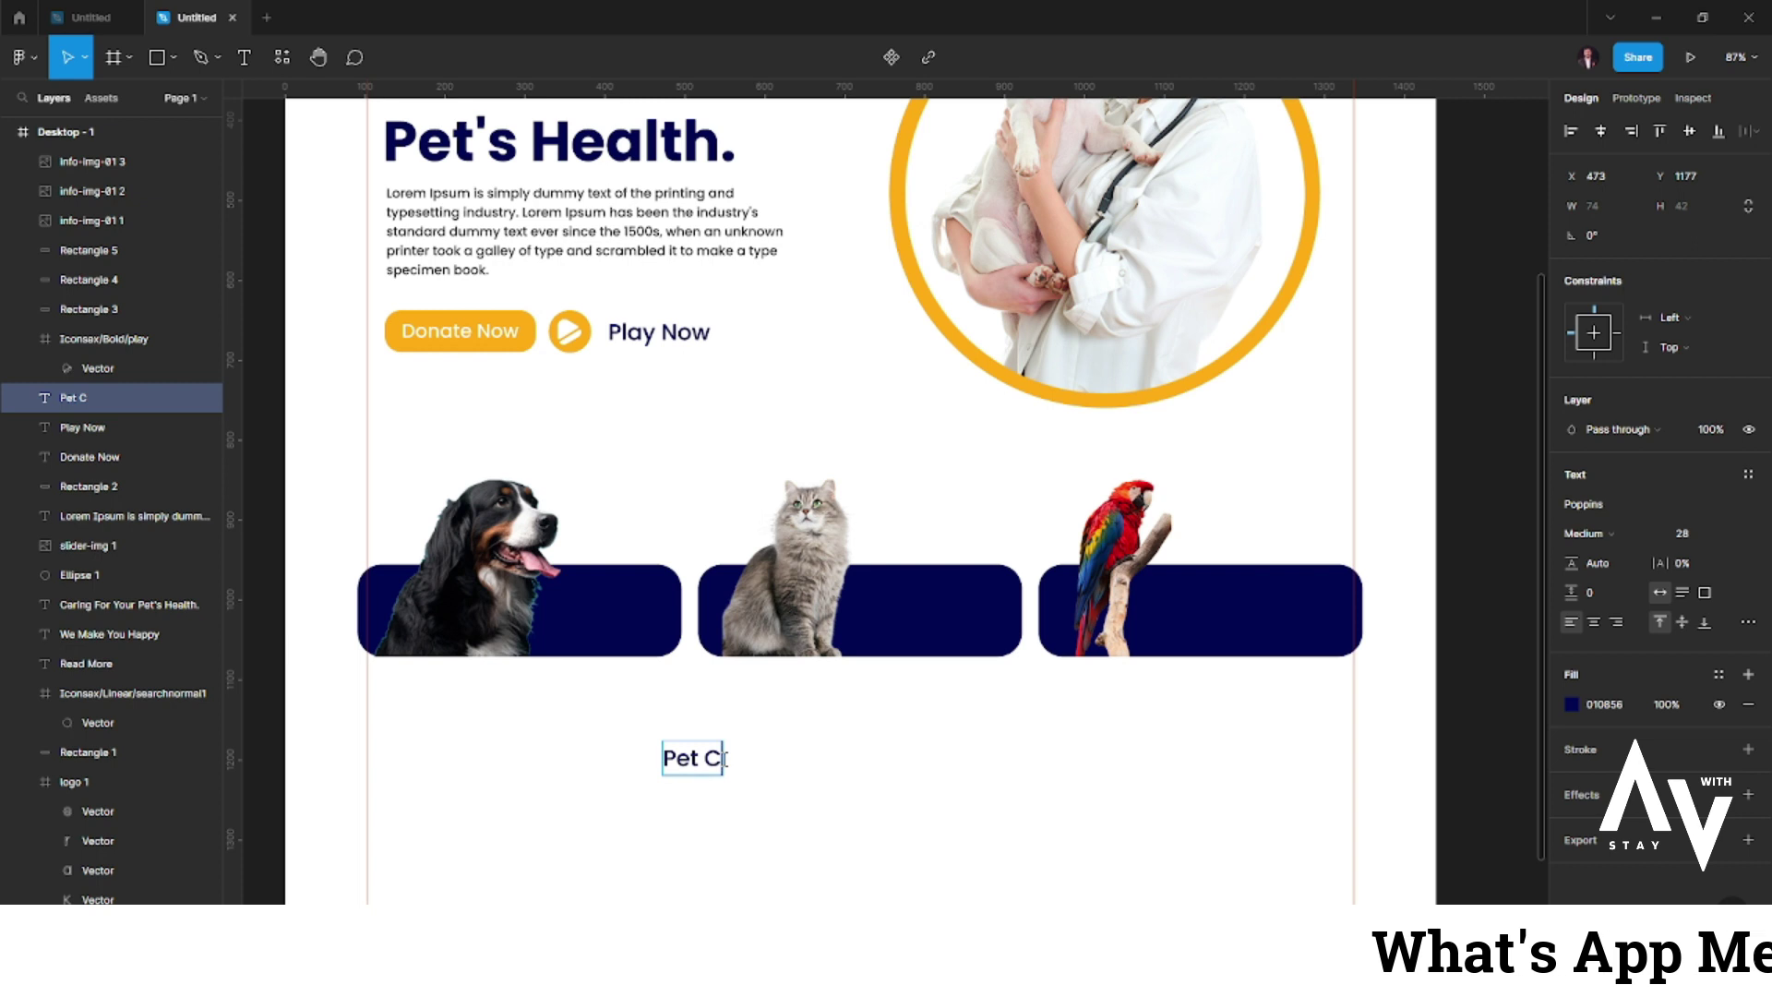
type("are")
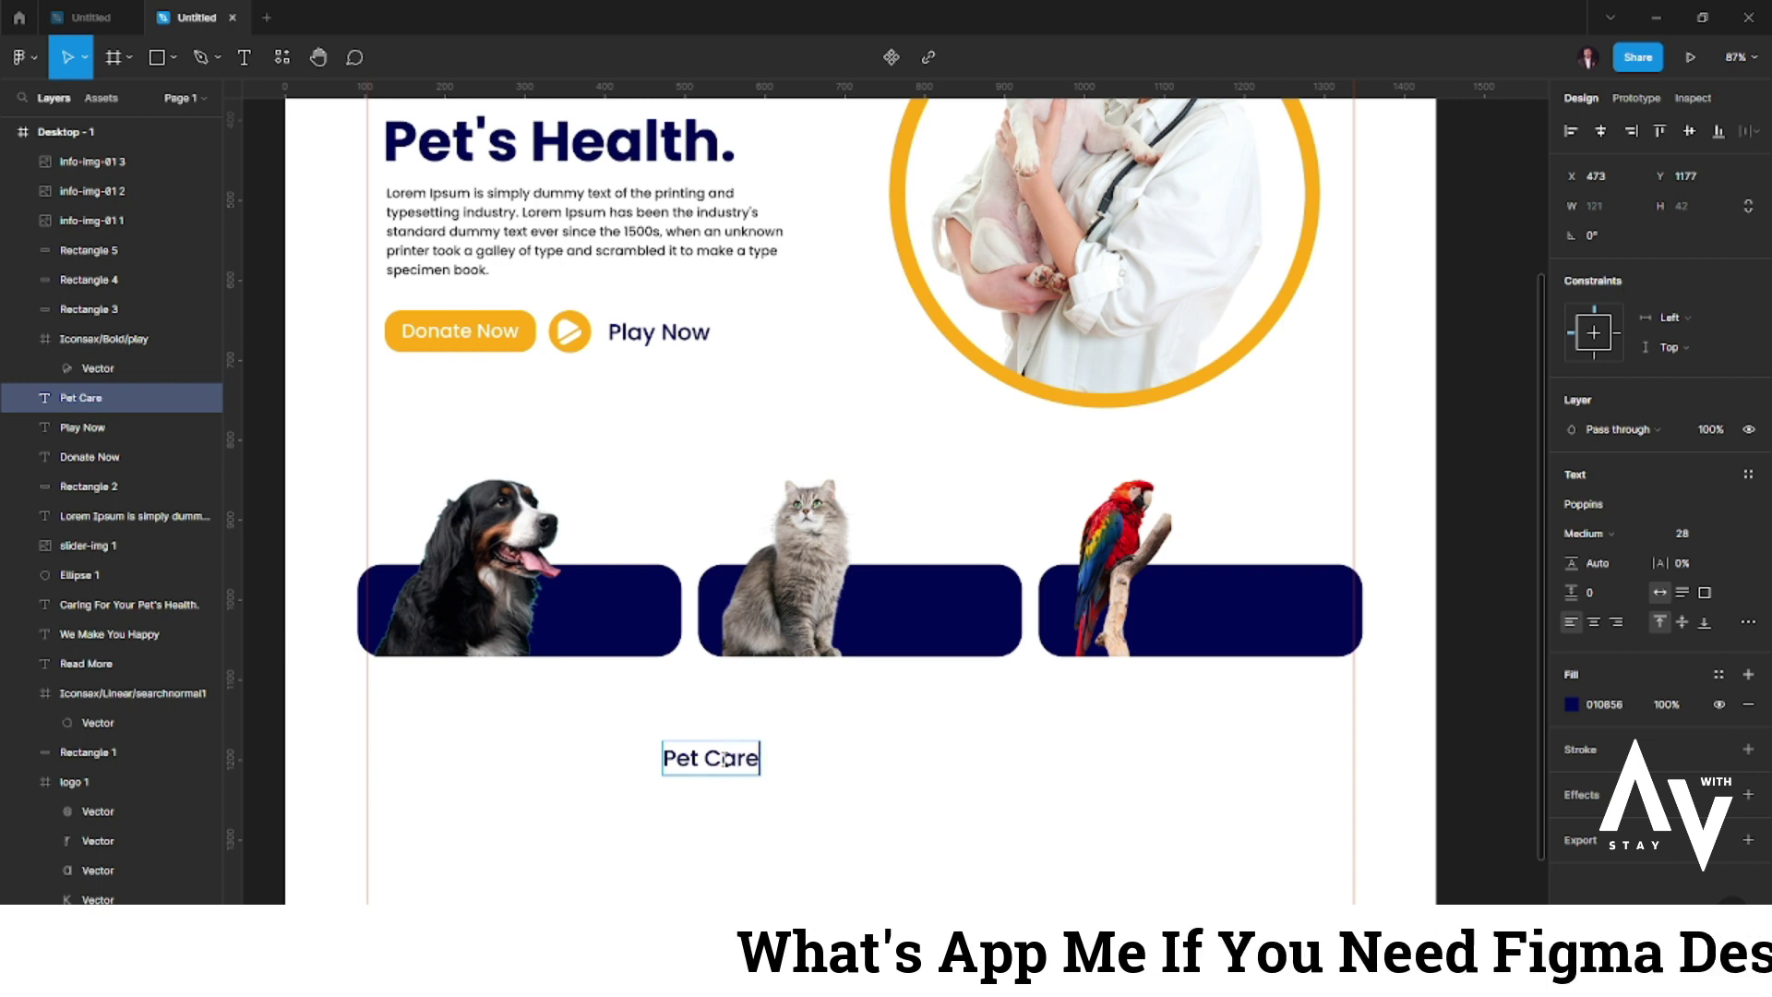
scroll(729, 758, "up", 3)
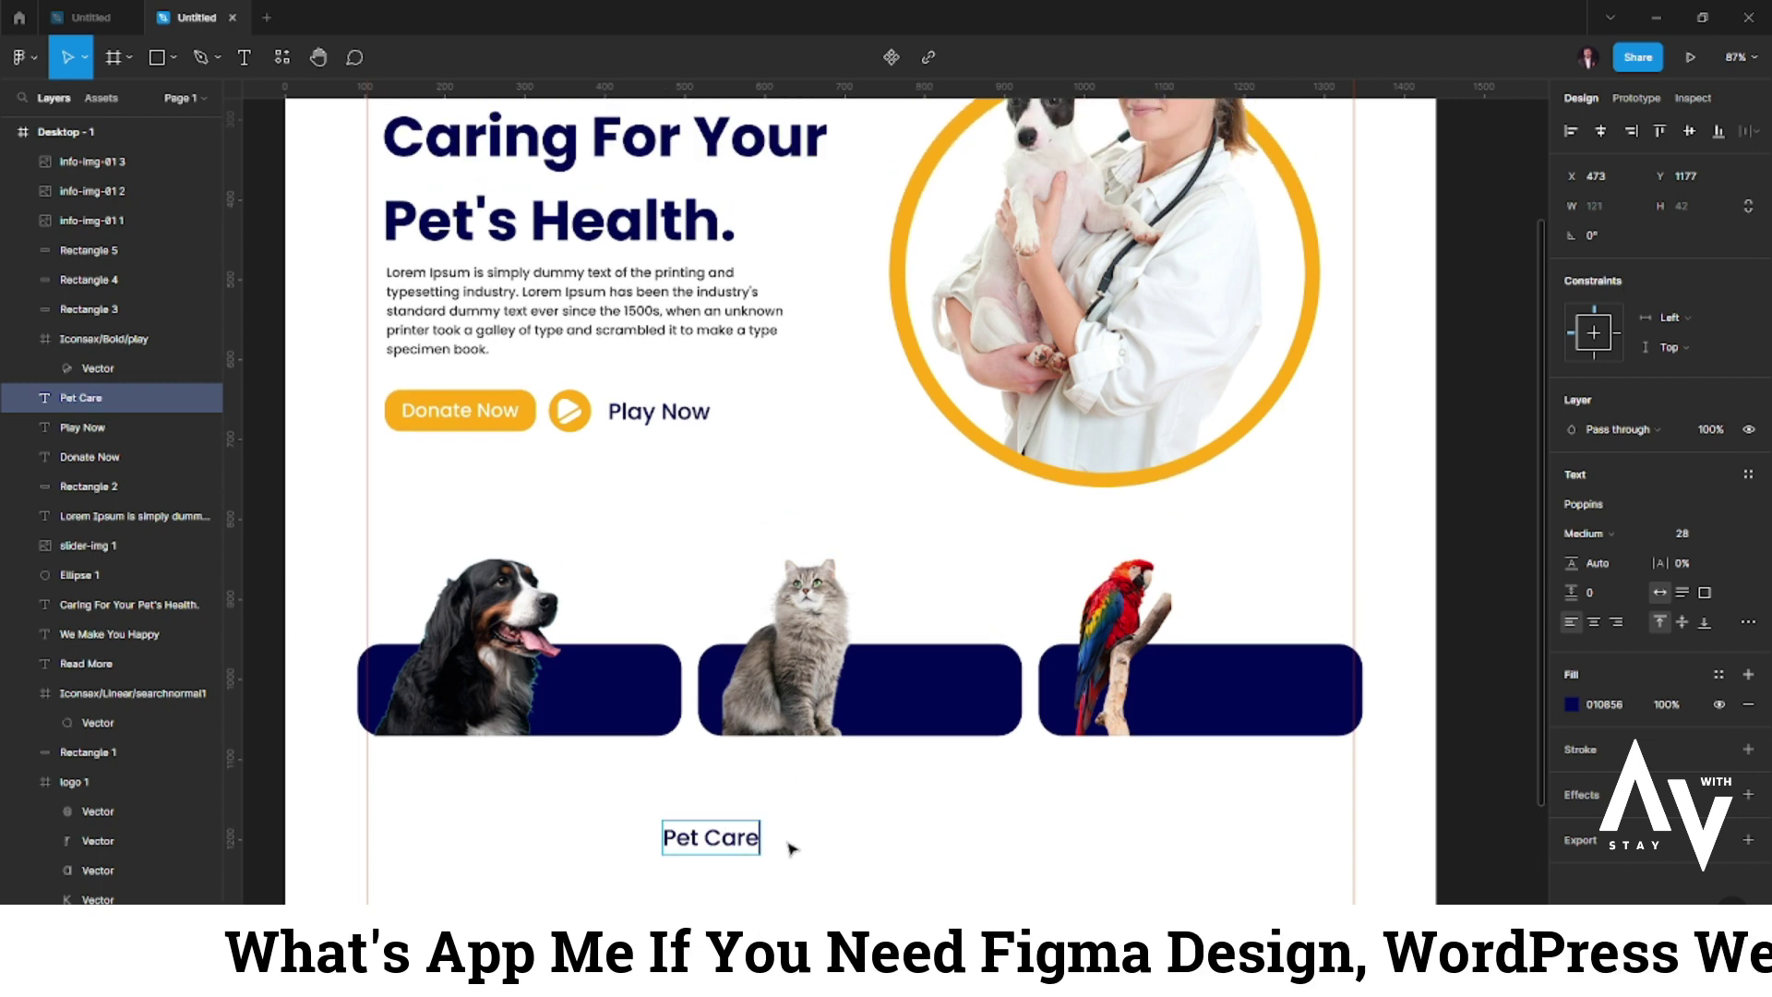
- Make the Pet Care text Bold
key("ctrl+a")
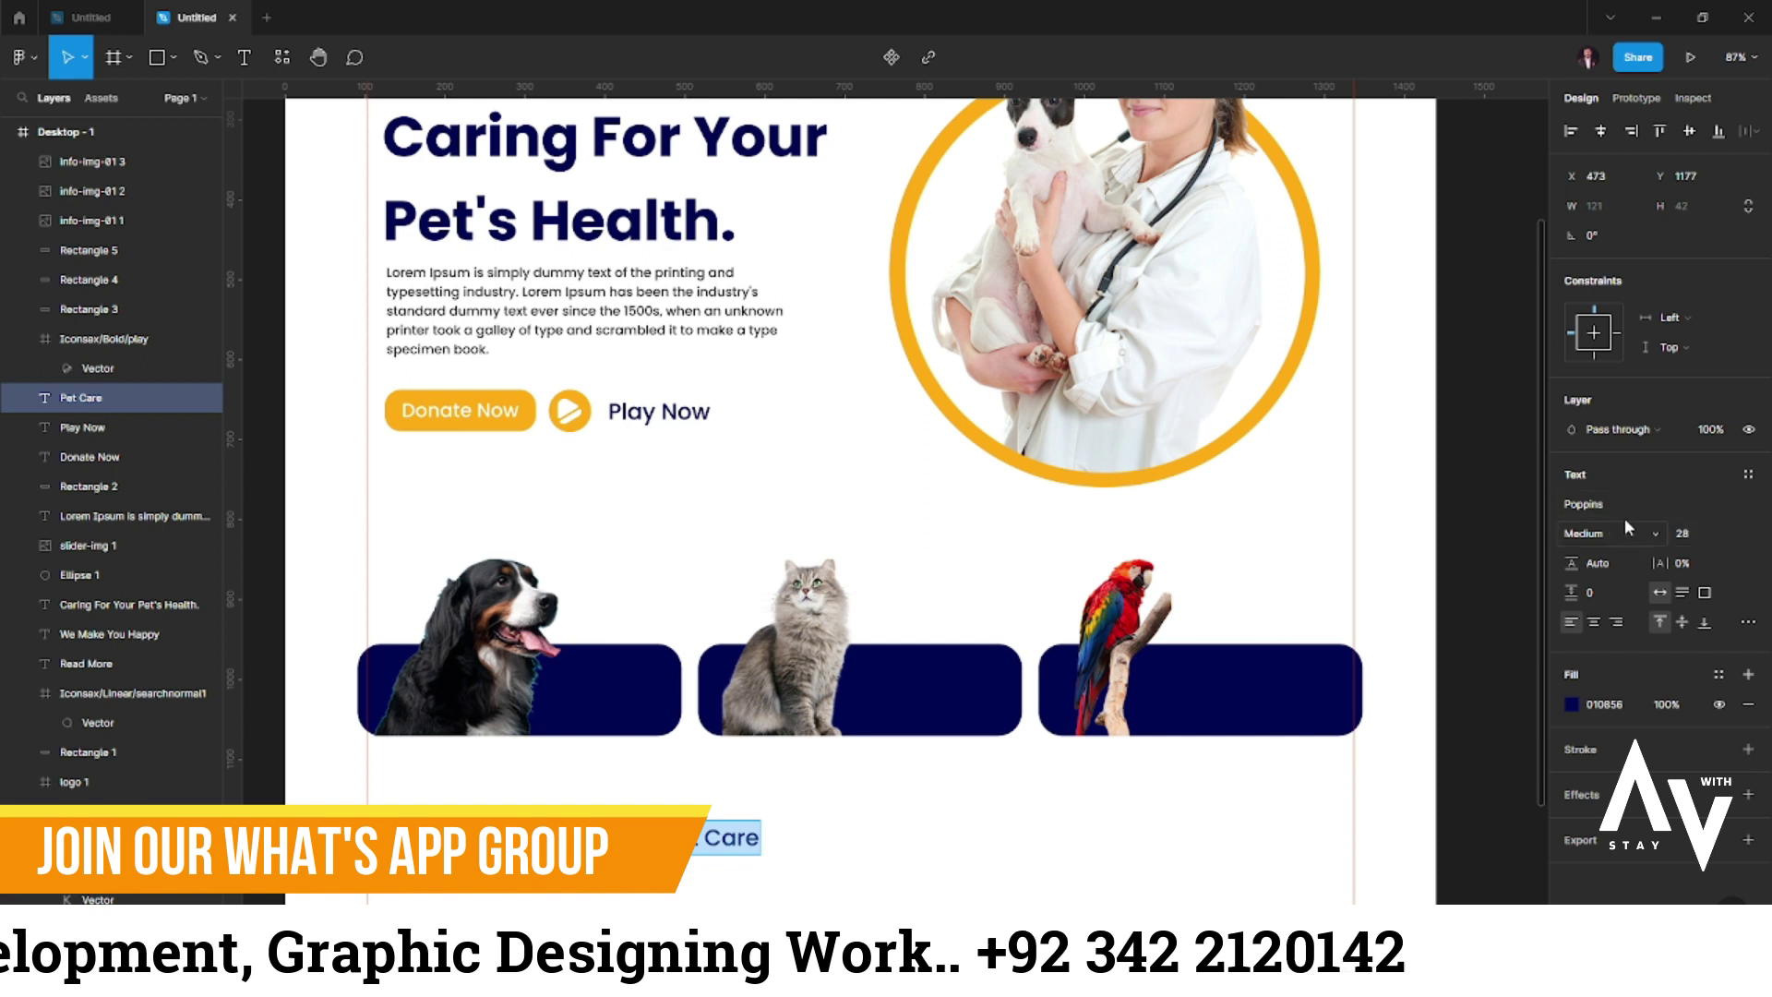
left_click(1597, 534)
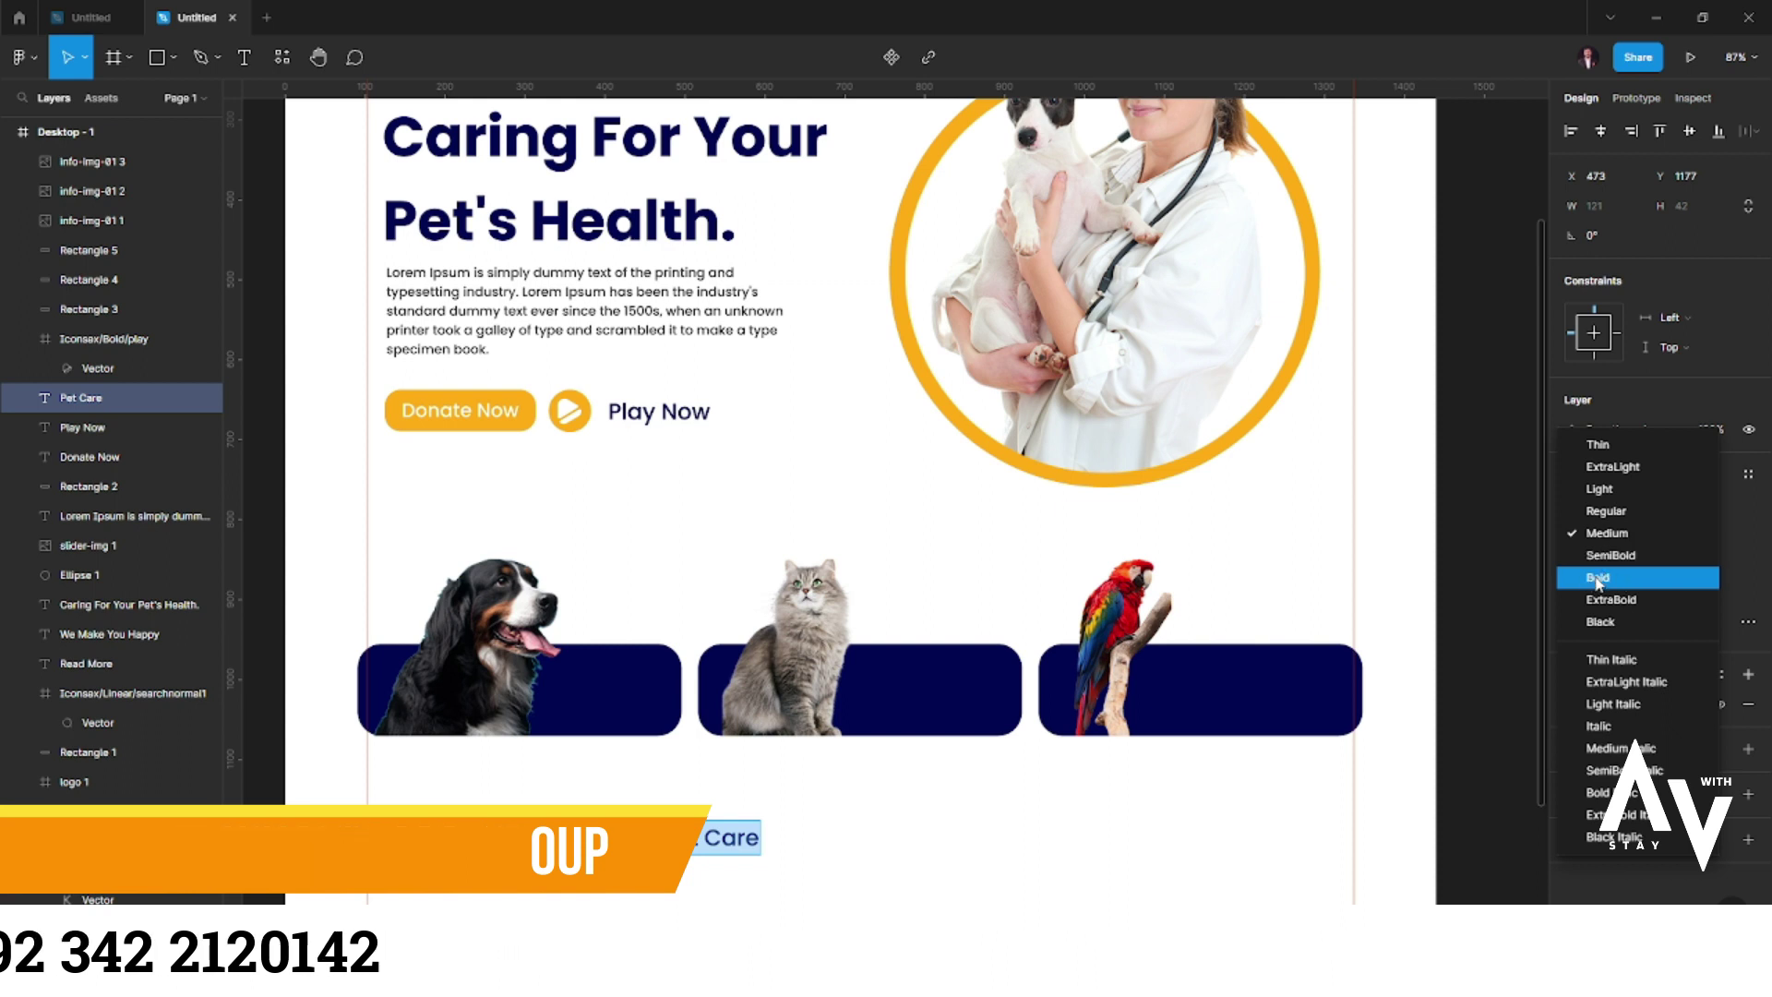
left_click(1600, 578)
key("Escape")
- Bring Pet Care to the front, fill it white FFFFFF, and place it on the dog card
left_click_drag(734, 846, 662, 768)
right_click(662, 768)
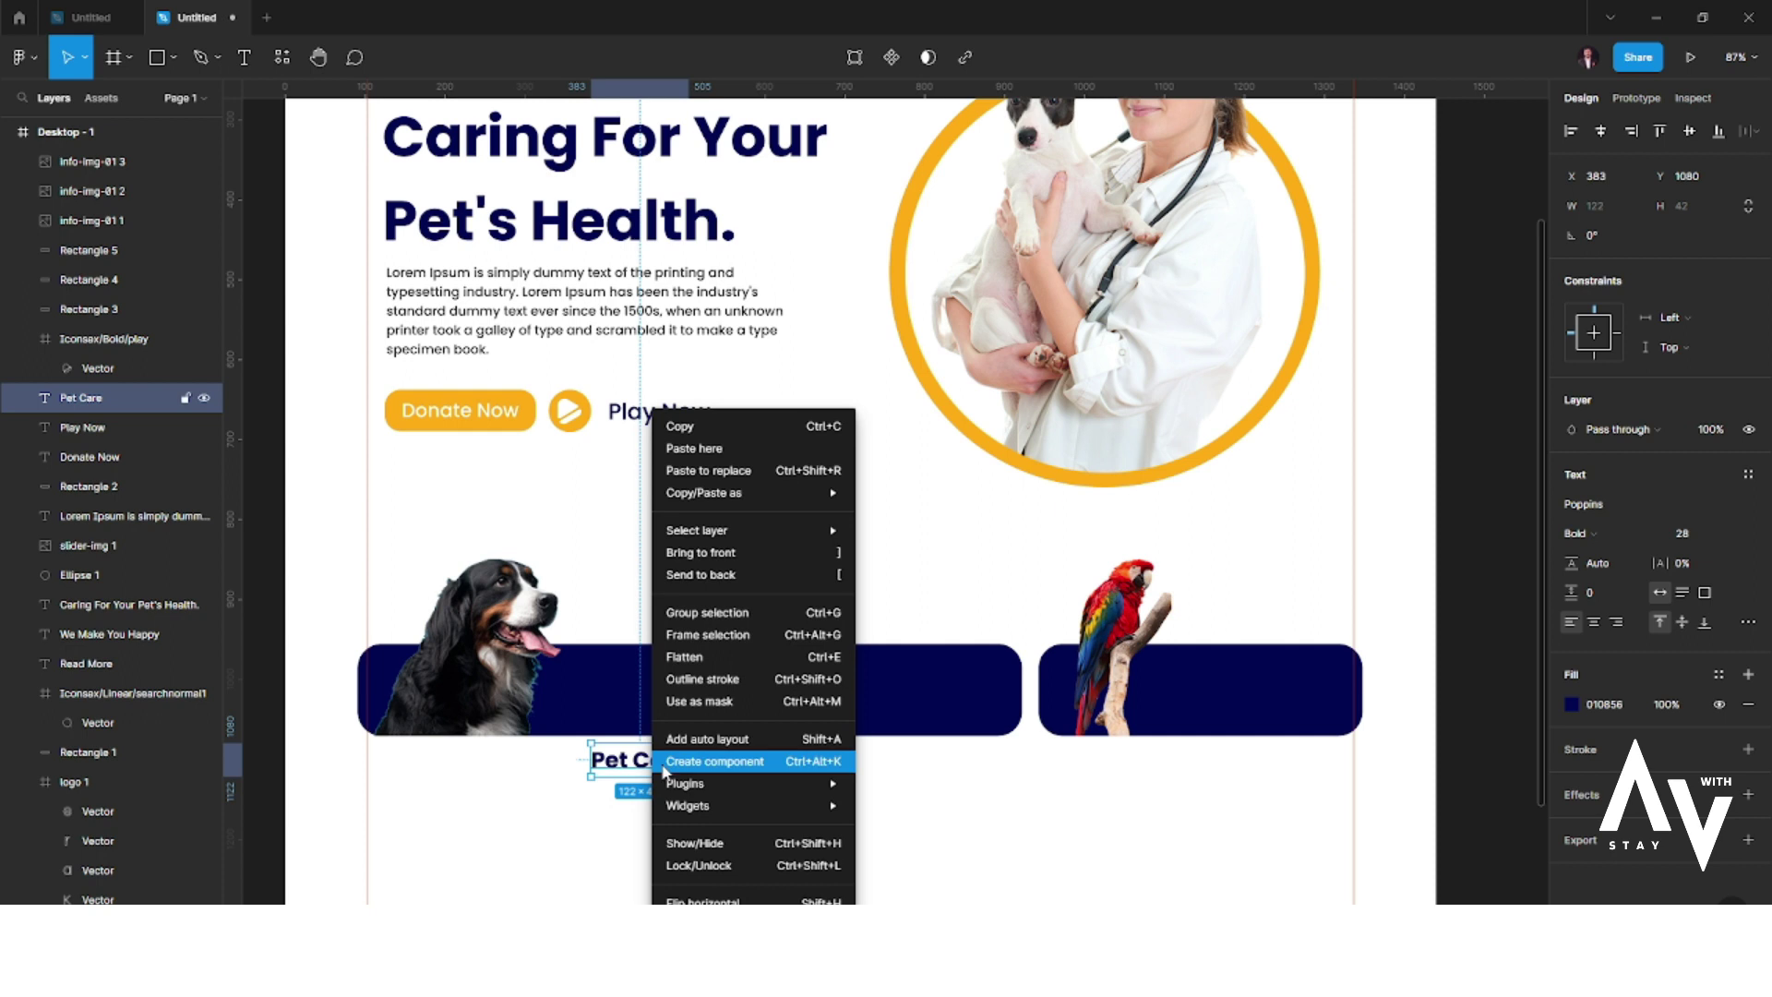
left_click(732, 559)
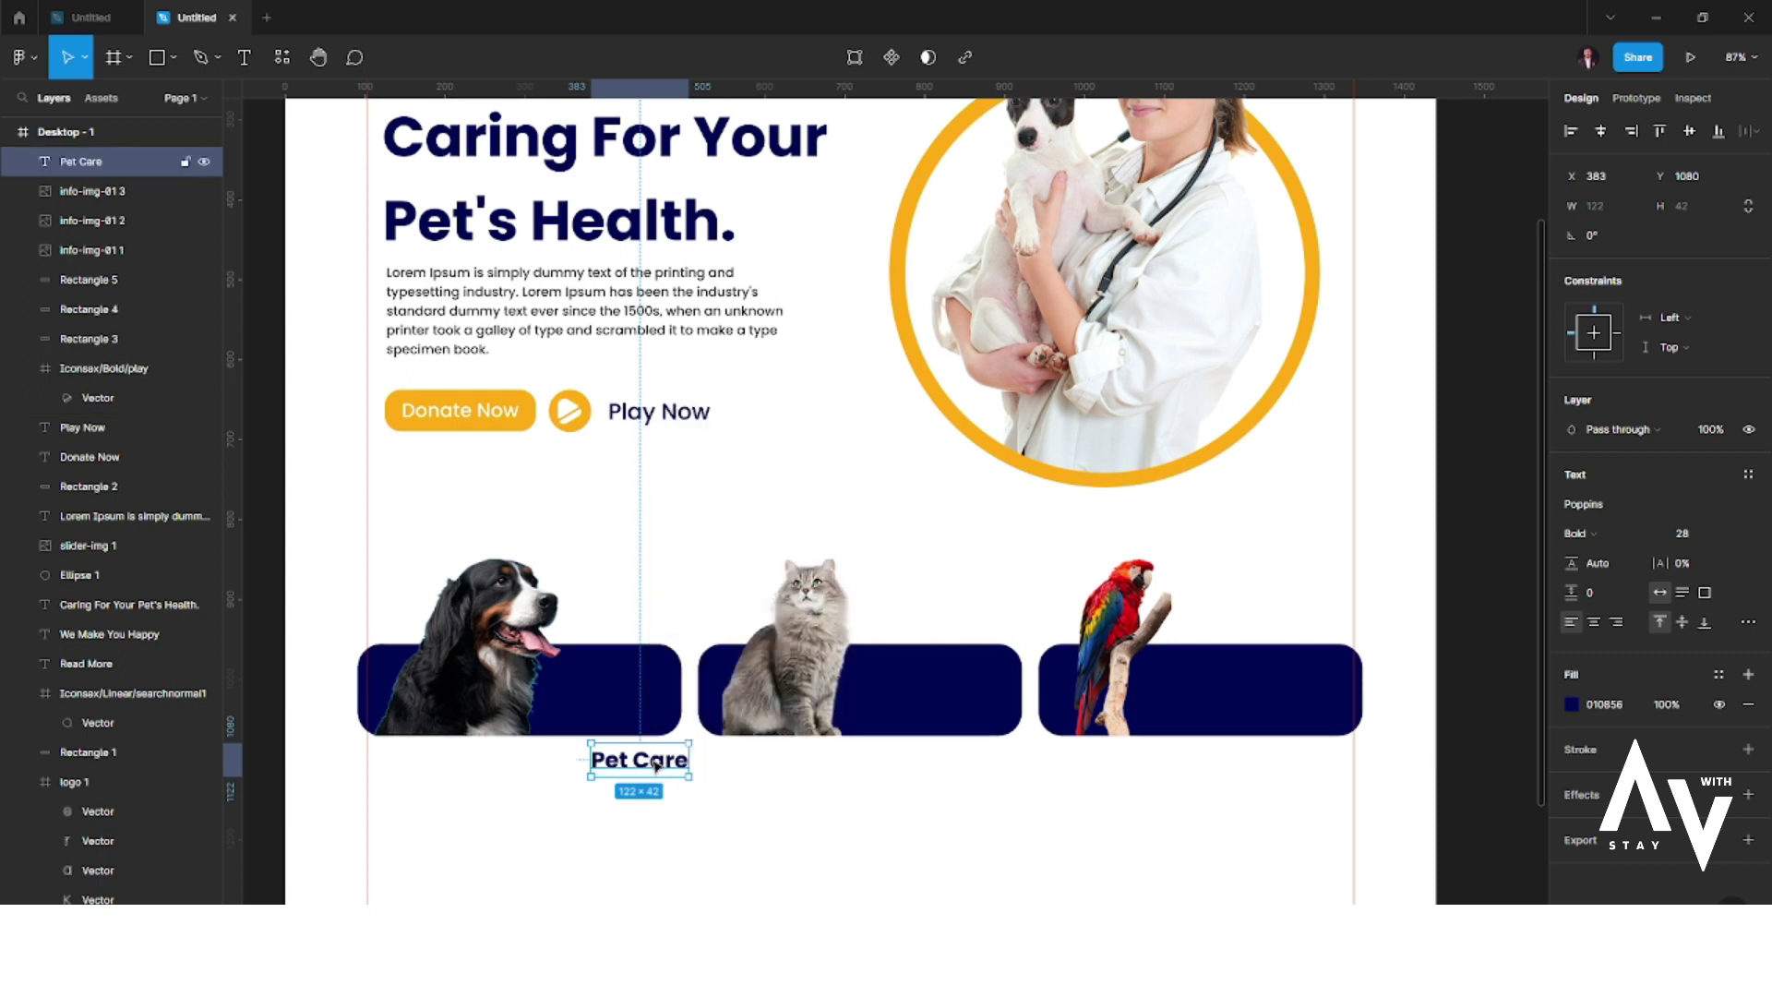
left_click_drag(655, 764, 660, 722)
double_click(659, 720)
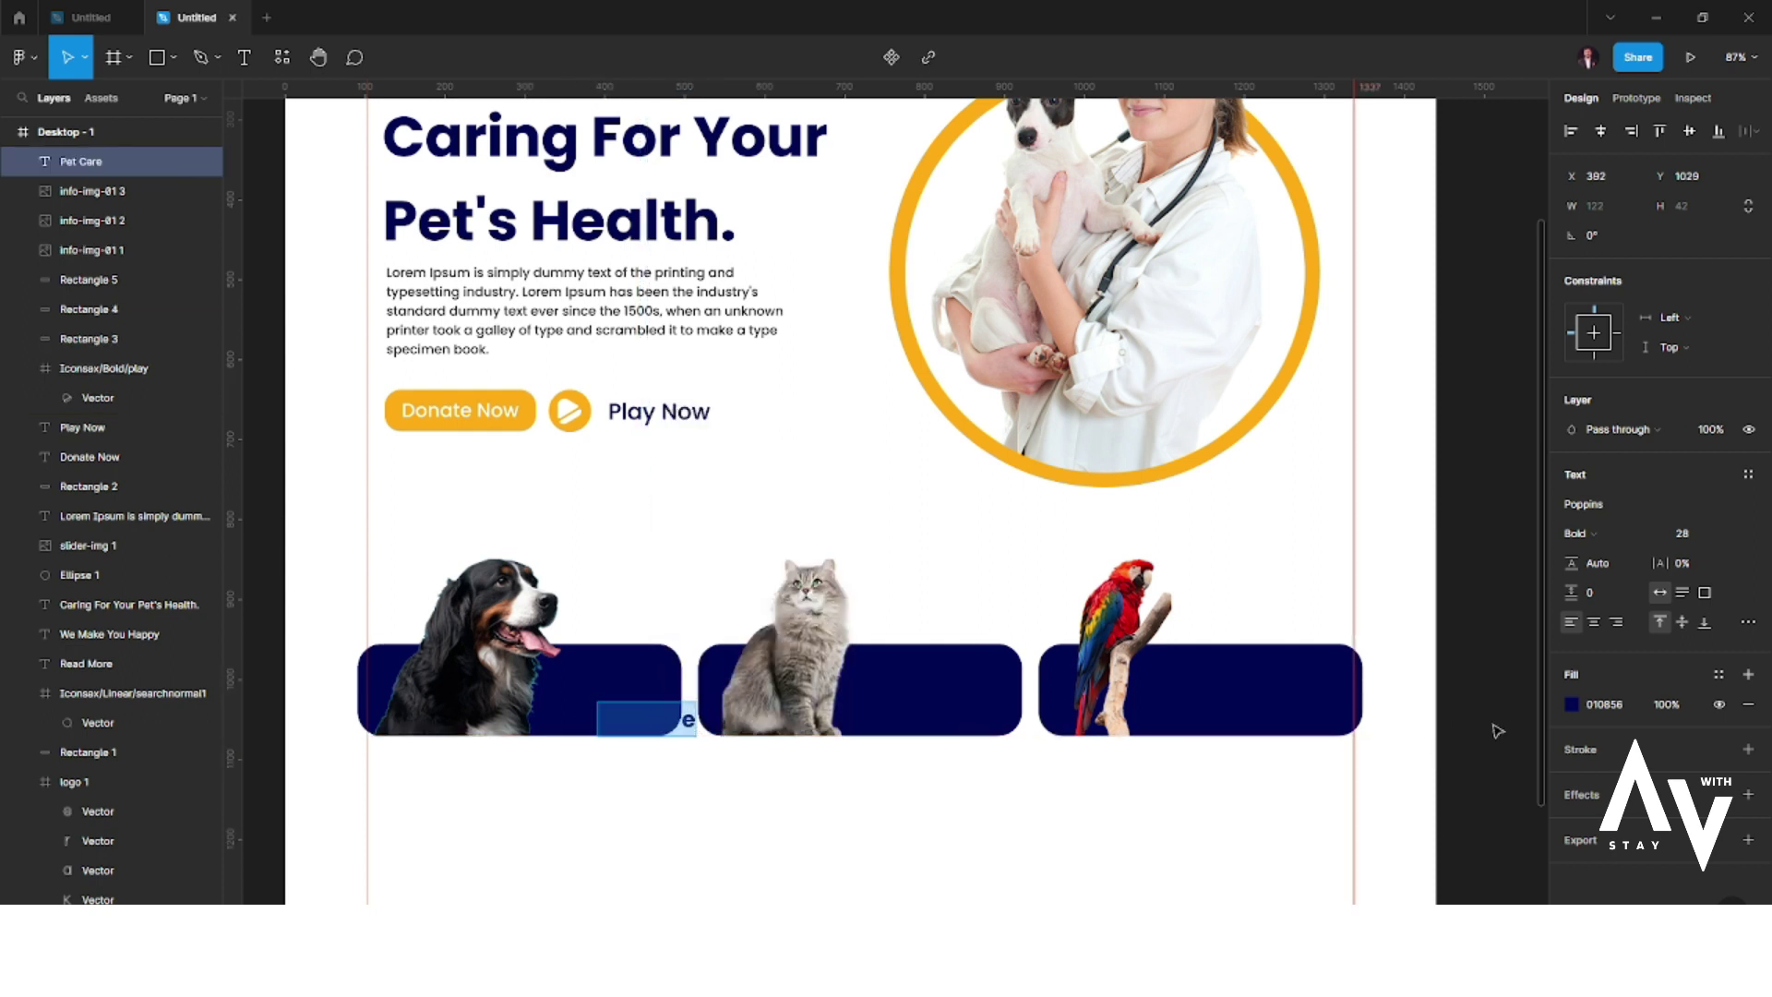
left_click(1572, 705)
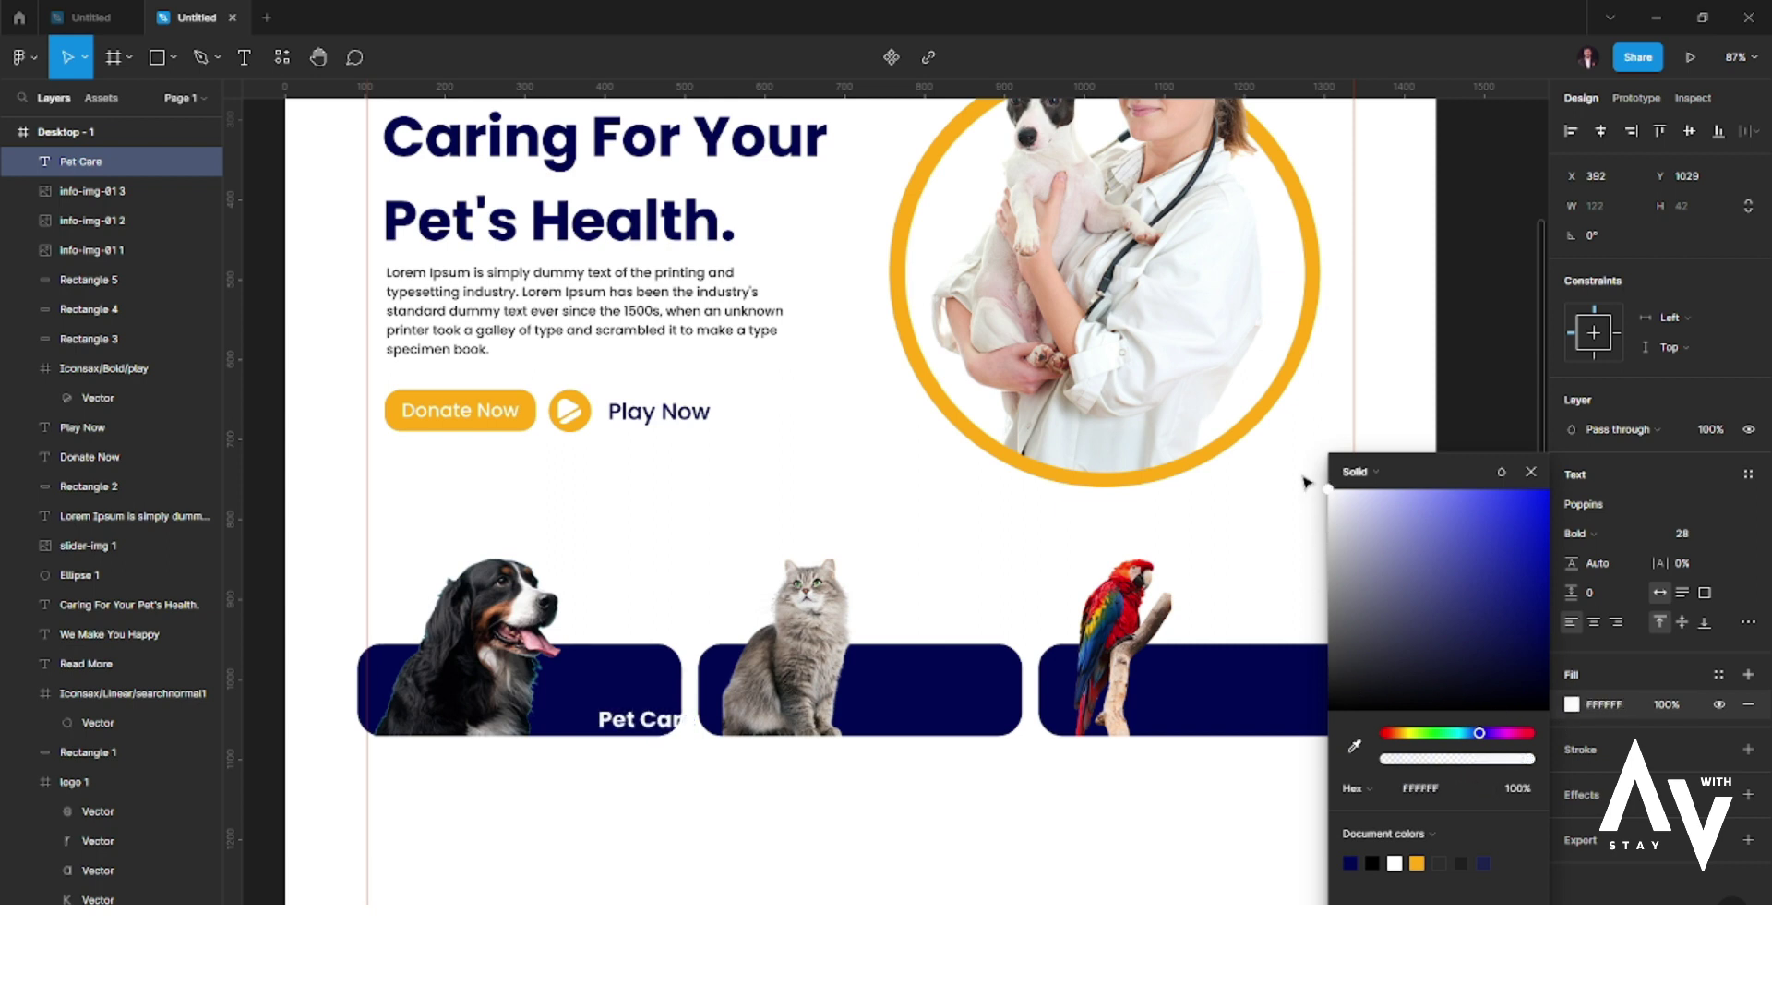
key("Escape")
left_click_drag(653, 725, 625, 684)
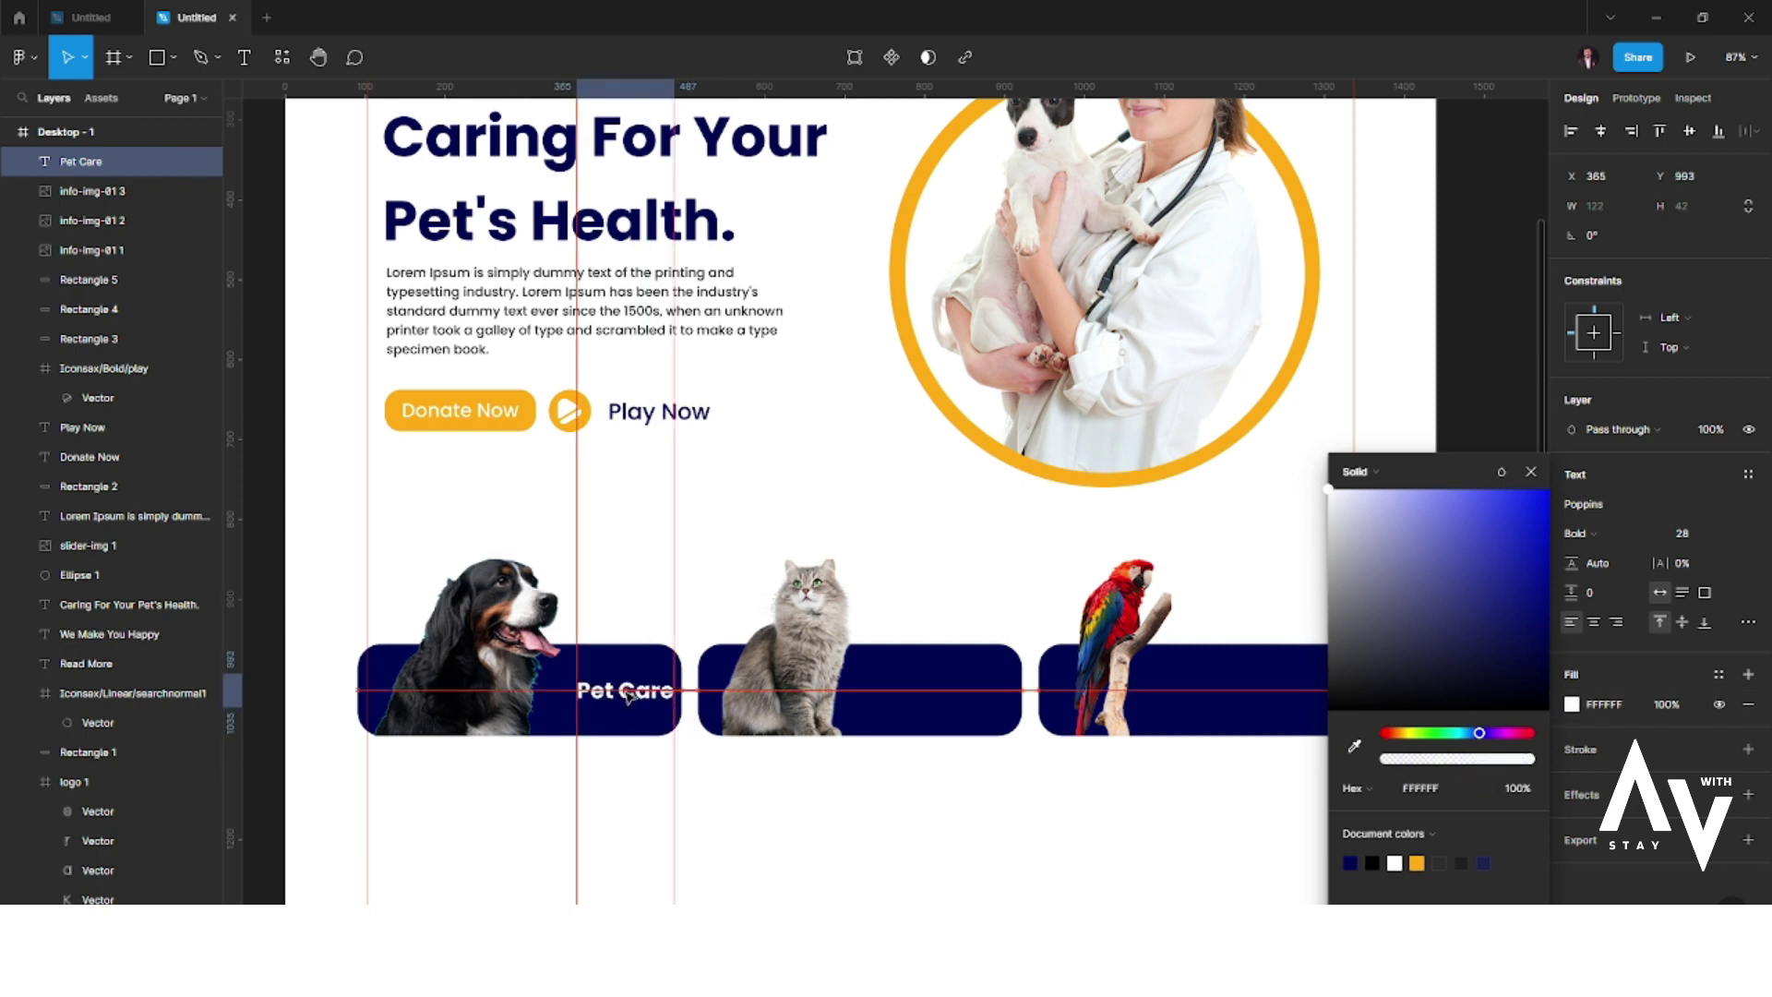
left_click(652, 783)
left_click(623, 678)
left_click_drag(625, 686, 626, 691)
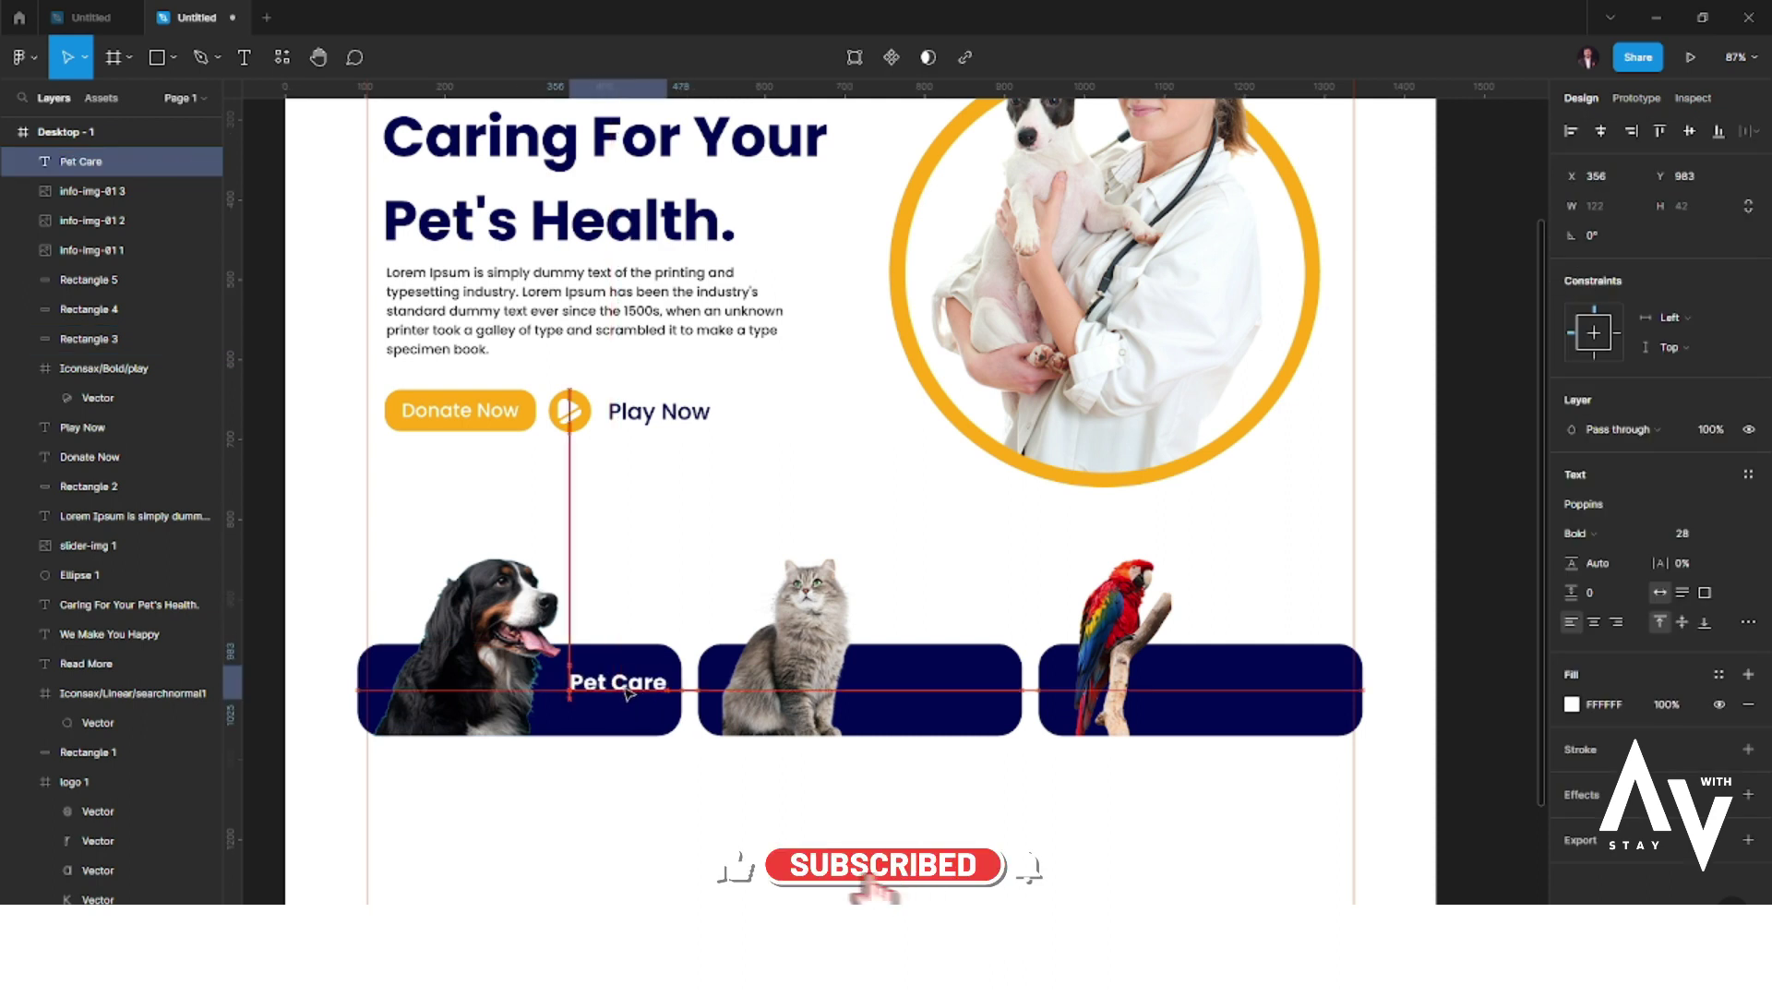
left_click(695, 840)
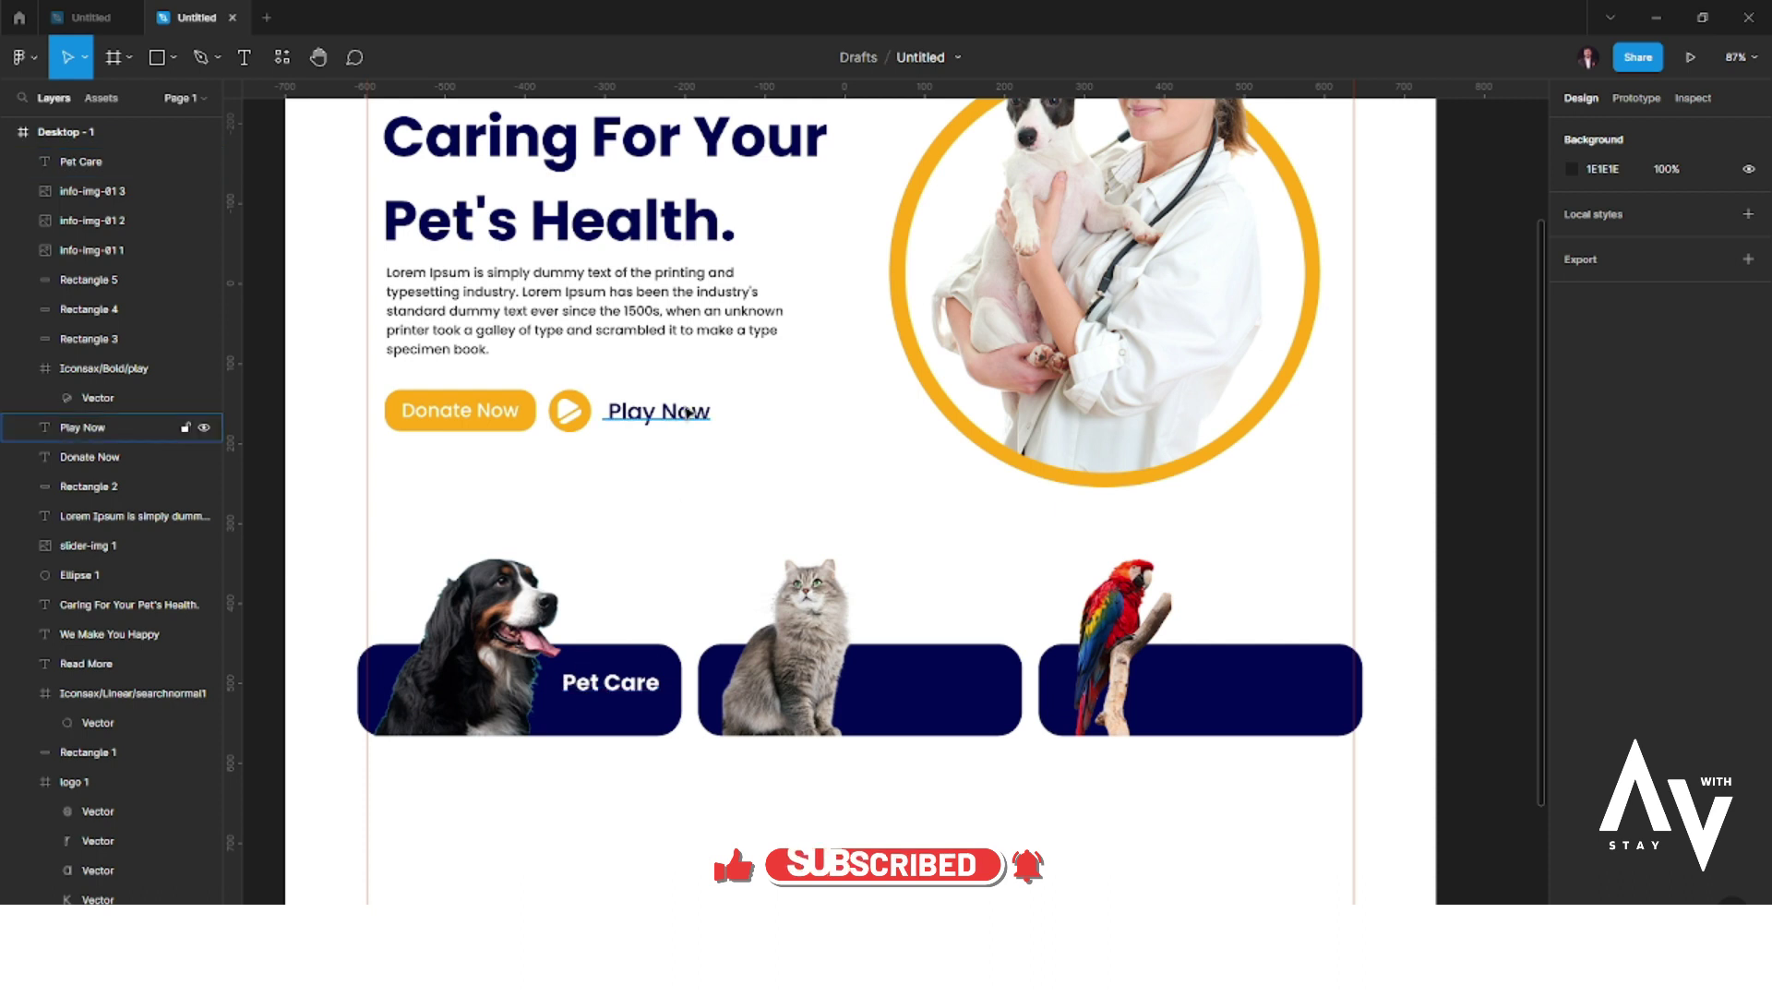
- Copy Play Now below the cards as white View All text
left_click_drag(688, 416, 679, 824)
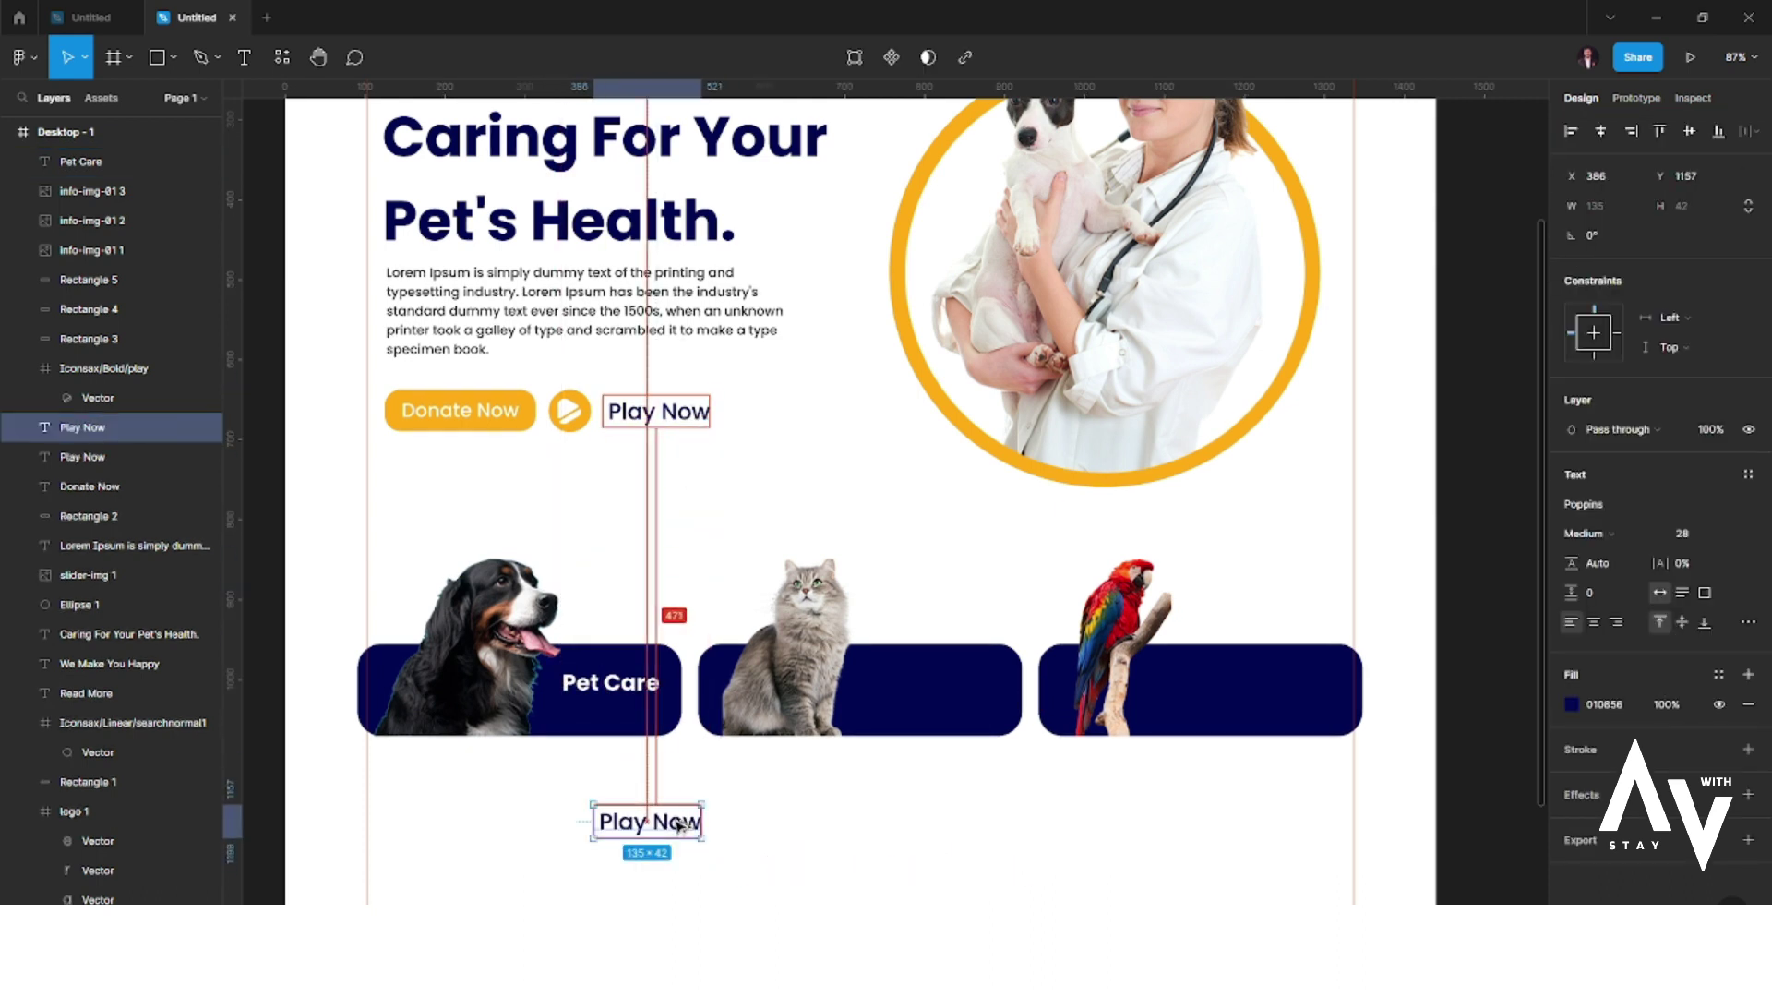
left_click_drag(680, 833, 681, 831)
double_click(677, 835)
type("View All")
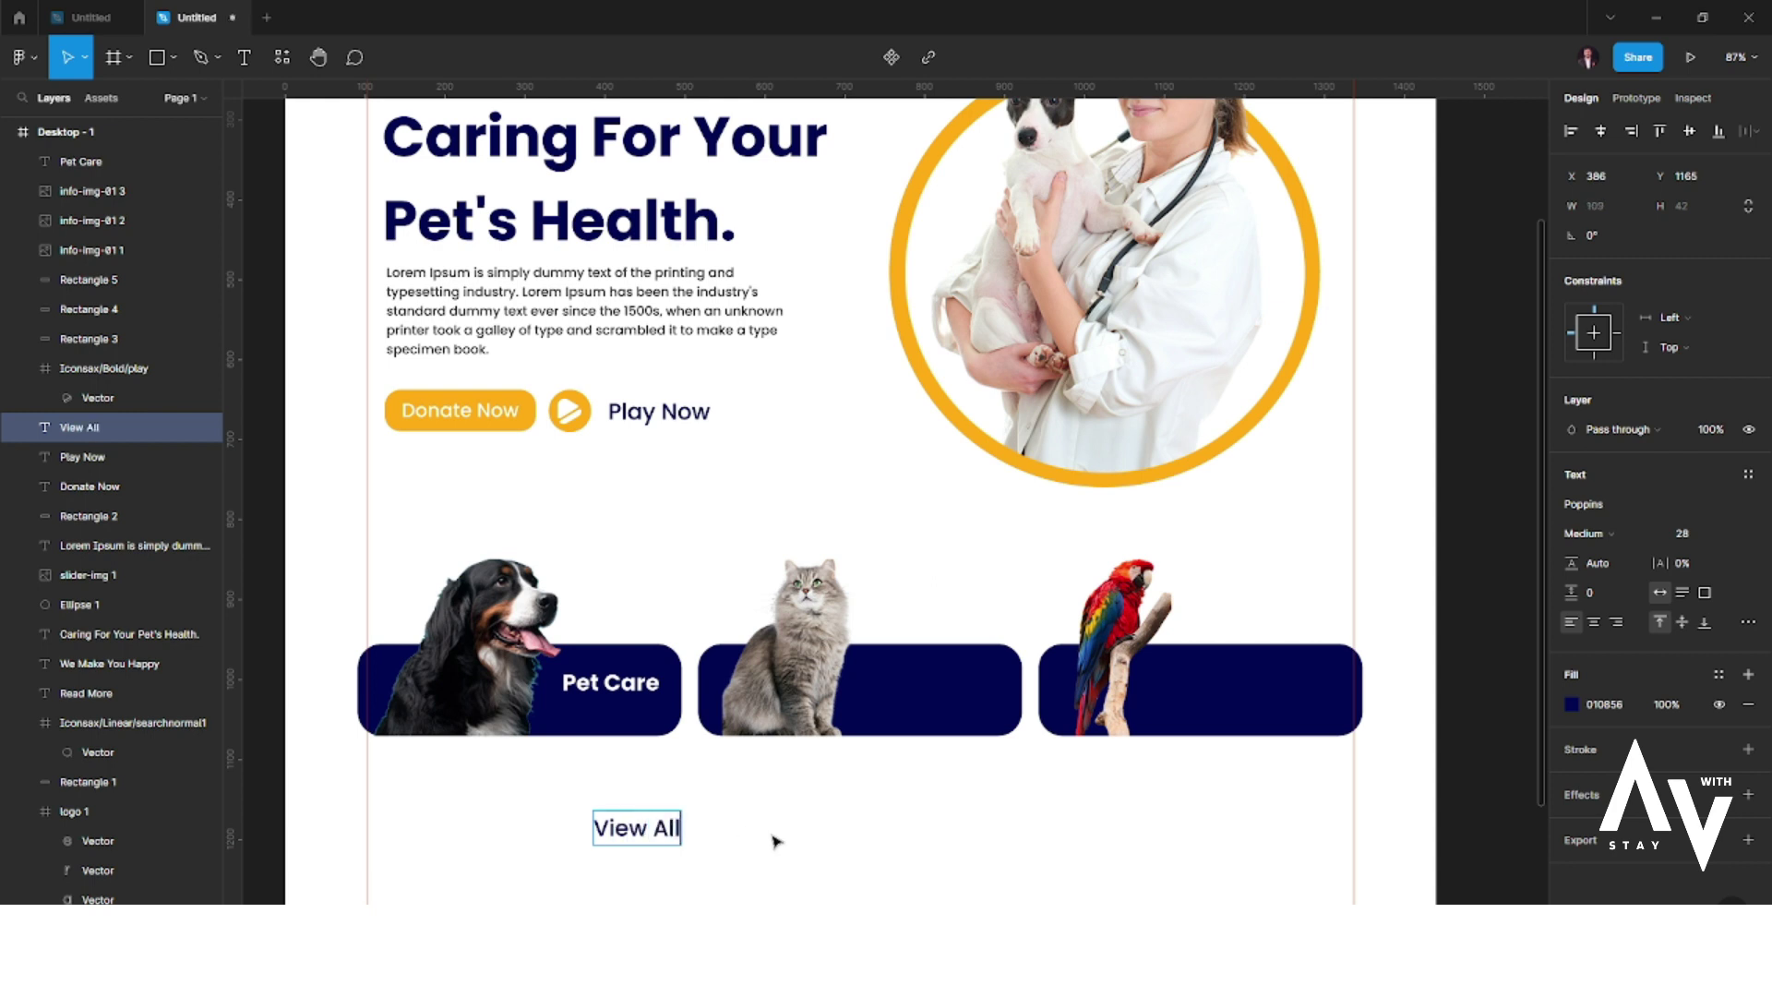
key("Escape")
double_click(654, 835)
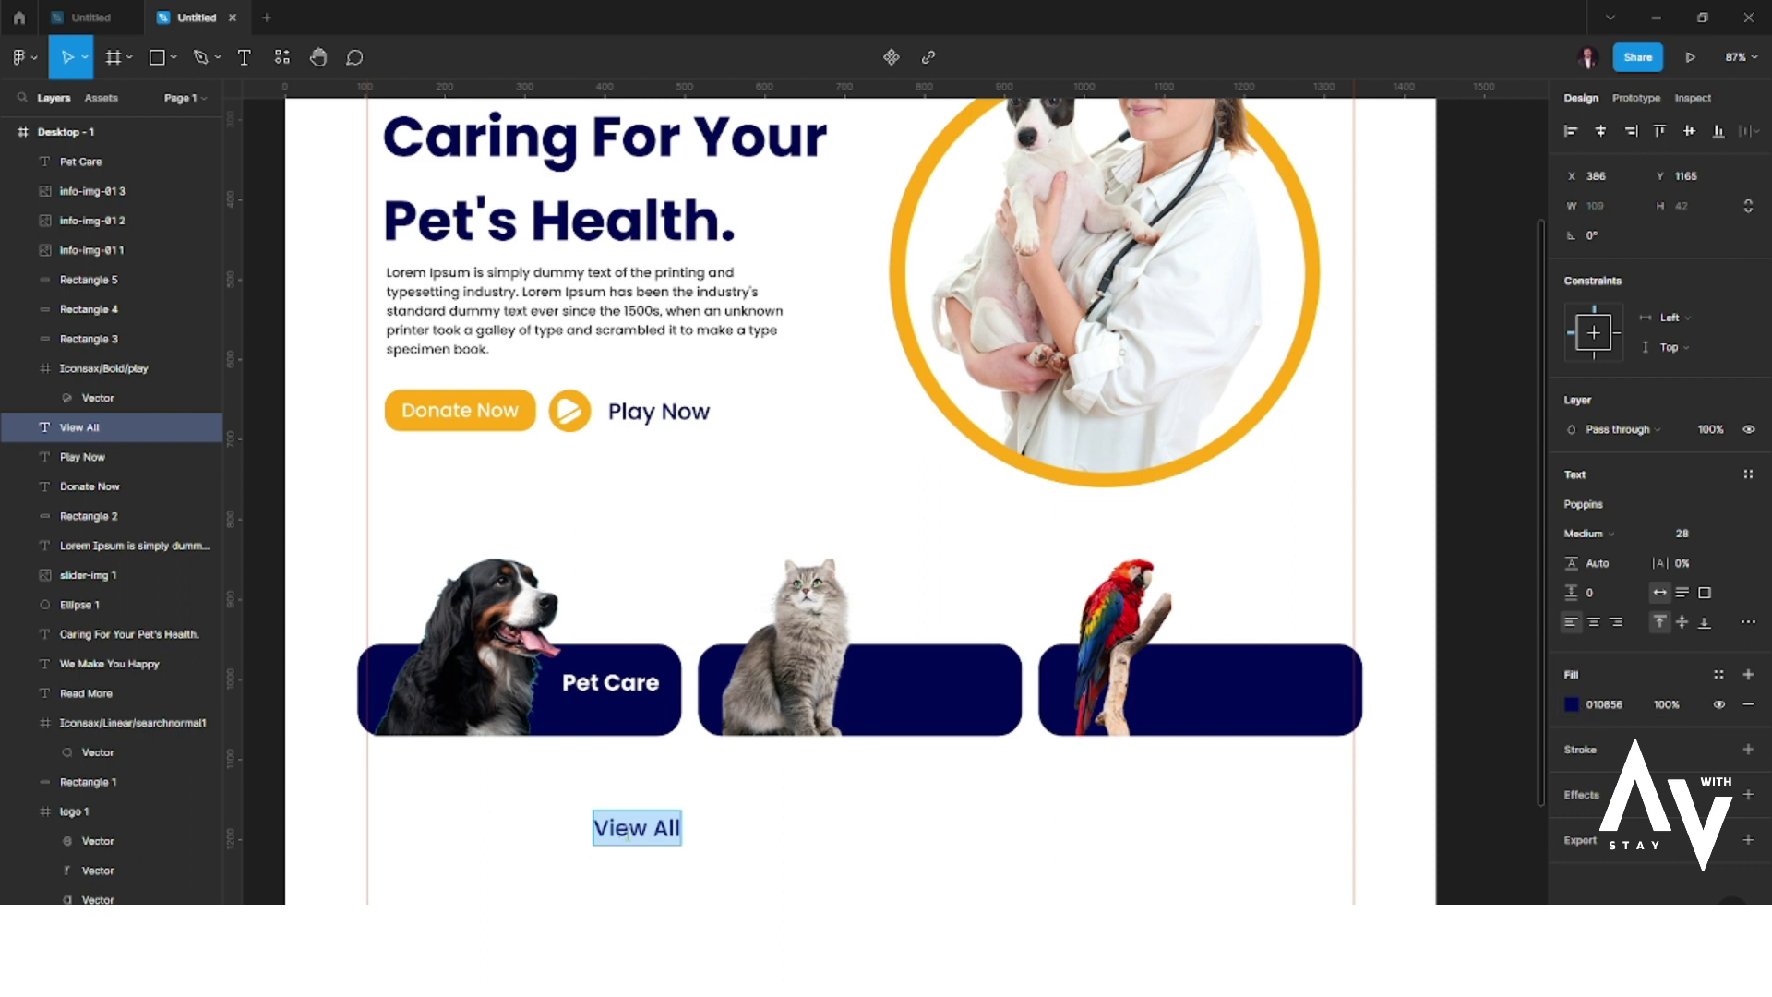
left_click(1570, 708)
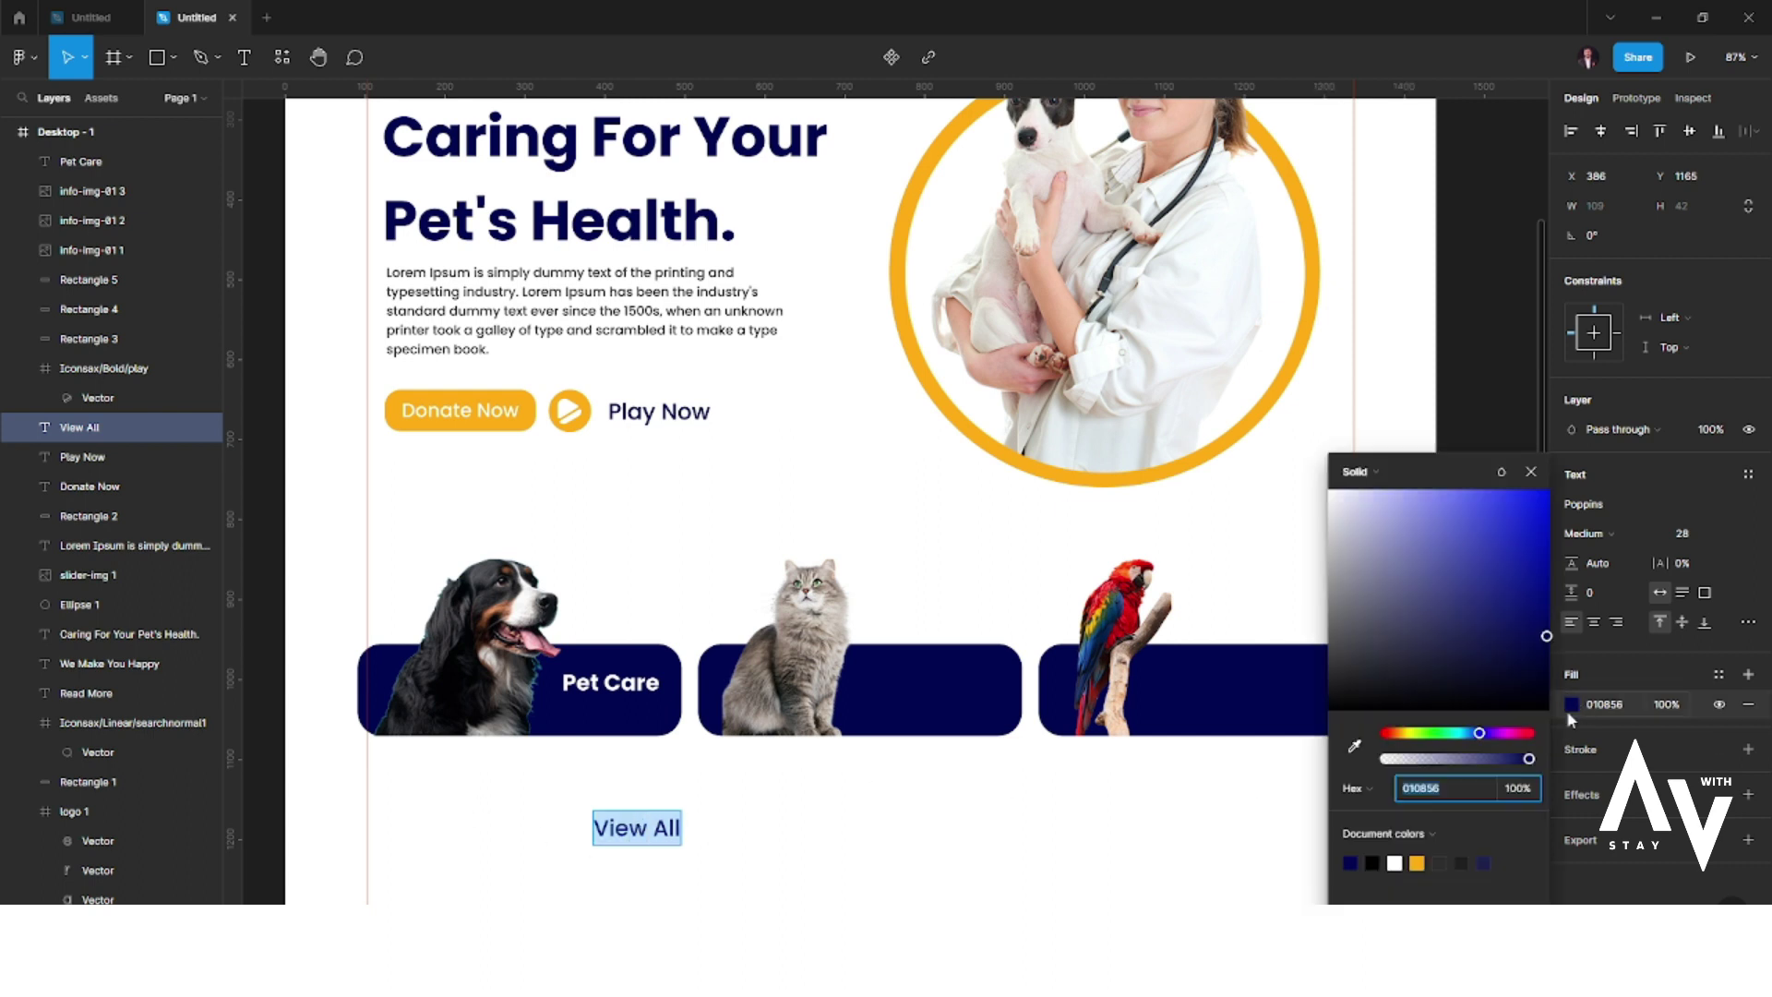
left_click(1366, 518)
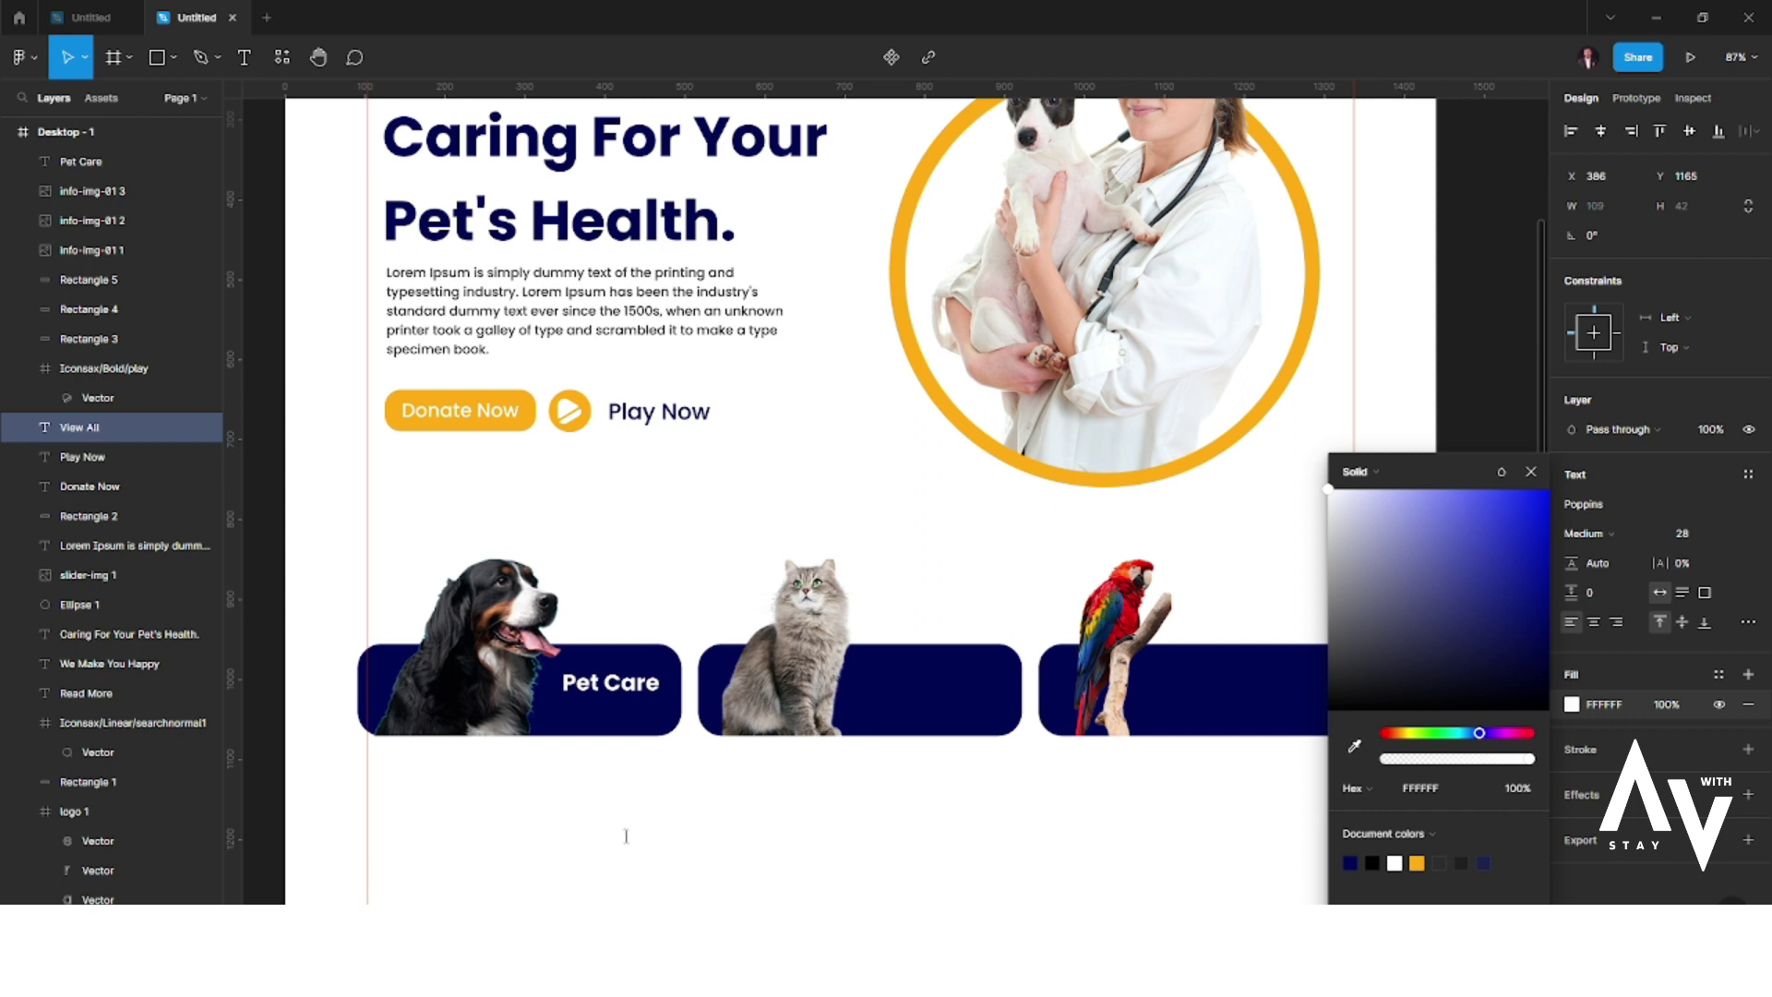
key("Escape")
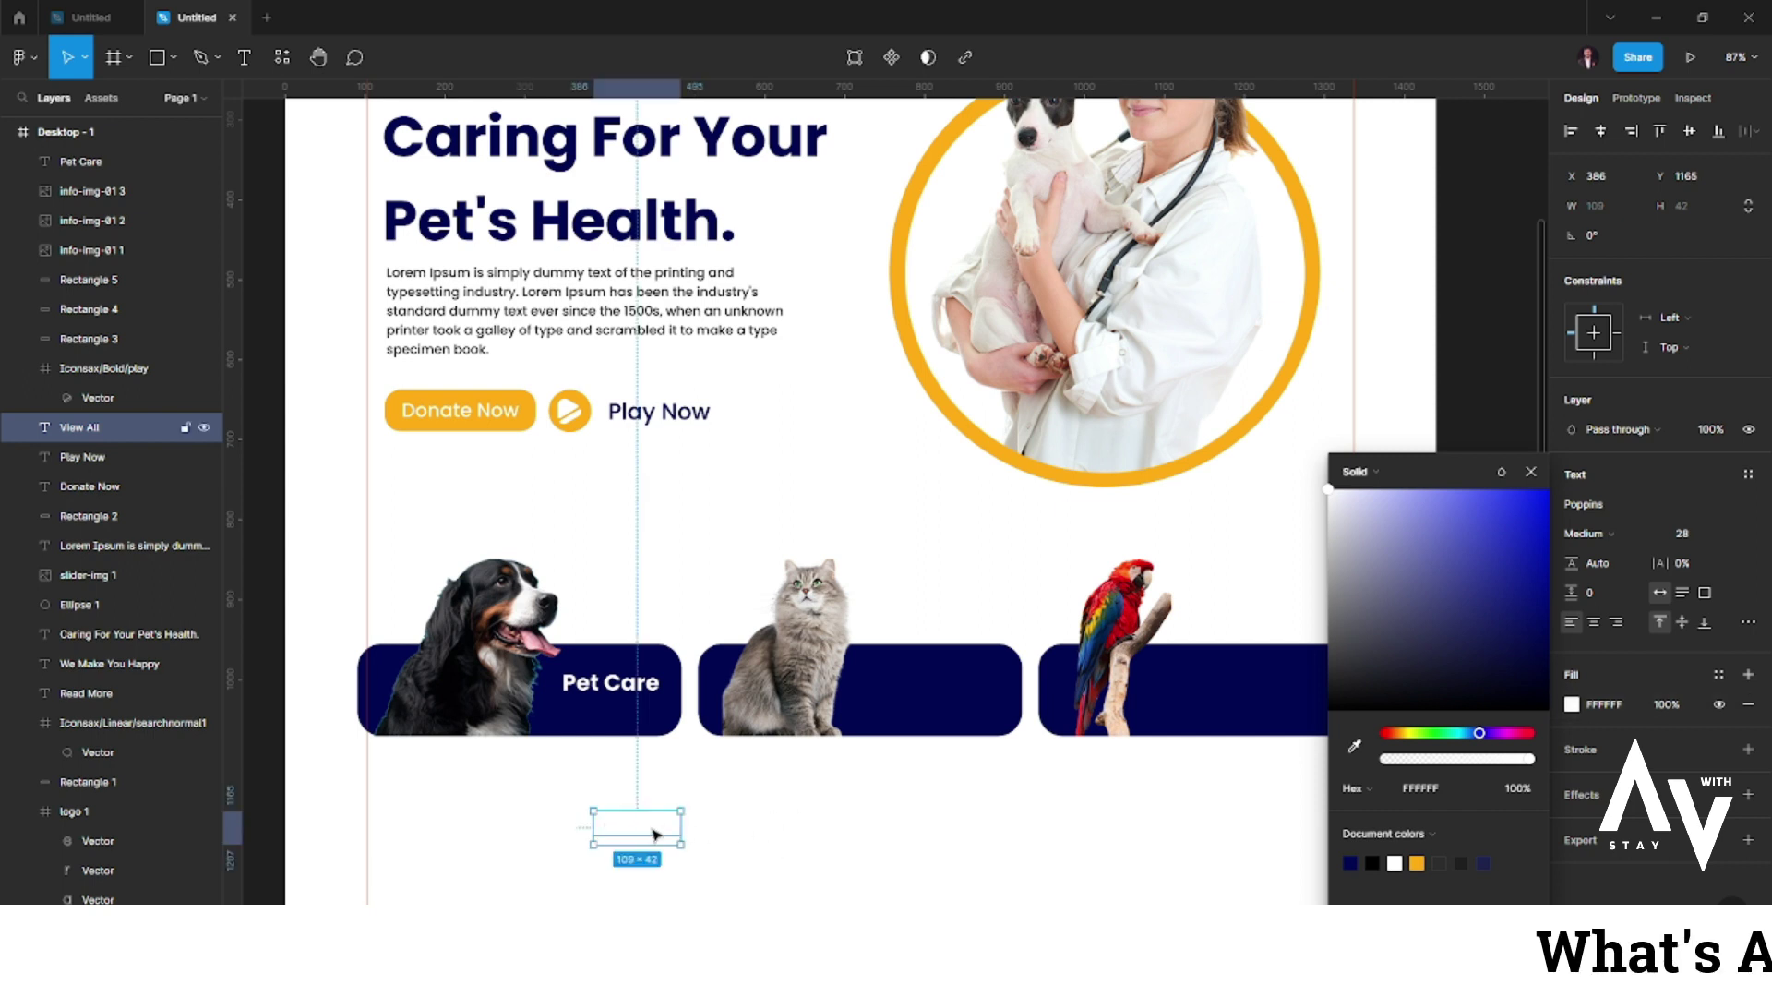
- Move View All up toward the cards and bring it to the front
left_click_drag(653, 836, 604, 732)
right_click(629, 770)
left_click(671, 552)
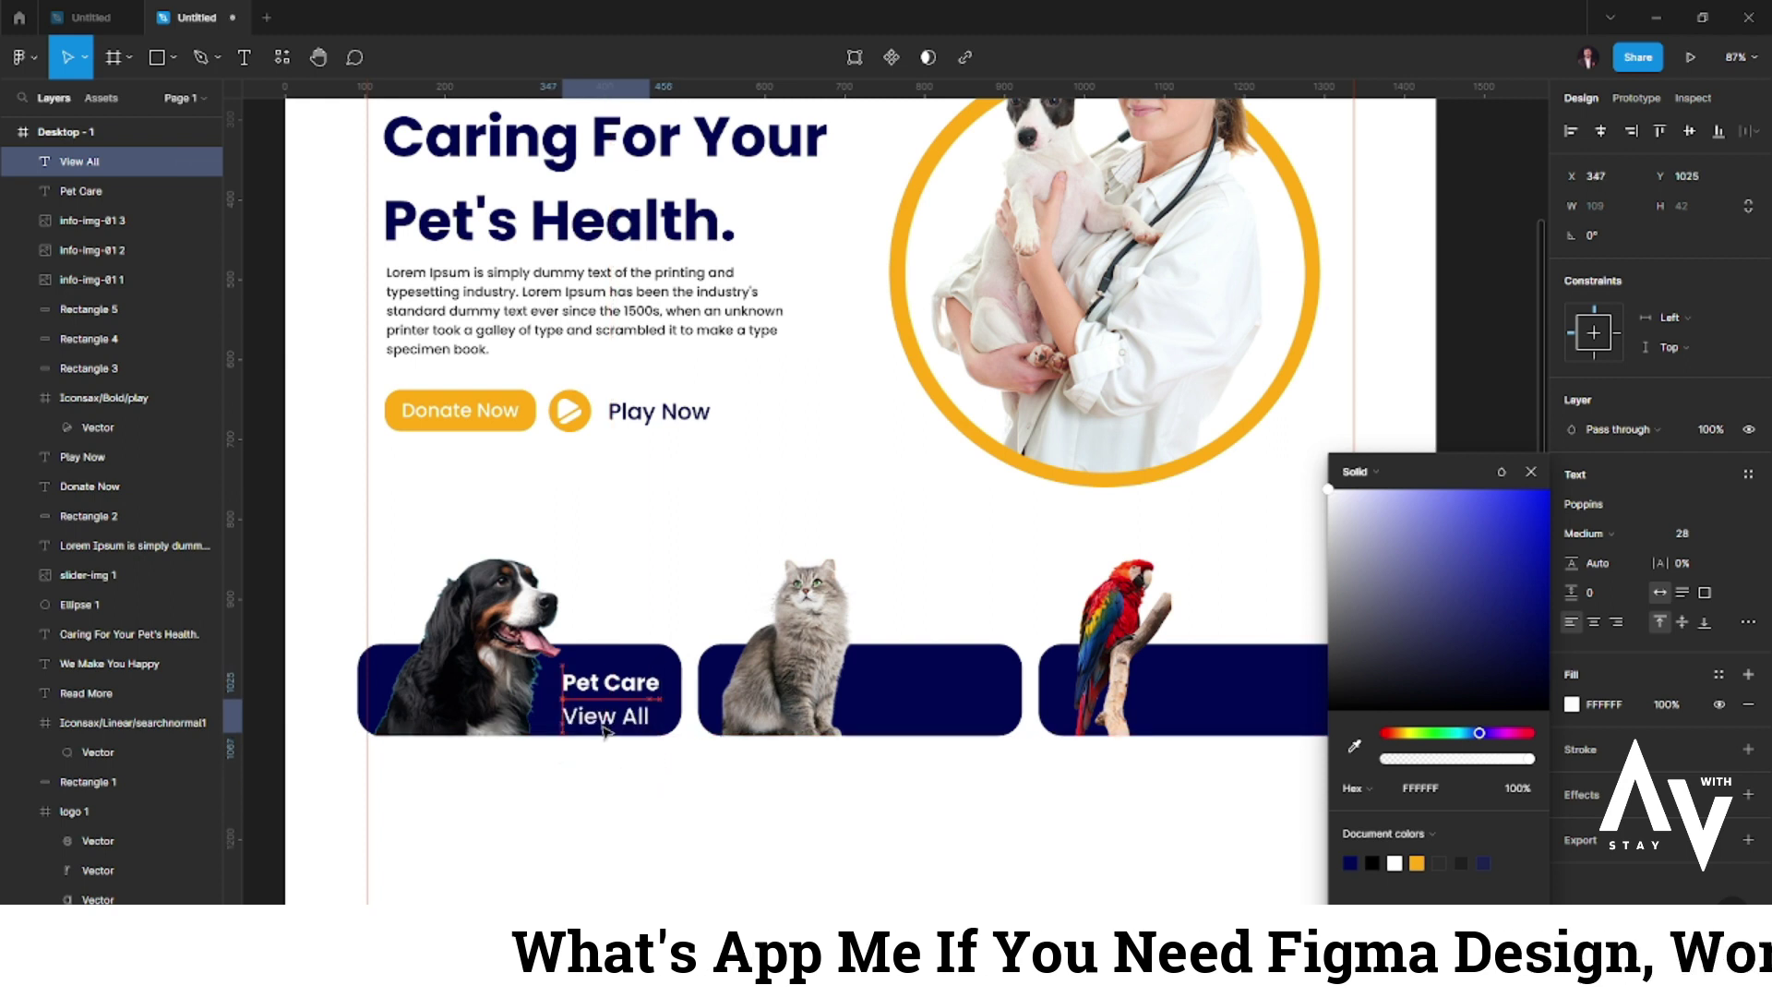
key("Escape")
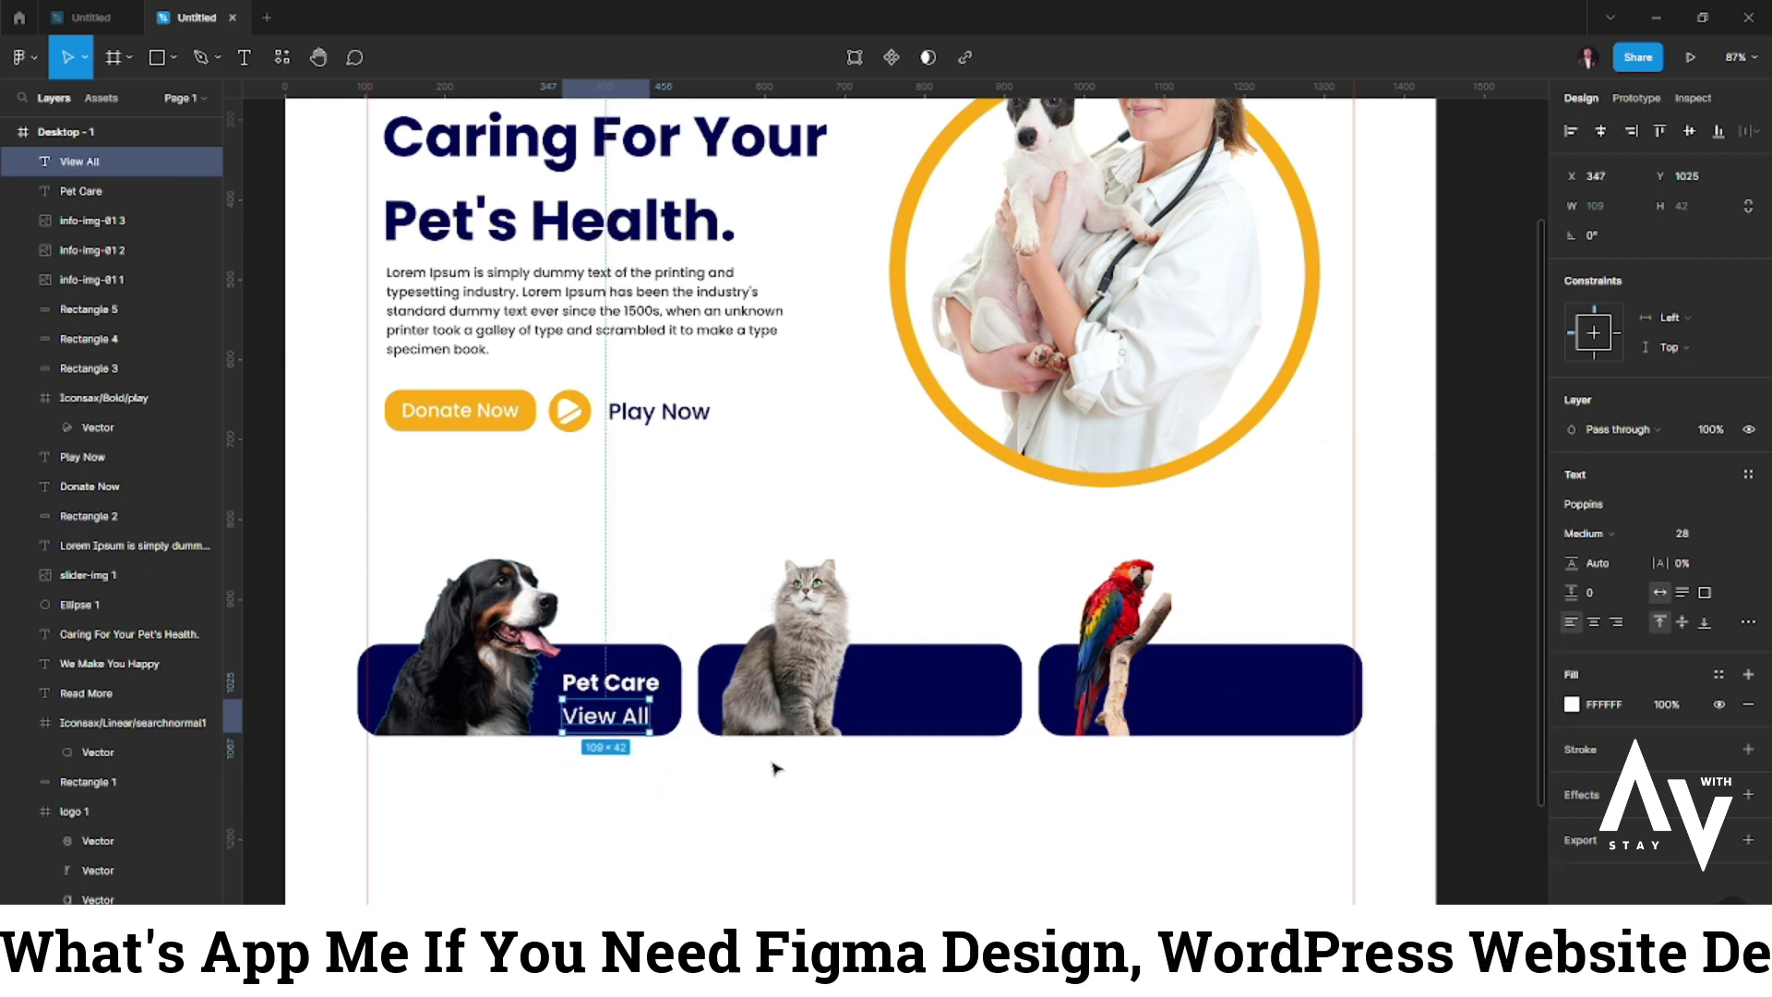
- Set View All to font size 22 and position it under Pet Care on the dog card
key("Return")
left_click(1706, 535)
type("25")
key("Return")
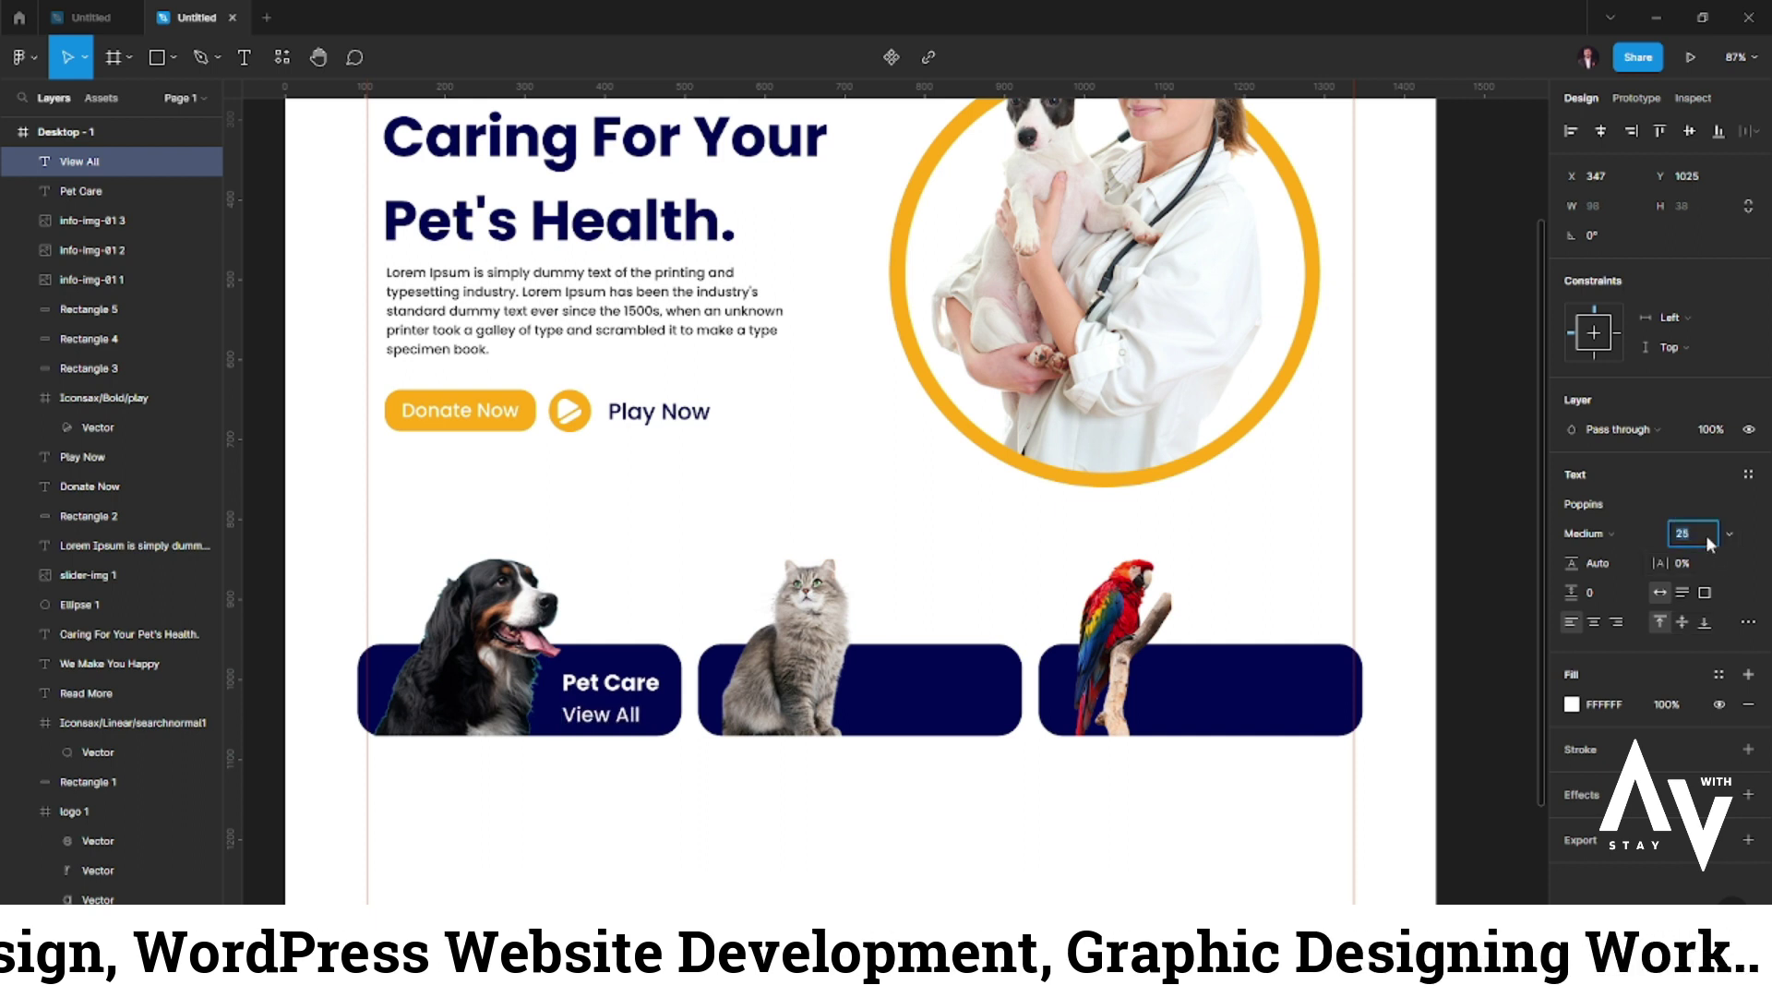
type("22")
key("Return")
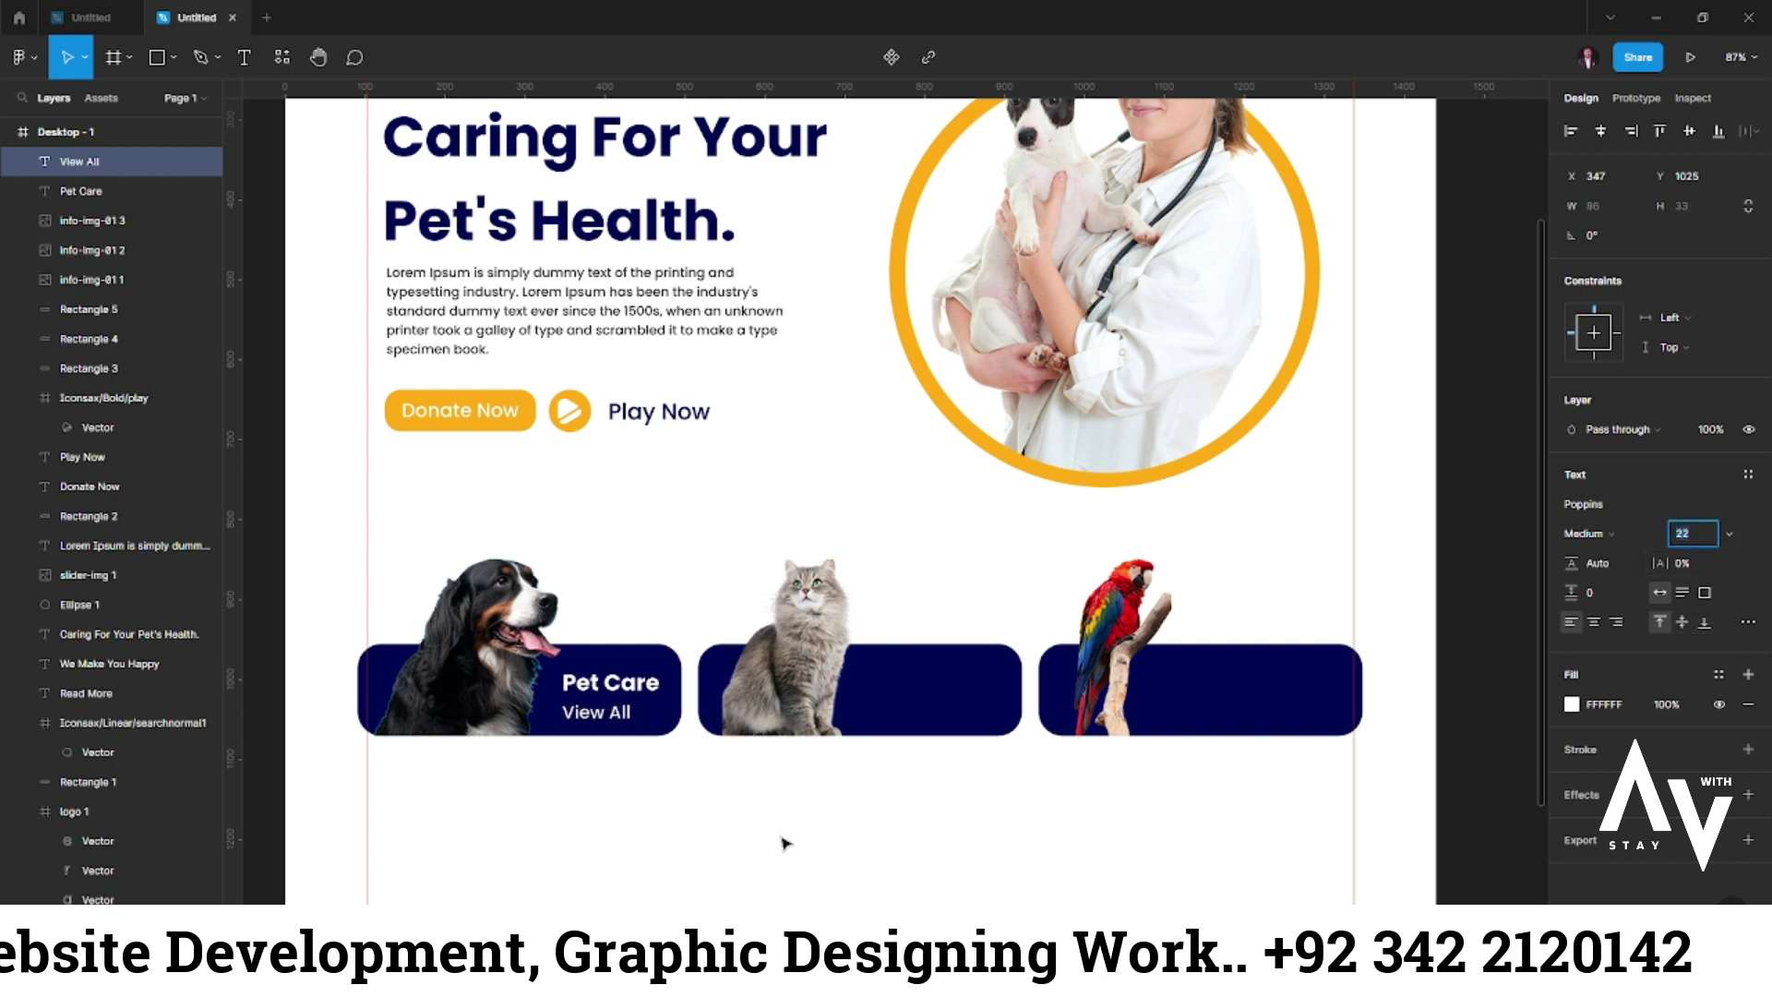
key("Escape")
key("shift+Right")
key("Right")
key("Right")
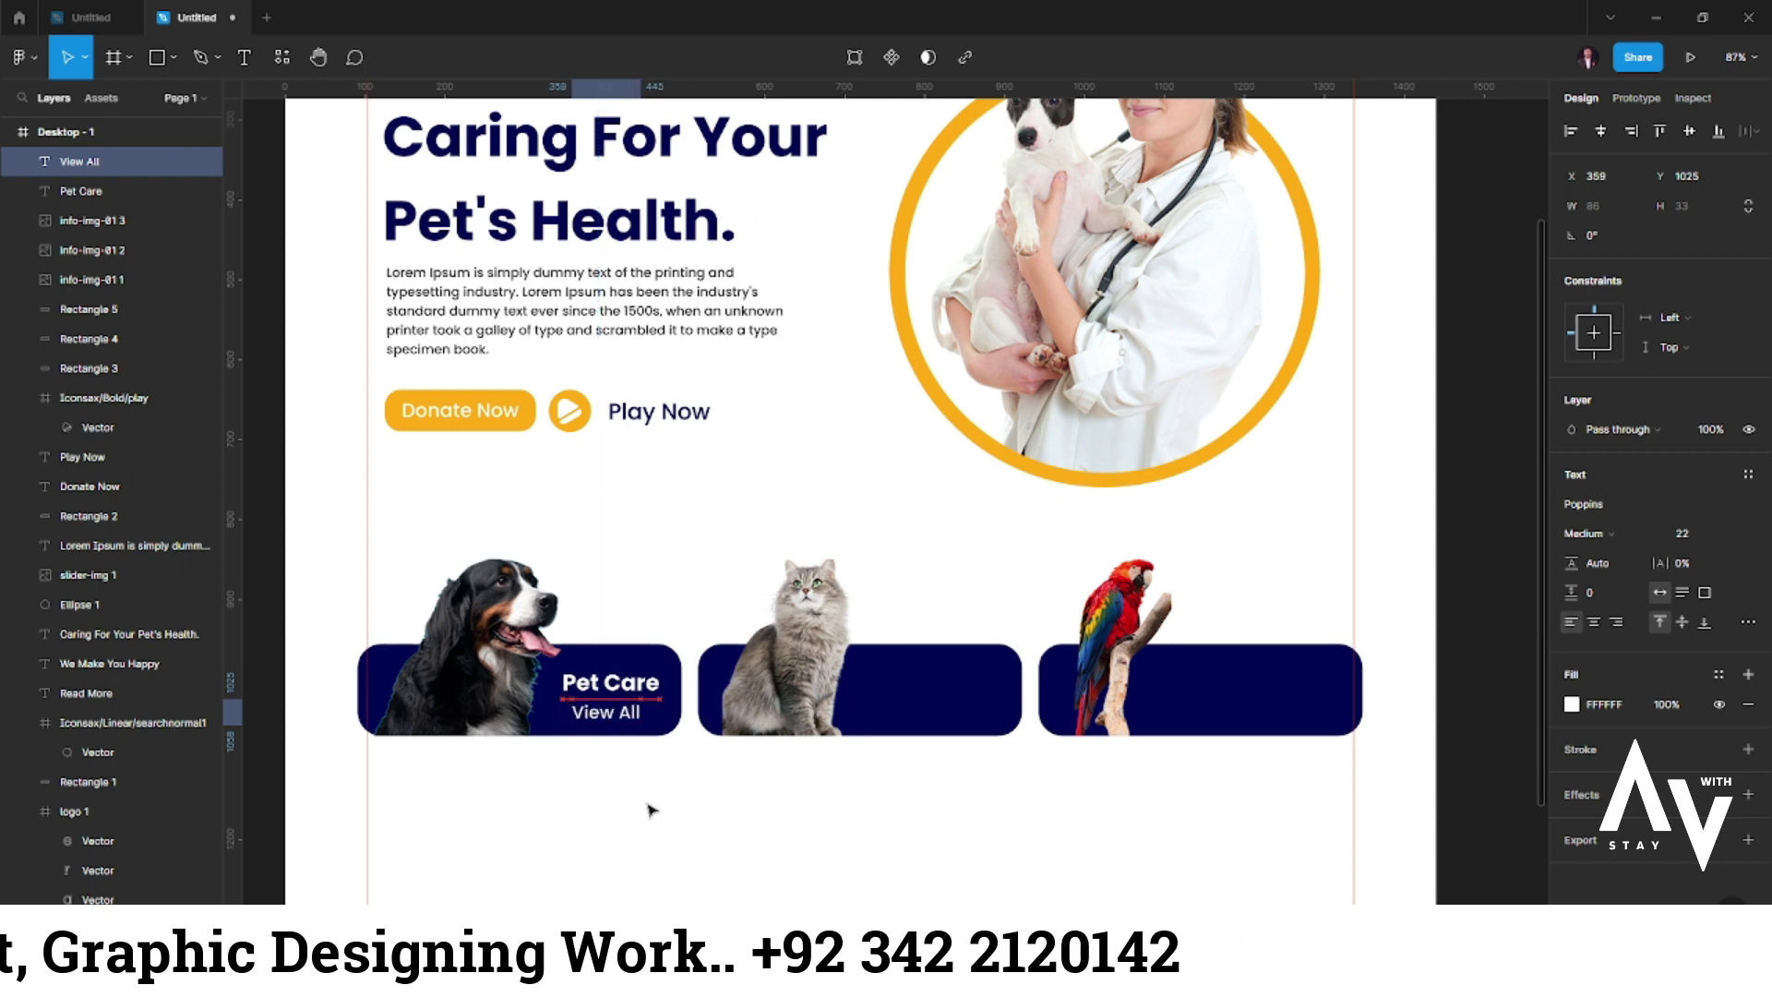
left_click(625, 812)
key("ctrl+z")
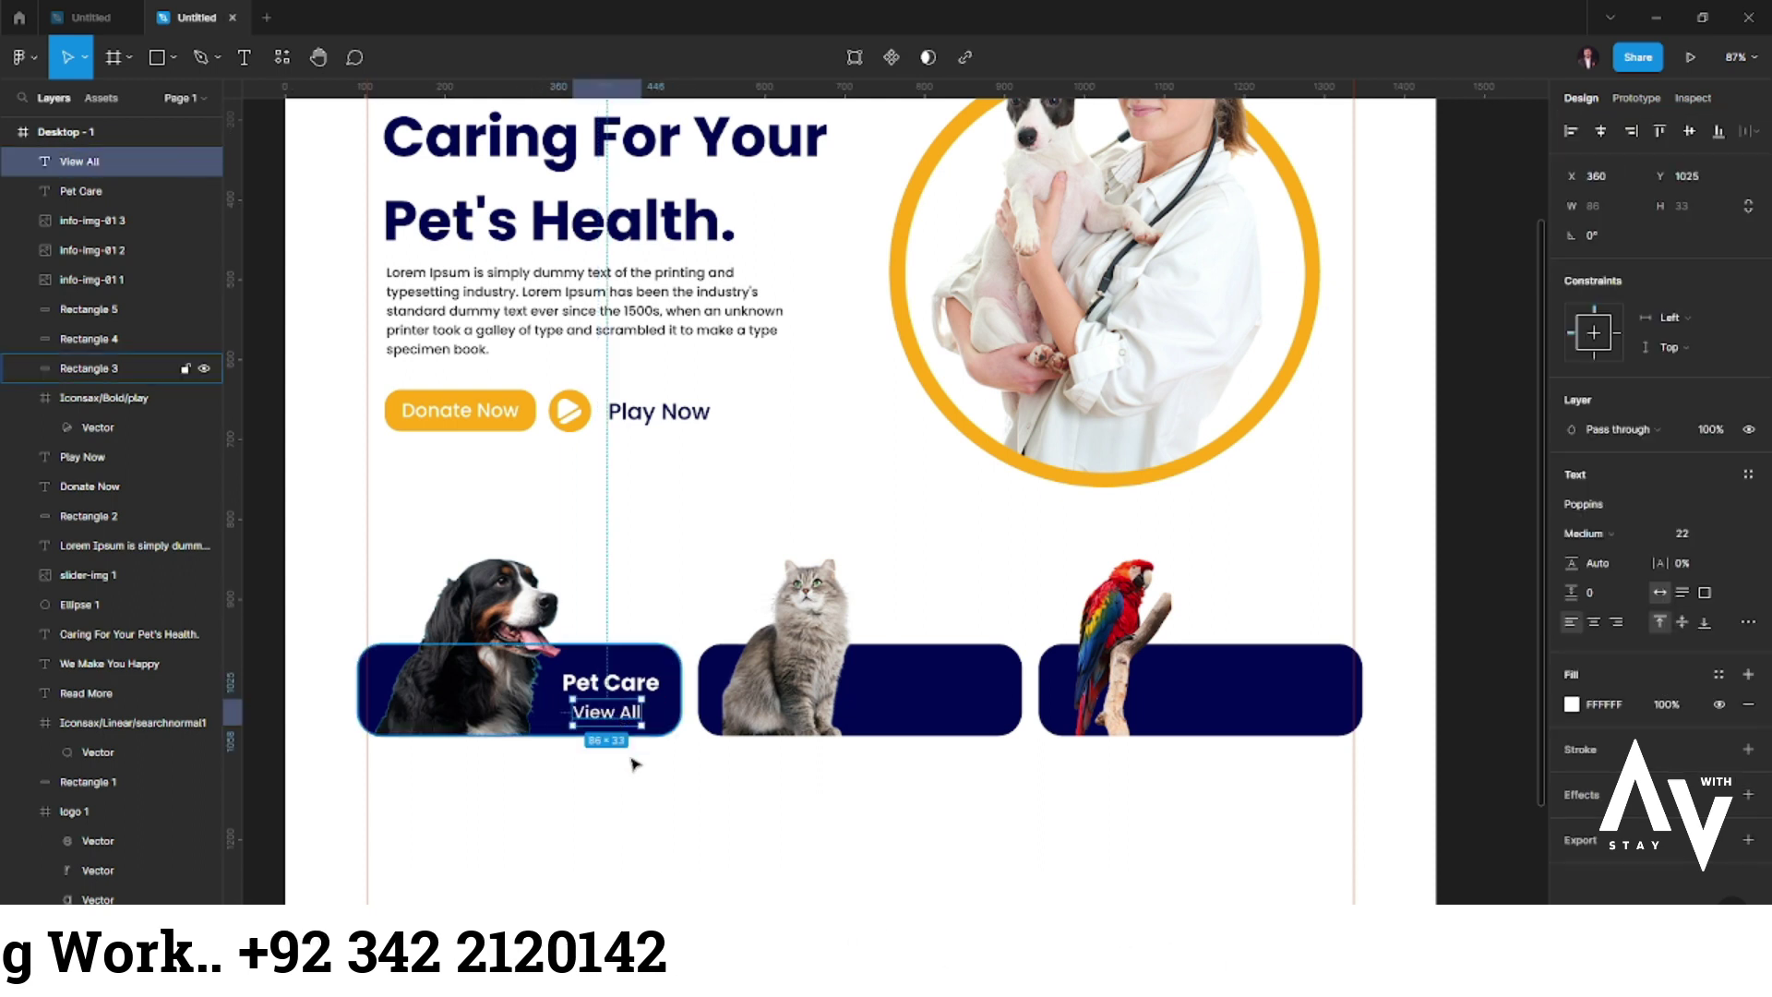
left_click(634, 775)
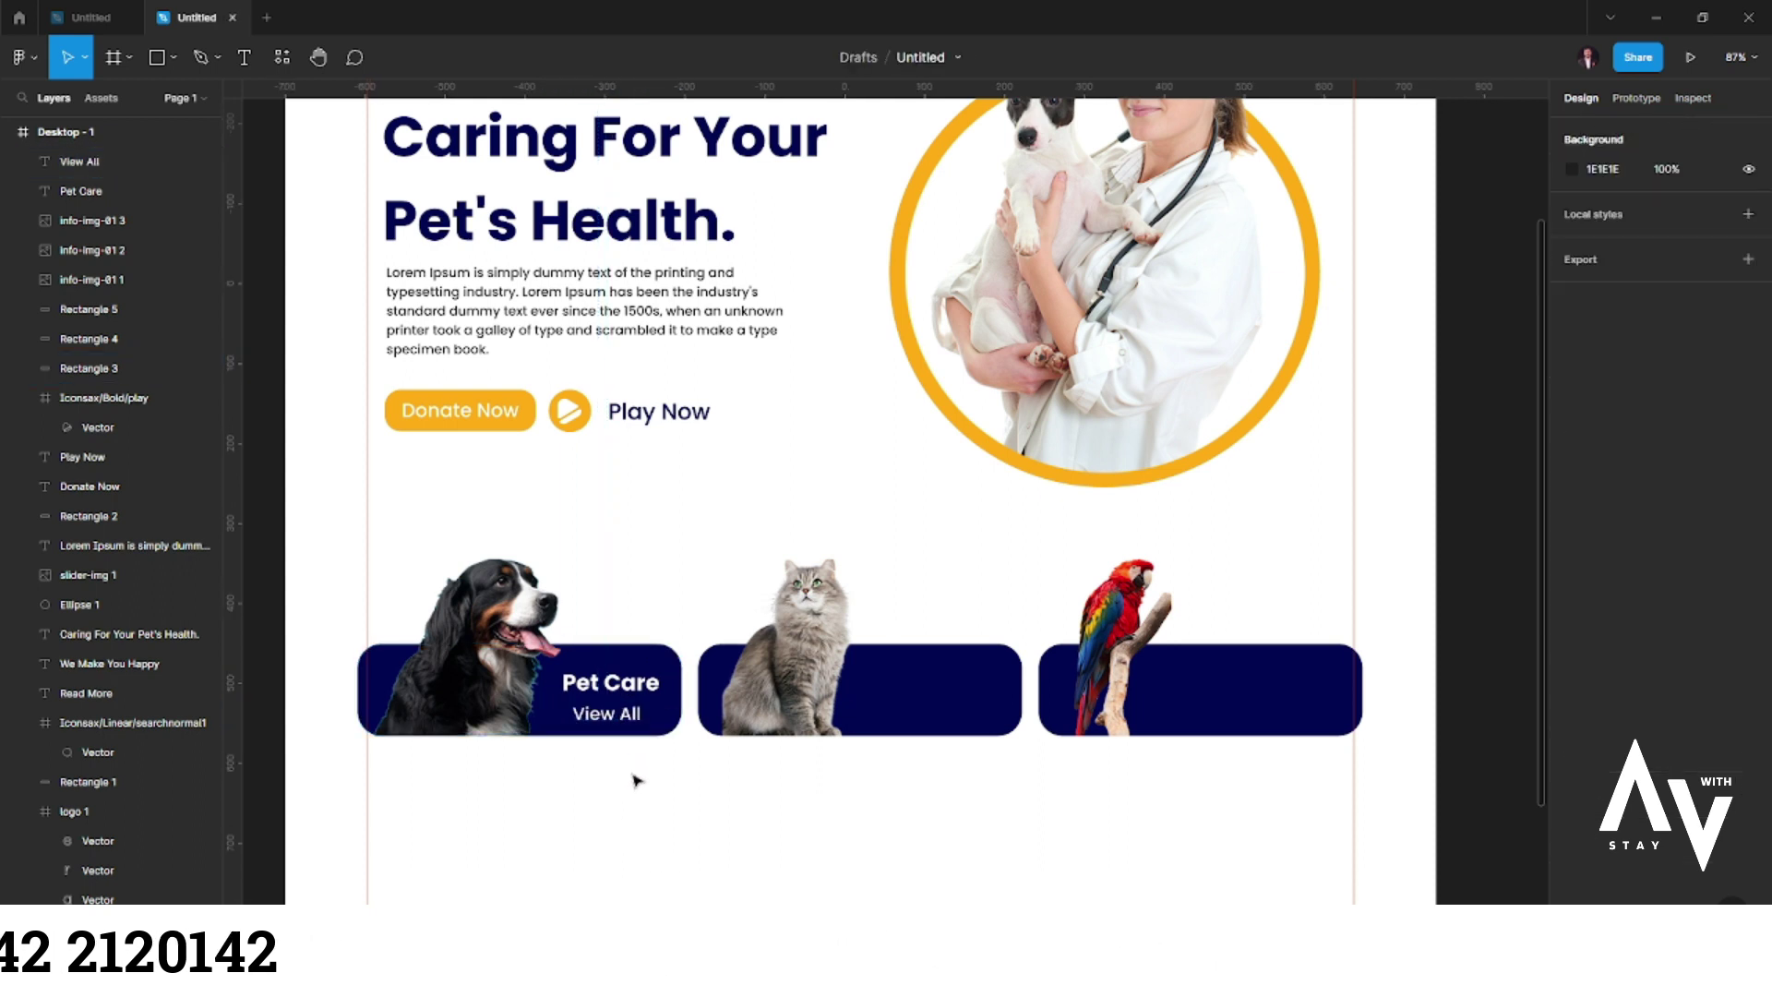
left_click(617, 718)
left_click(697, 818)
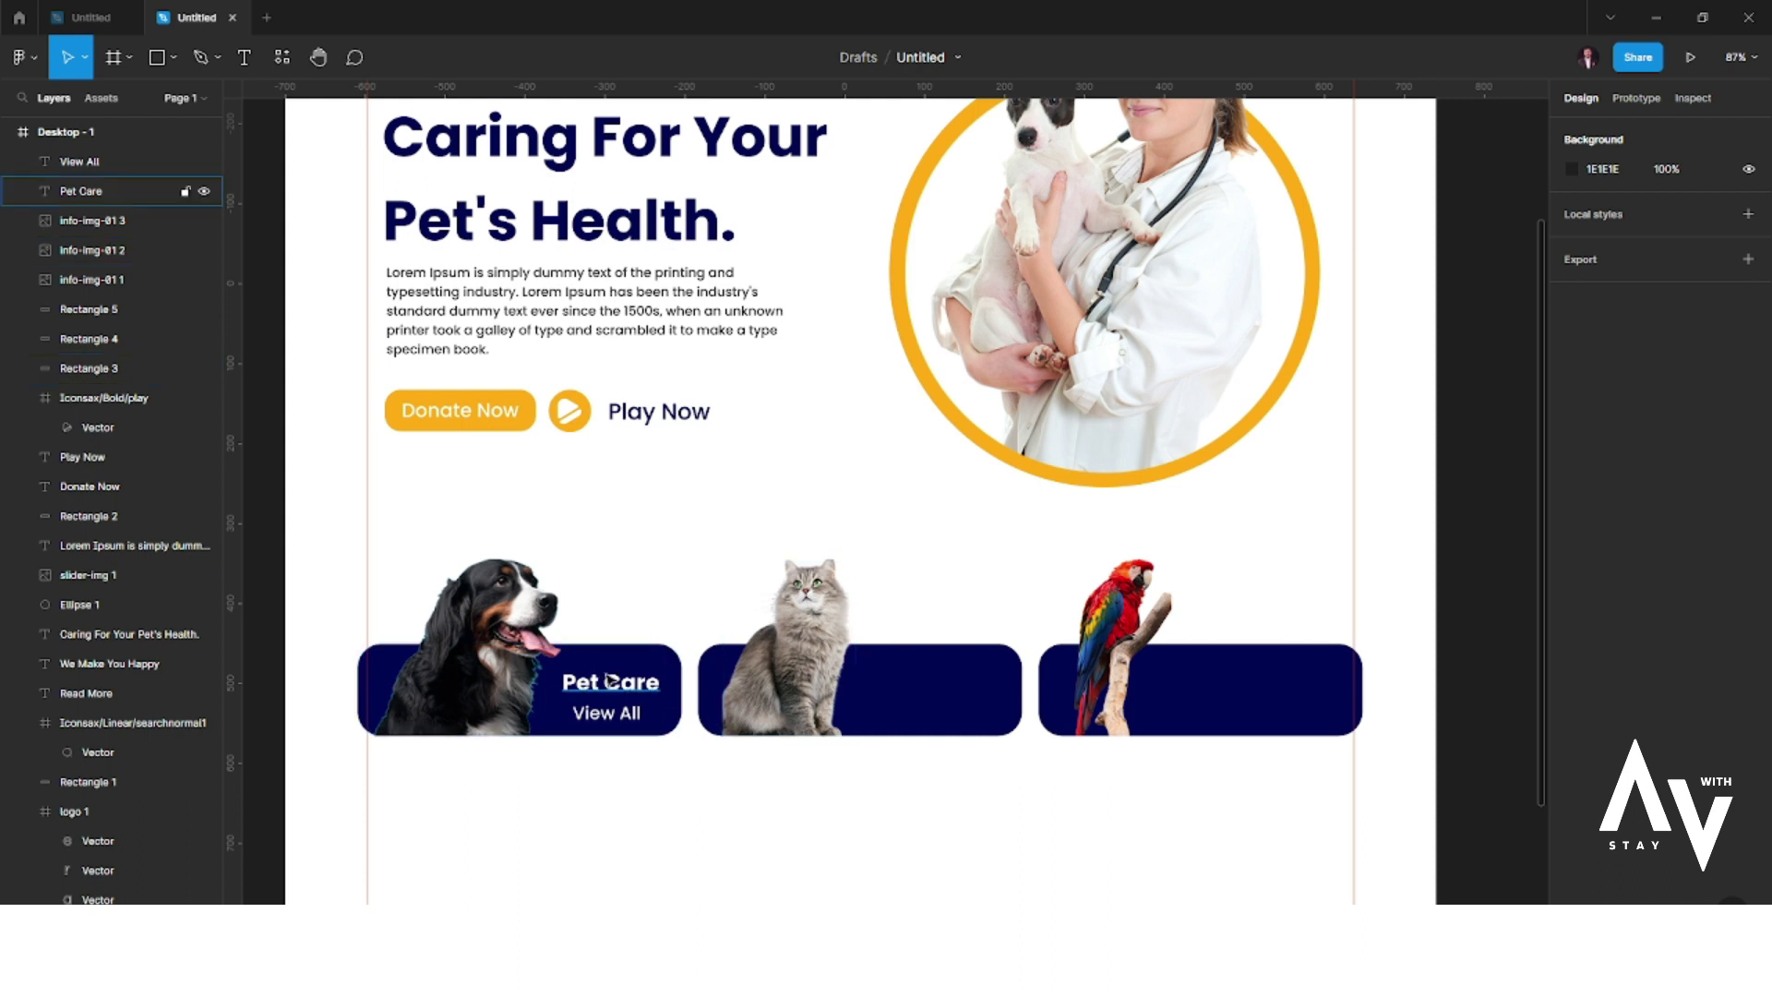
- Copy the Pet Care and View All labels onto the cat and parrot cards
left_click(636, 693)
left_click(638, 722, "shift")
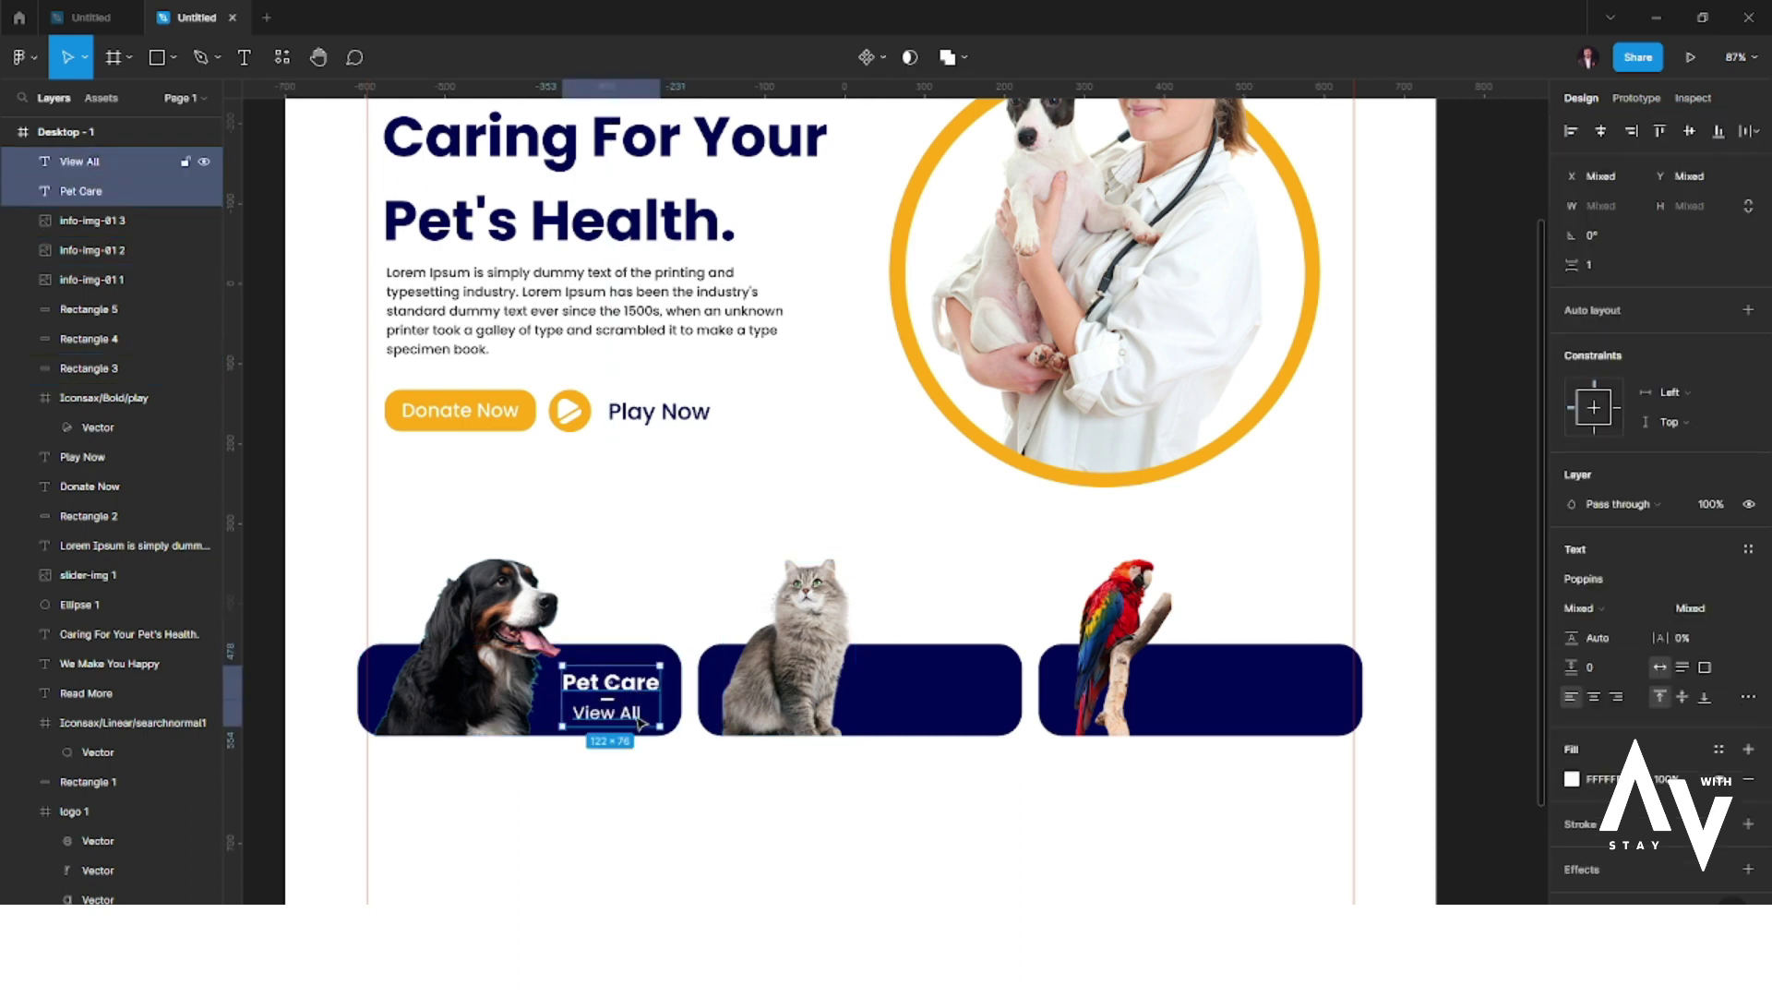
left_click_drag(633, 718, 974, 716)
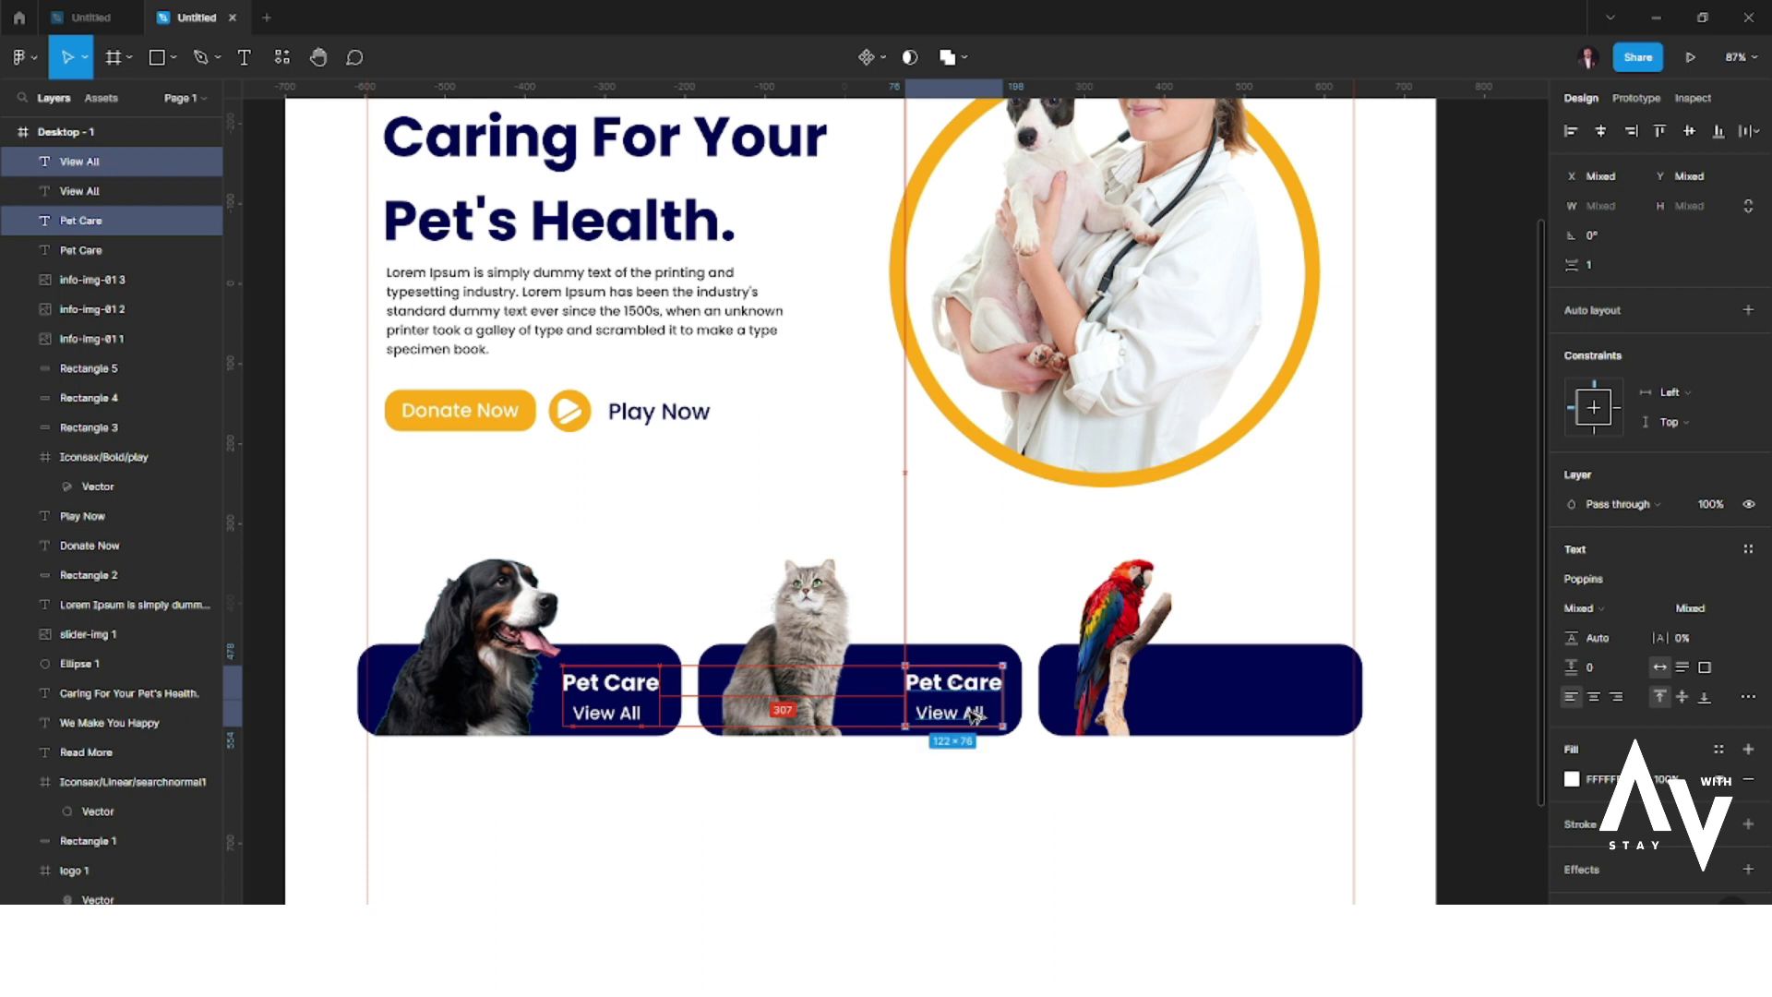
mouse_move(997, 716)
left_mouse_down()
mouse_move(1324, 717)
mouse_move(1304, 715)
left_mouse_up()
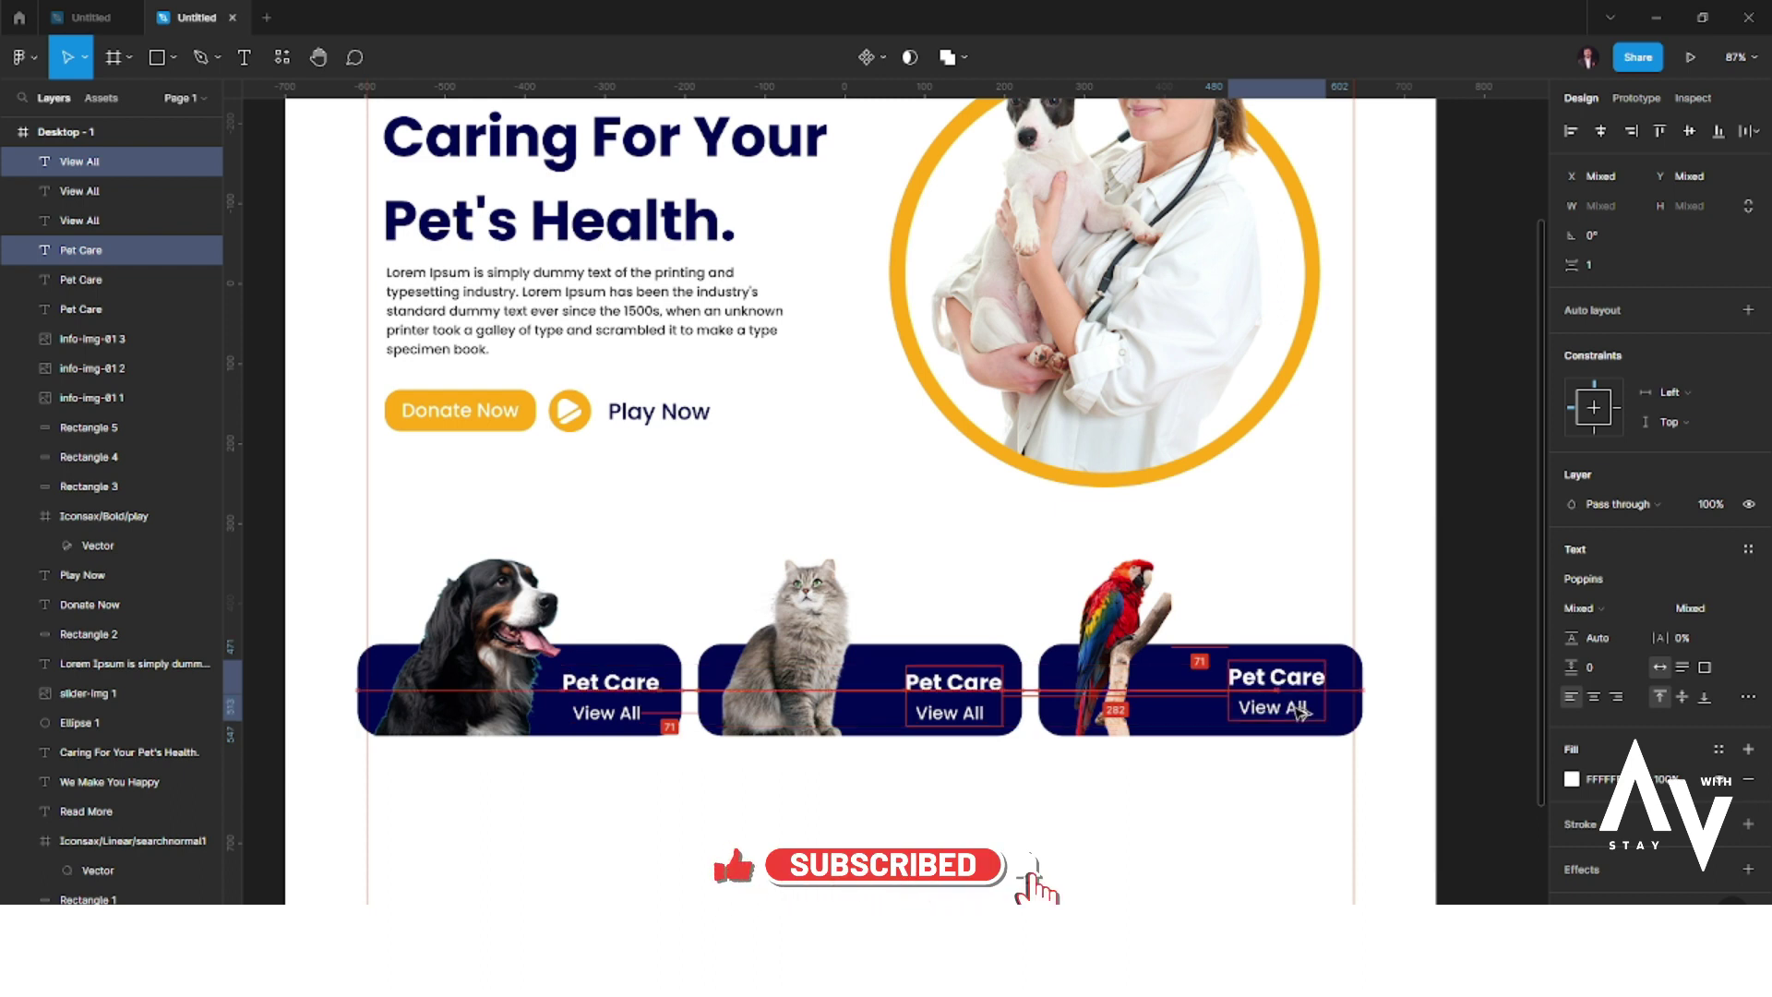
left_click(1228, 836)
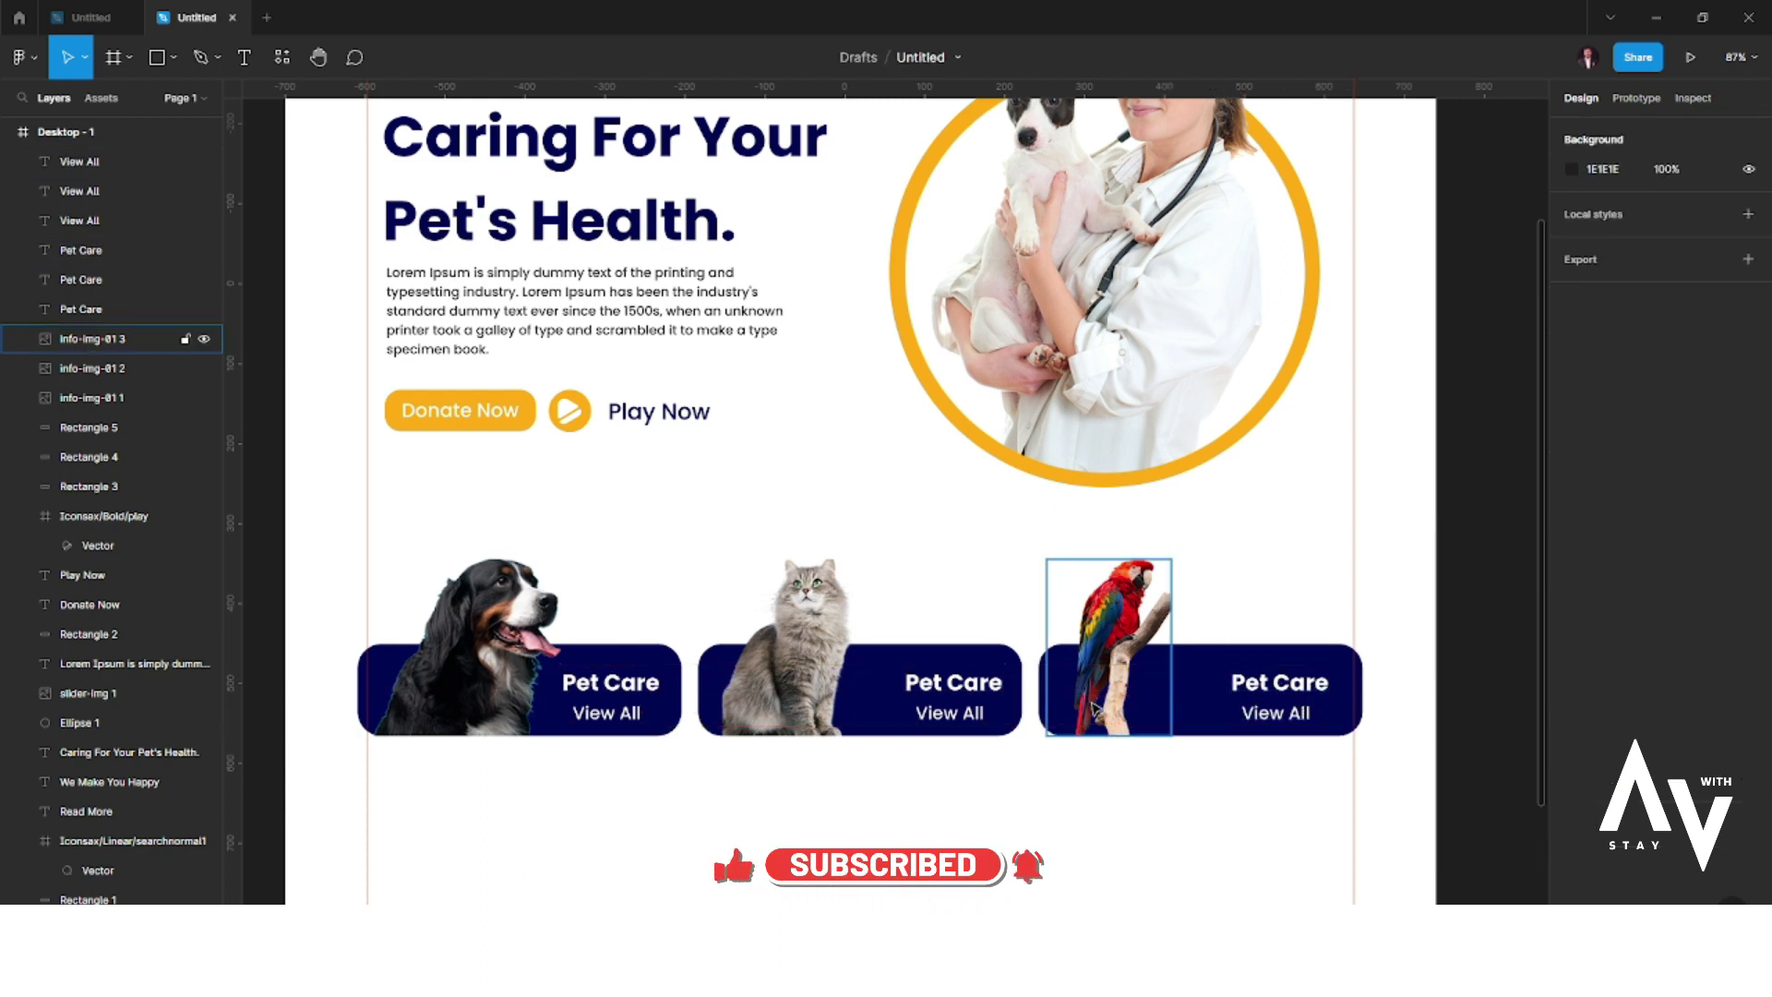
- Nudge the parrot photo right and make the dog photo slightly narrower
left_click_drag(1105, 697, 1106, 698)
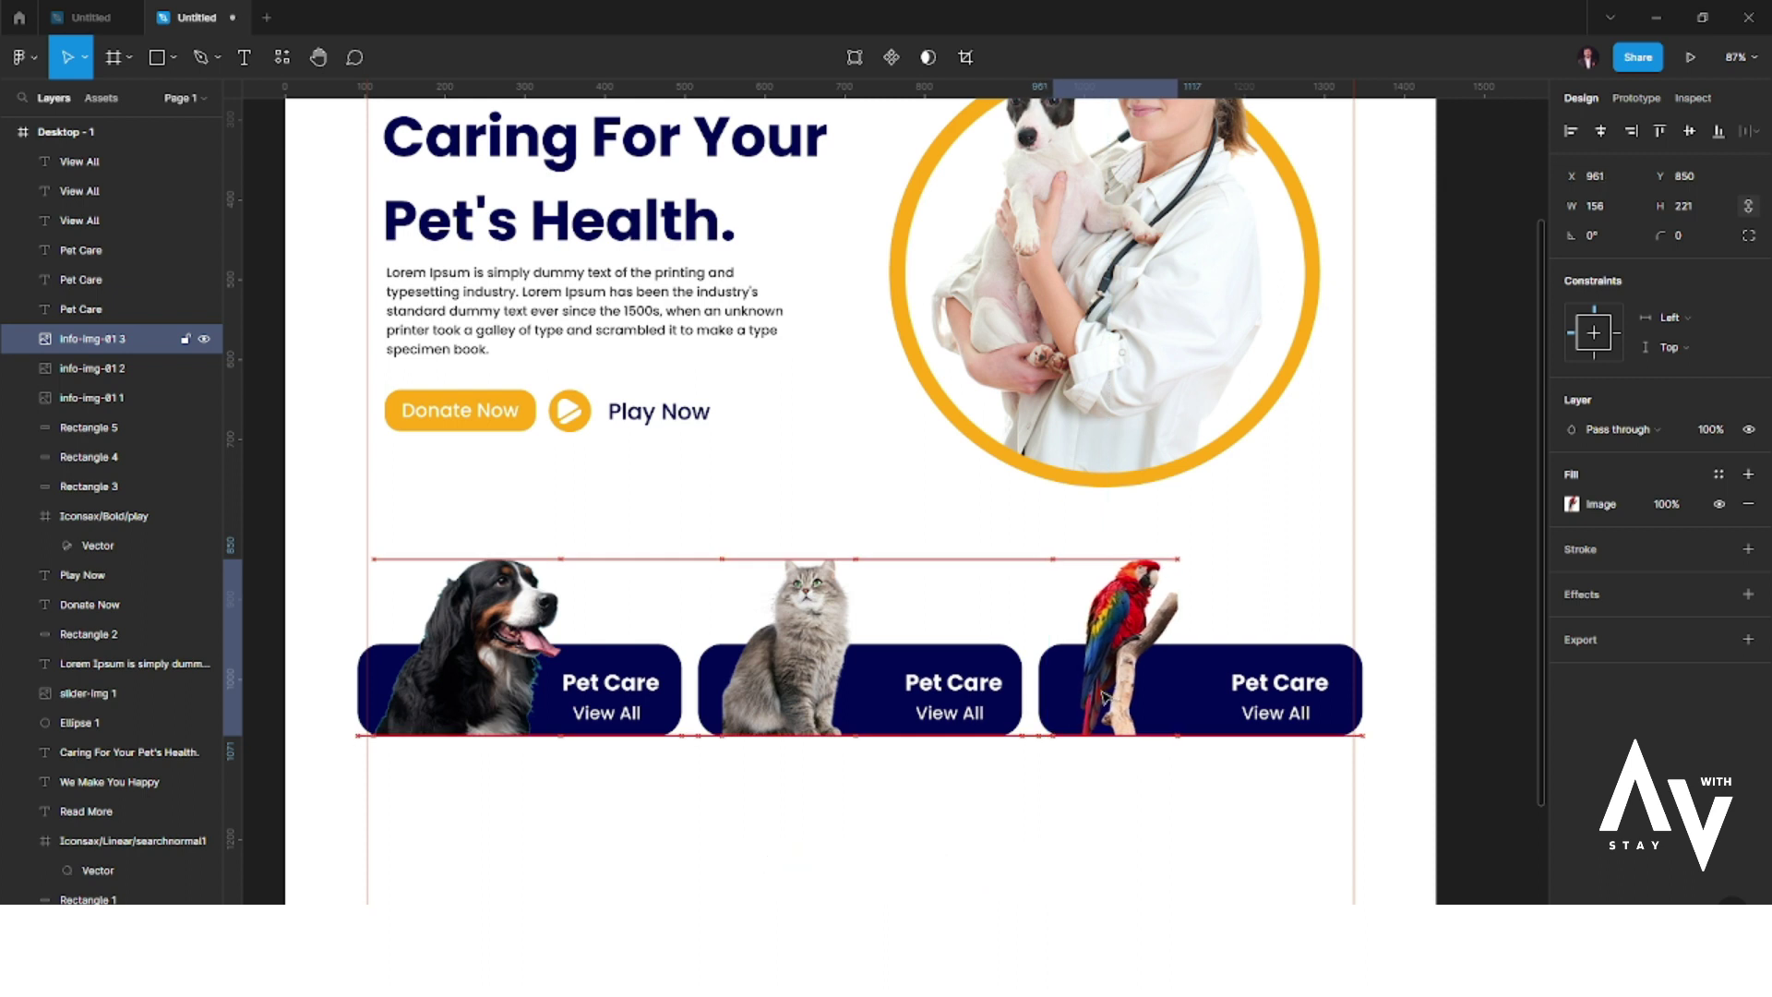
left_click(1277, 824)
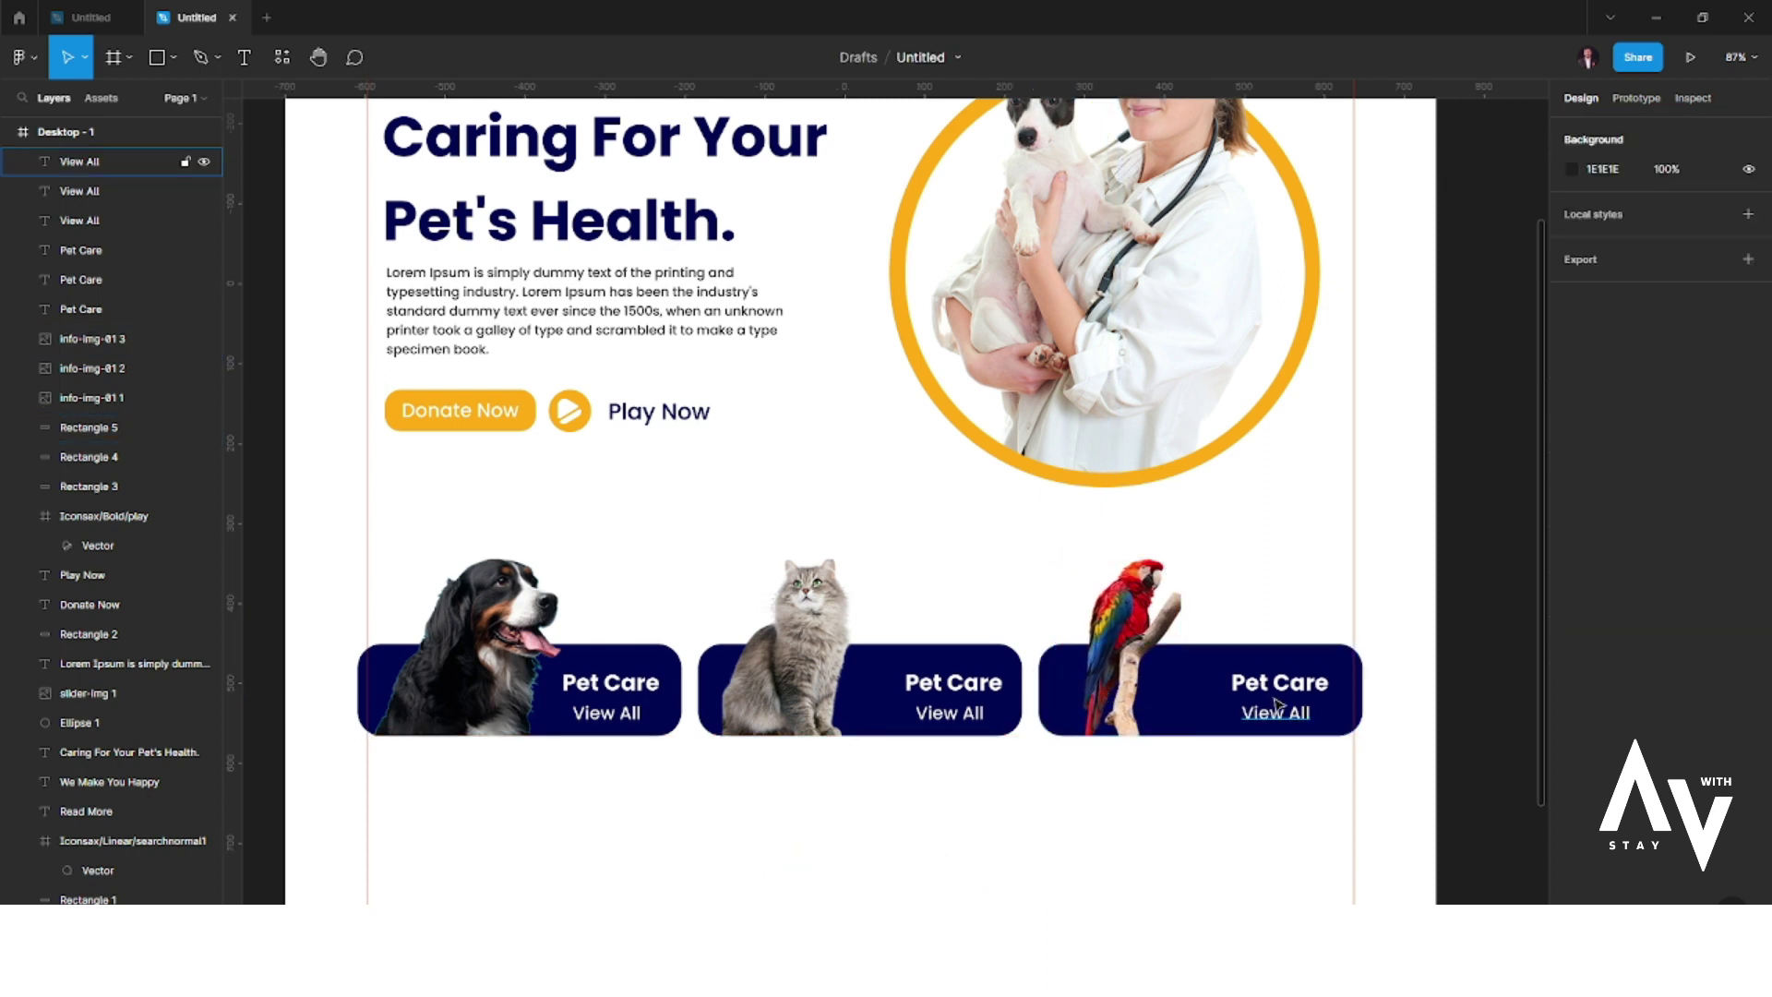
left_click(451, 720)
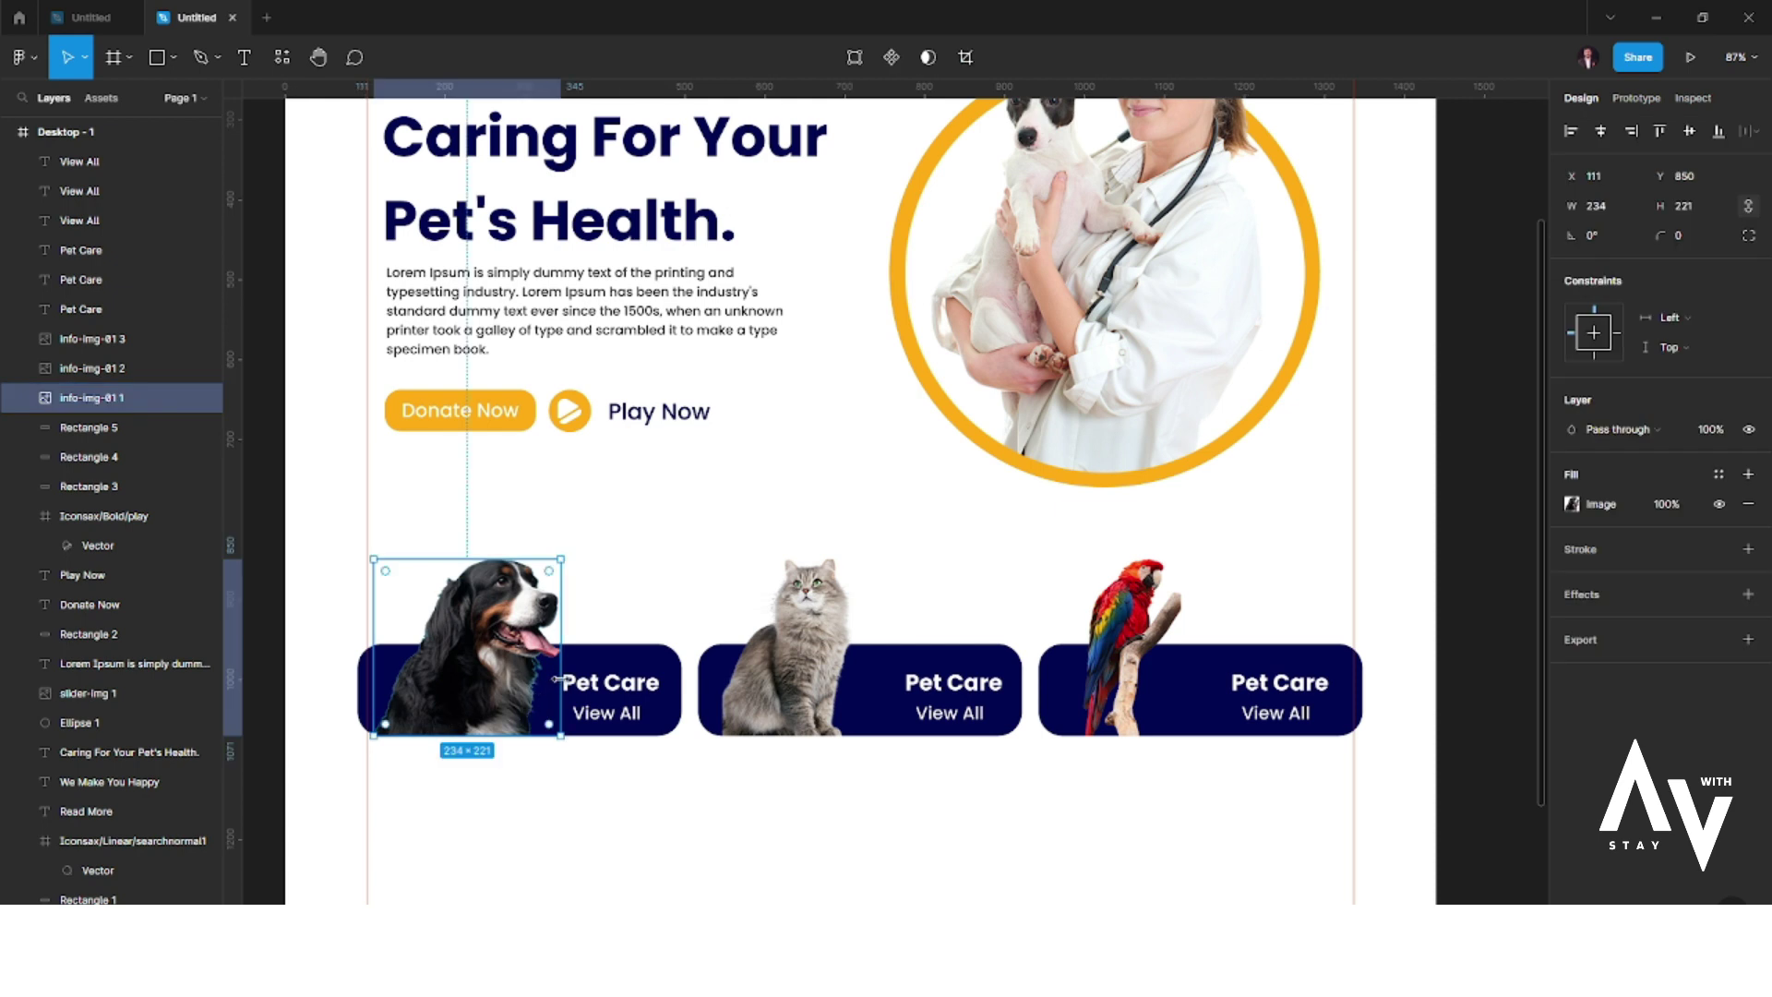
left_click_drag(549, 677, 551, 676)
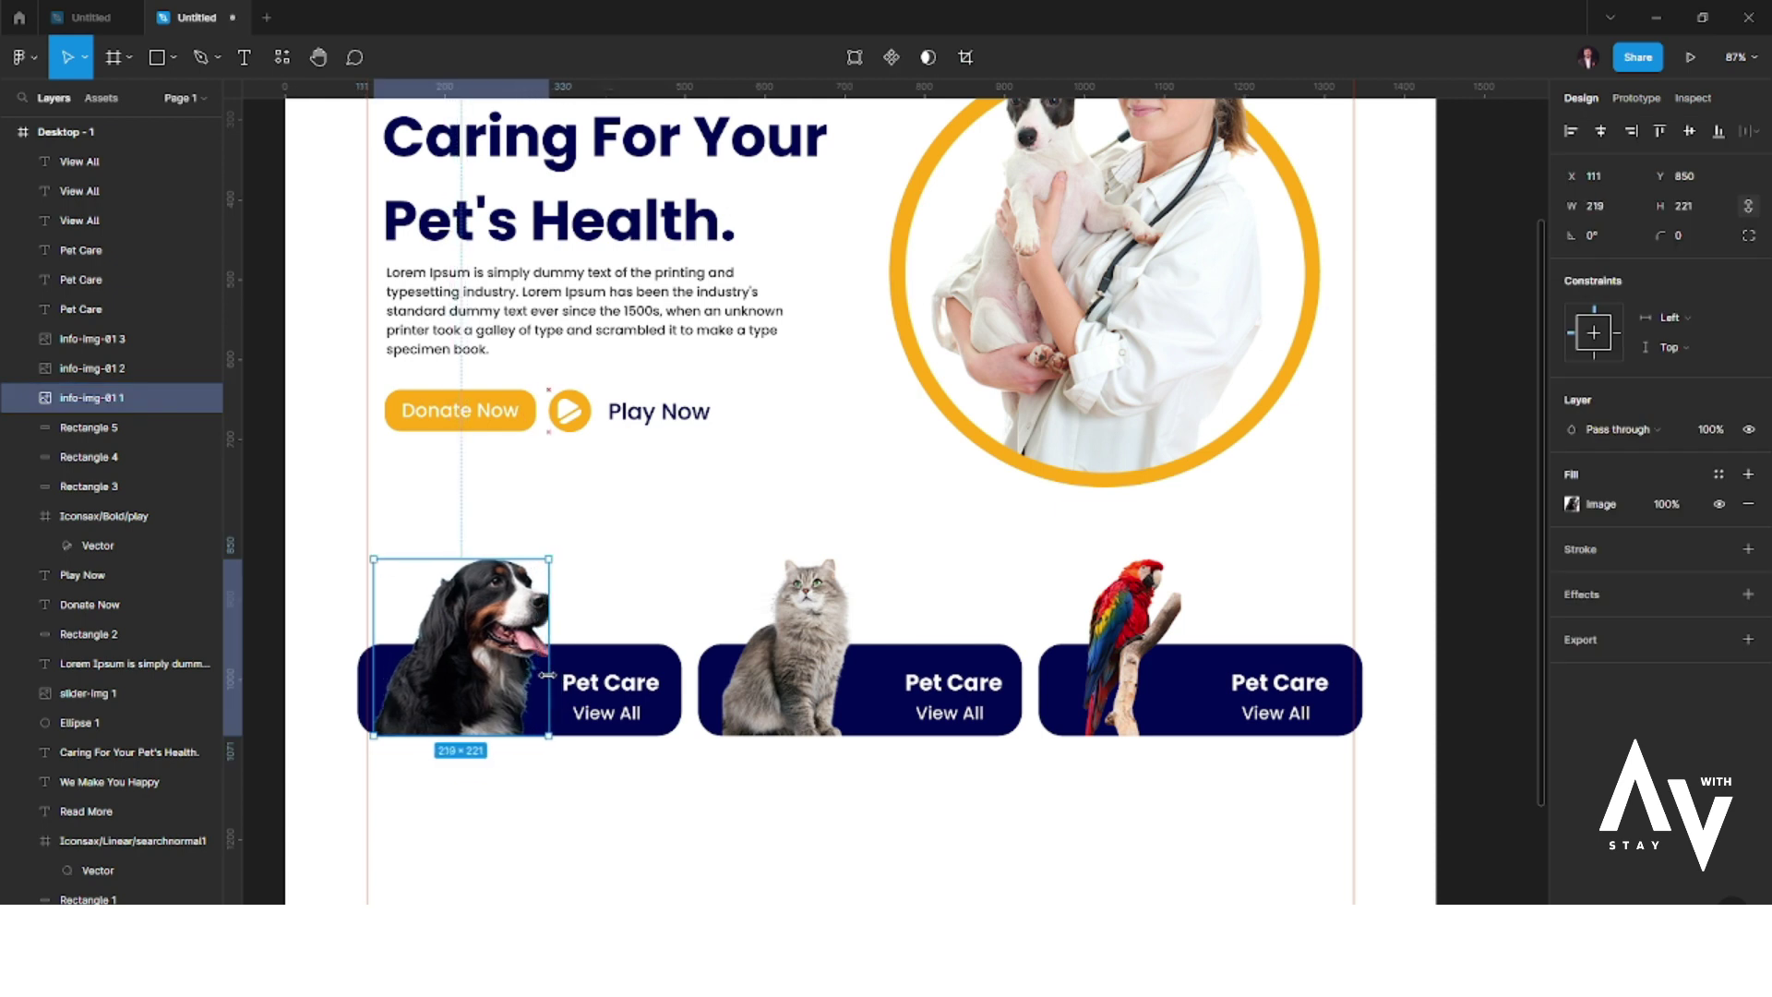
left_click(610, 818)
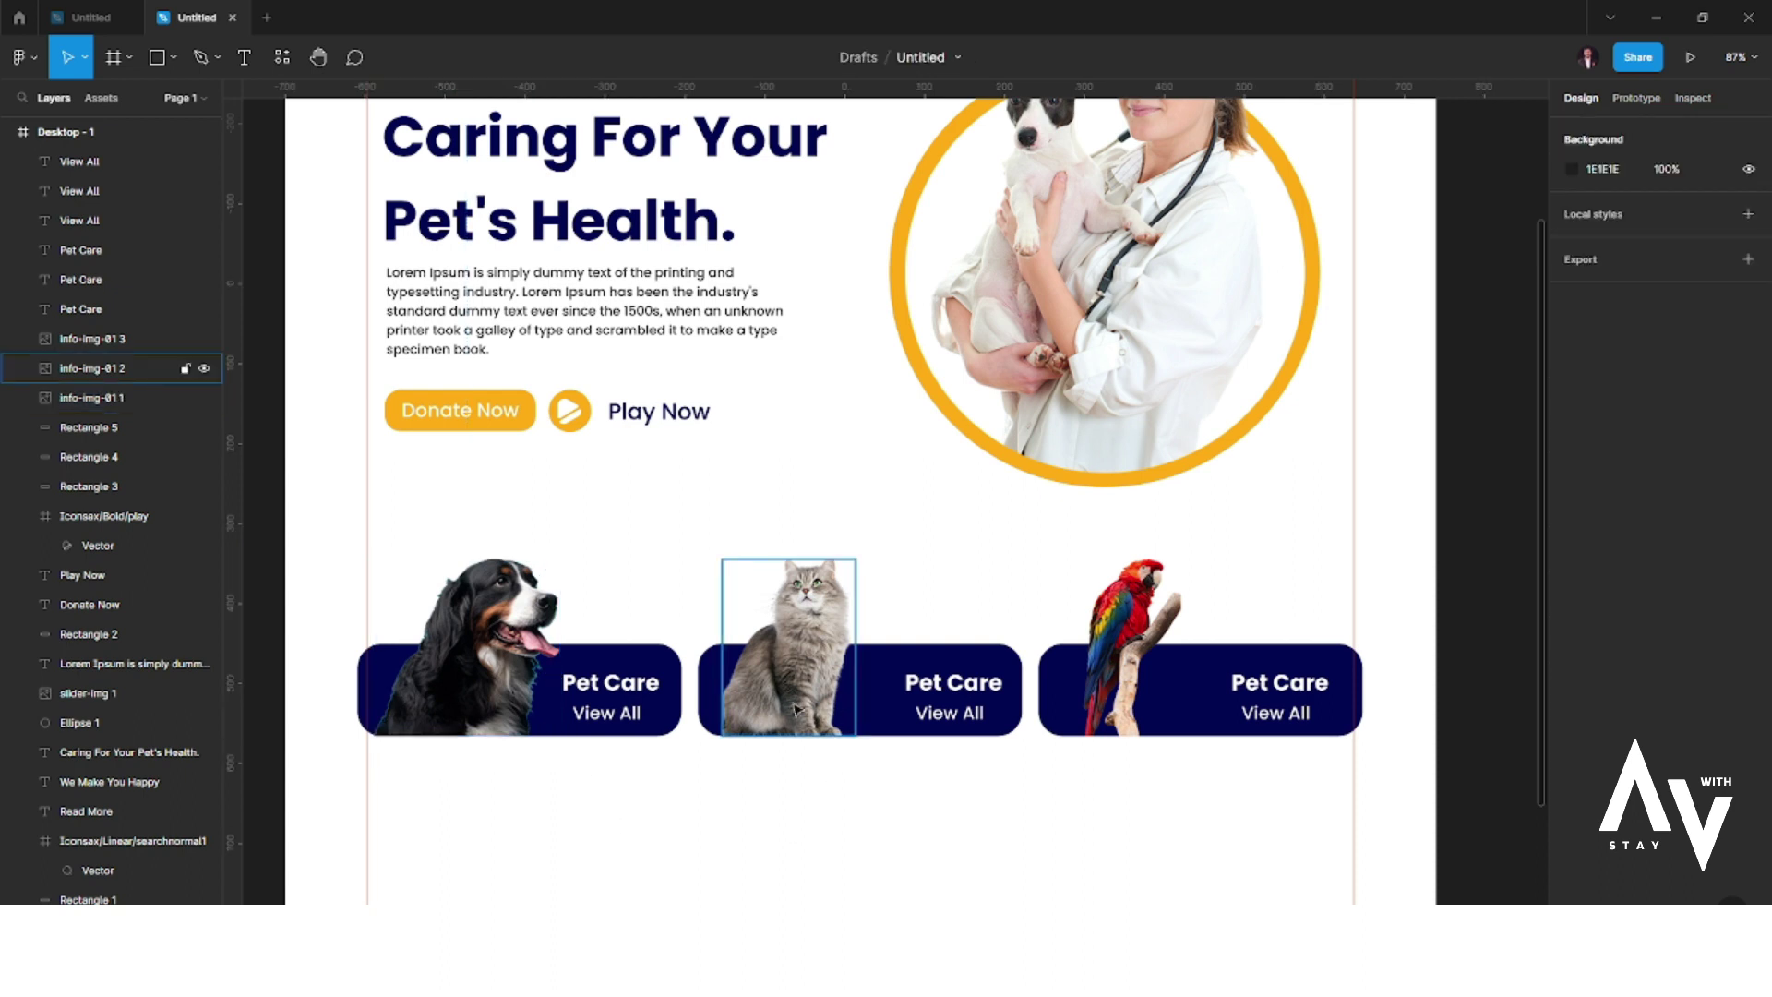
- Shift the cat photo right, widen it to 186, and nudge the parrot photo right
left_click_drag(796, 710, 803, 710)
left_click_drag(866, 651, 878, 650)
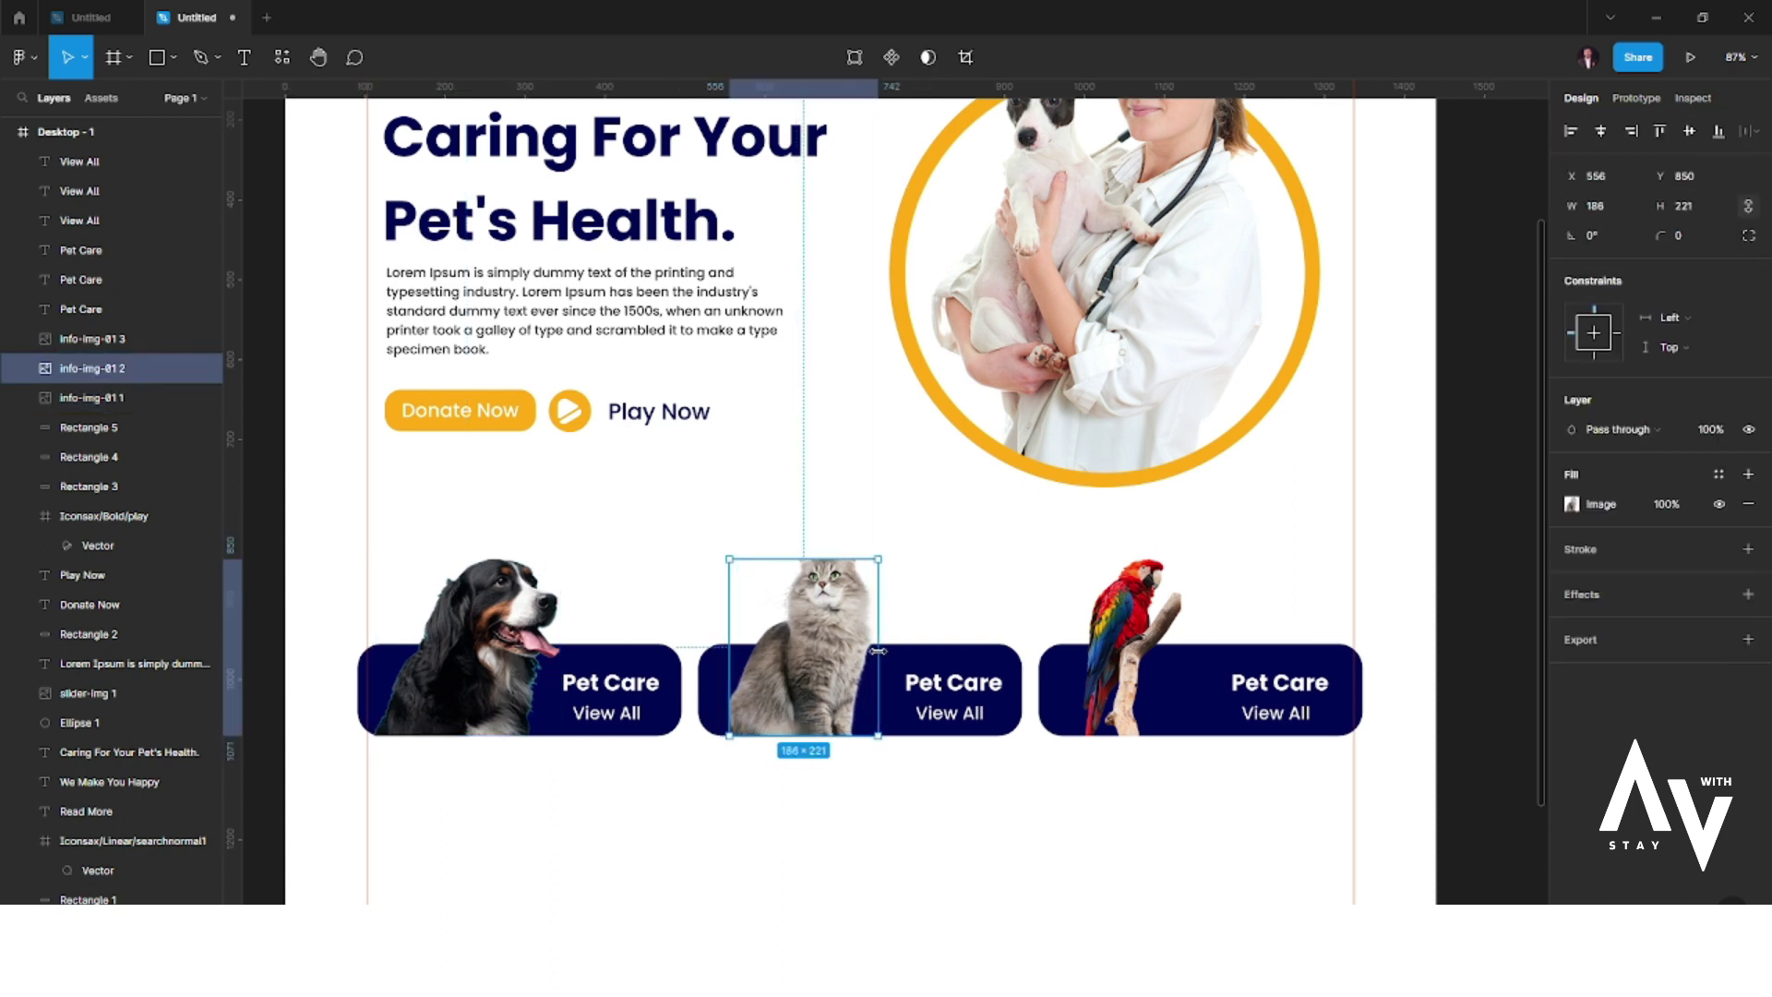
left_click(892, 843)
left_click(803, 646)
left_click(970, 813)
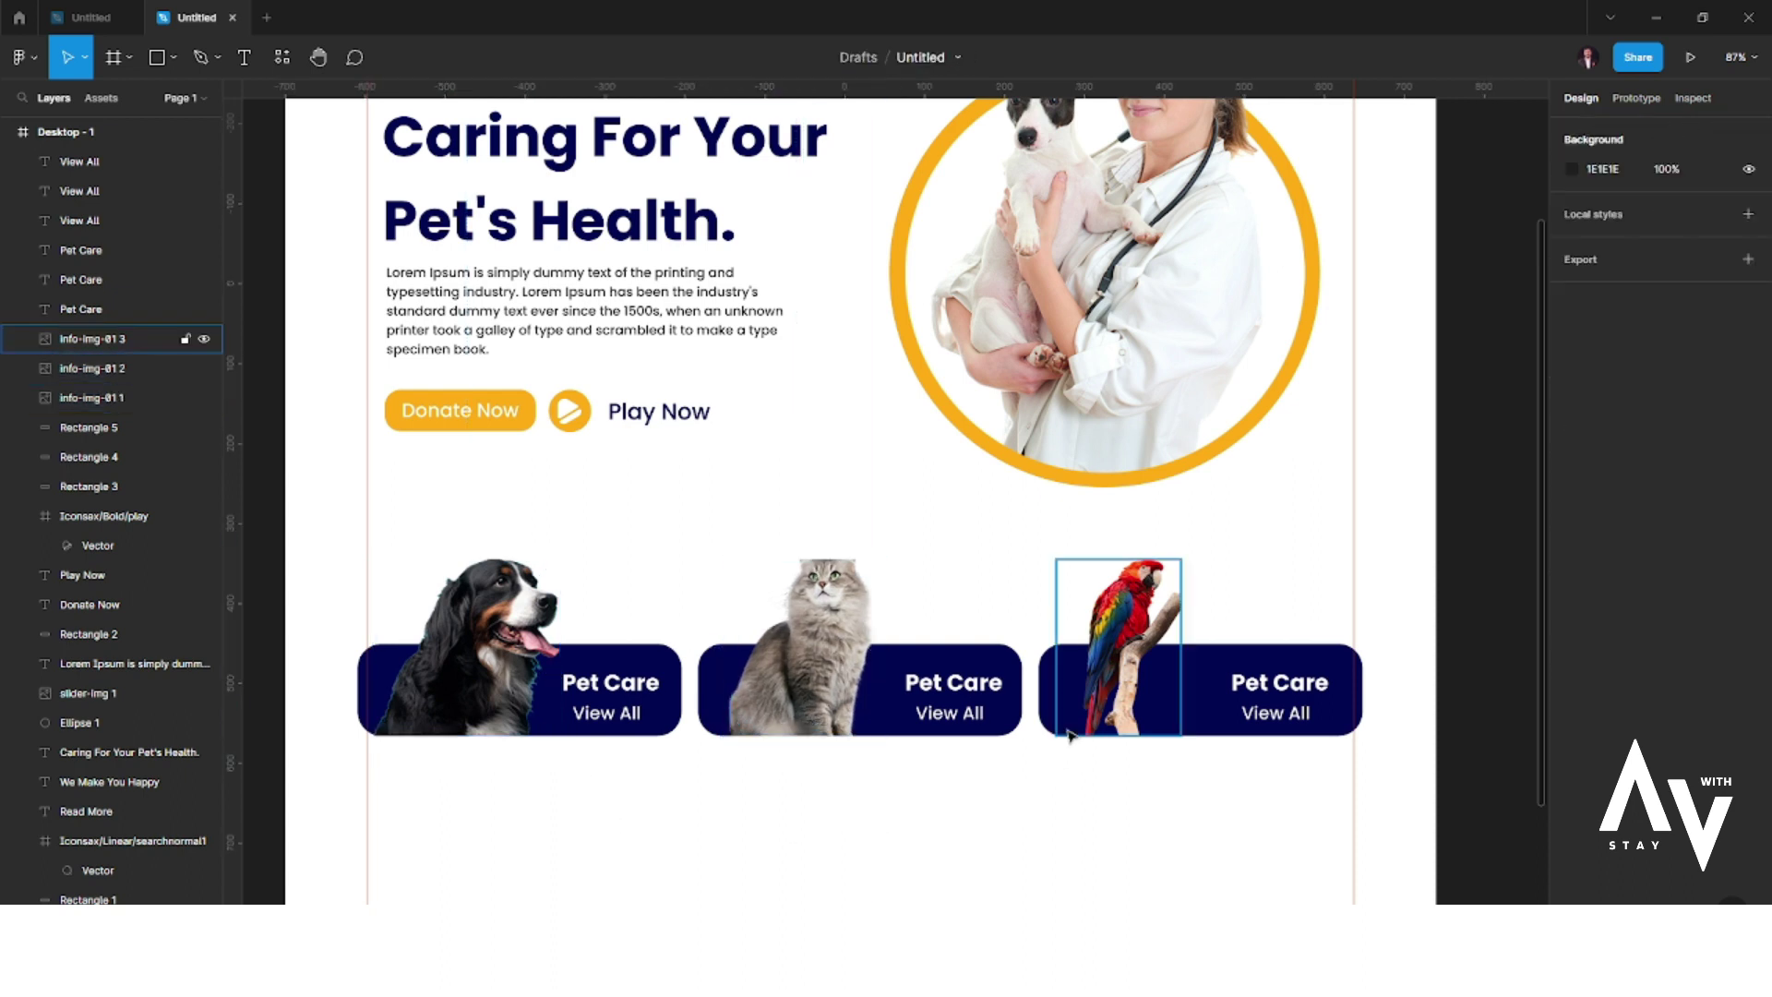
left_click(1118, 646)
left_click_drag(1119, 646, 1128, 646)
left_click(1278, 760)
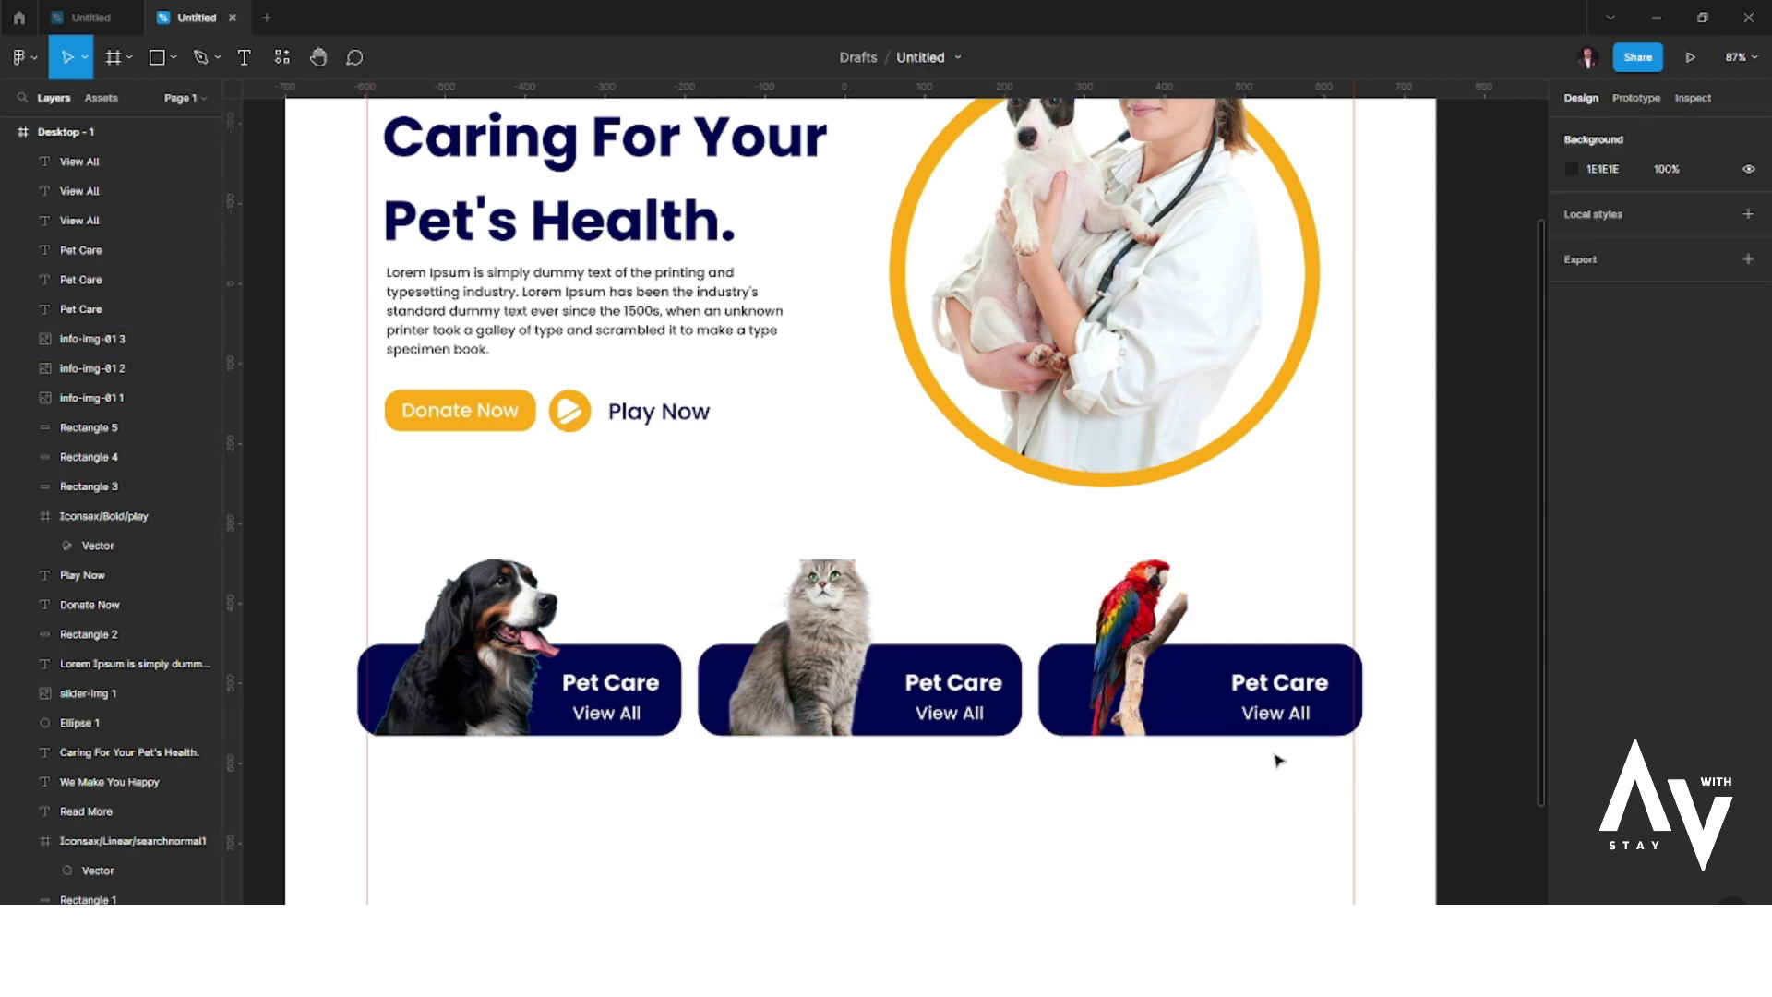
- Shift the Pet Care and View All labels left in the parrot and cat cards
left_click(1299, 694)
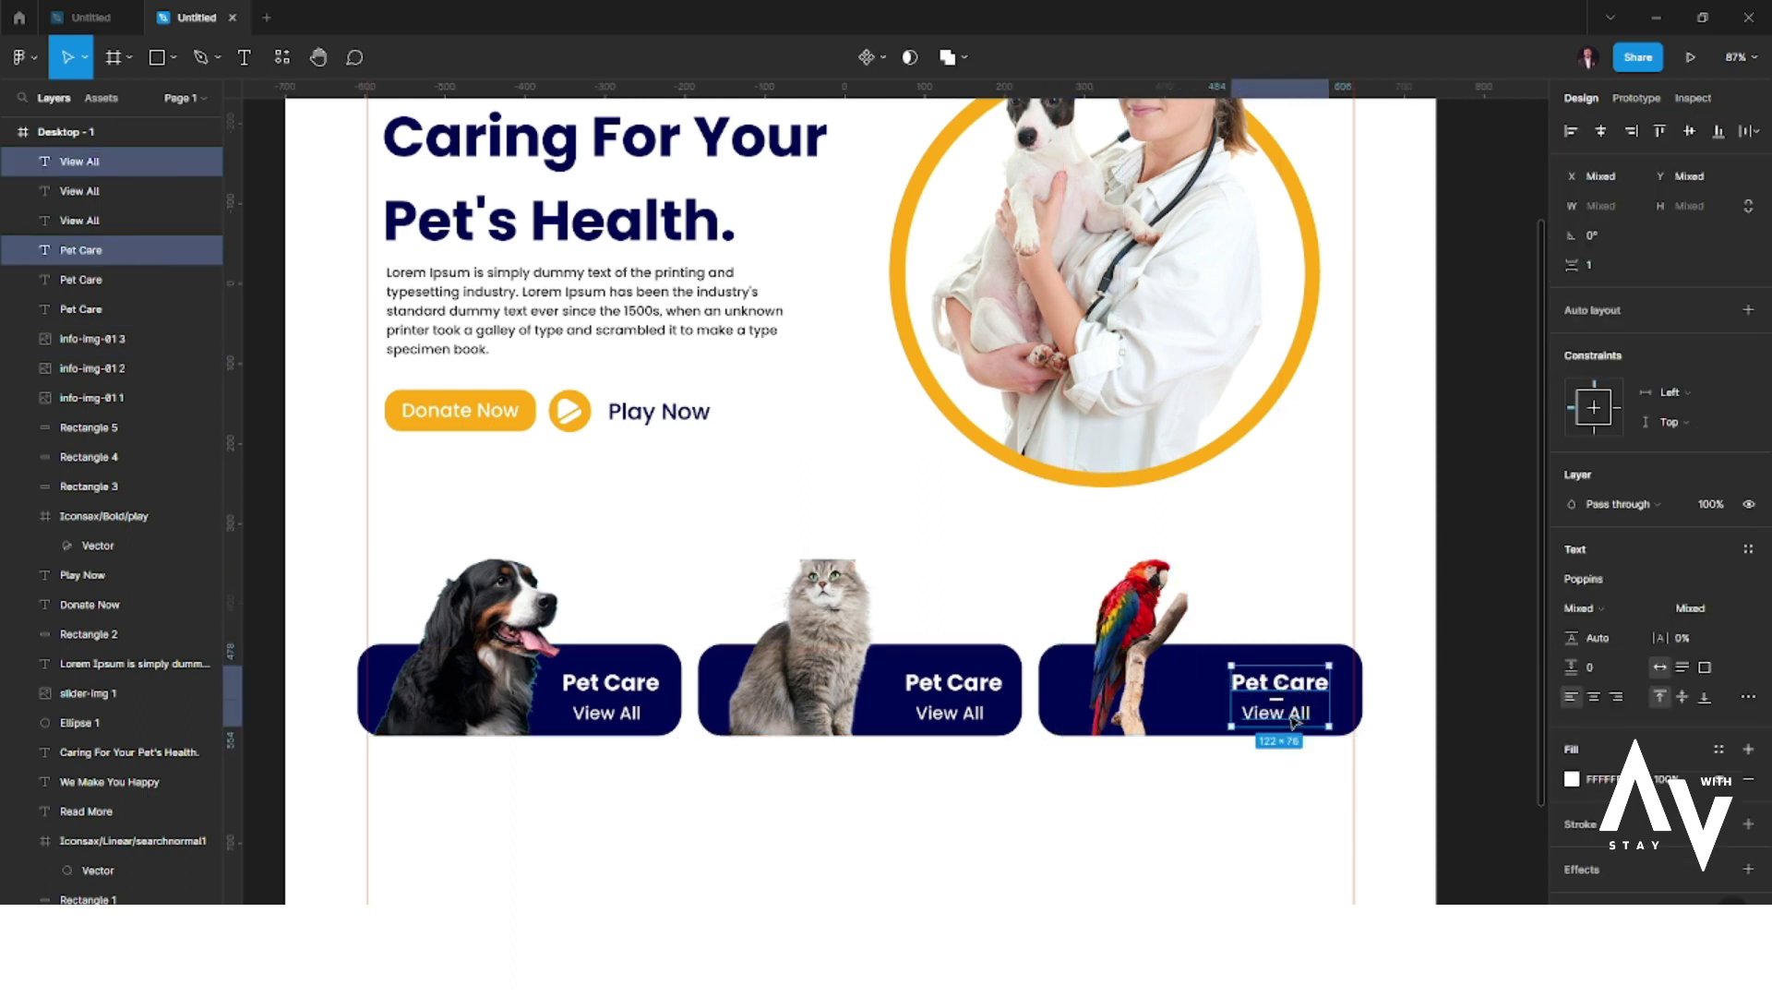
key("shift+Left")
key("shift+Left")
key("Left")
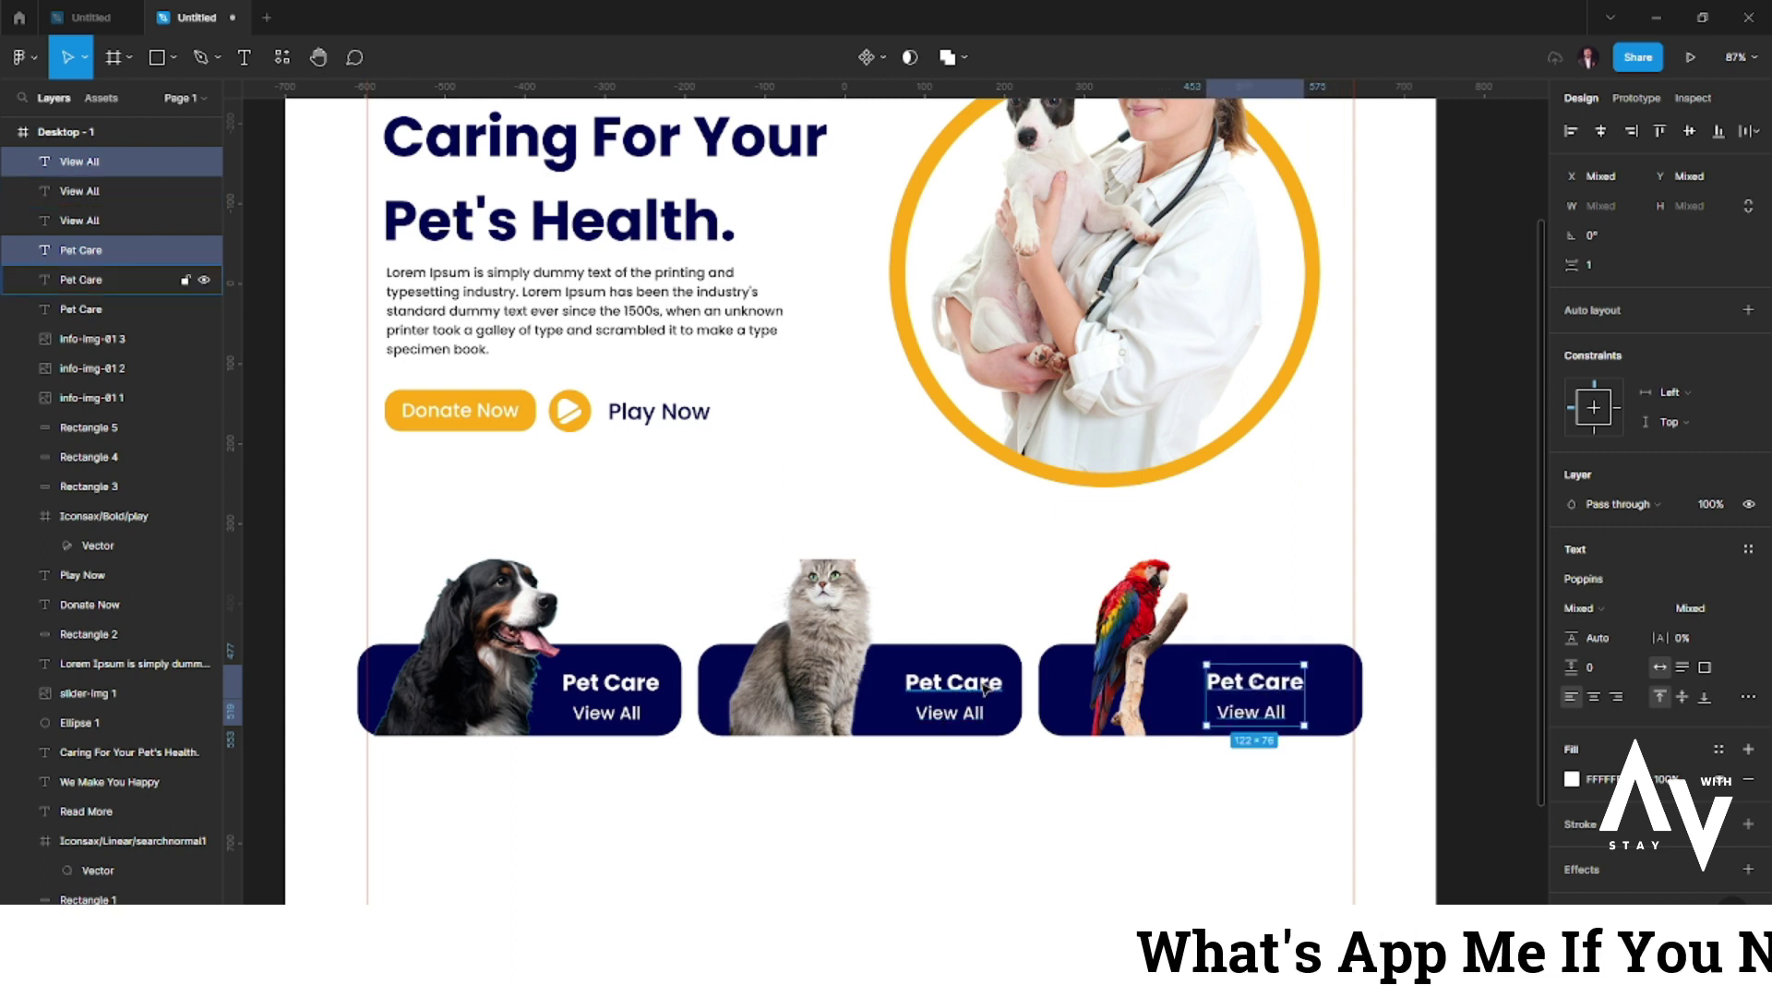
left_click(954, 683)
left_click(968, 715, "shift")
key("shift+Left")
key("Left")
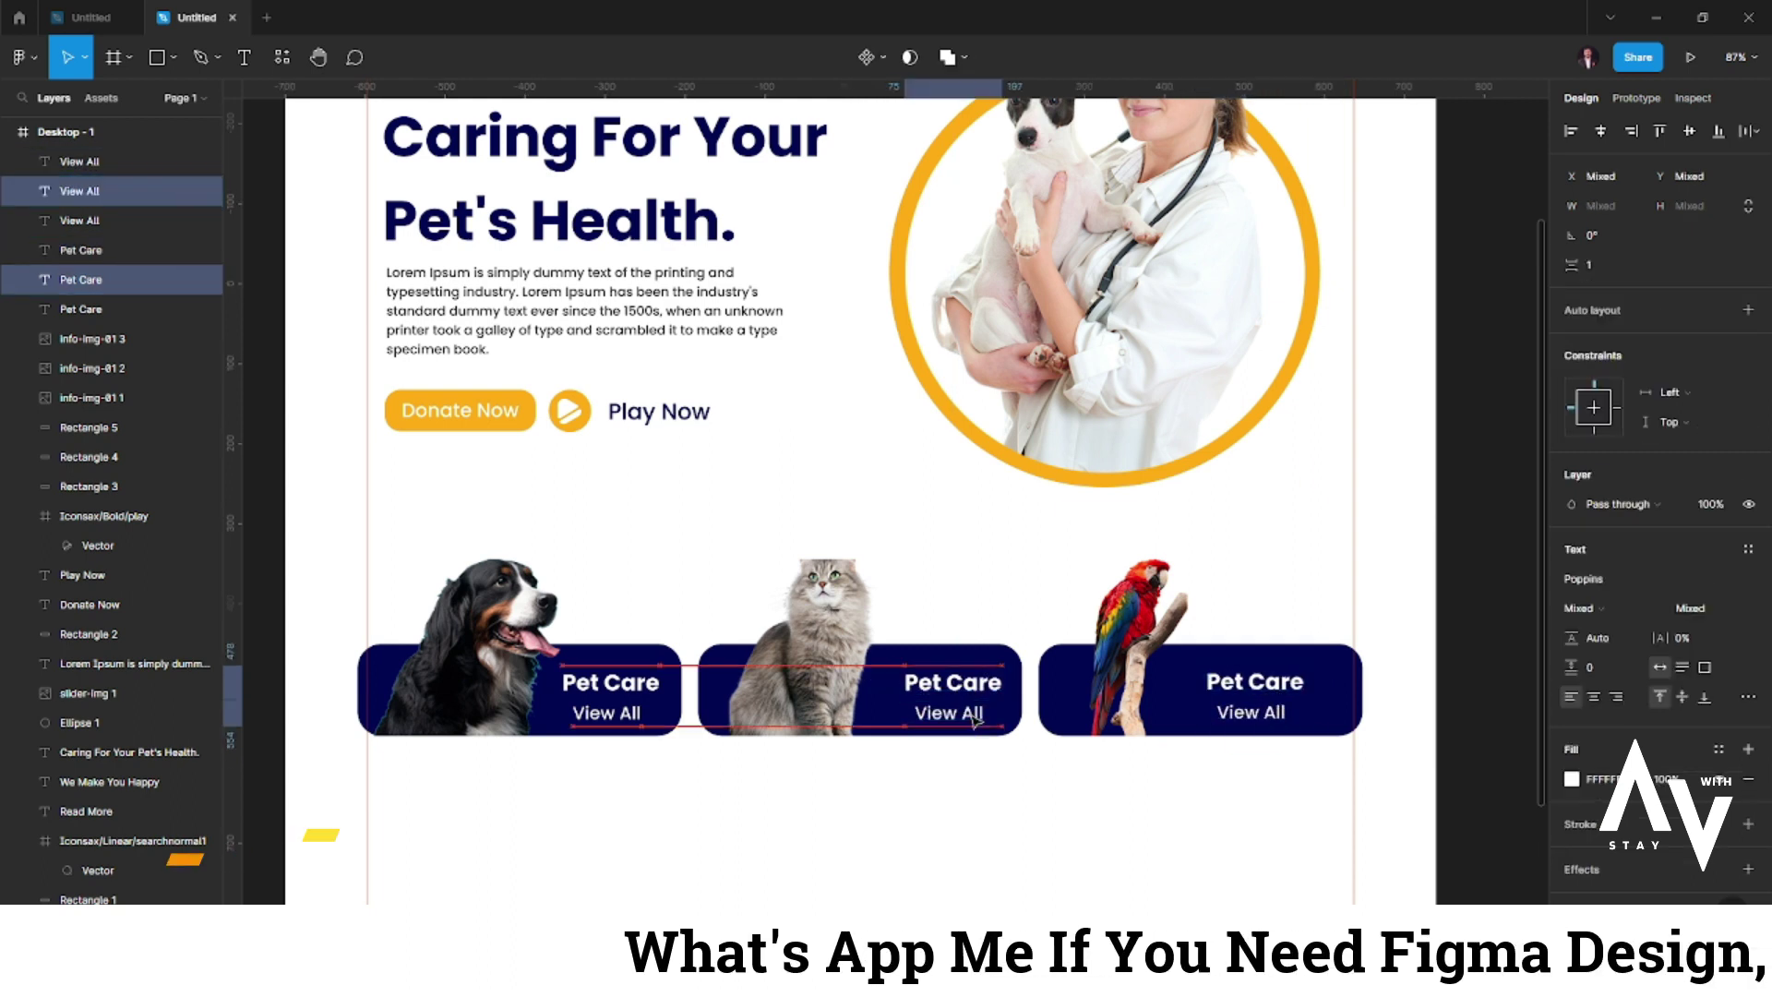
left_click(990, 817)
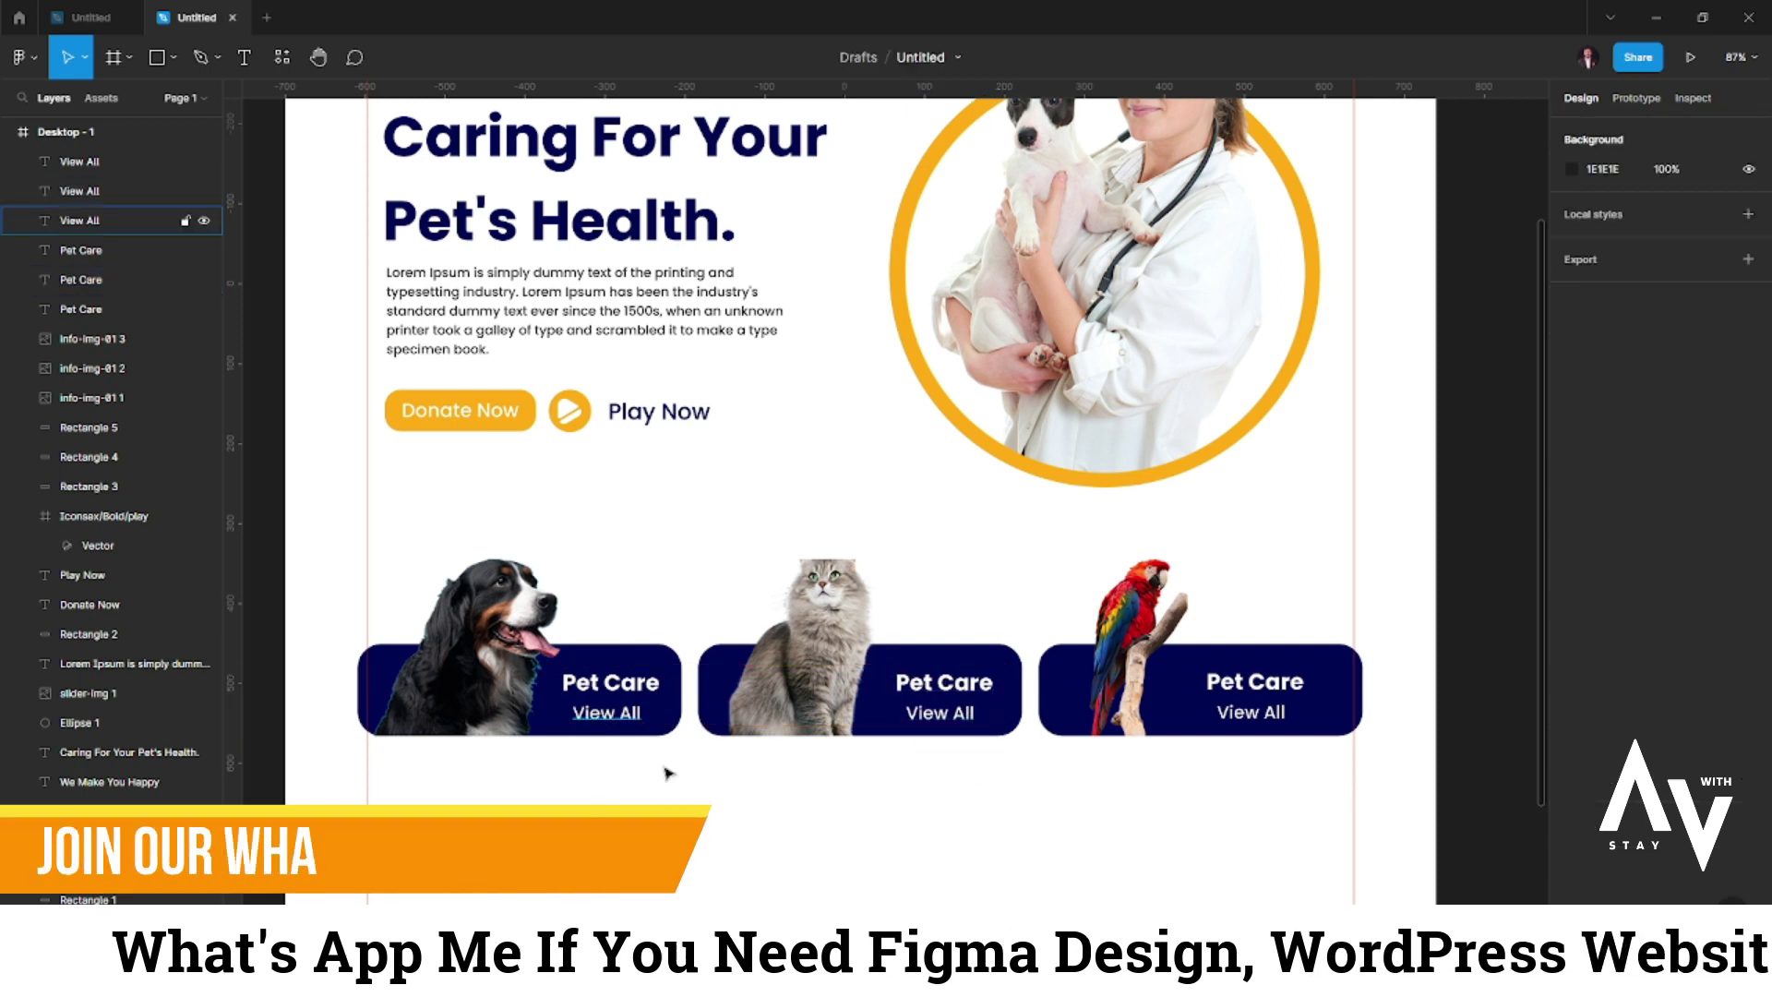
- Stretch the cat photo taller at the top, then scale it down slightly
left_click(849, 604)
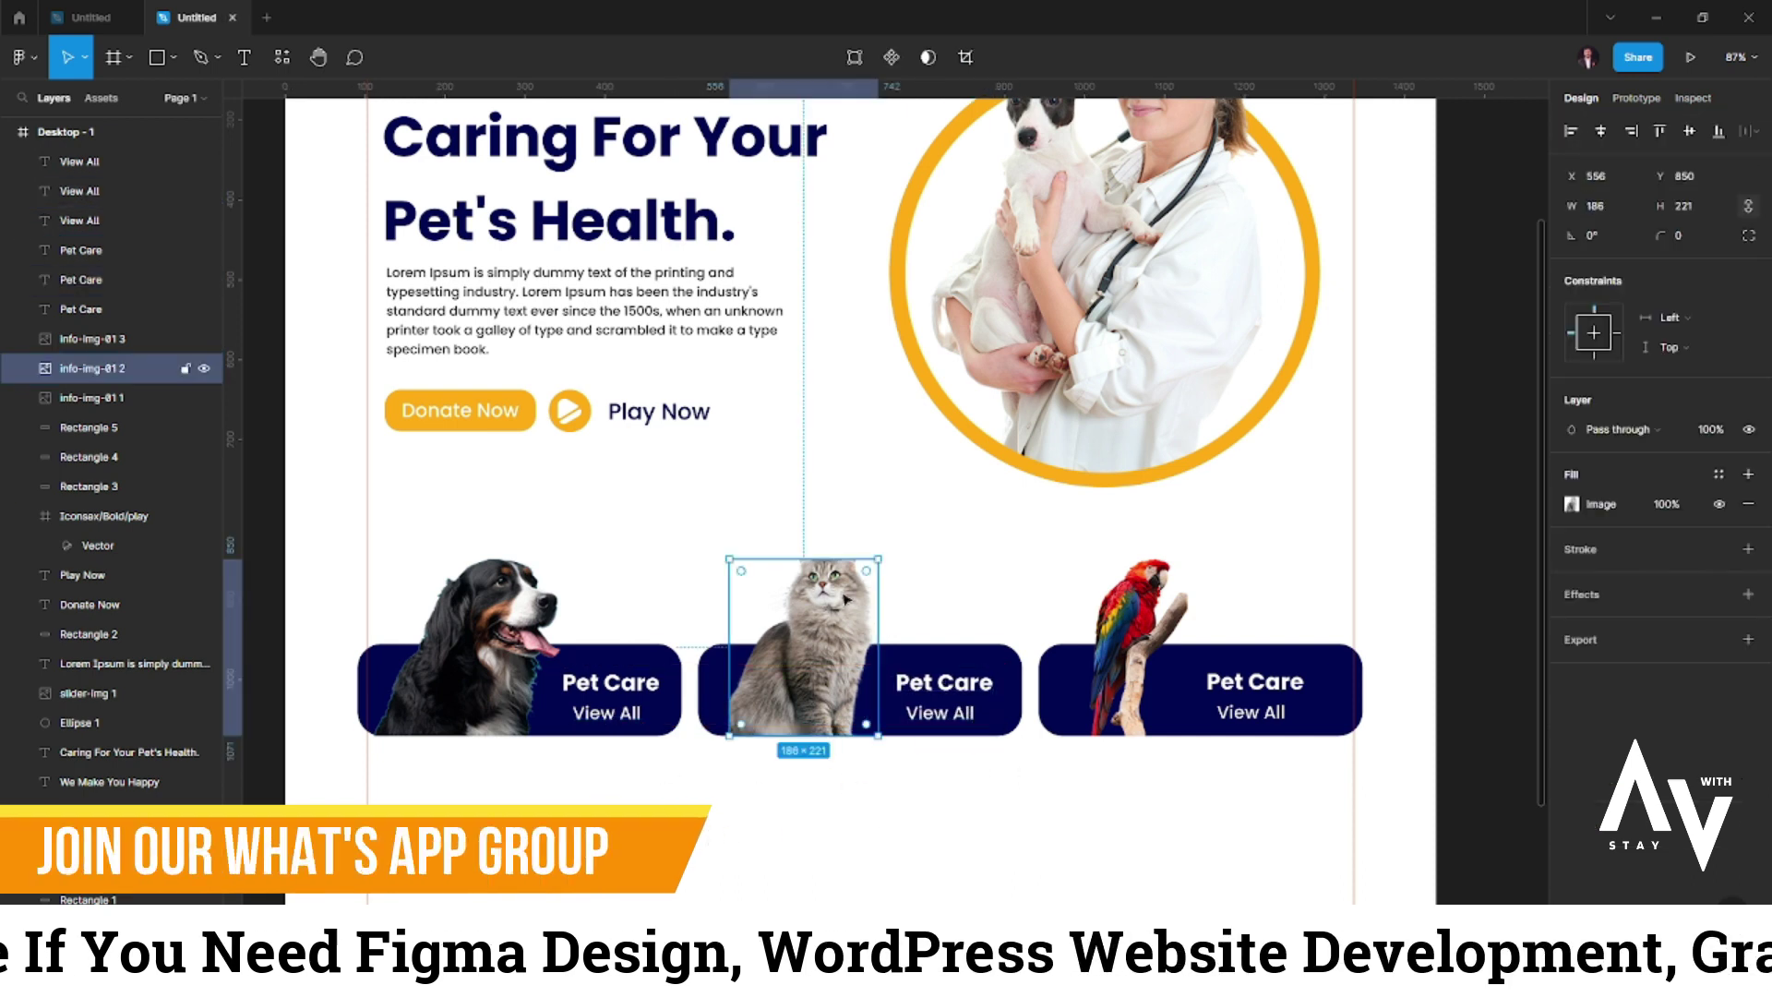
left_click_drag(827, 559, 827, 535)
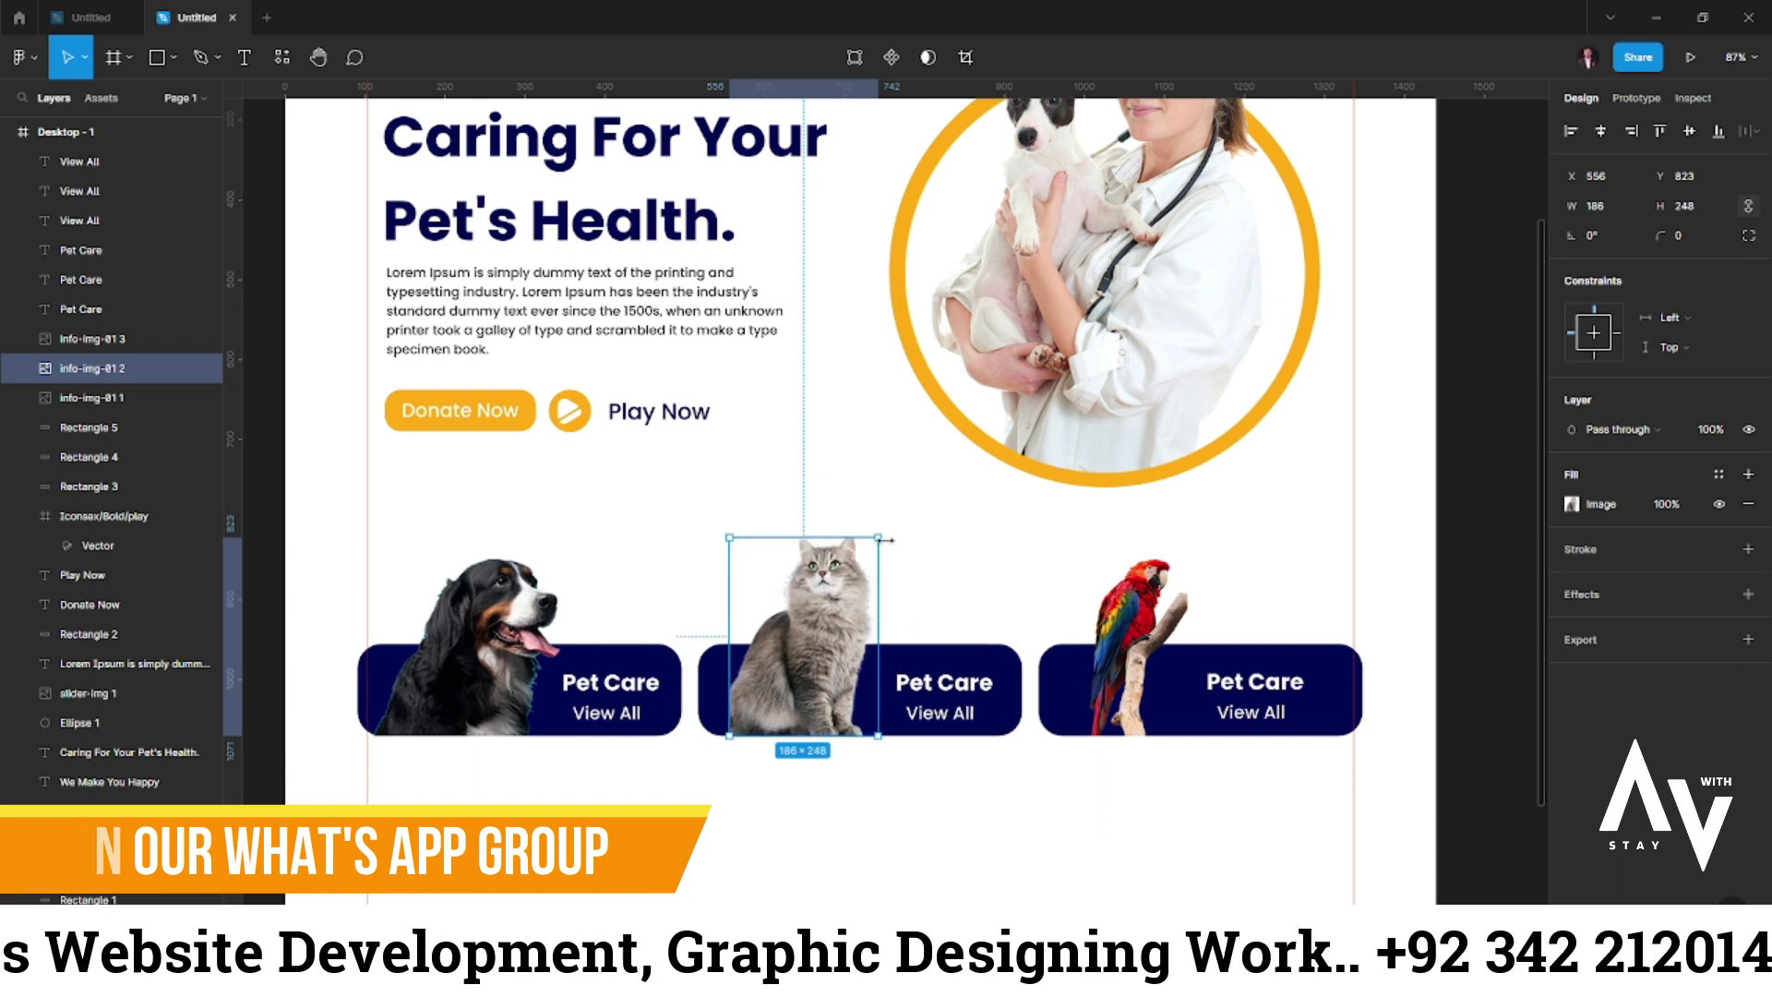
left_click_drag(878, 537, 868, 547)
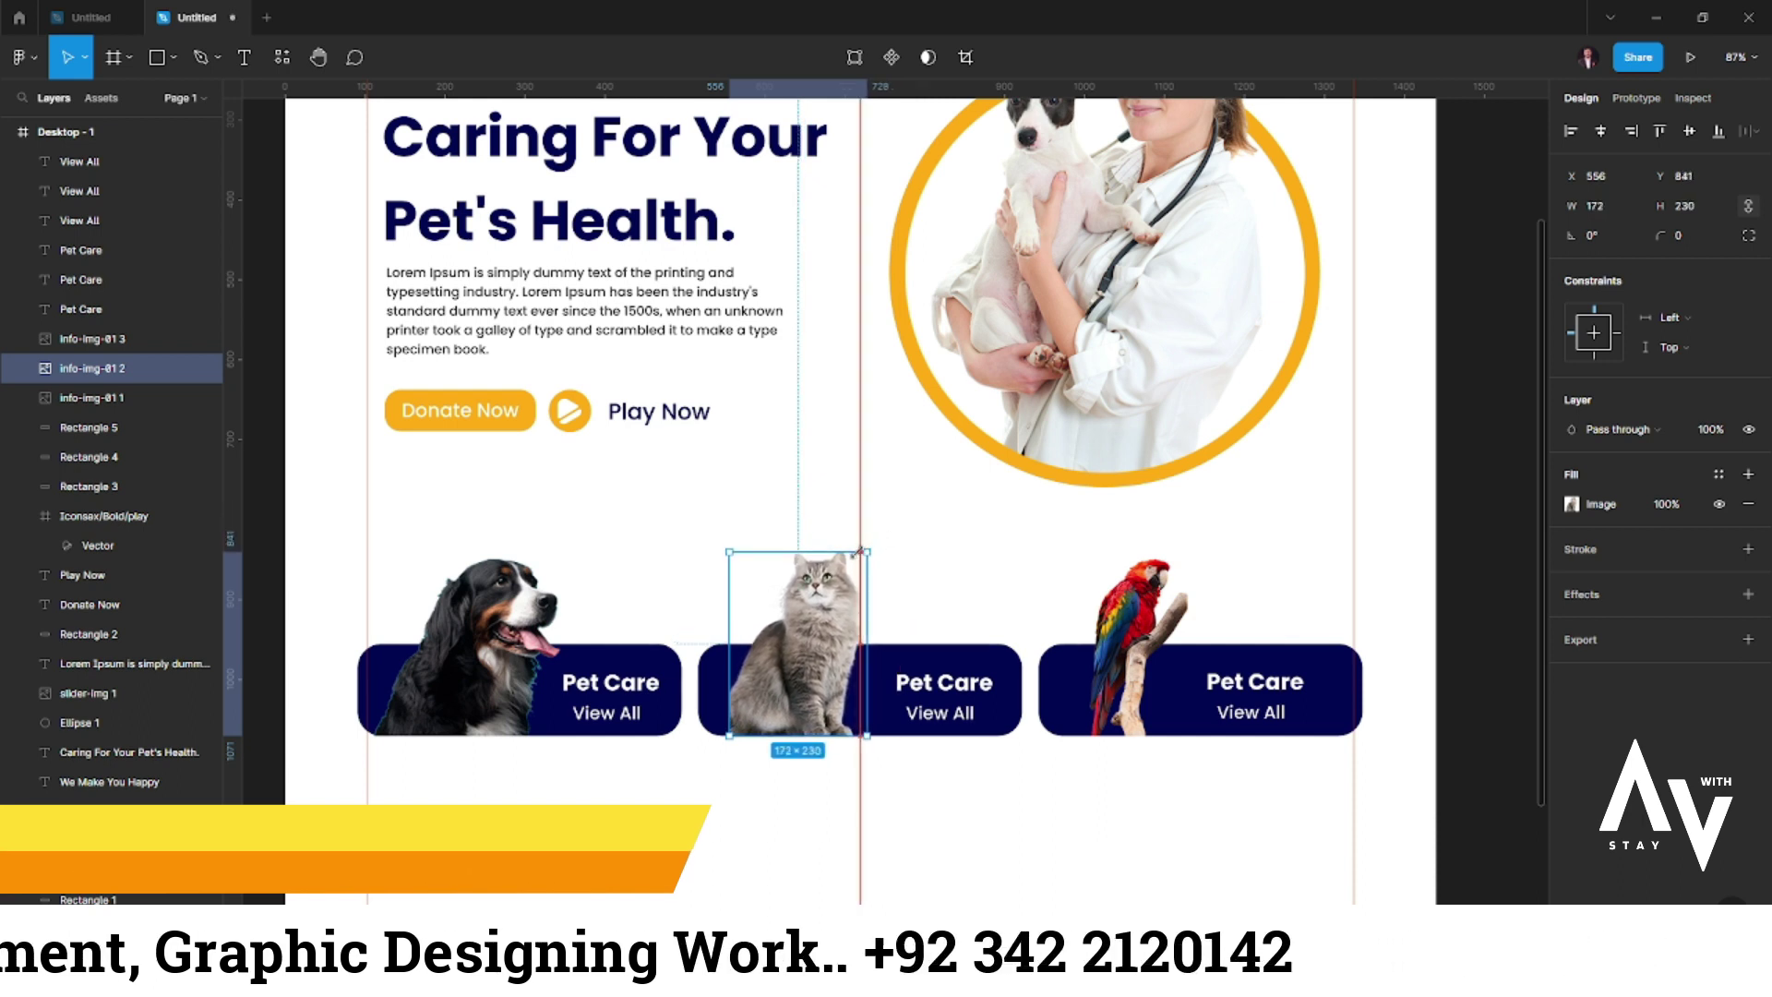
left_click(891, 822)
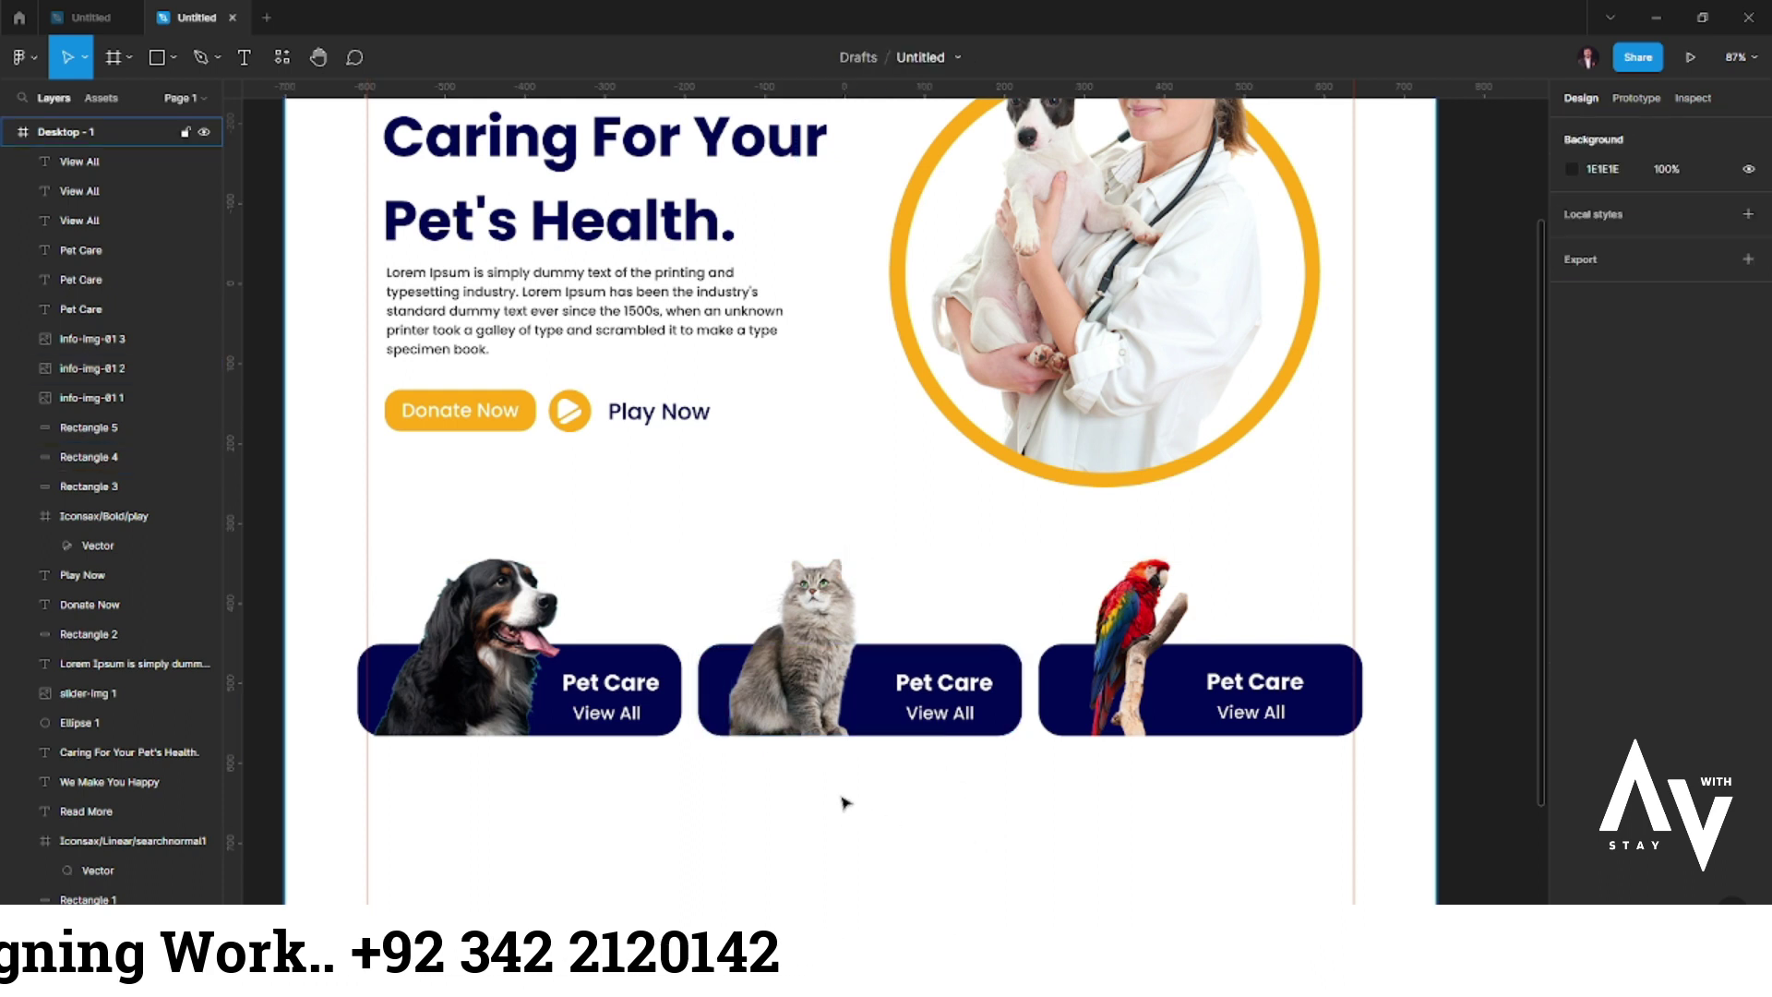
- Drag the Desktop - 1 frame's bottom edge down to leave blank space below the cards
scroll(843, 799, "down", 4, "ctrl")
scroll(843, 803, "down", 2, "ctrl")
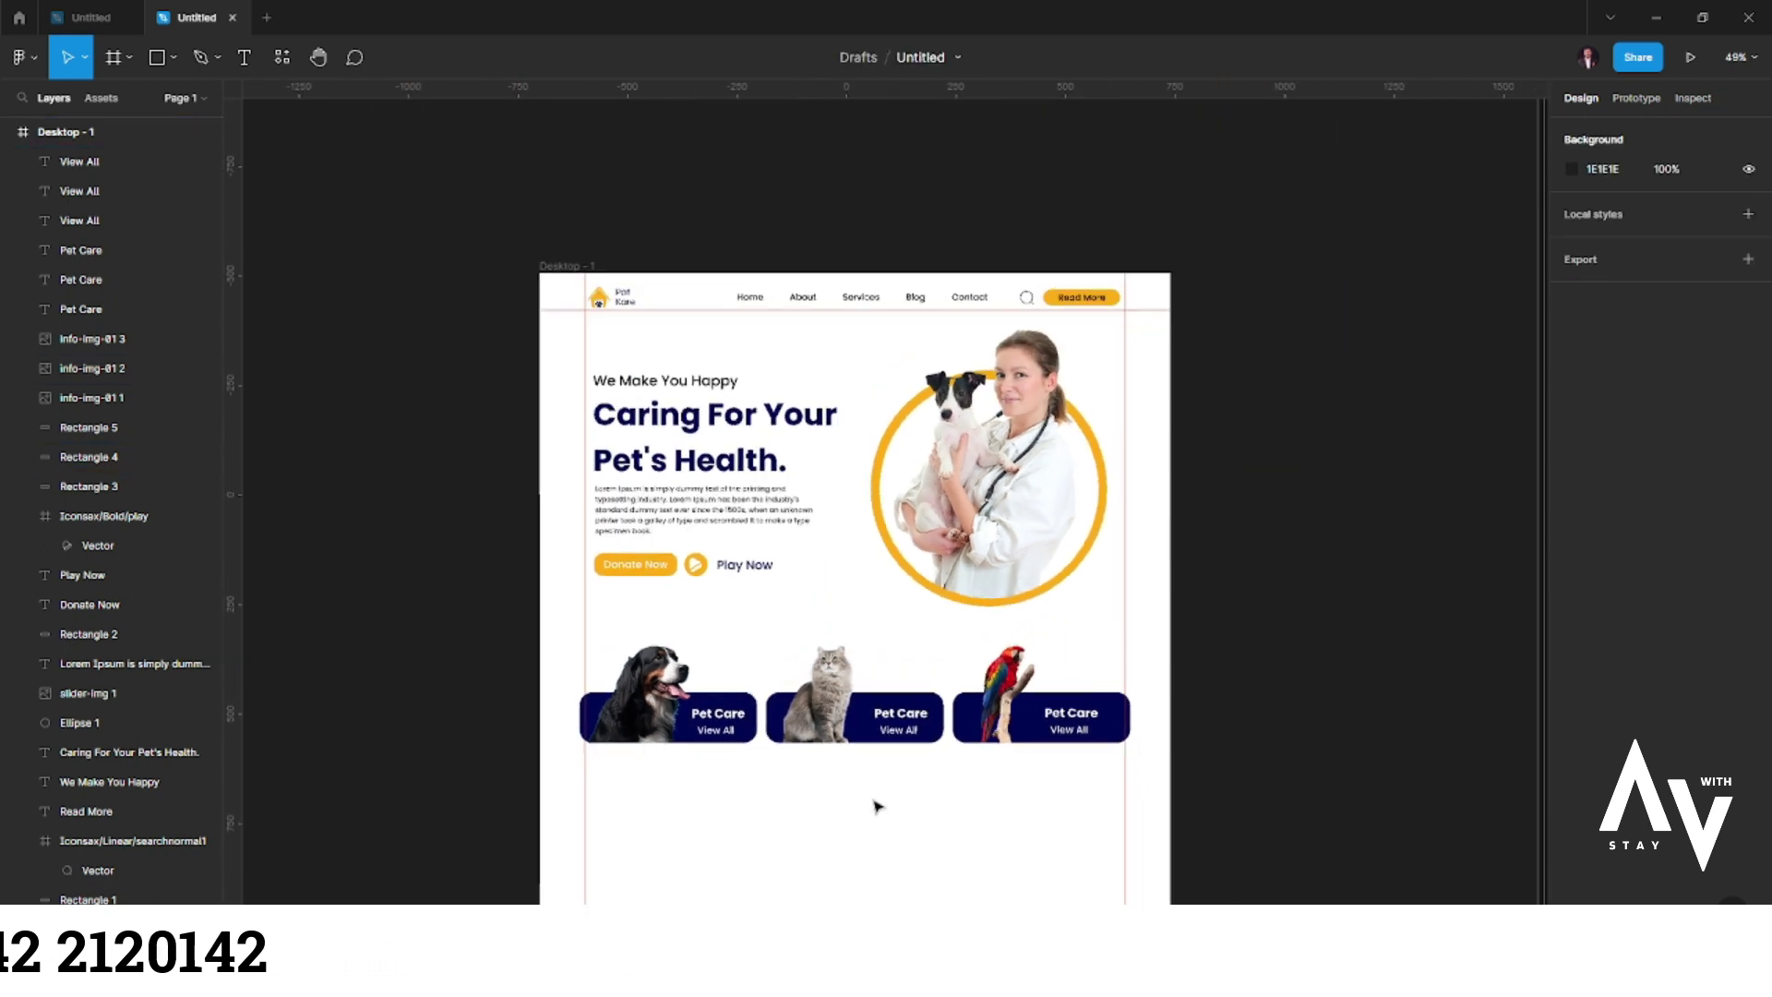
scroll(843, 803, "down", 1, "ctrl")
scroll(868, 803, "down", 1, "ctrl")
scroll(886, 803, "down", 3)
scroll(881, 720, "down", 3)
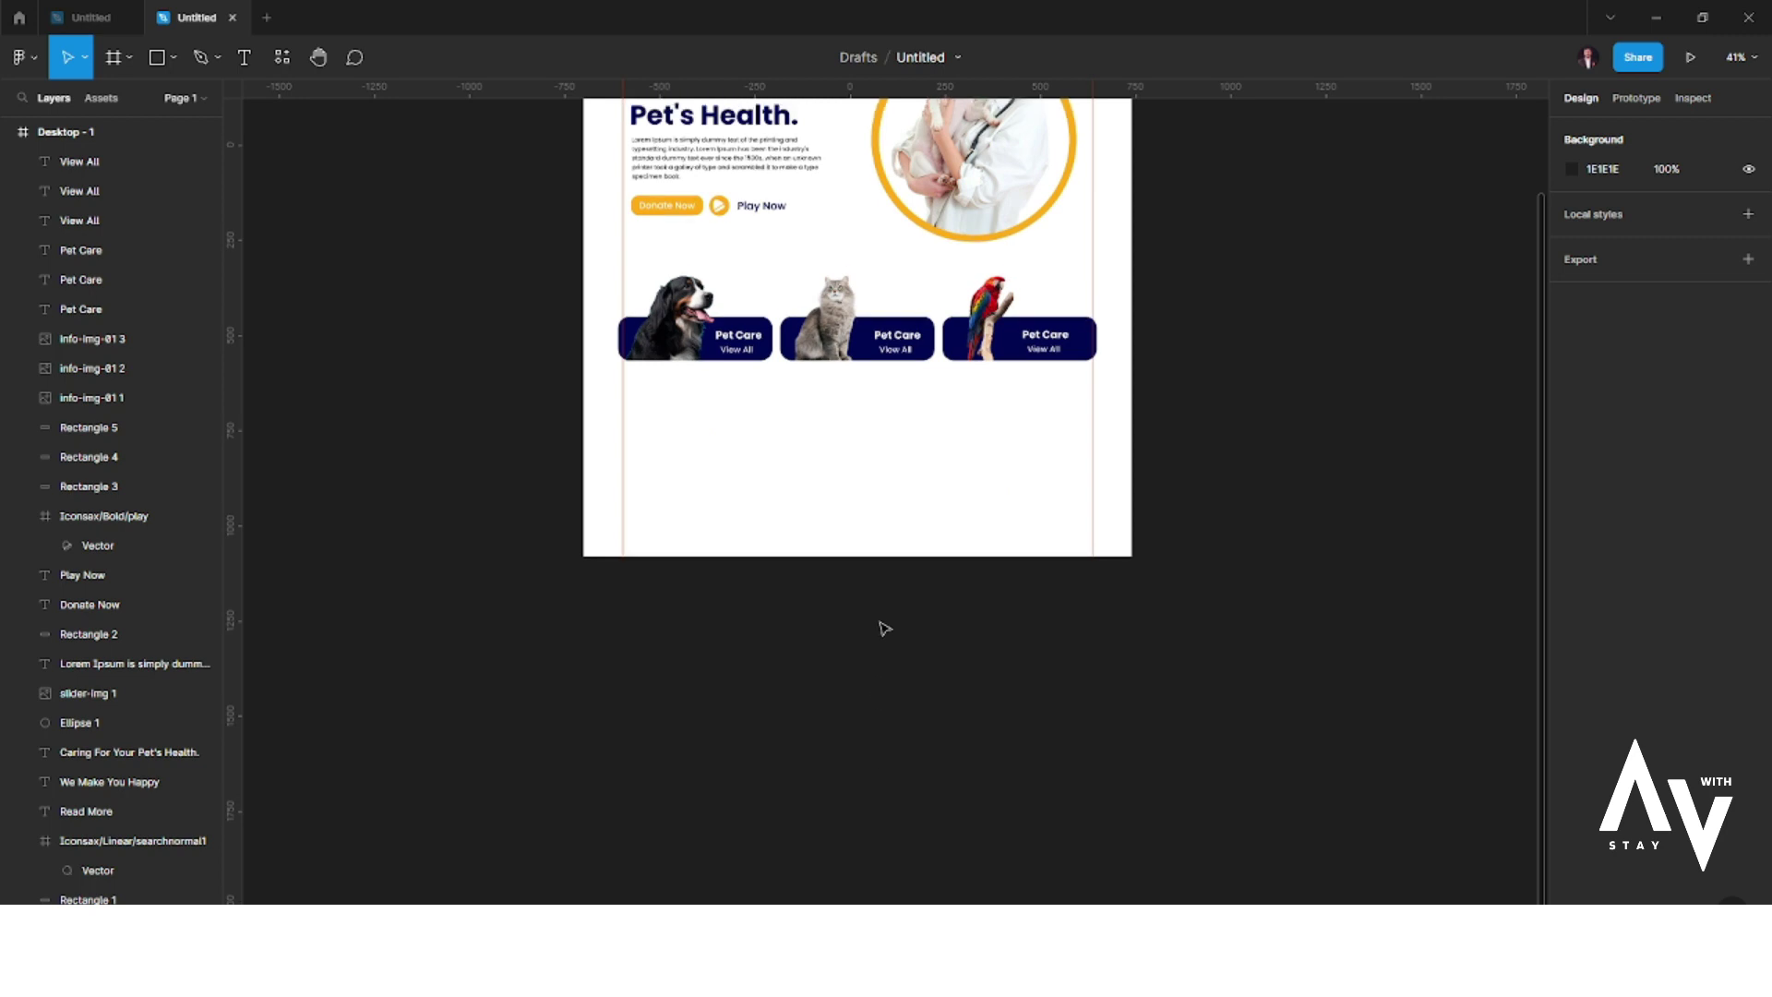
scroll(895, 526, "up", 1, "ctrl")
scroll(894, 527, "up", 3, "ctrl")
scroll(652, 573, "up", 1)
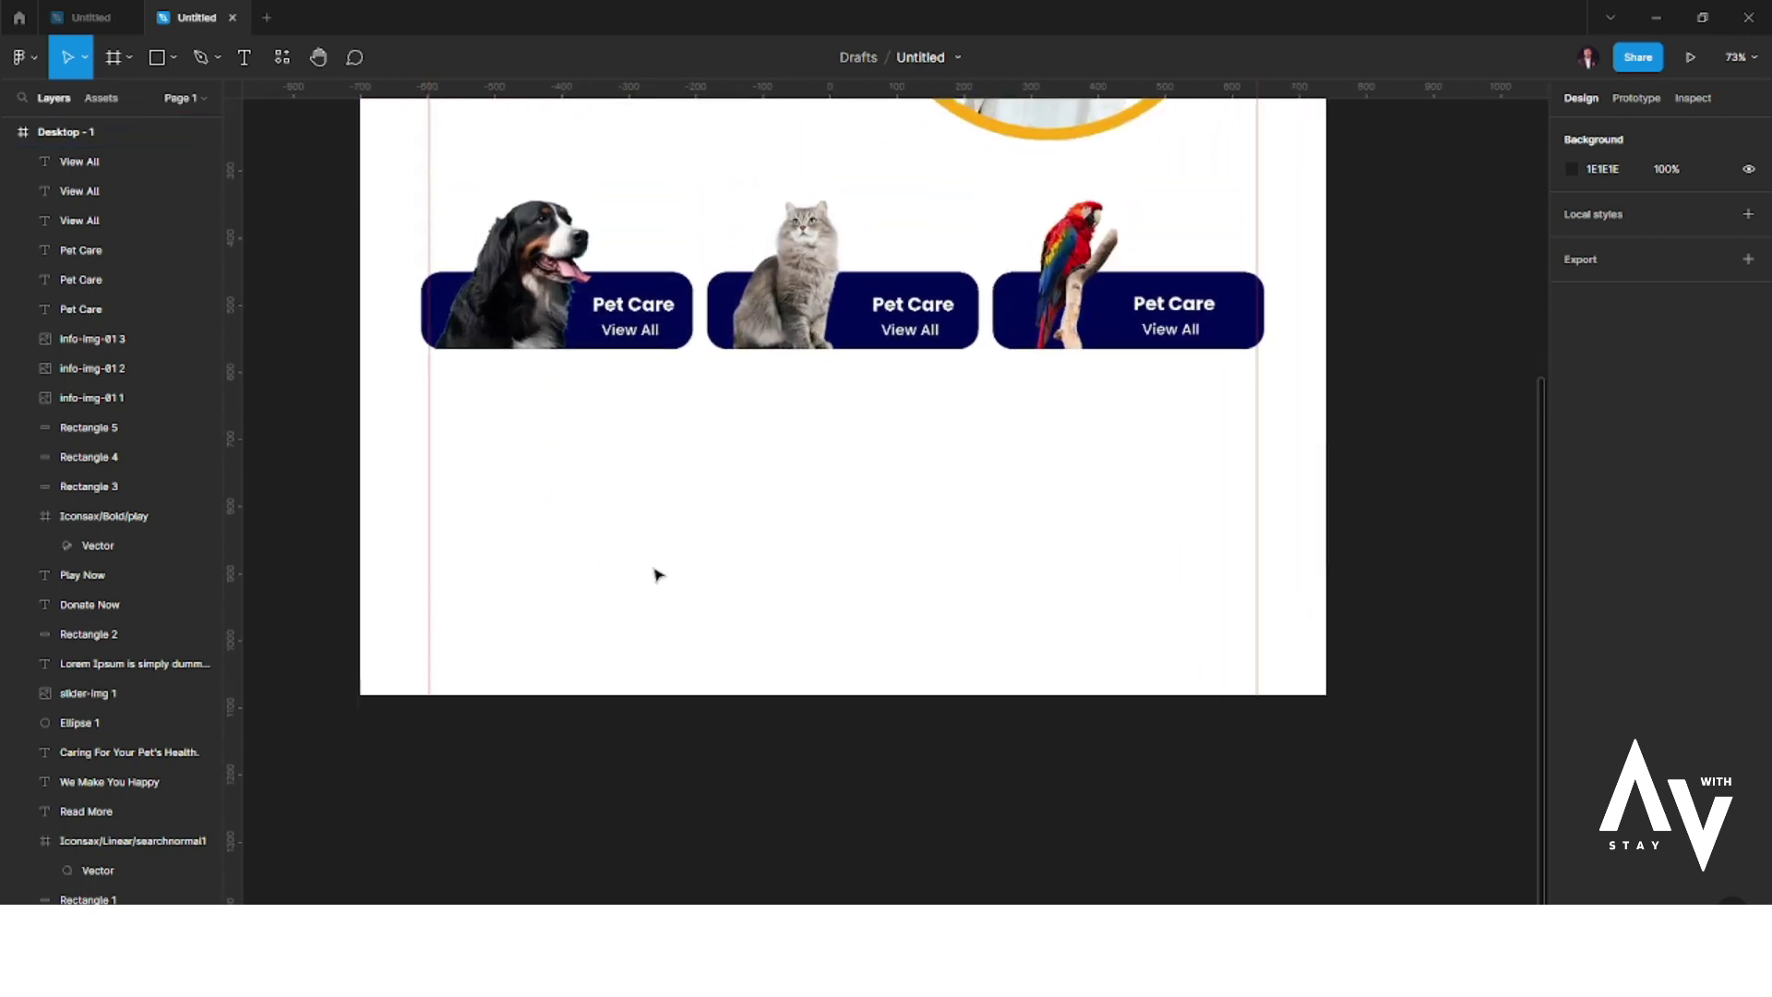
scroll(661, 574, "up", 1, "ctrl")
scroll(696, 581, "up", 2)
scroll(679, 603, "up", 1, "ctrl")
scroll(679, 602, "down", 2, "ctrl")
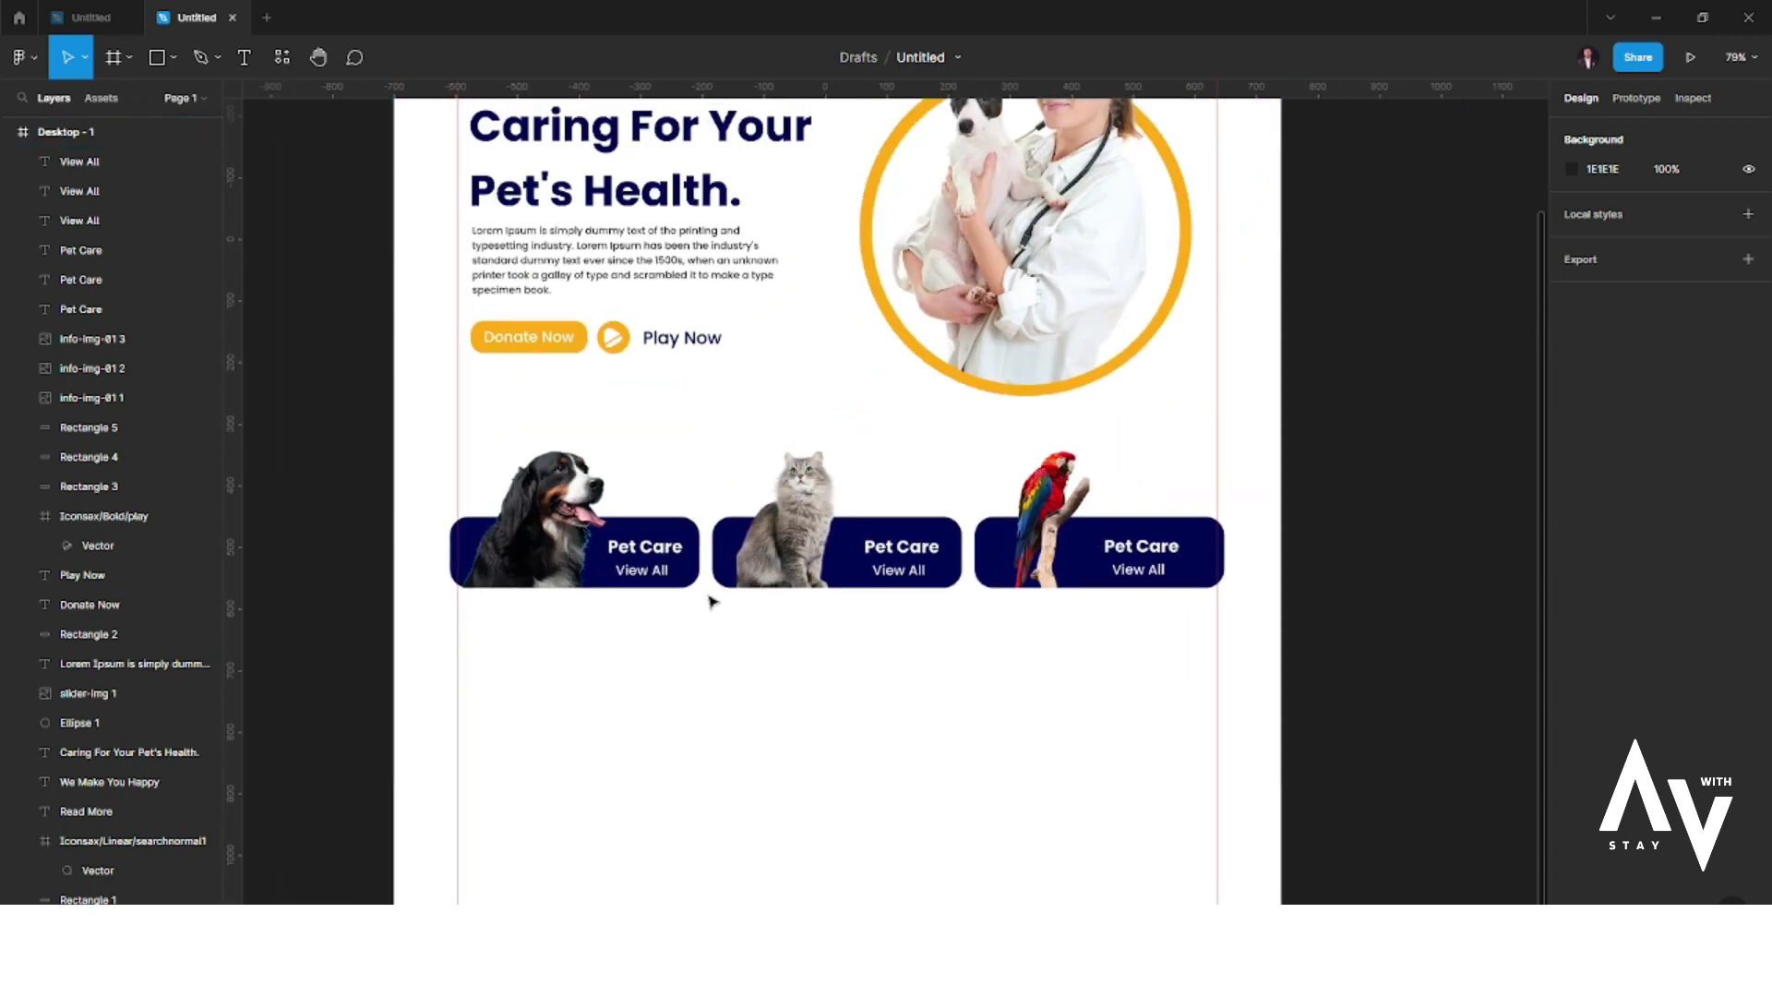
left_click(122, 131)
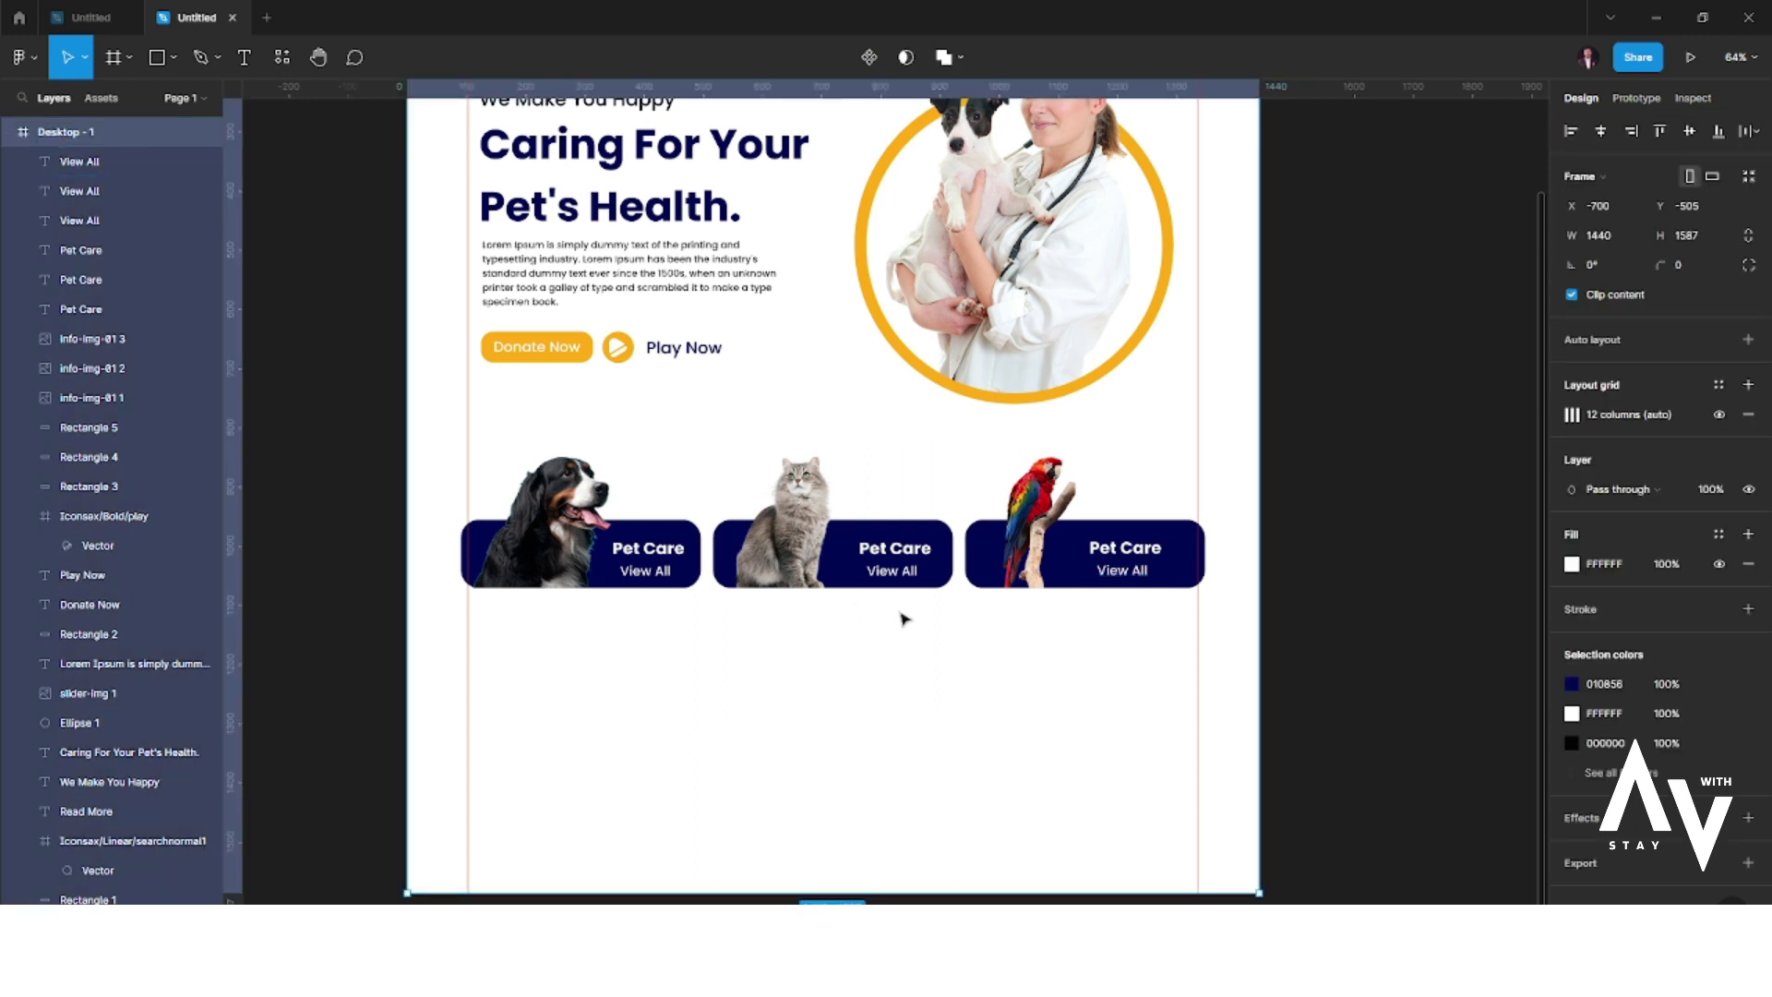
scroll(900, 619, "down", 2)
left_click(852, 728)
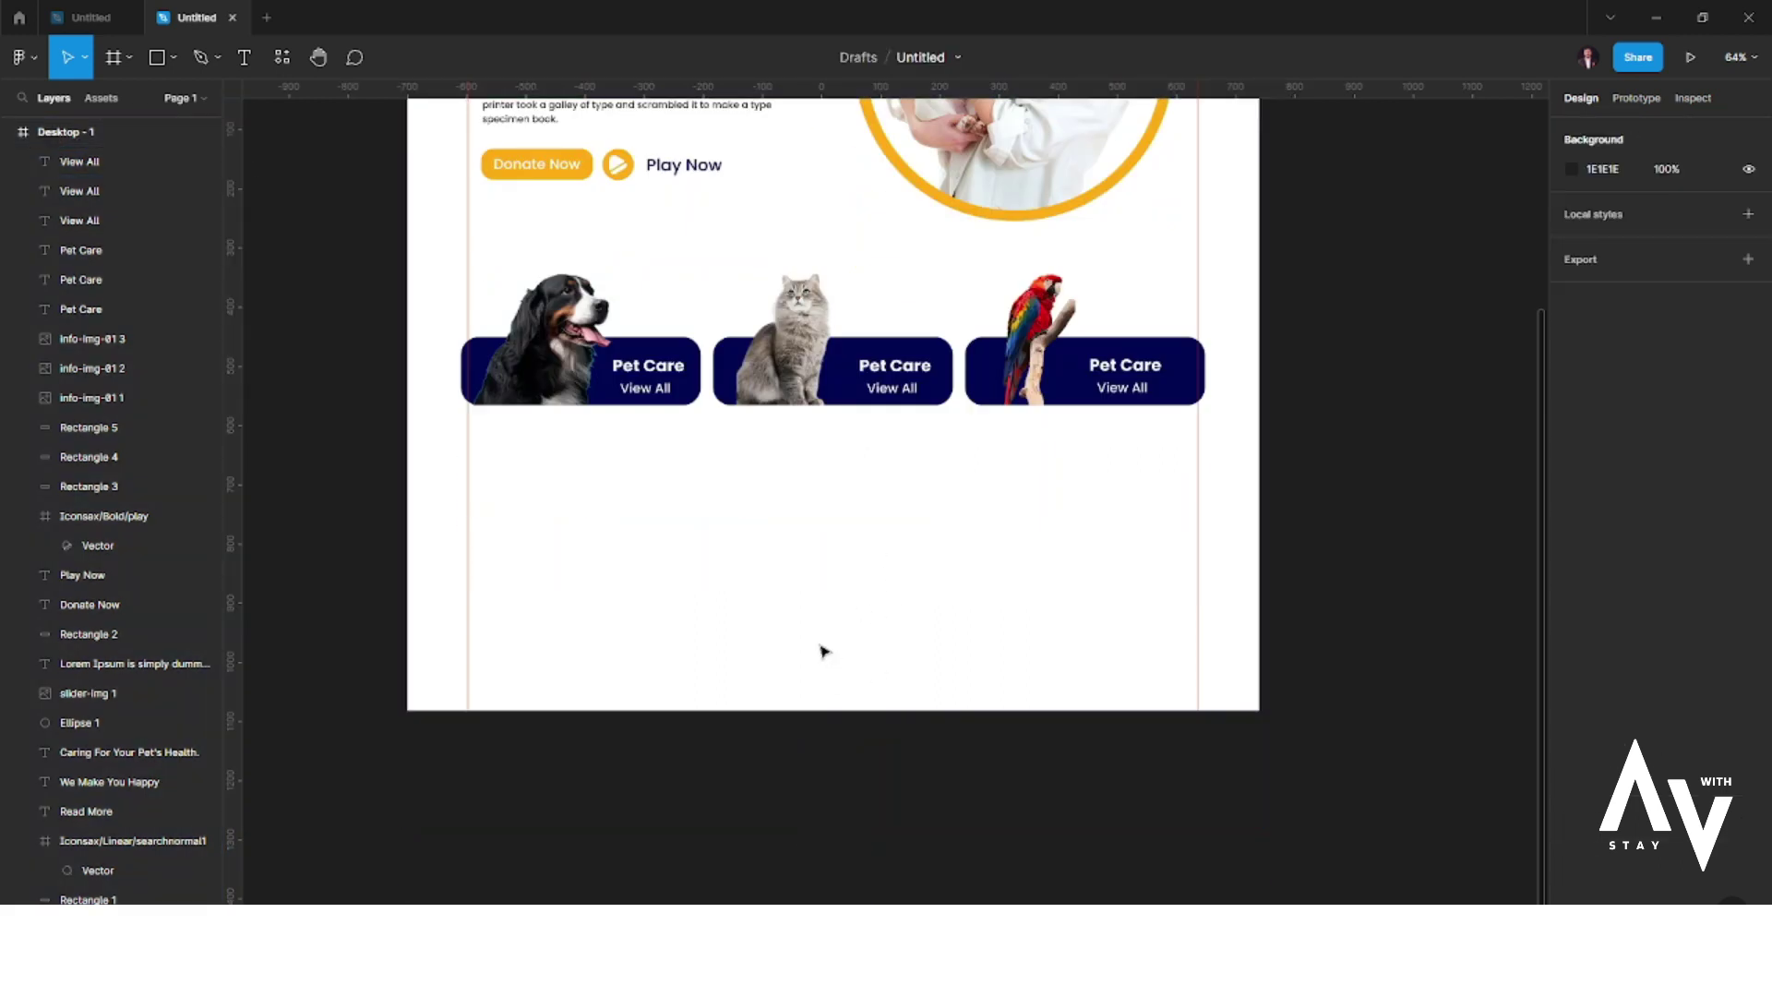
left_click(110, 136)
mouse_move(831, 711)
left_mouse_down()
mouse_move(831, 900)
mouse_move(831, 866)
left_mouse_up()
scroll(785, 522, "up", 2)
scroll(831, 554, "up", 1)
left_click(927, 600)
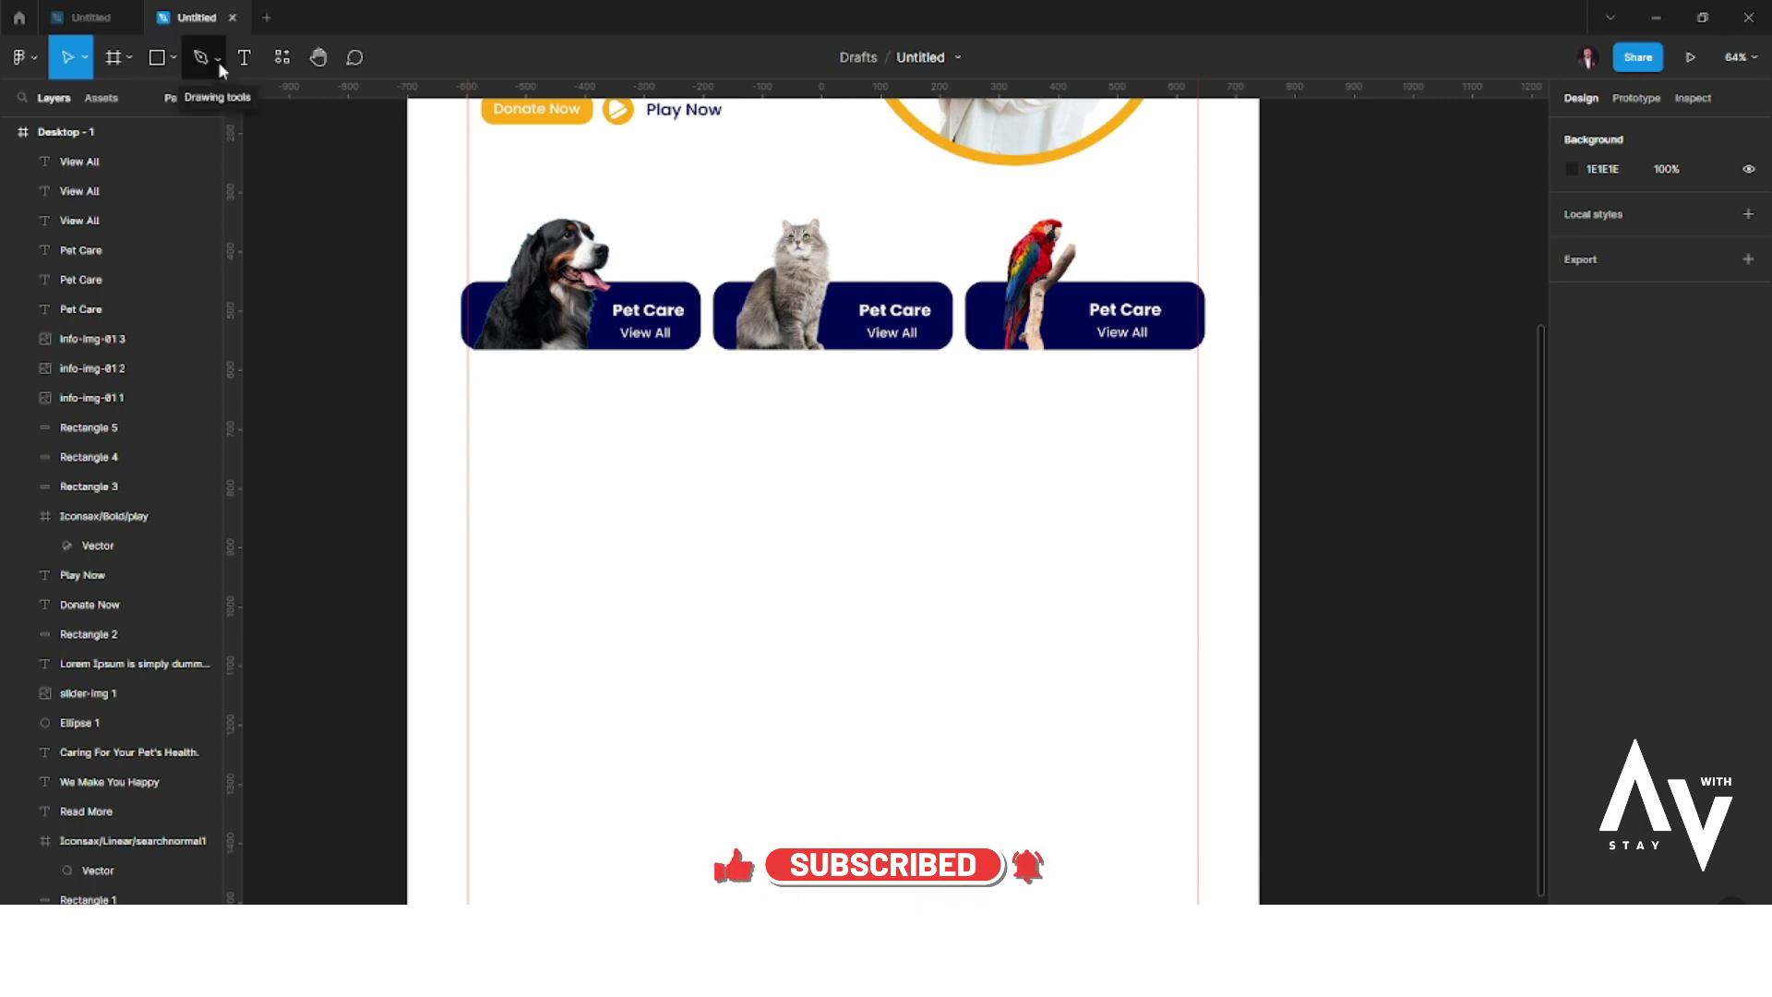
- Add an 'About Us' text heading and centre it below the pet cards
left_click(242, 57)
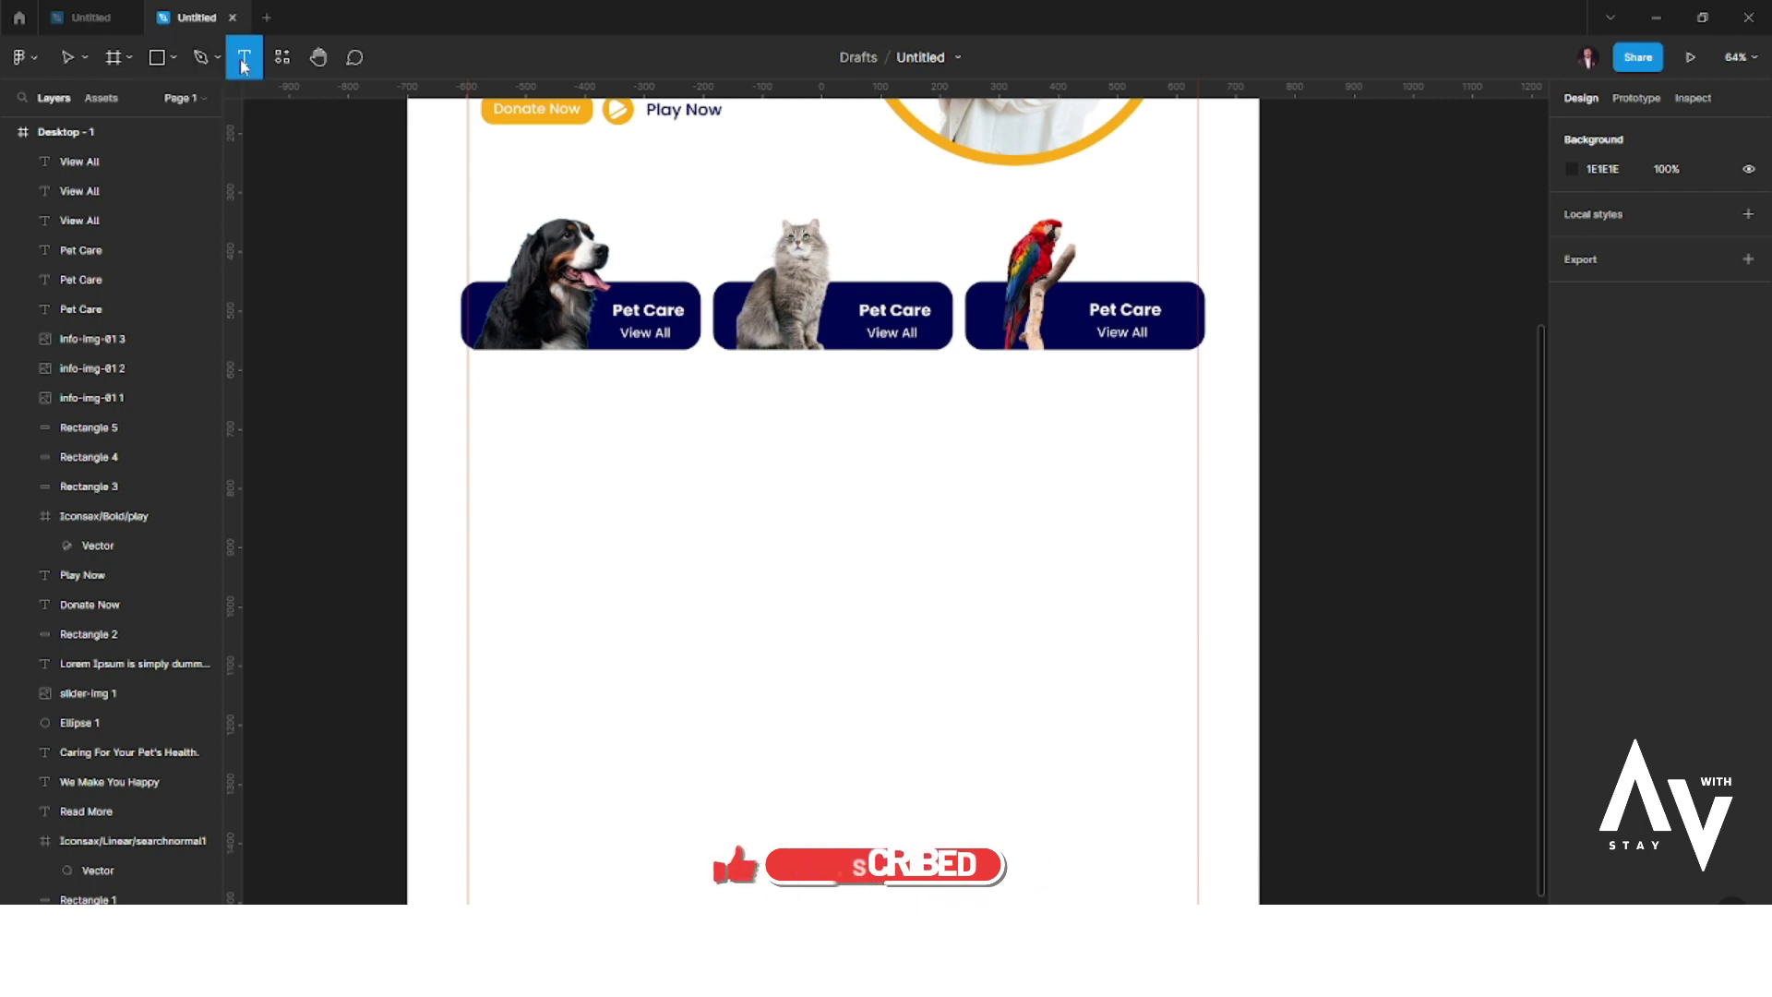
left_click(593, 498)
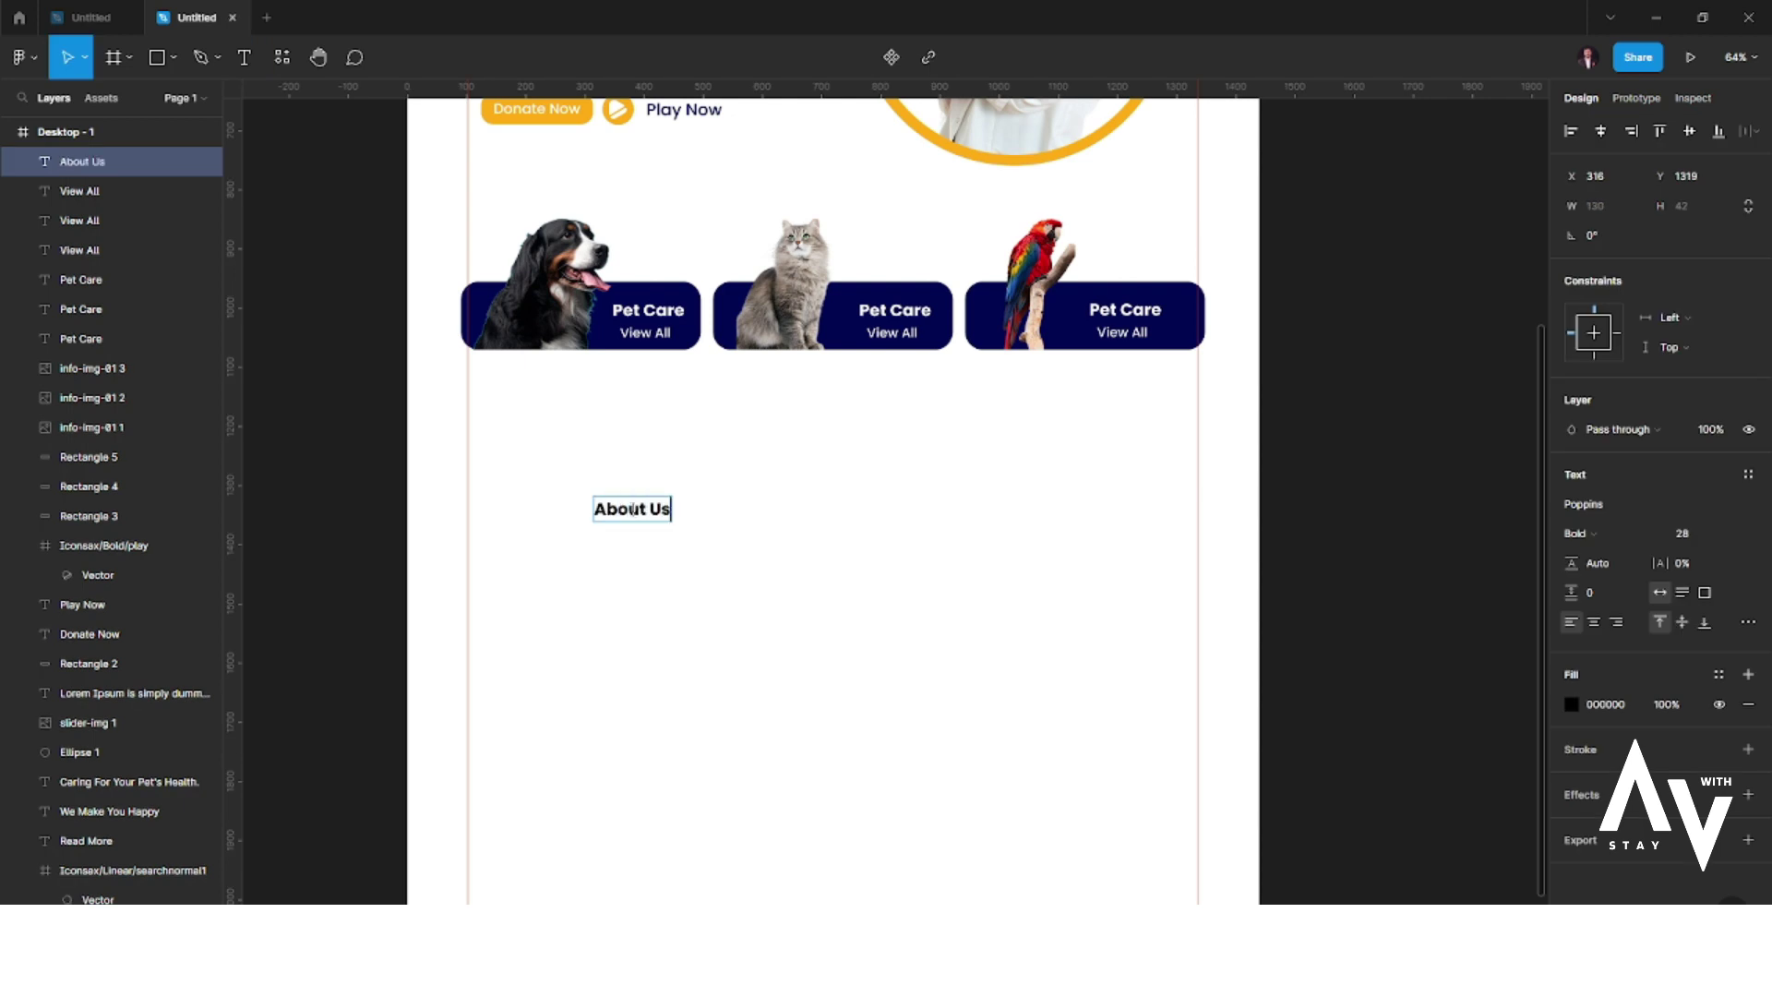
left_click_drag(640, 513, 932, 506)
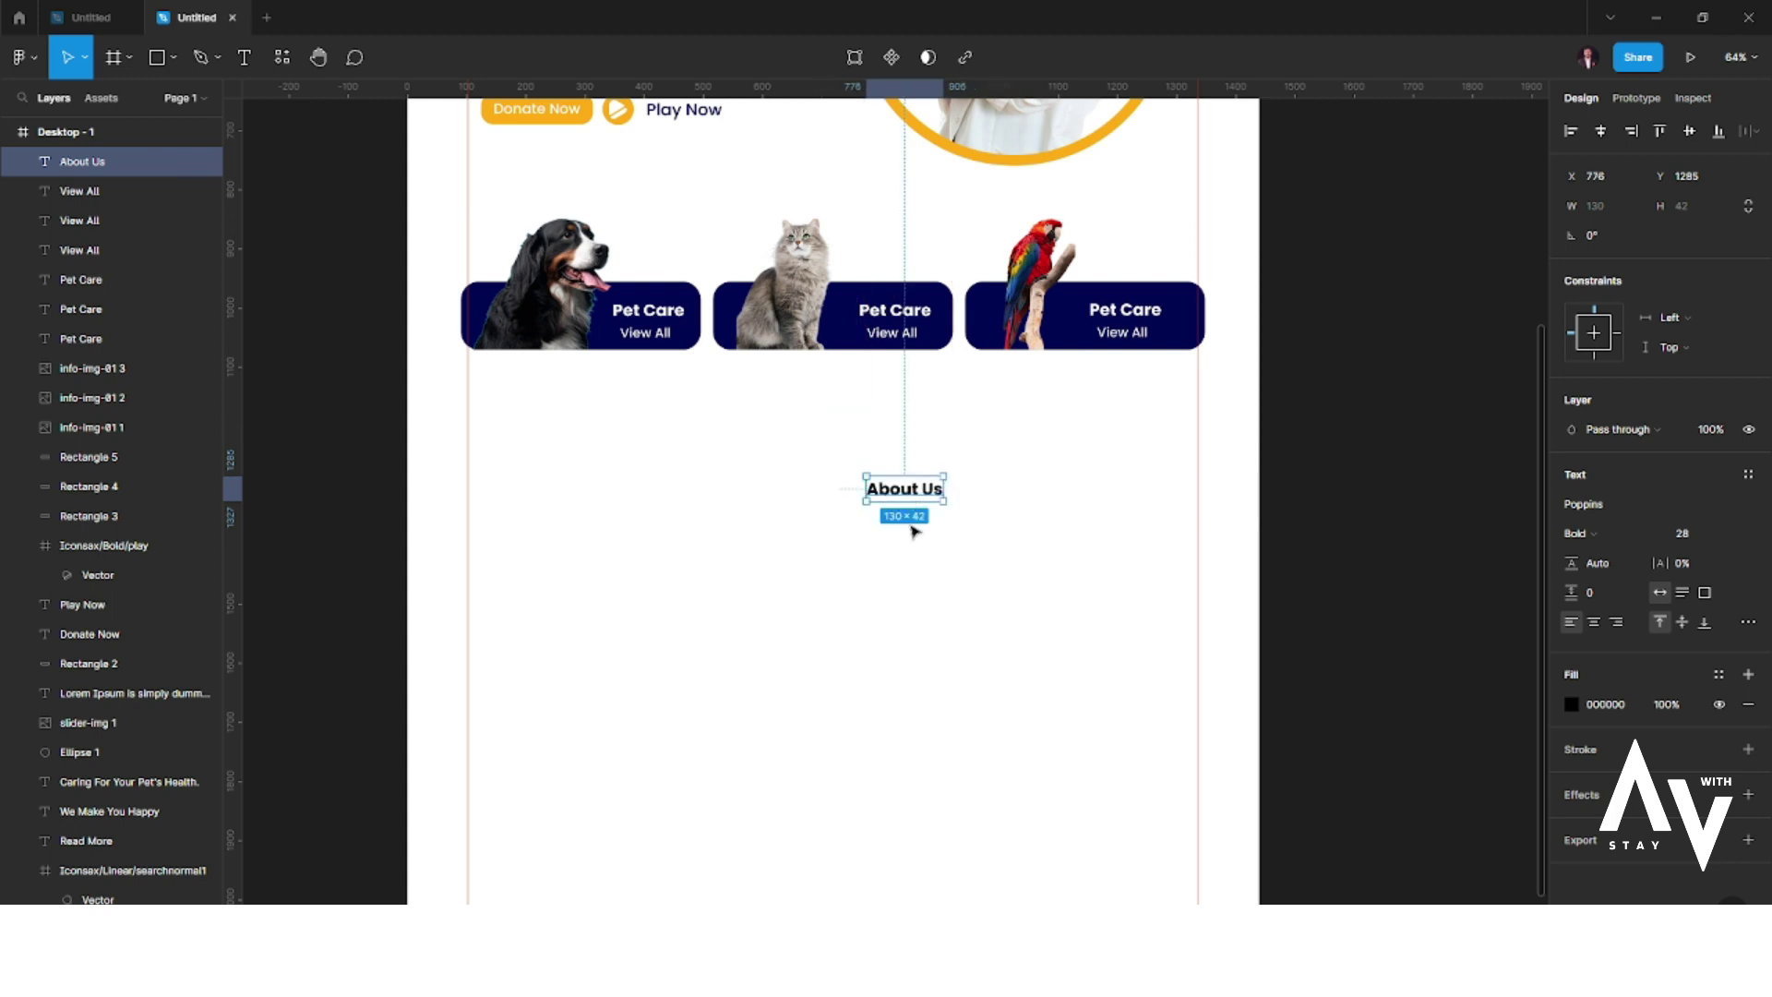
left_click(914, 530)
- Copy the Lorem Ipsum paragraph to sit below the About Us heading
scroll(785, 433, "up", 1)
scroll(653, 349, "up", 2)
mouse_move(693, 241)
left_mouse_down()
mouse_move(951, 775)
mouse_move(1043, 771)
left_mouse_up()
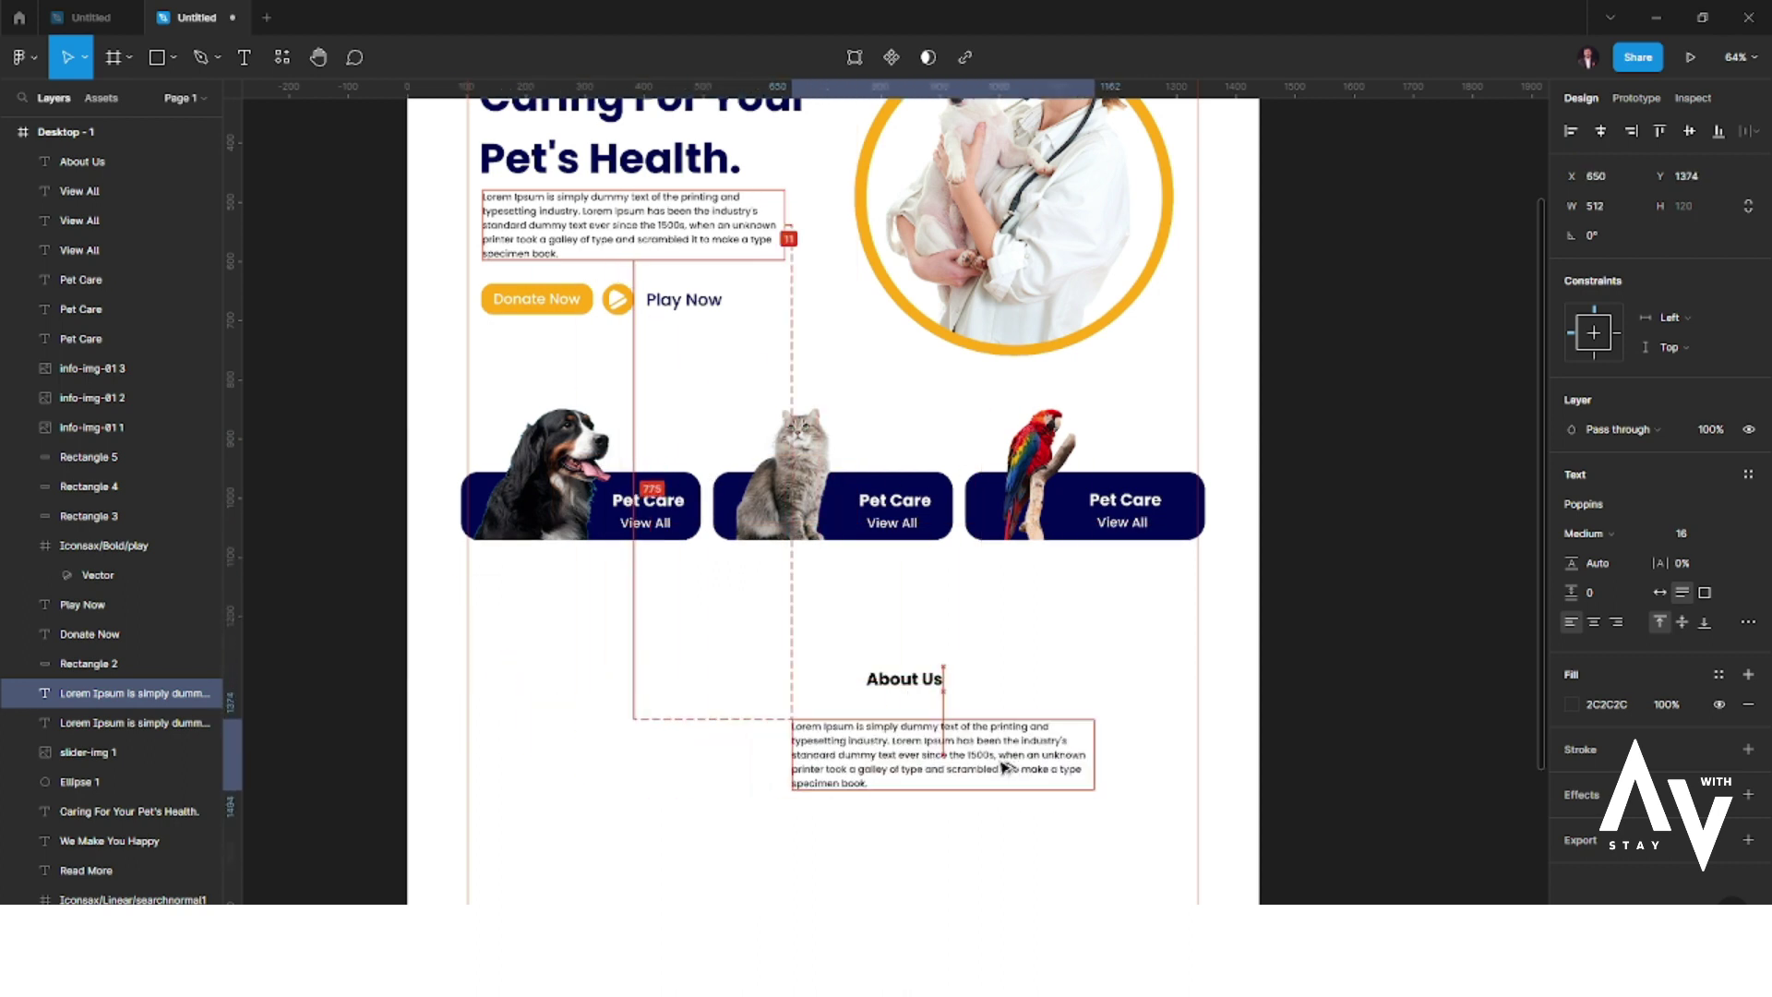
- Position the copied paragraph under About Us and set its font size to 20
scroll(887, 578, "down", 1)
scroll(999, 499, "down", 5)
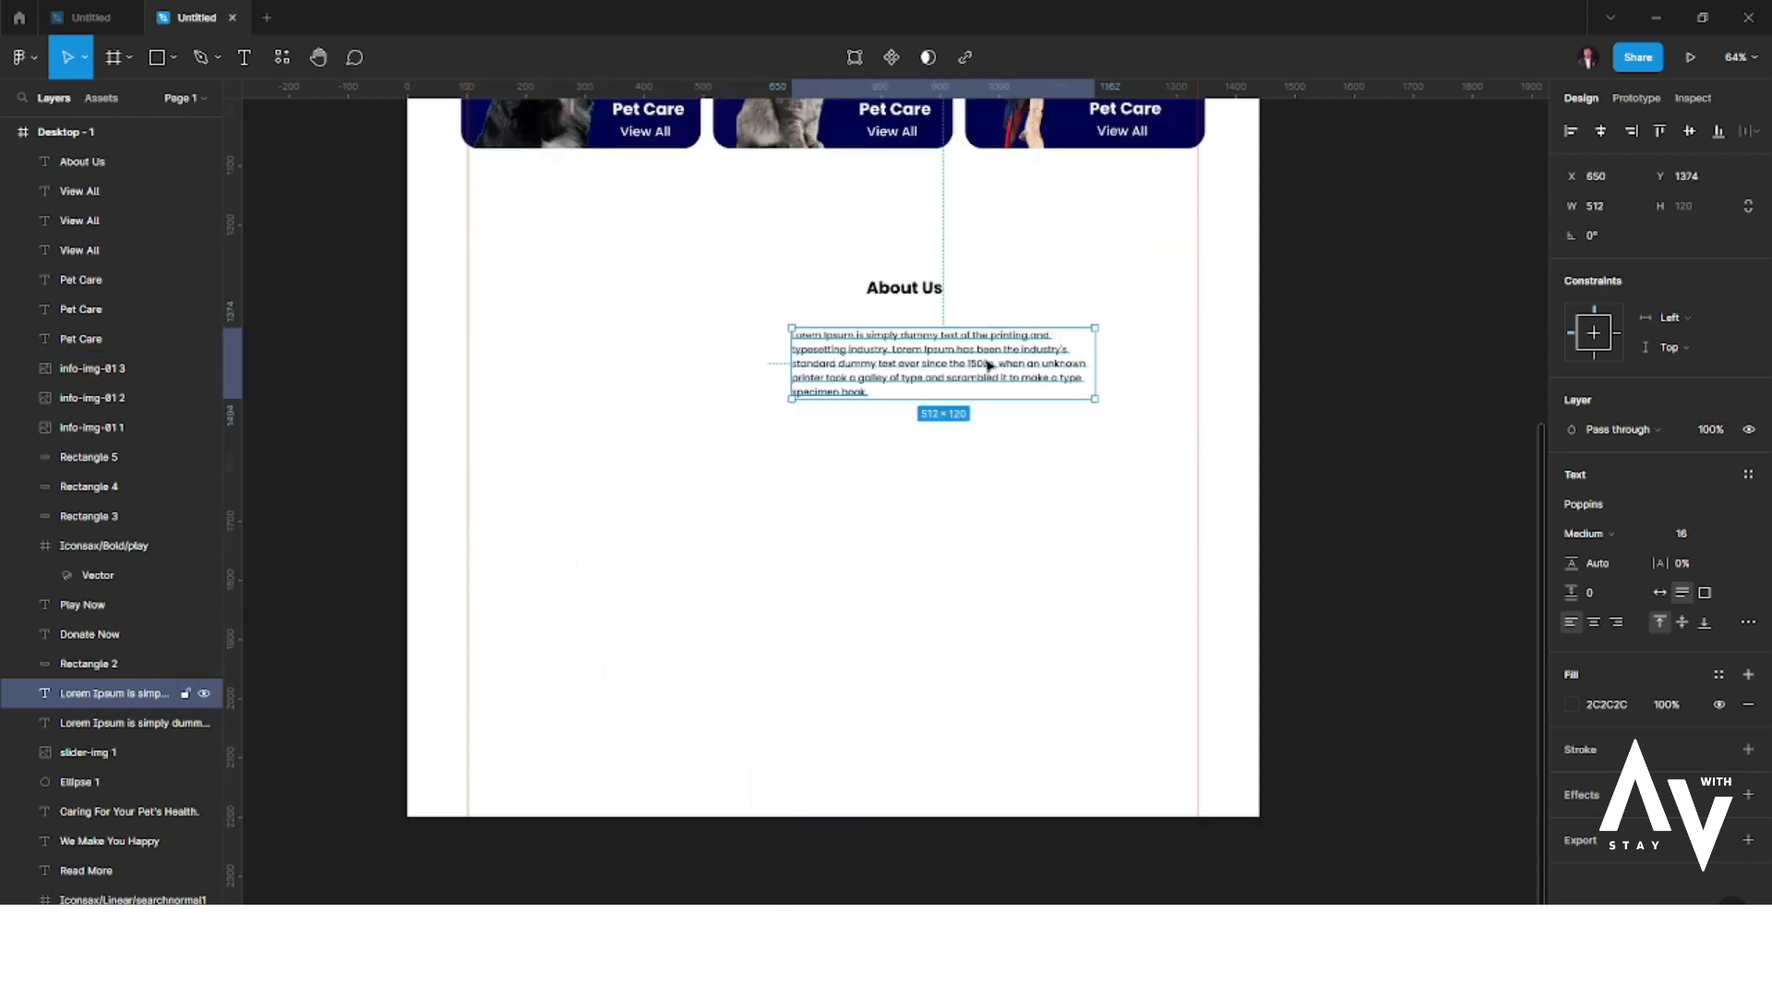
left_click_drag(1015, 349, 1074, 332)
left_click(904, 287)
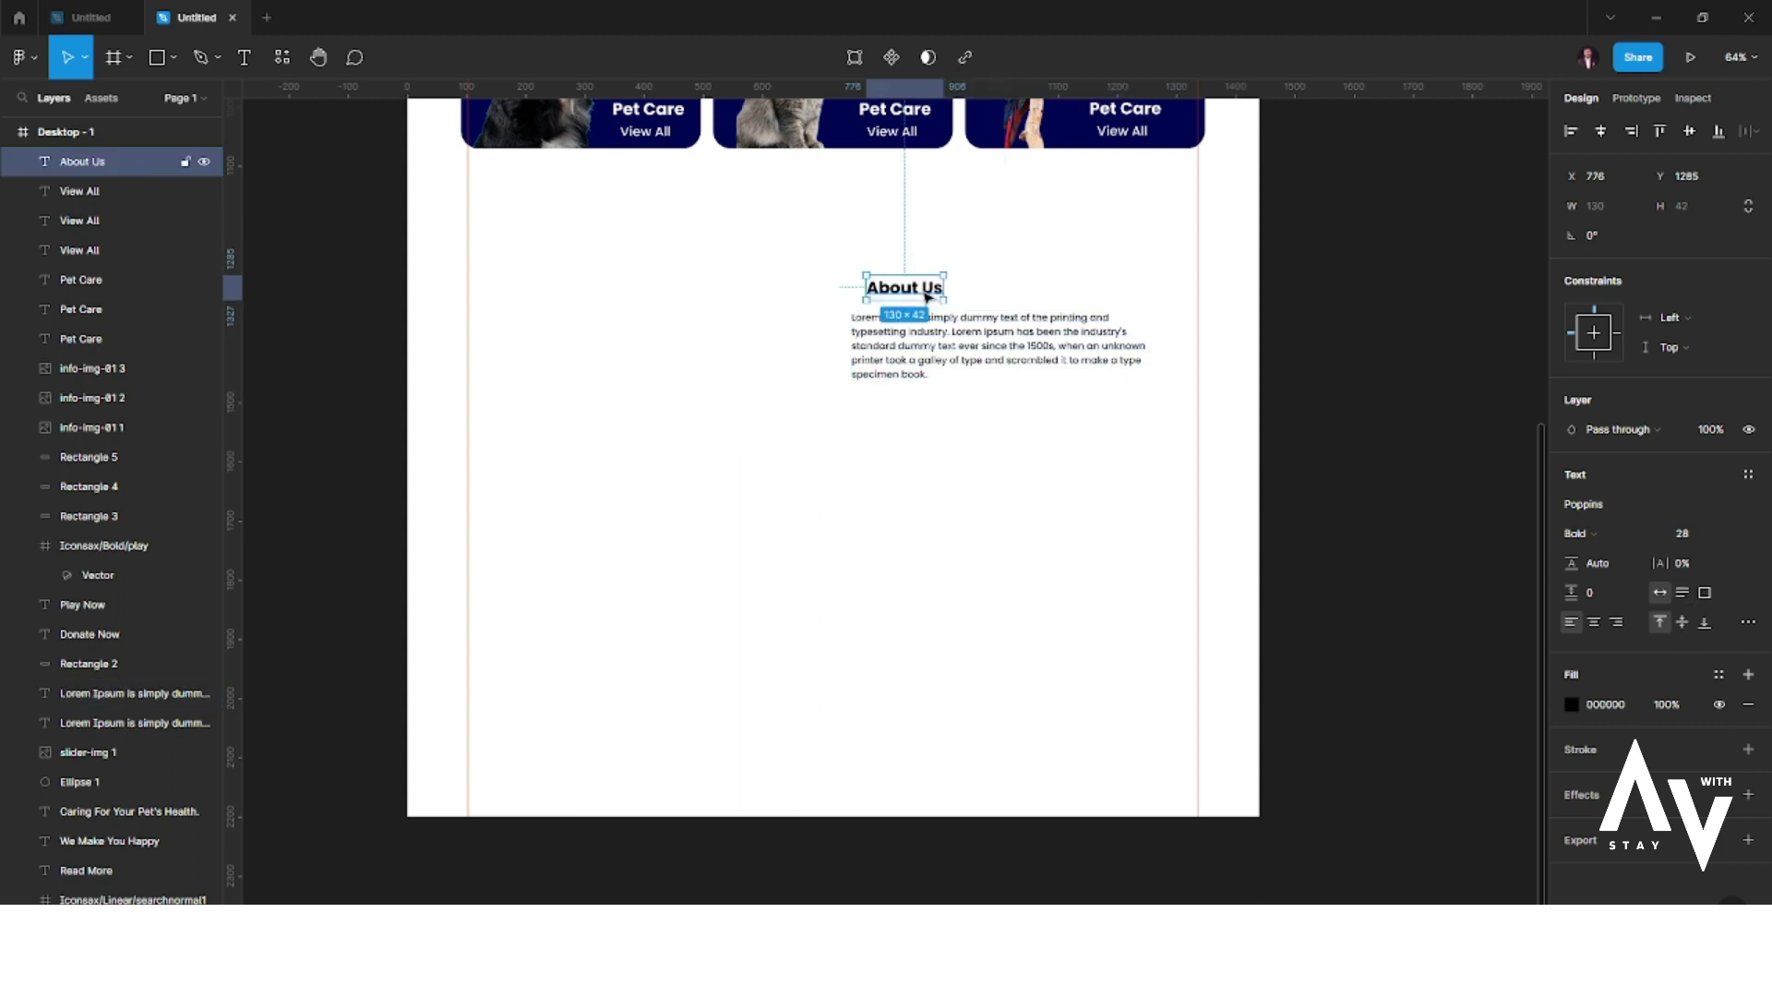
double_click(960, 348)
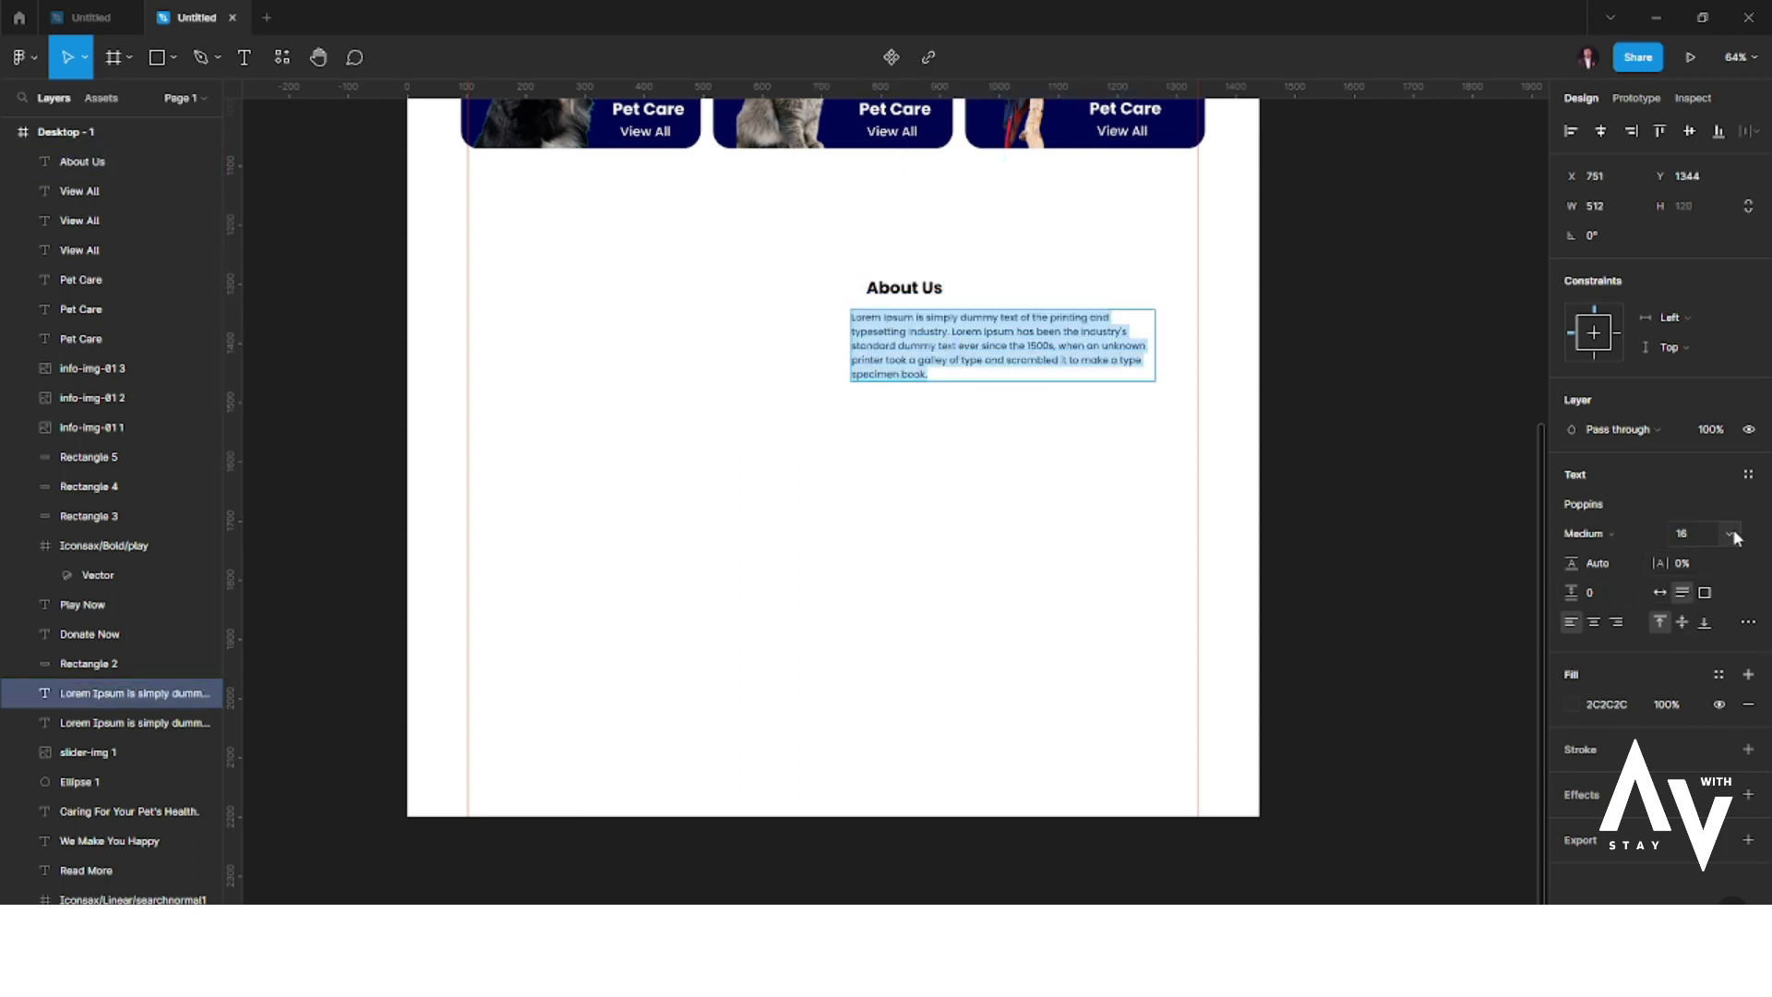
left_click(1731, 531)
left_click(1684, 558)
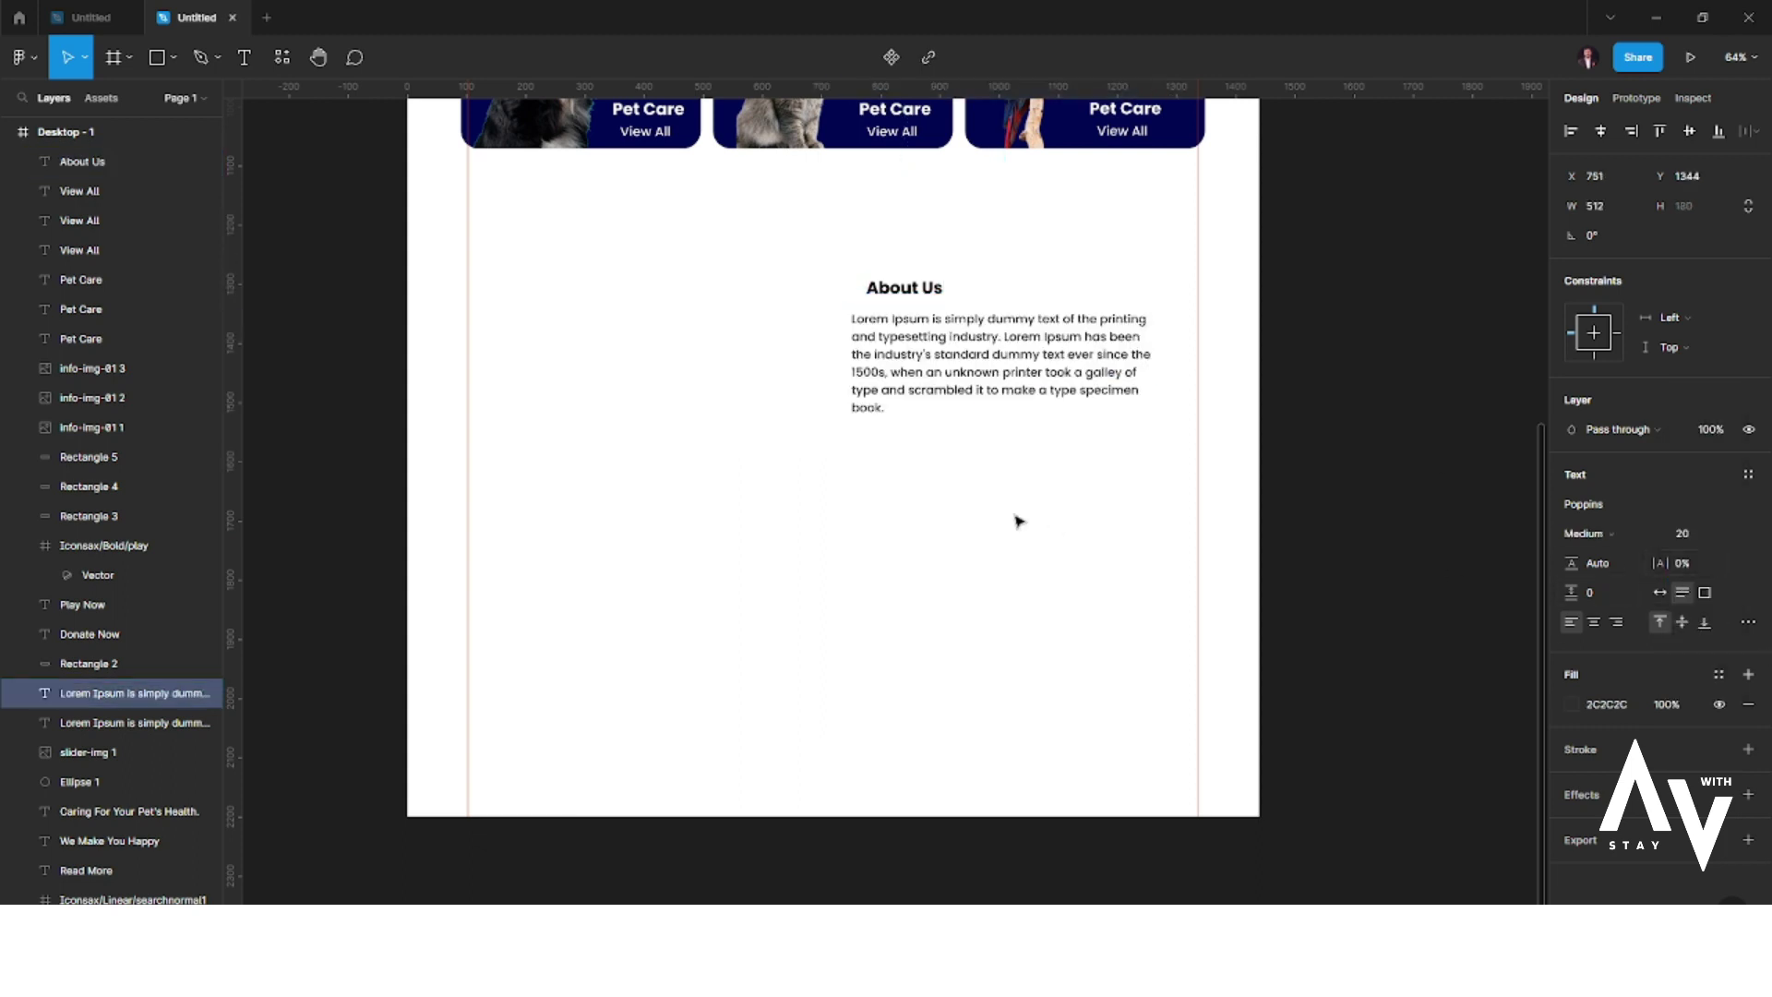
key("Escape")
left_click_drag(1011, 378, 1009, 384)
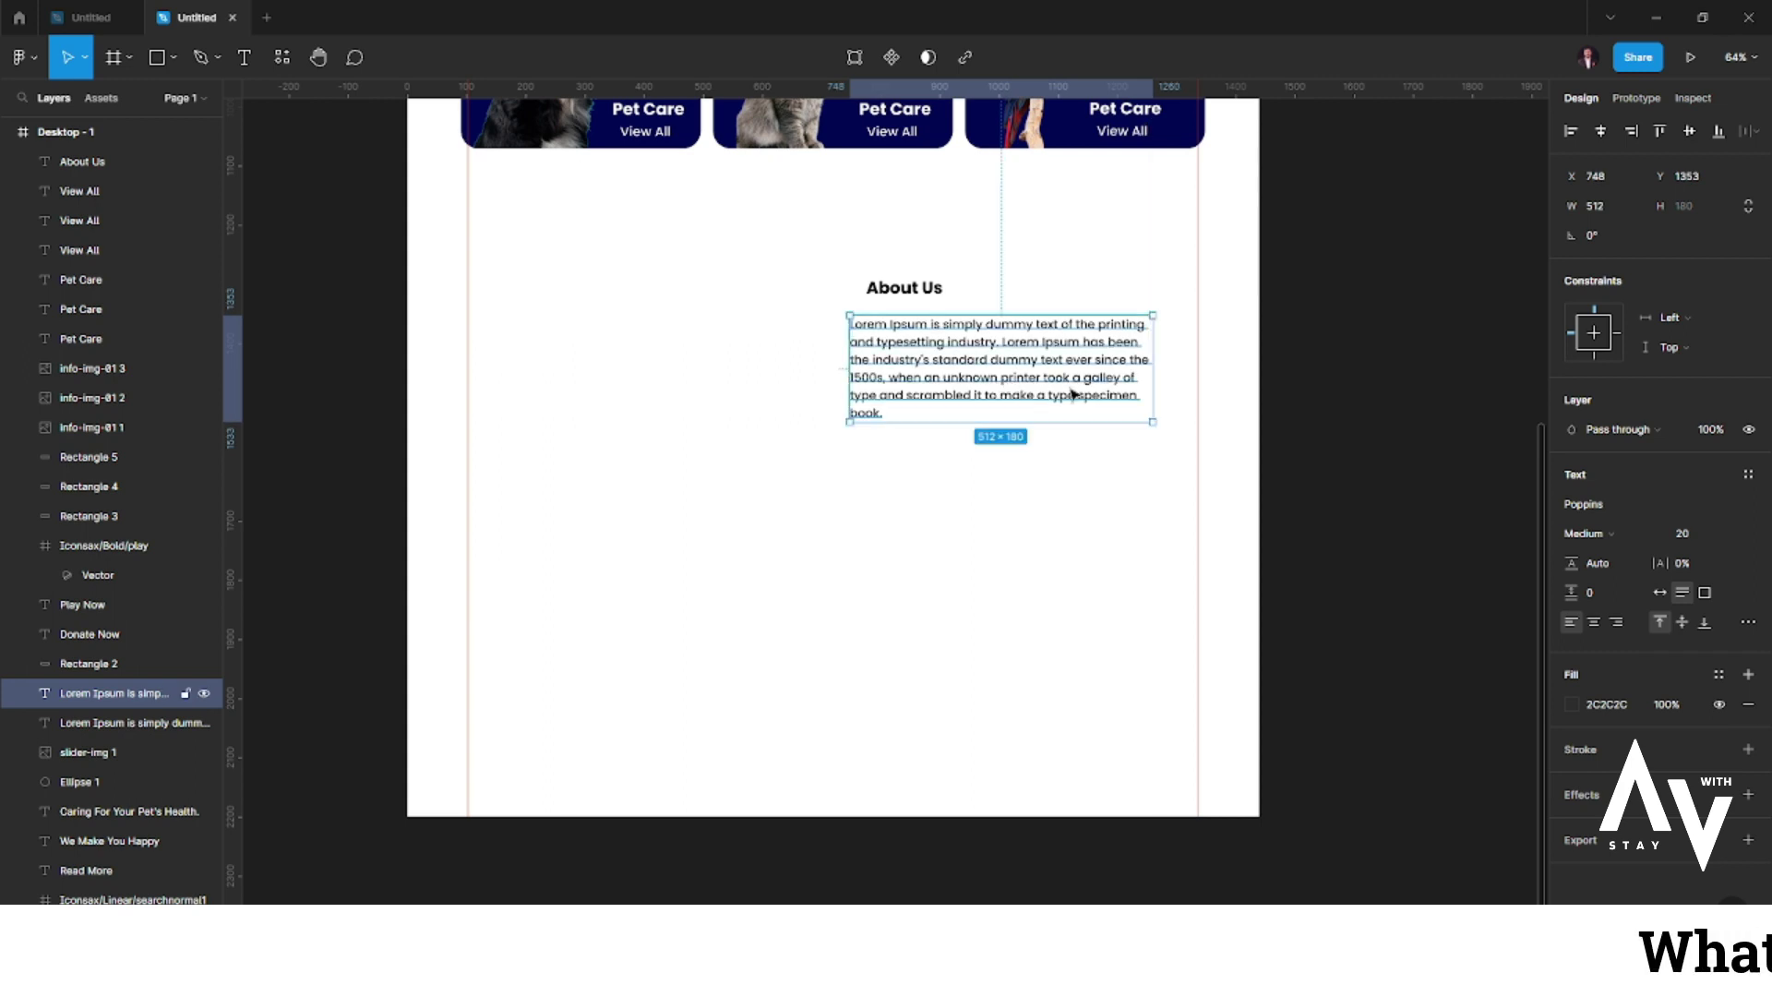
- Append a second copy of the lorem text and move the paragraph closer to the heading
double_click(976, 394)
key("ctrl+c")
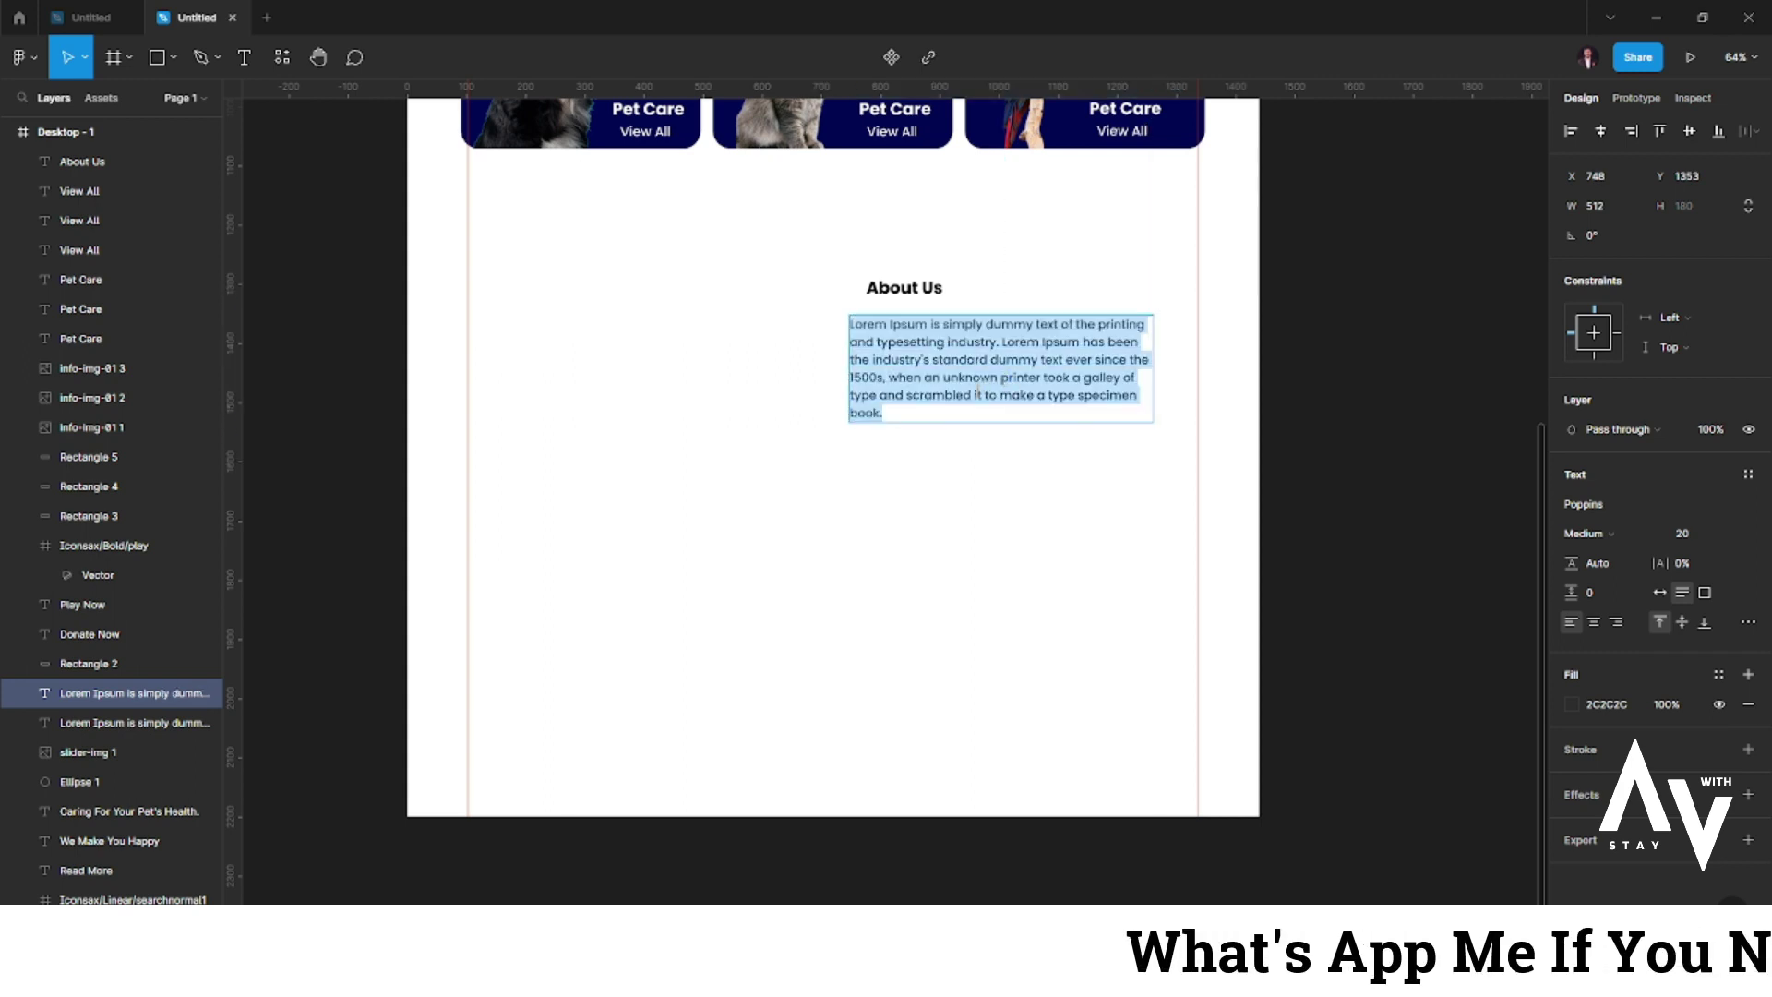
left_click(936, 403)
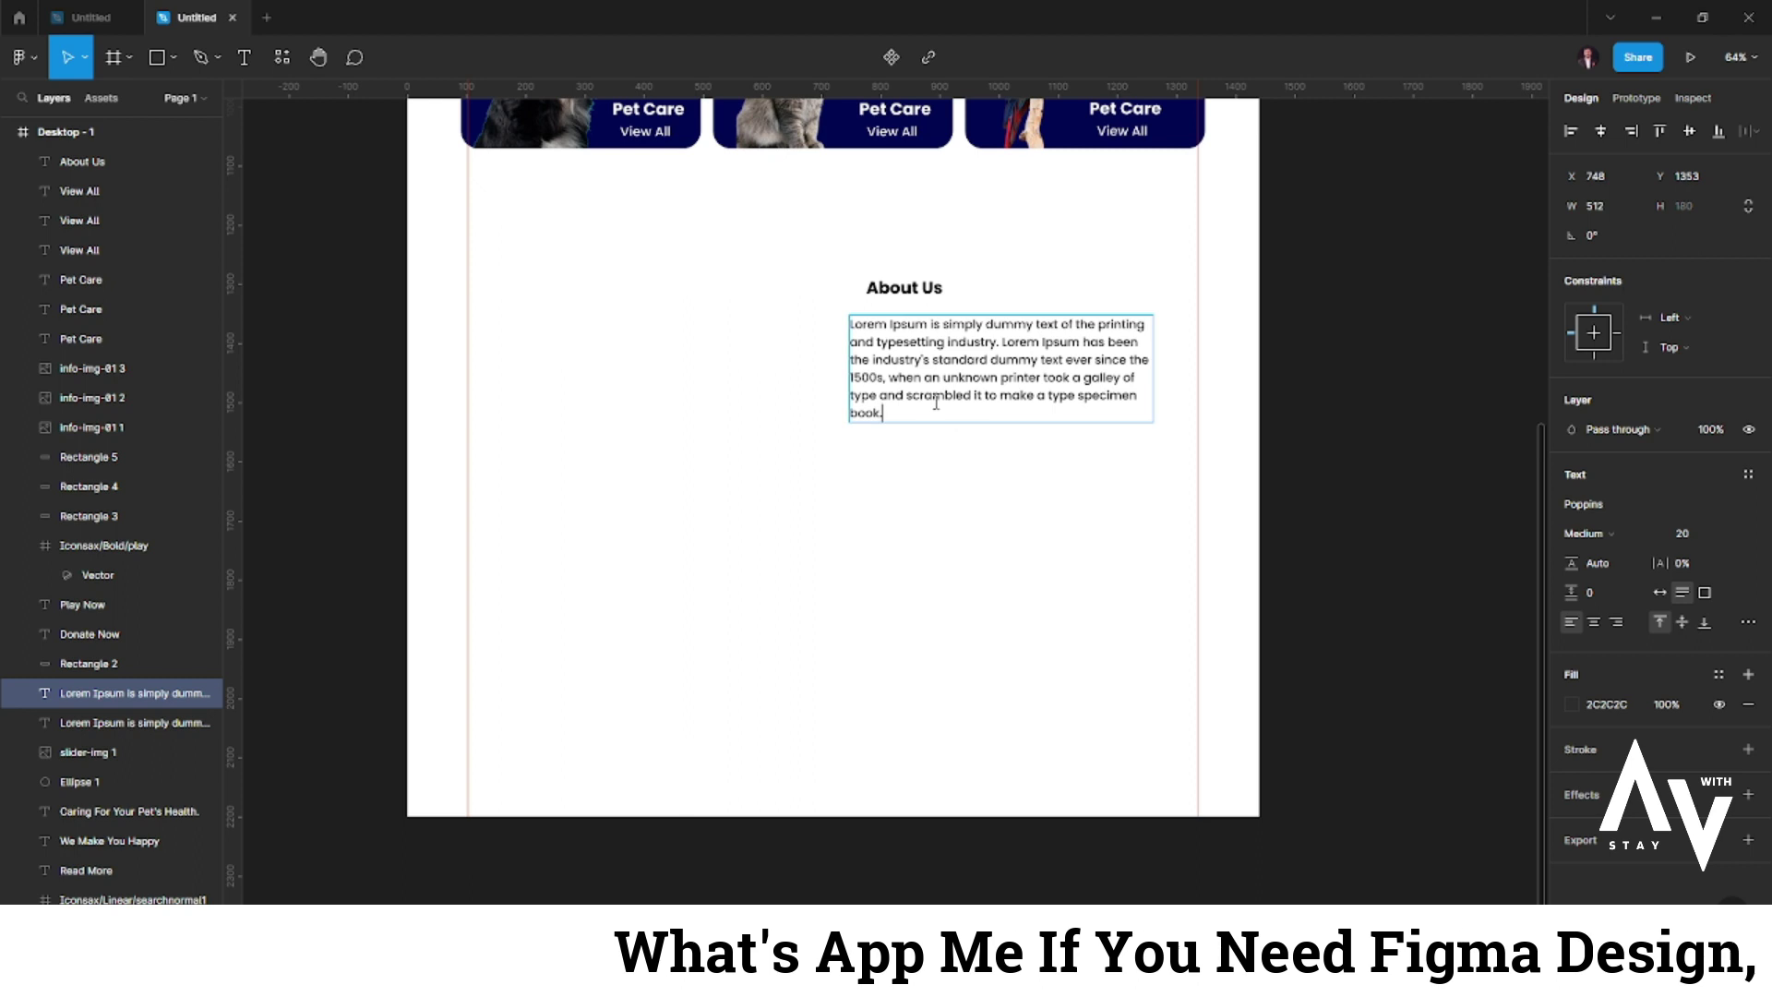
key("ctrl+v")
key("Escape")
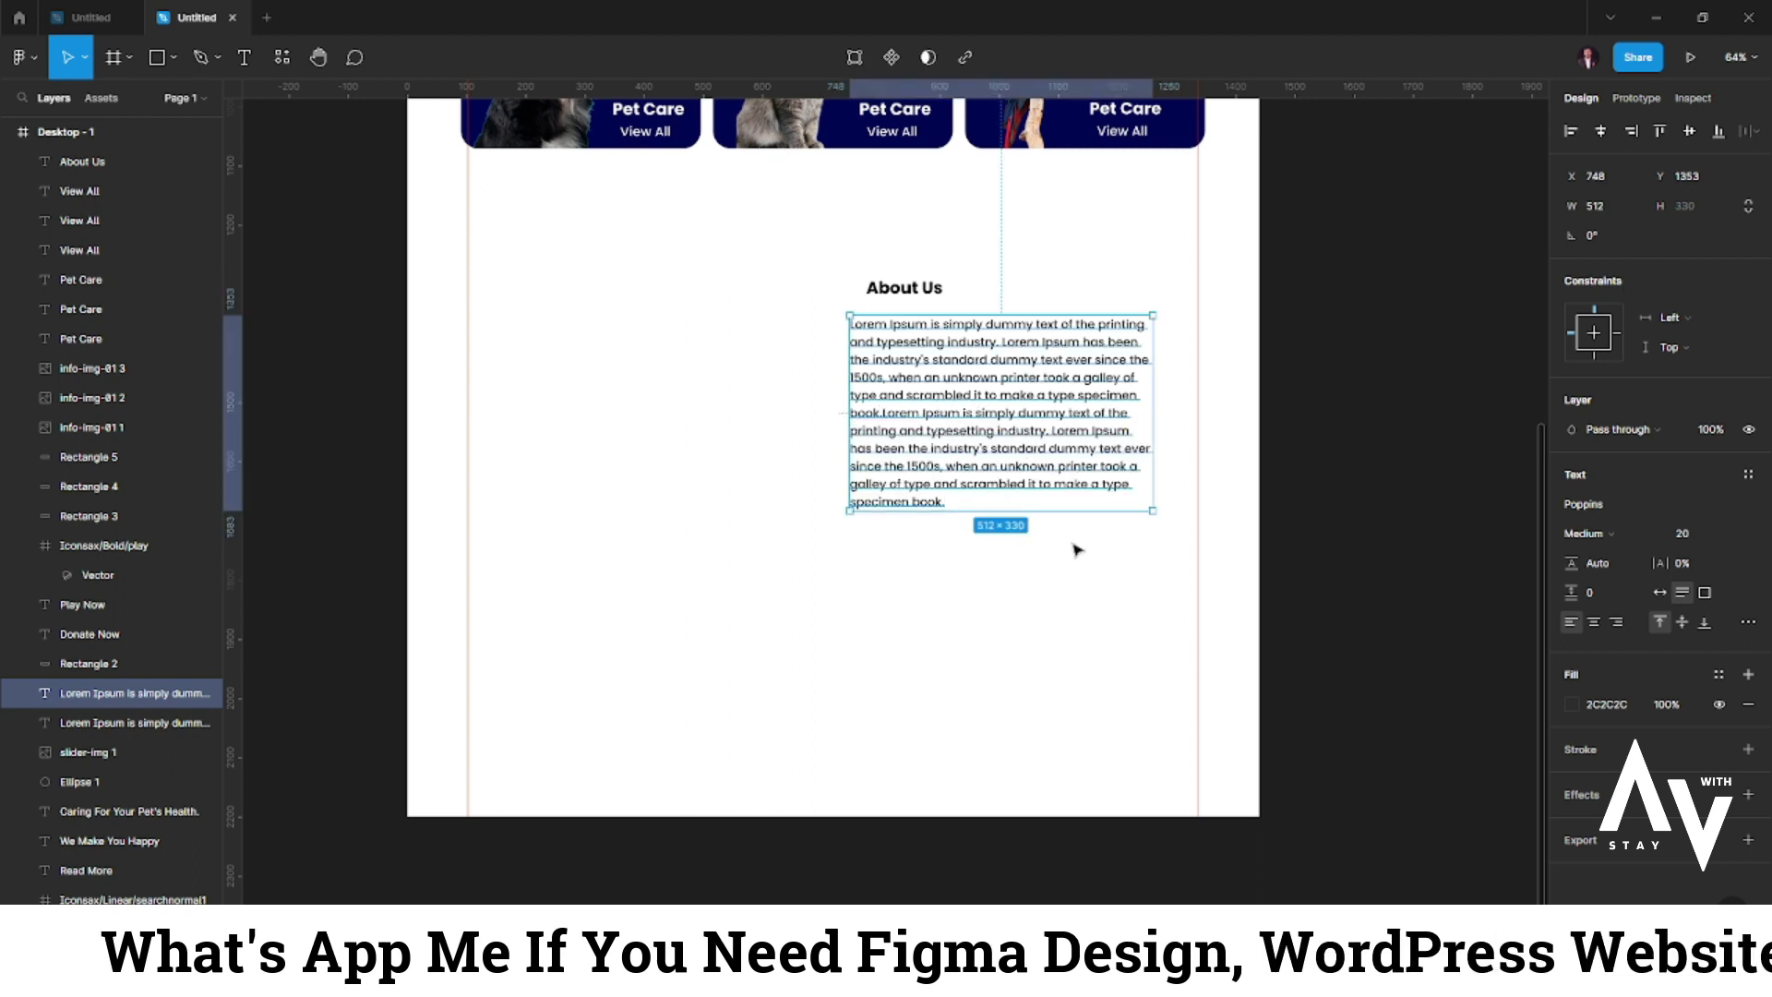
left_click(1135, 562)
left_click_drag(1002, 435, 1002, 428)
- Set the About Us heading font size to 36
double_click(928, 290)
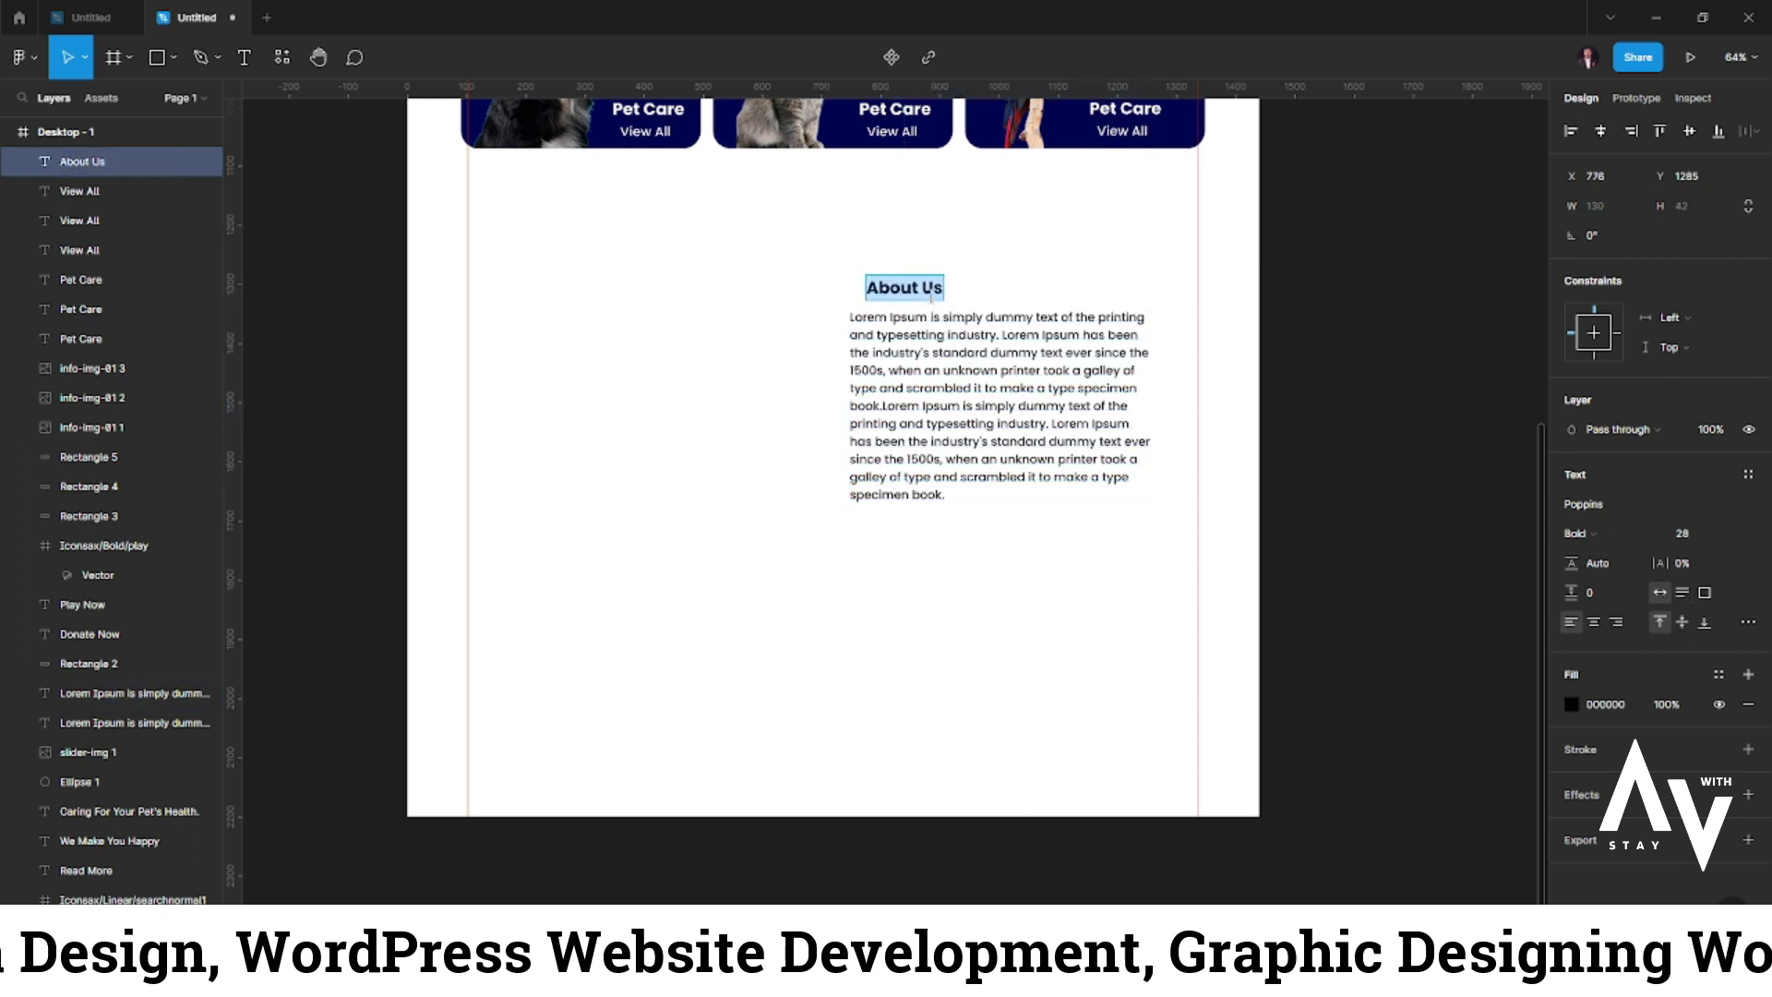
left_click(1706, 534)
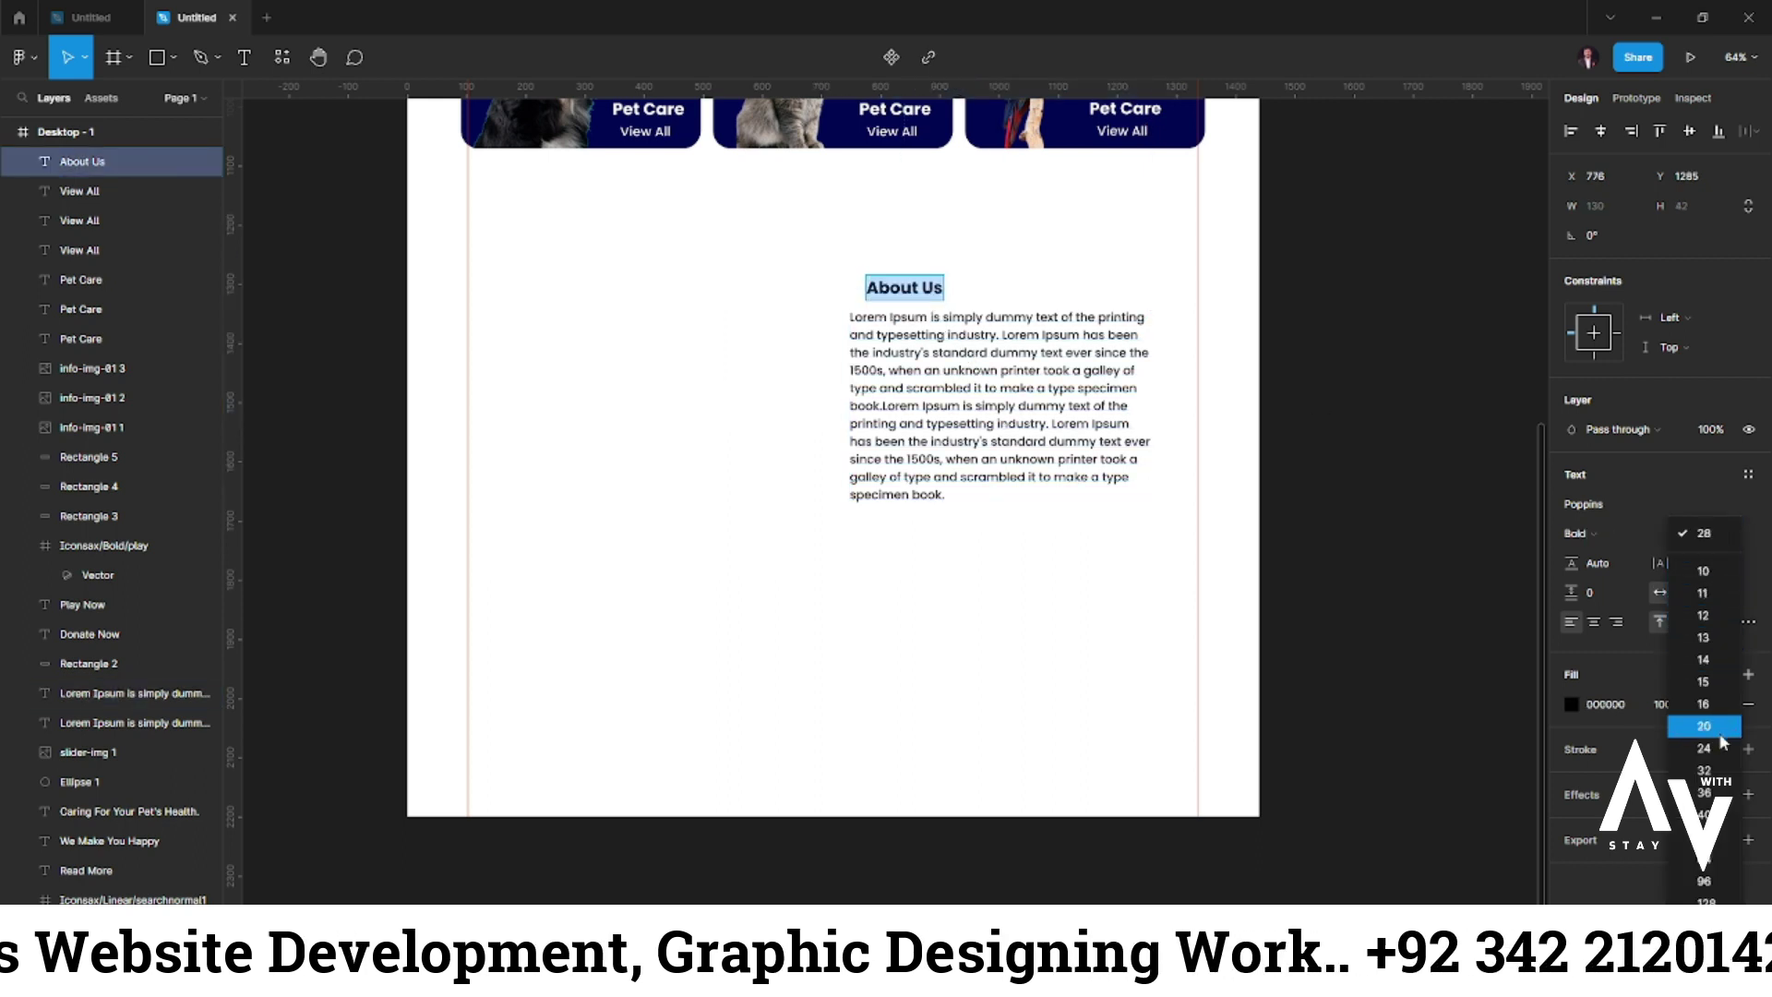
left_click(1704, 792)
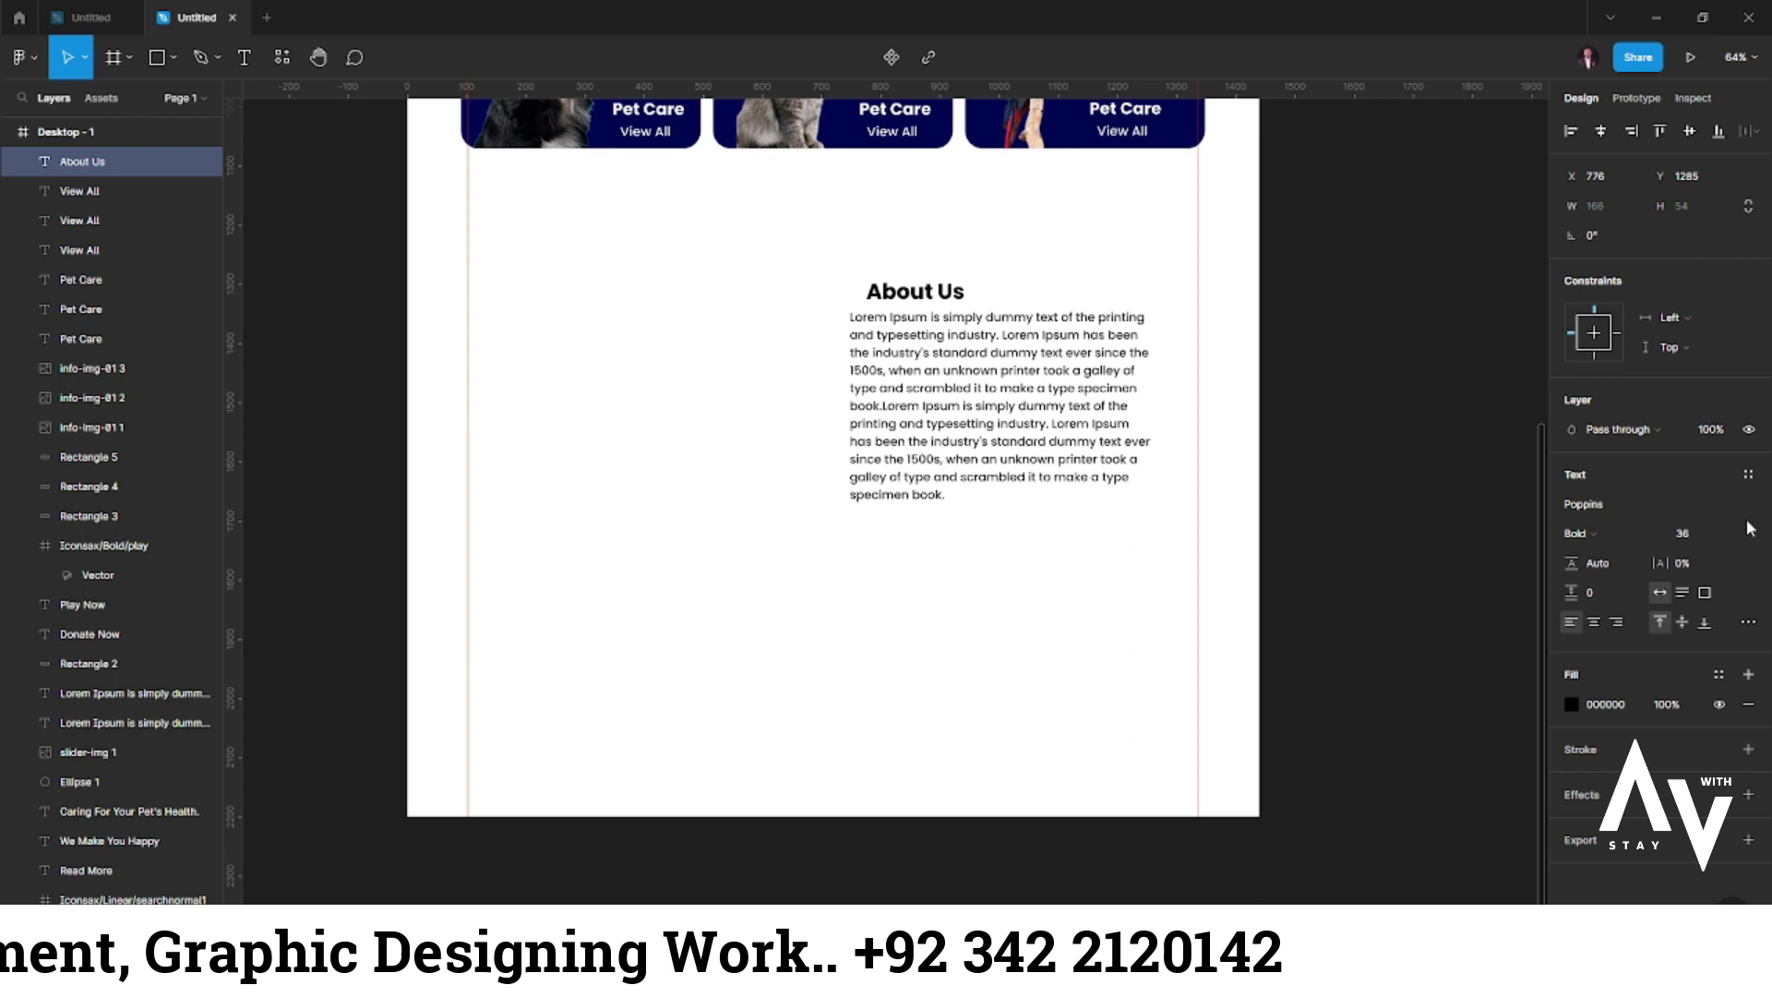
- Increase the About Us heading to size 40 and align it with the paragraph's left edge
left_click(1682, 534)
left_click(1705, 556)
left_click_drag(923, 291, 920, 282)
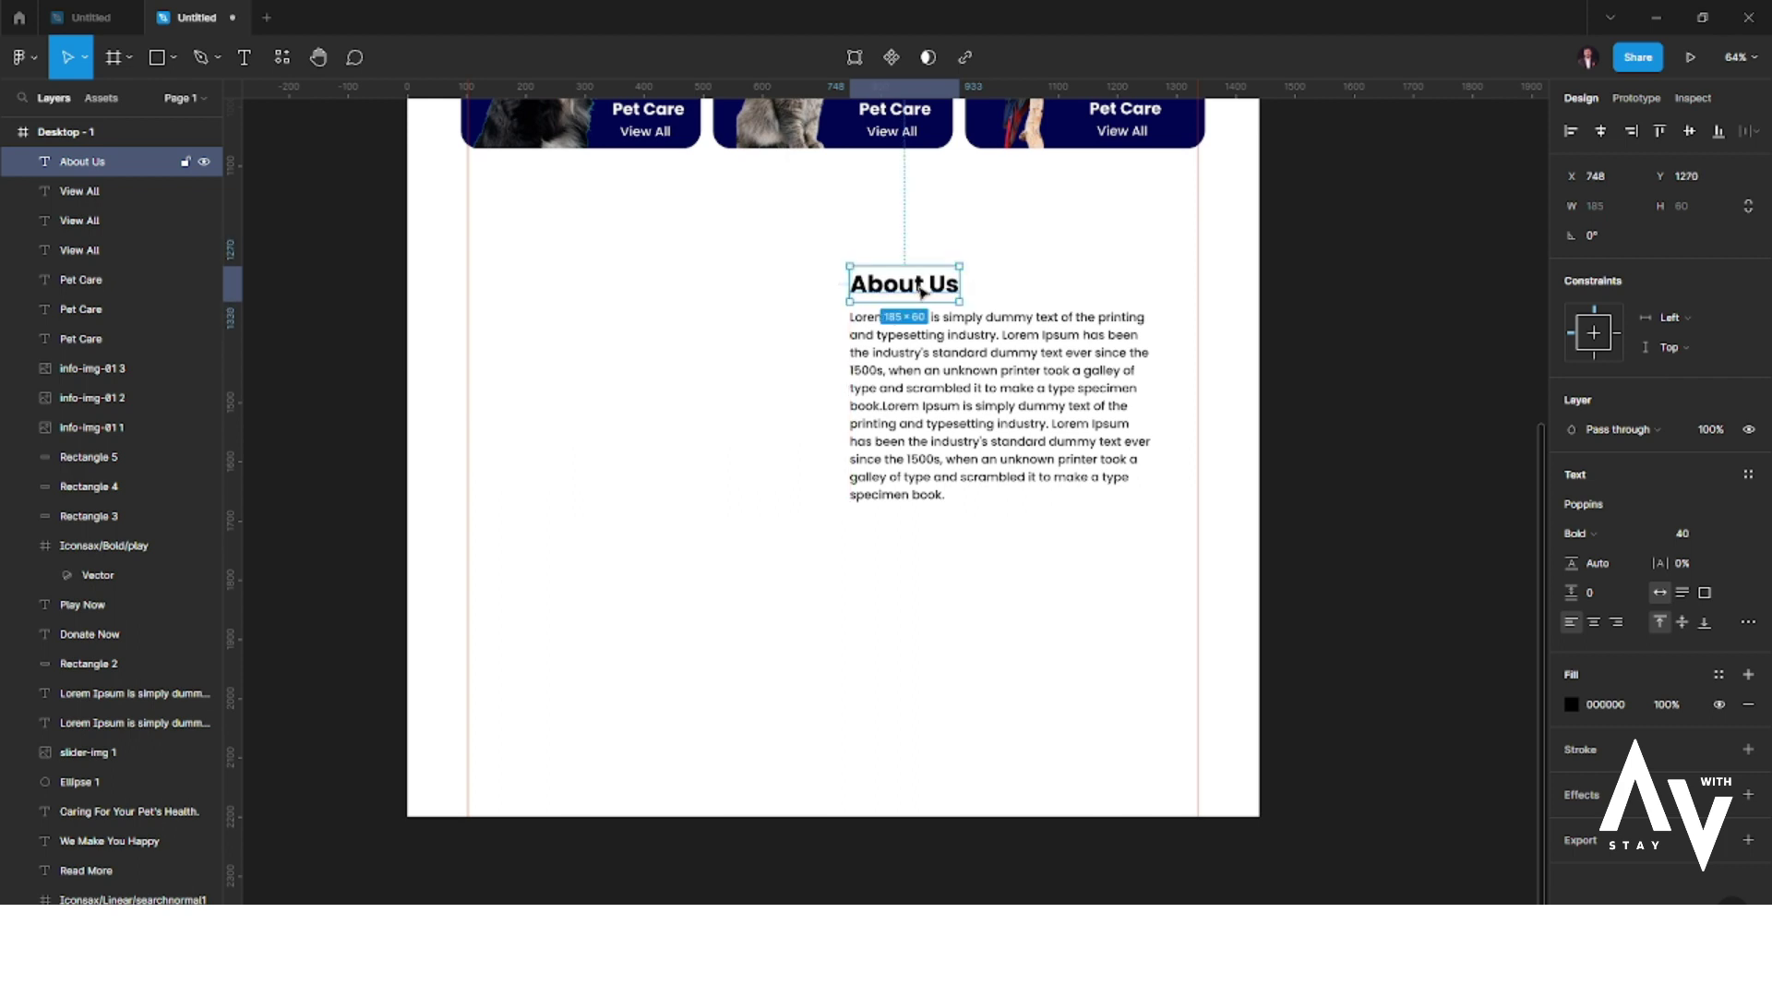
left_click_drag(921, 290, 920, 285)
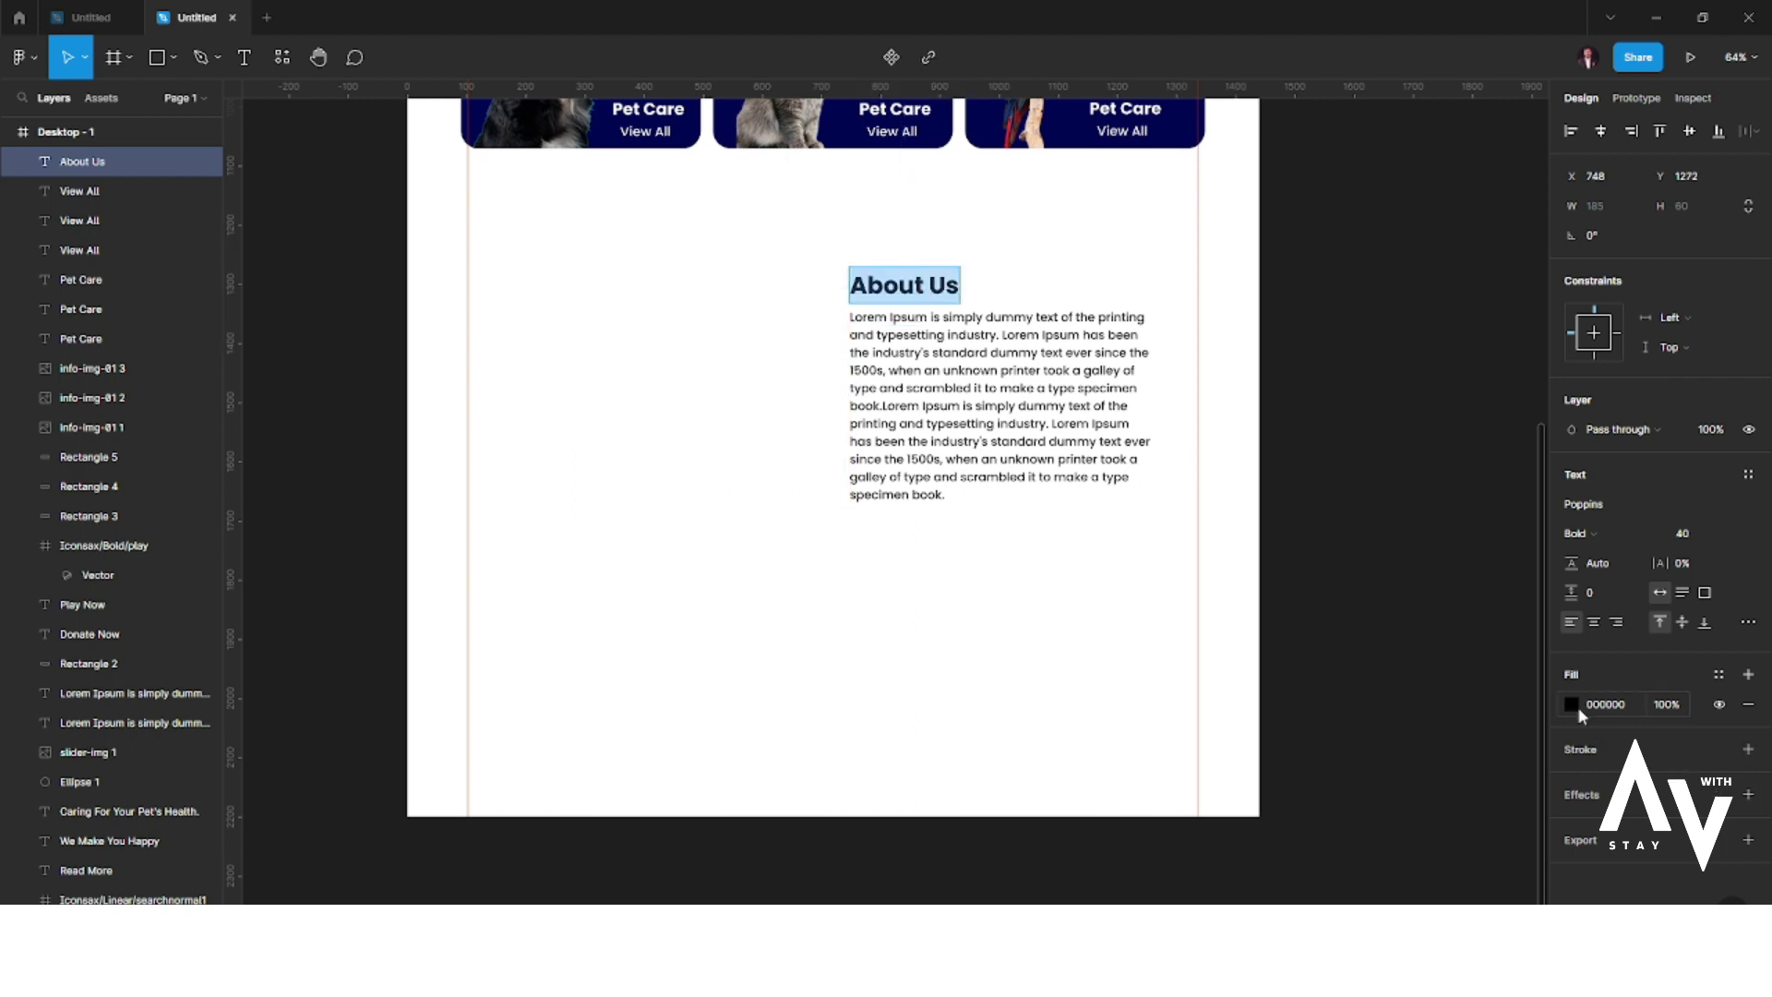
- Fill the About Us heading with the orange document colour
left_click(1572, 705)
left_click(1419, 862)
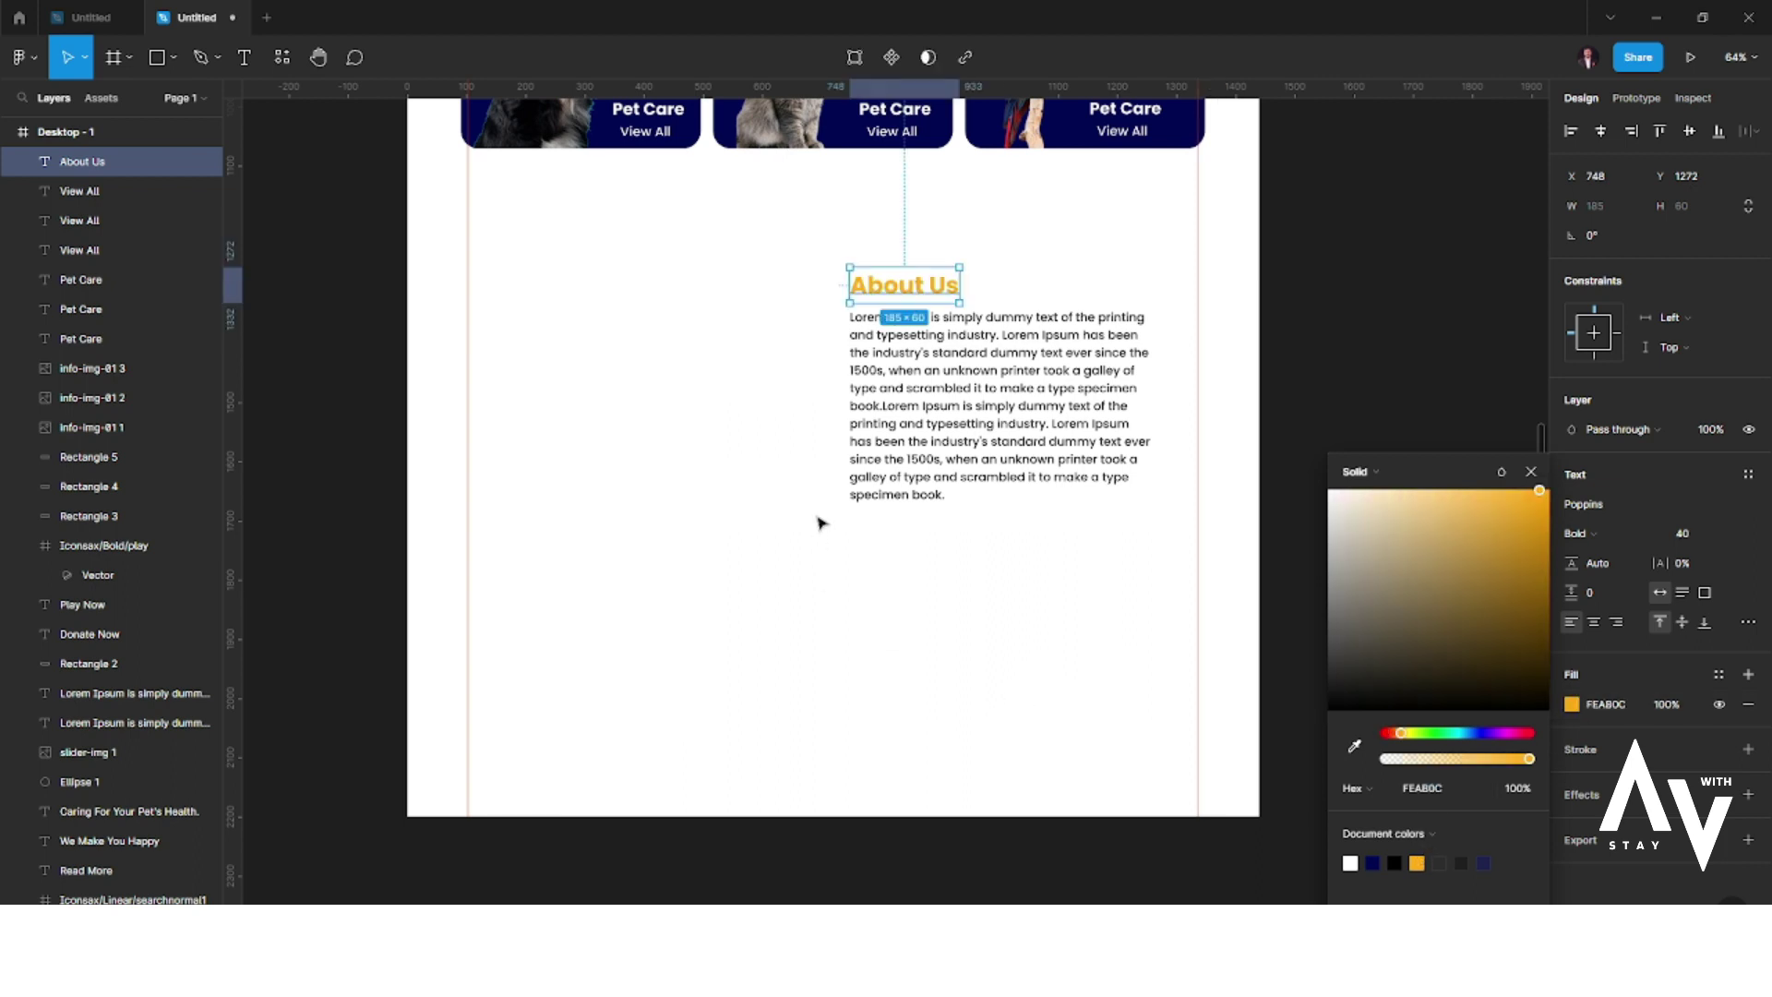
left_click(858, 489)
left_click(1029, 647)
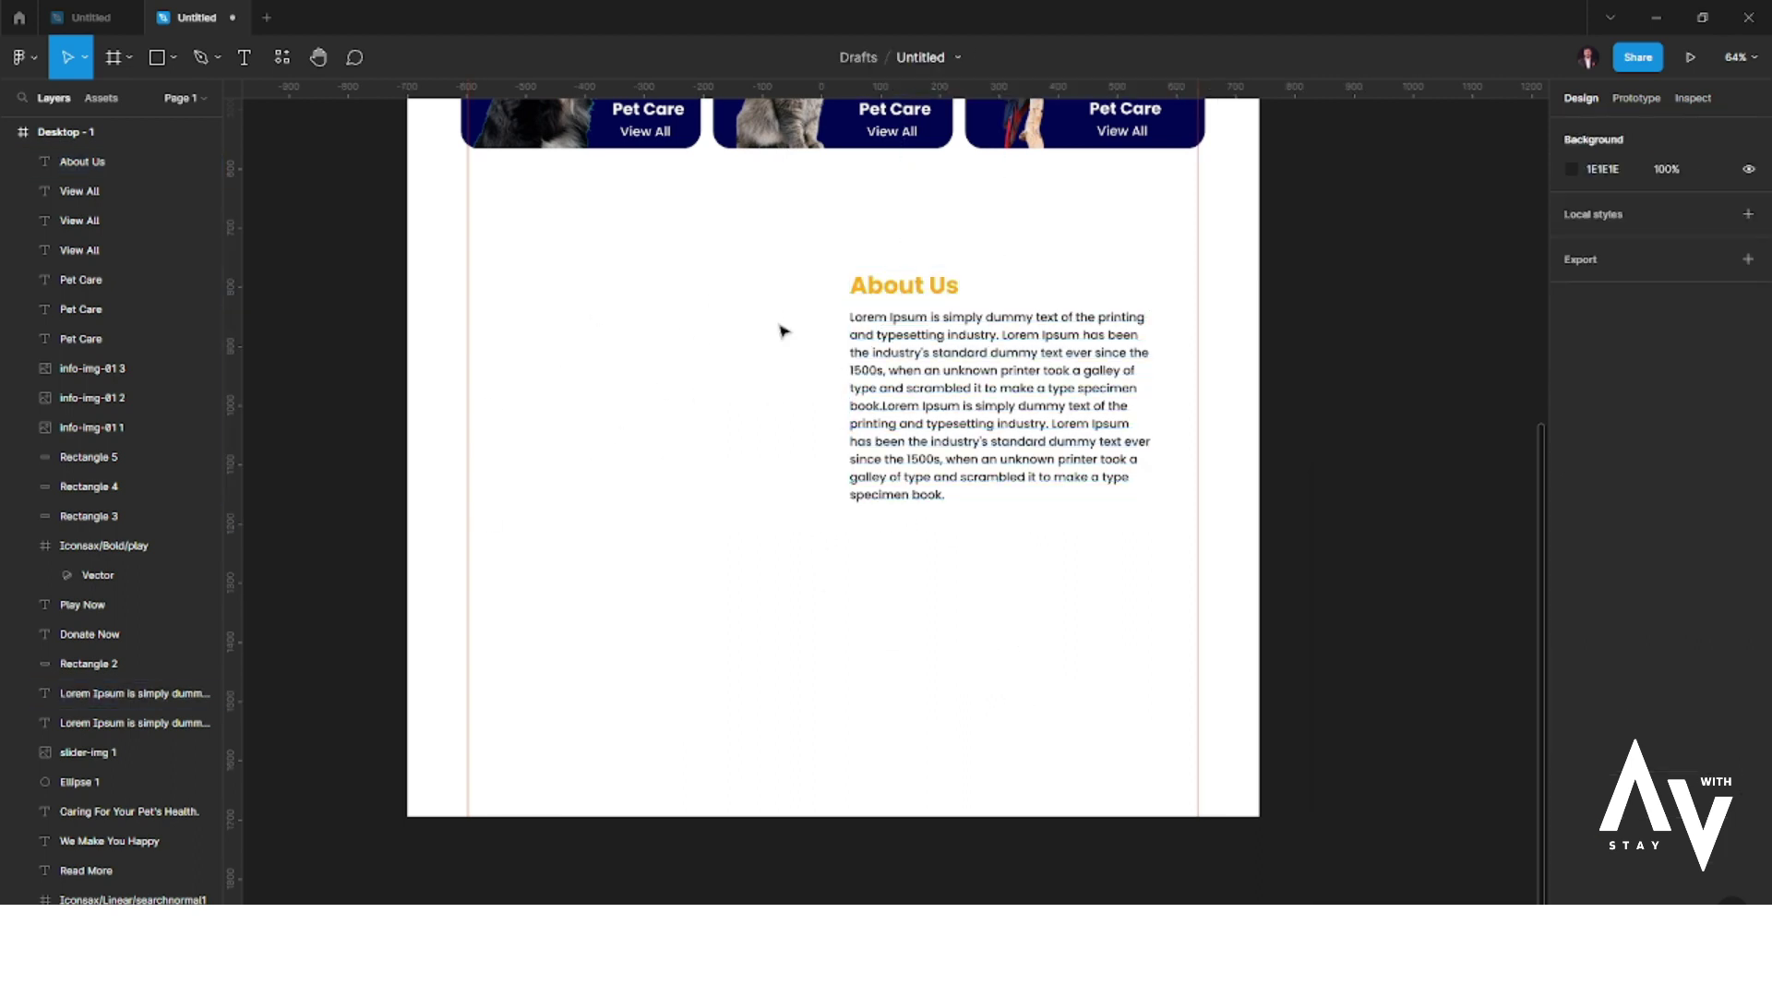
left_click(171, 56)
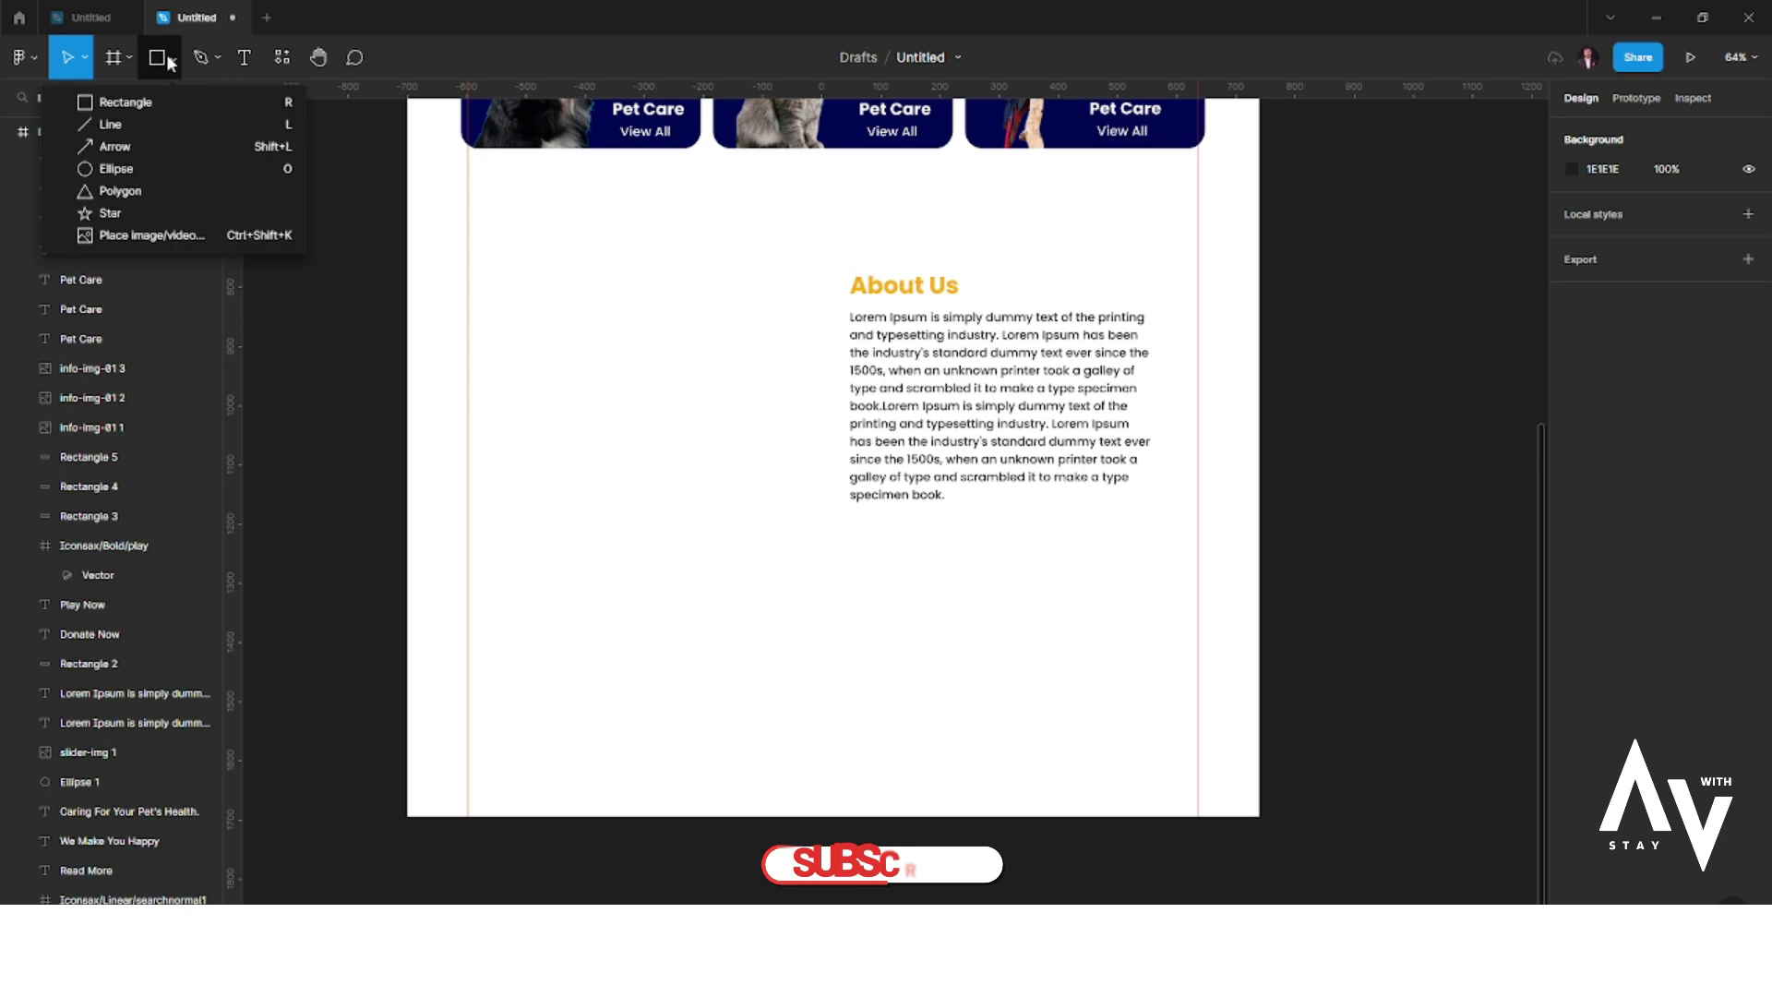
- Place the round woman-and-dog photo from disk and position it left of the About Us text
left_click(147, 237)
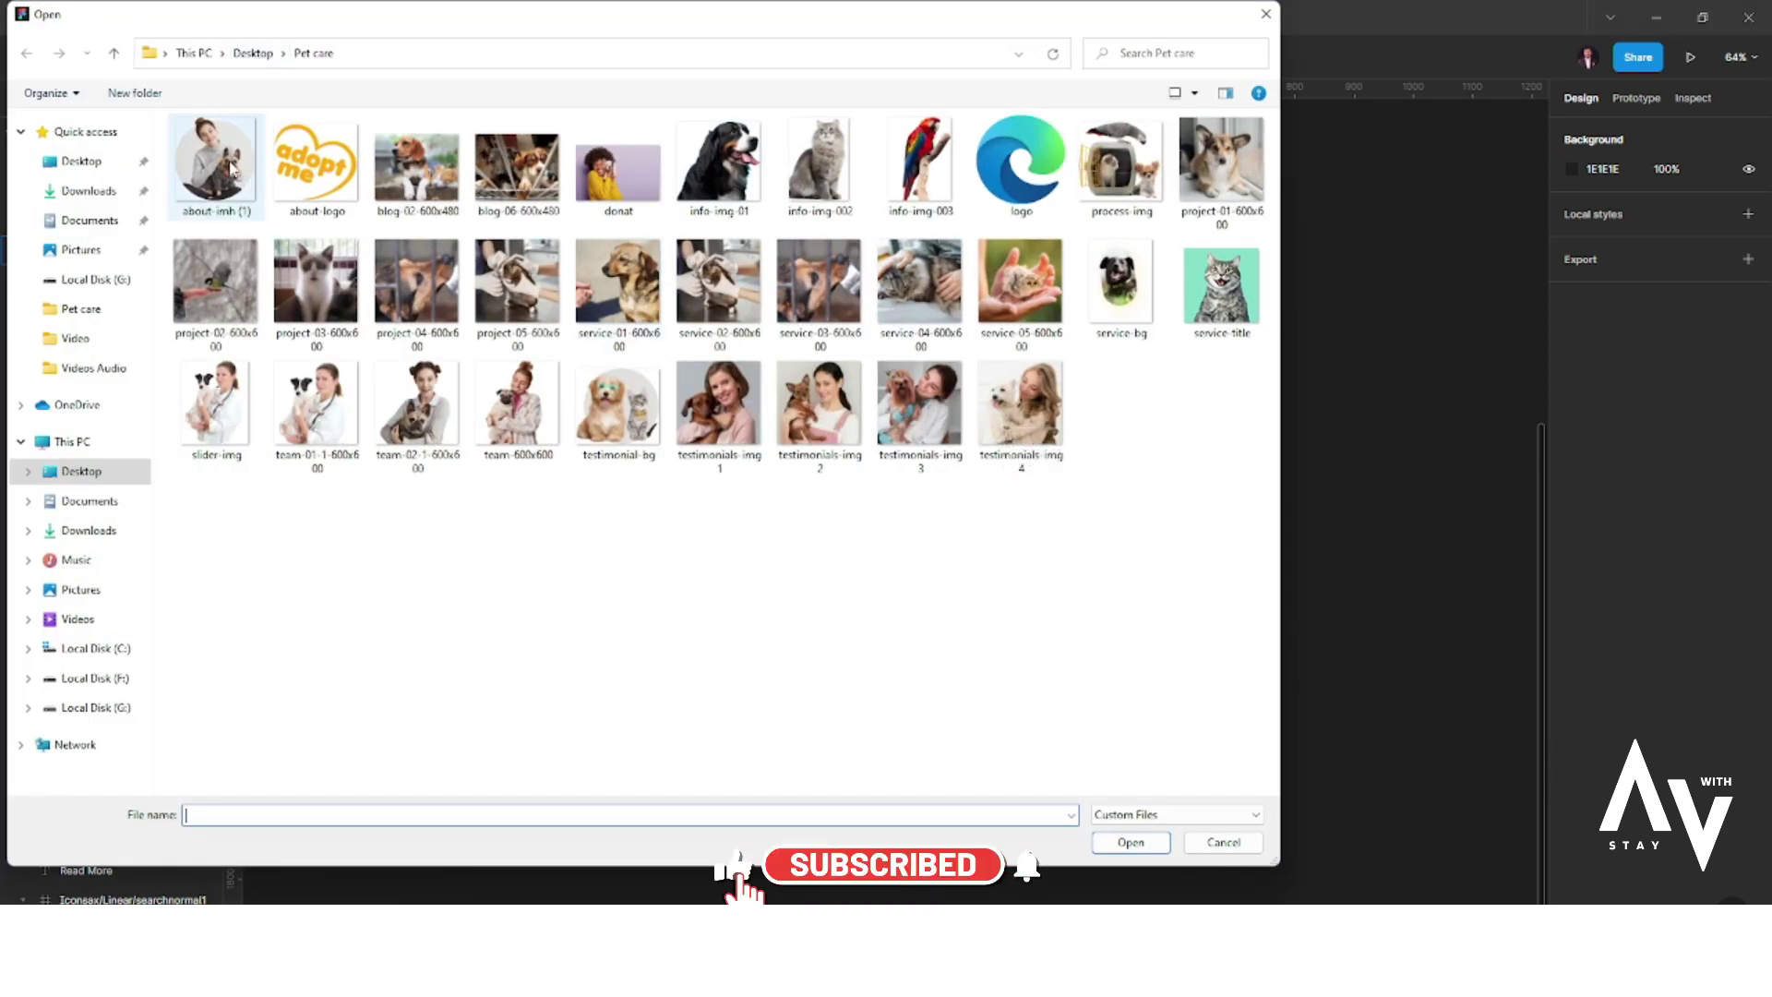
left_click(1145, 844)
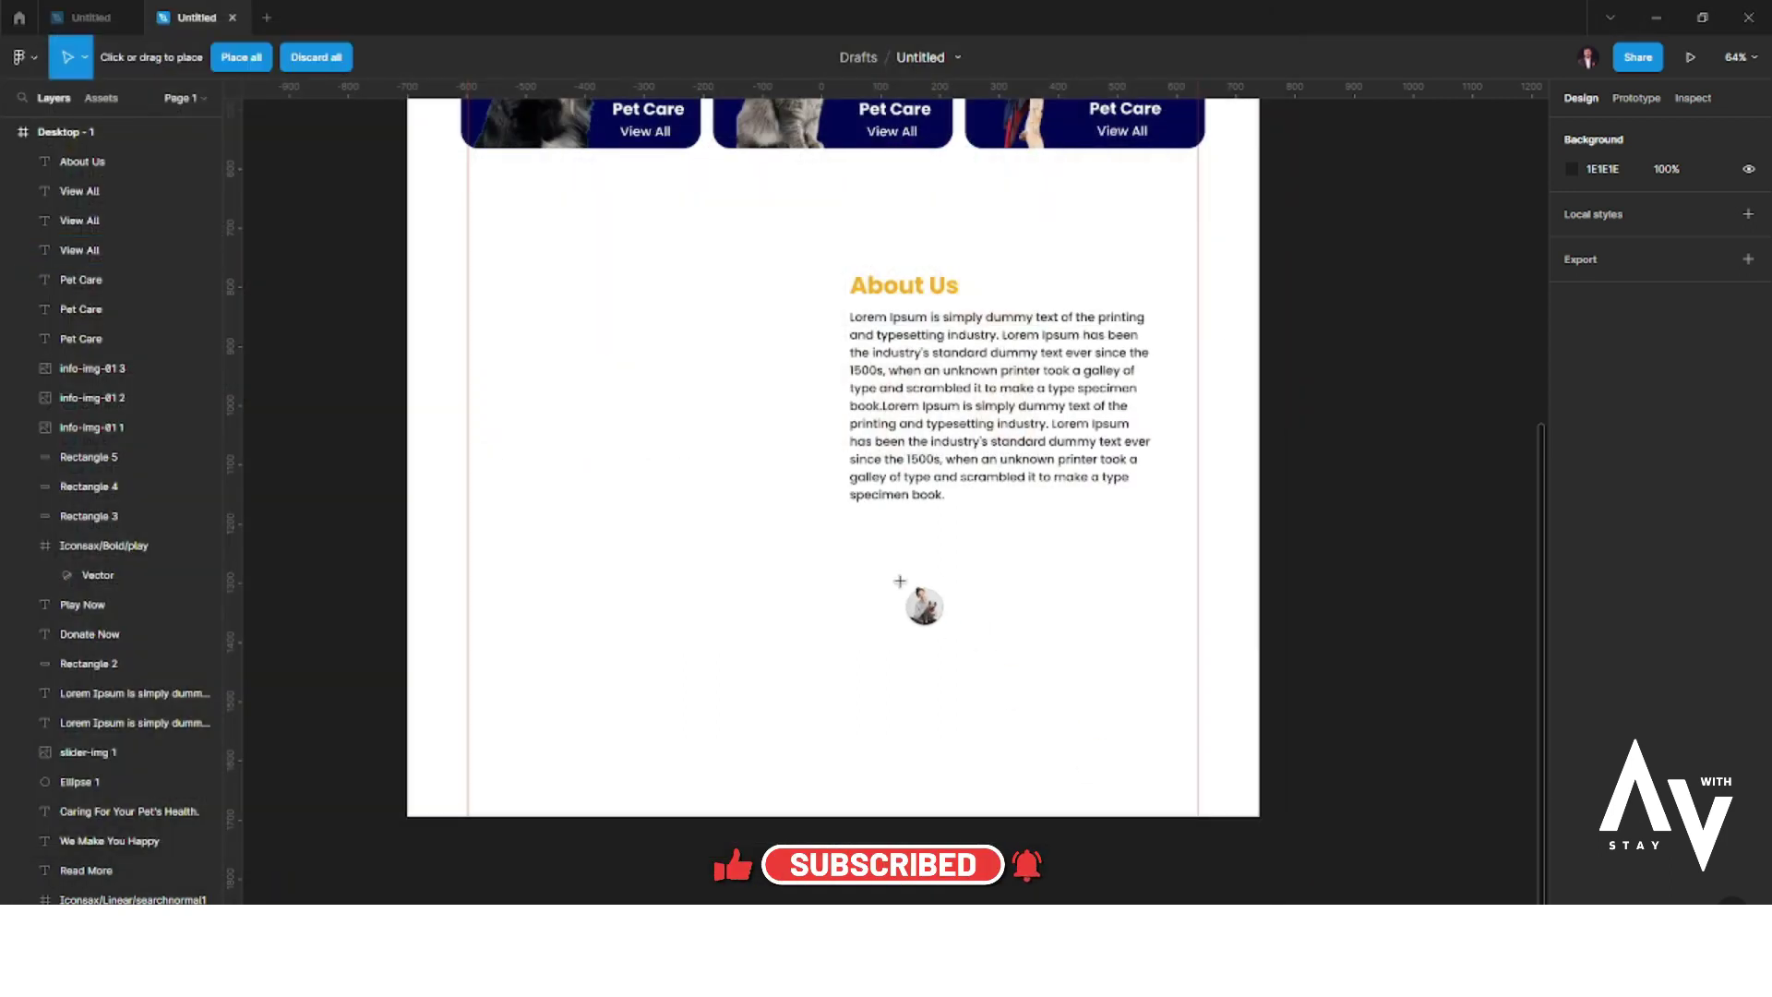
left_click(650, 359)
left_click_drag(747, 482, 747, 506)
left_click_drag(667, 430, 669, 446)
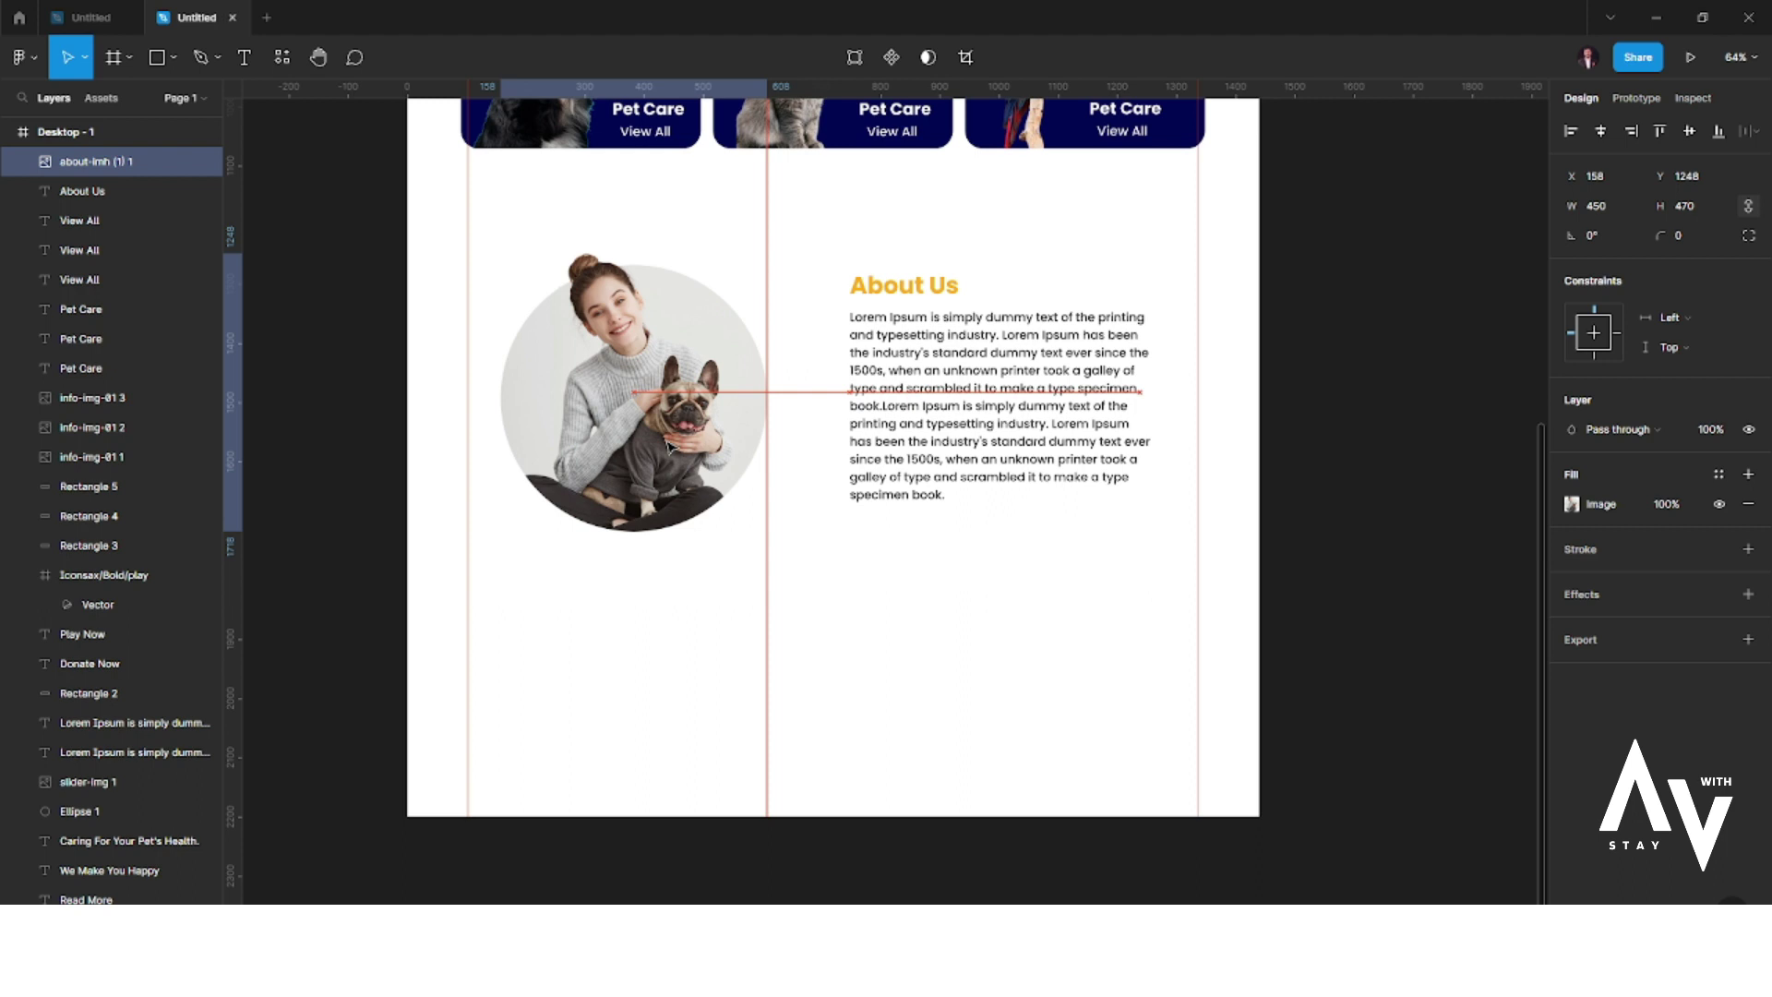
left_click(794, 624)
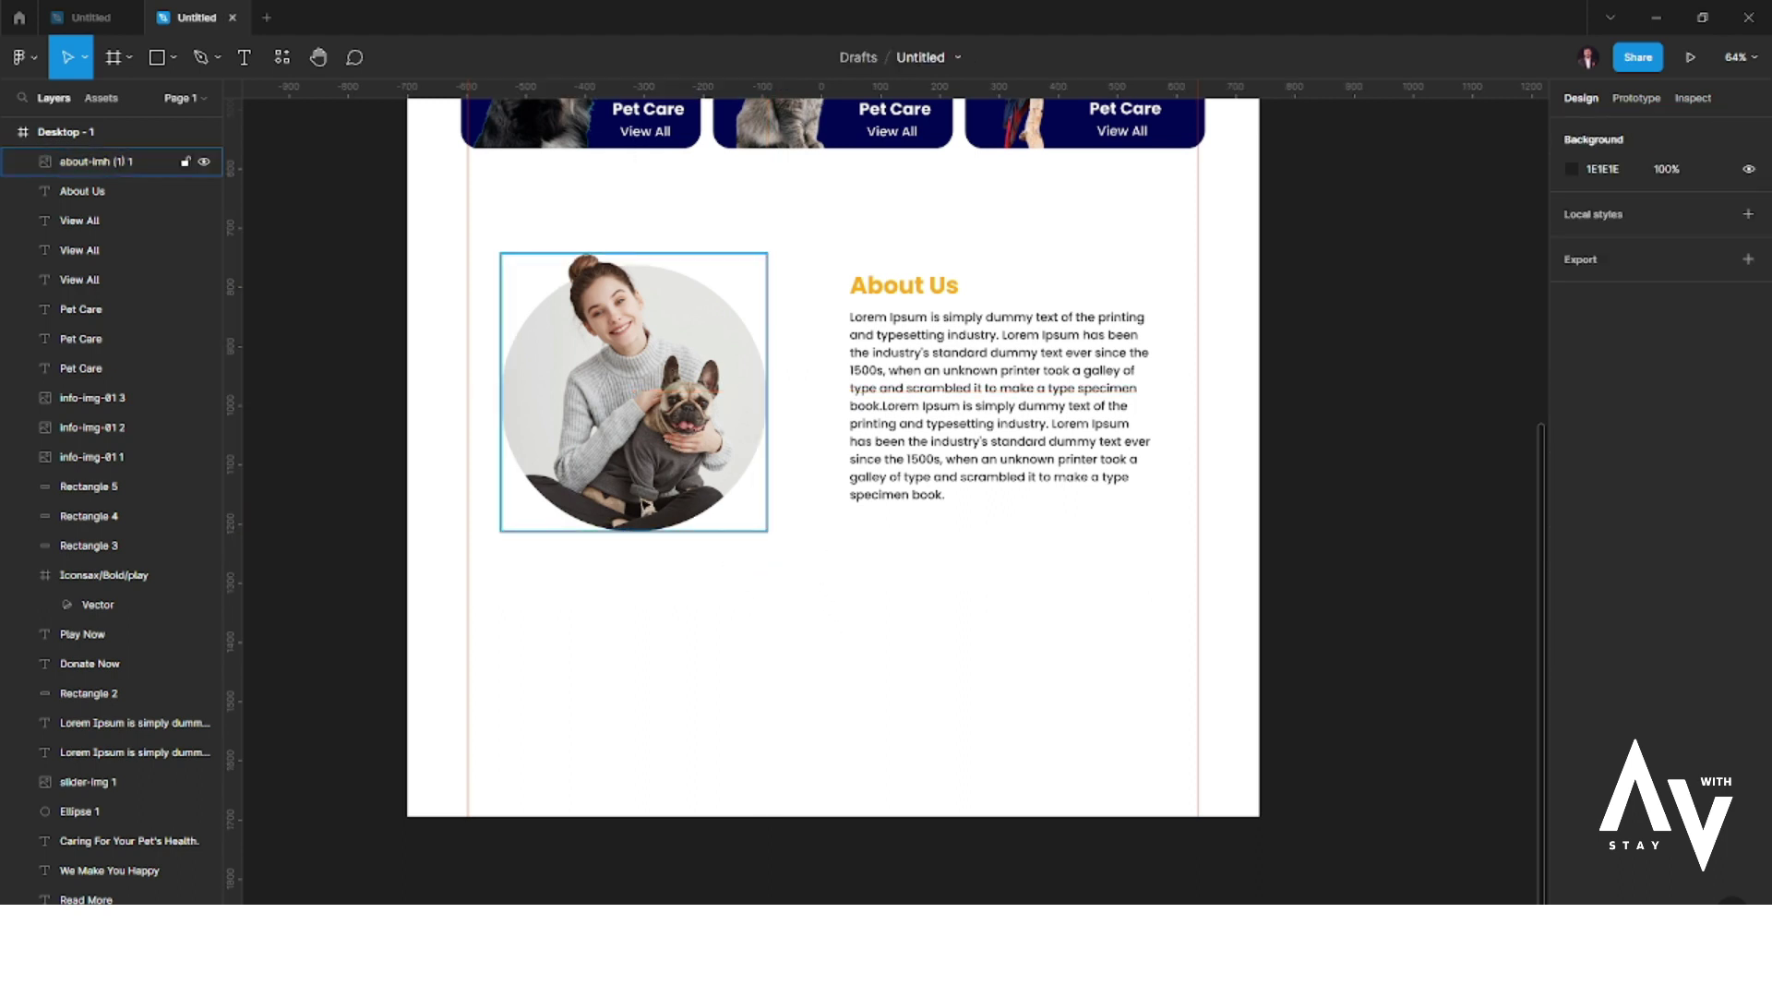
- Draw a 510×510 circle over the photo and send it behind the photo
left_click(175, 58)
key("o")
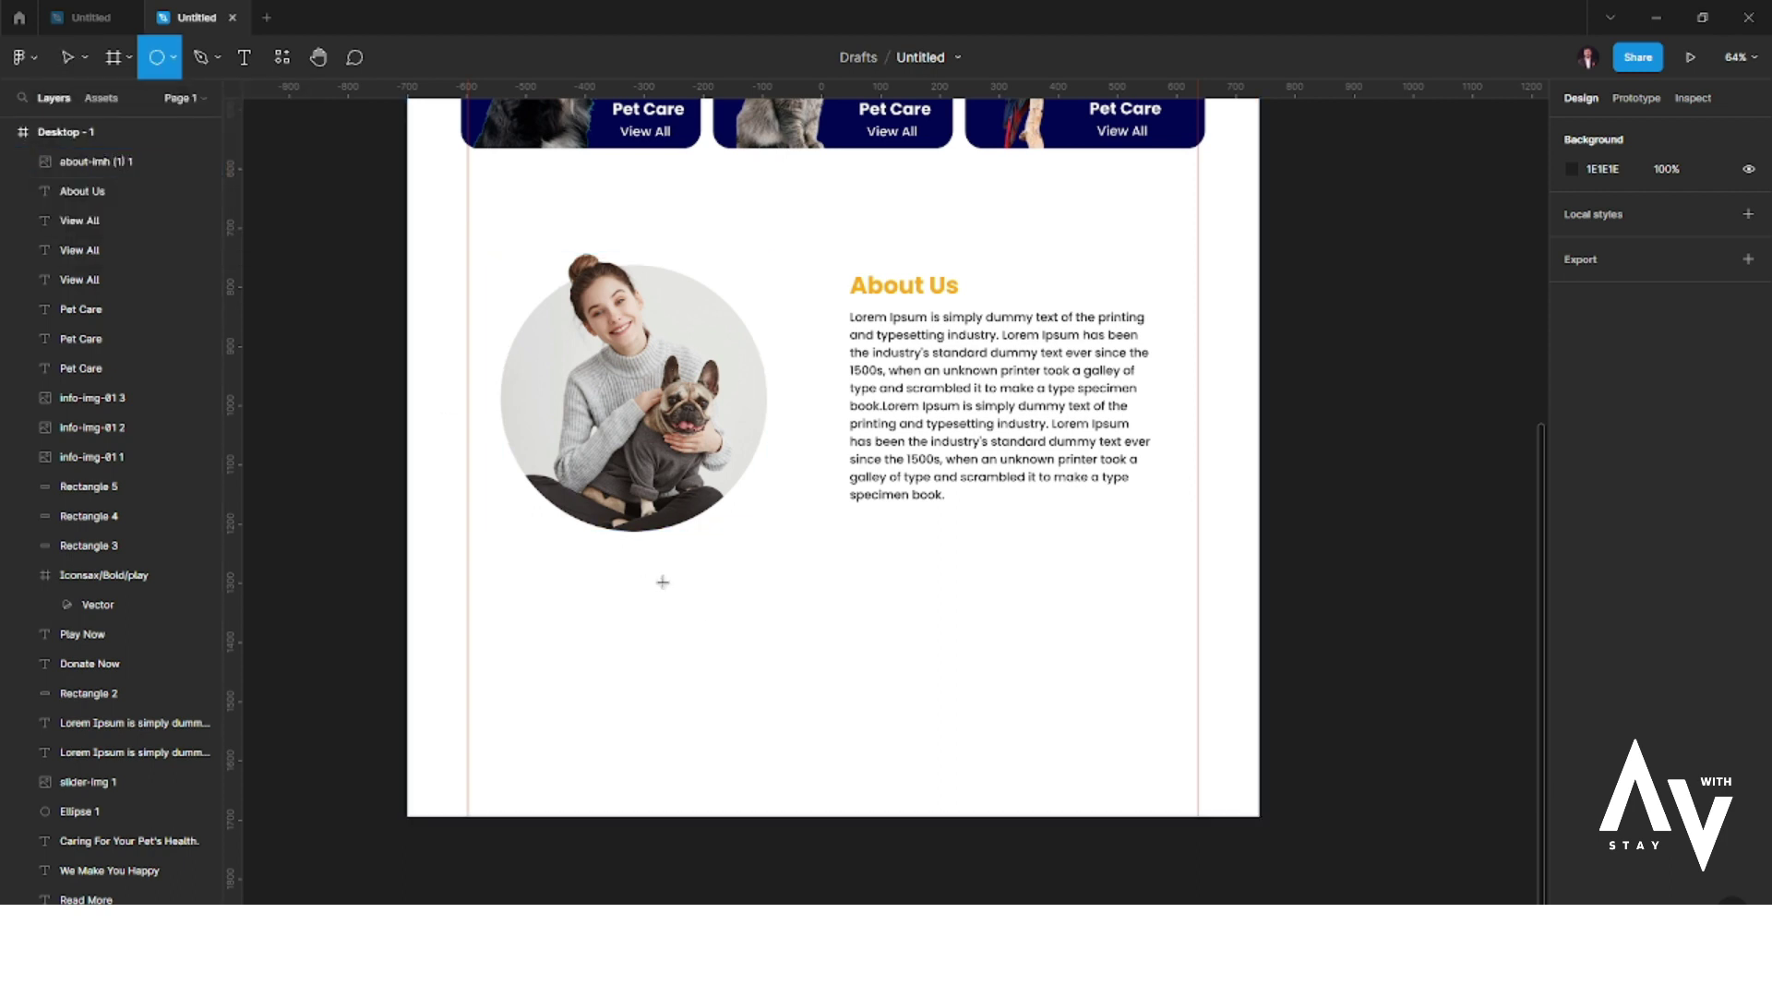
left_click_drag(663, 582, 966, 744)
left_click_drag(811, 699, 608, 357)
right_click(602, 354)
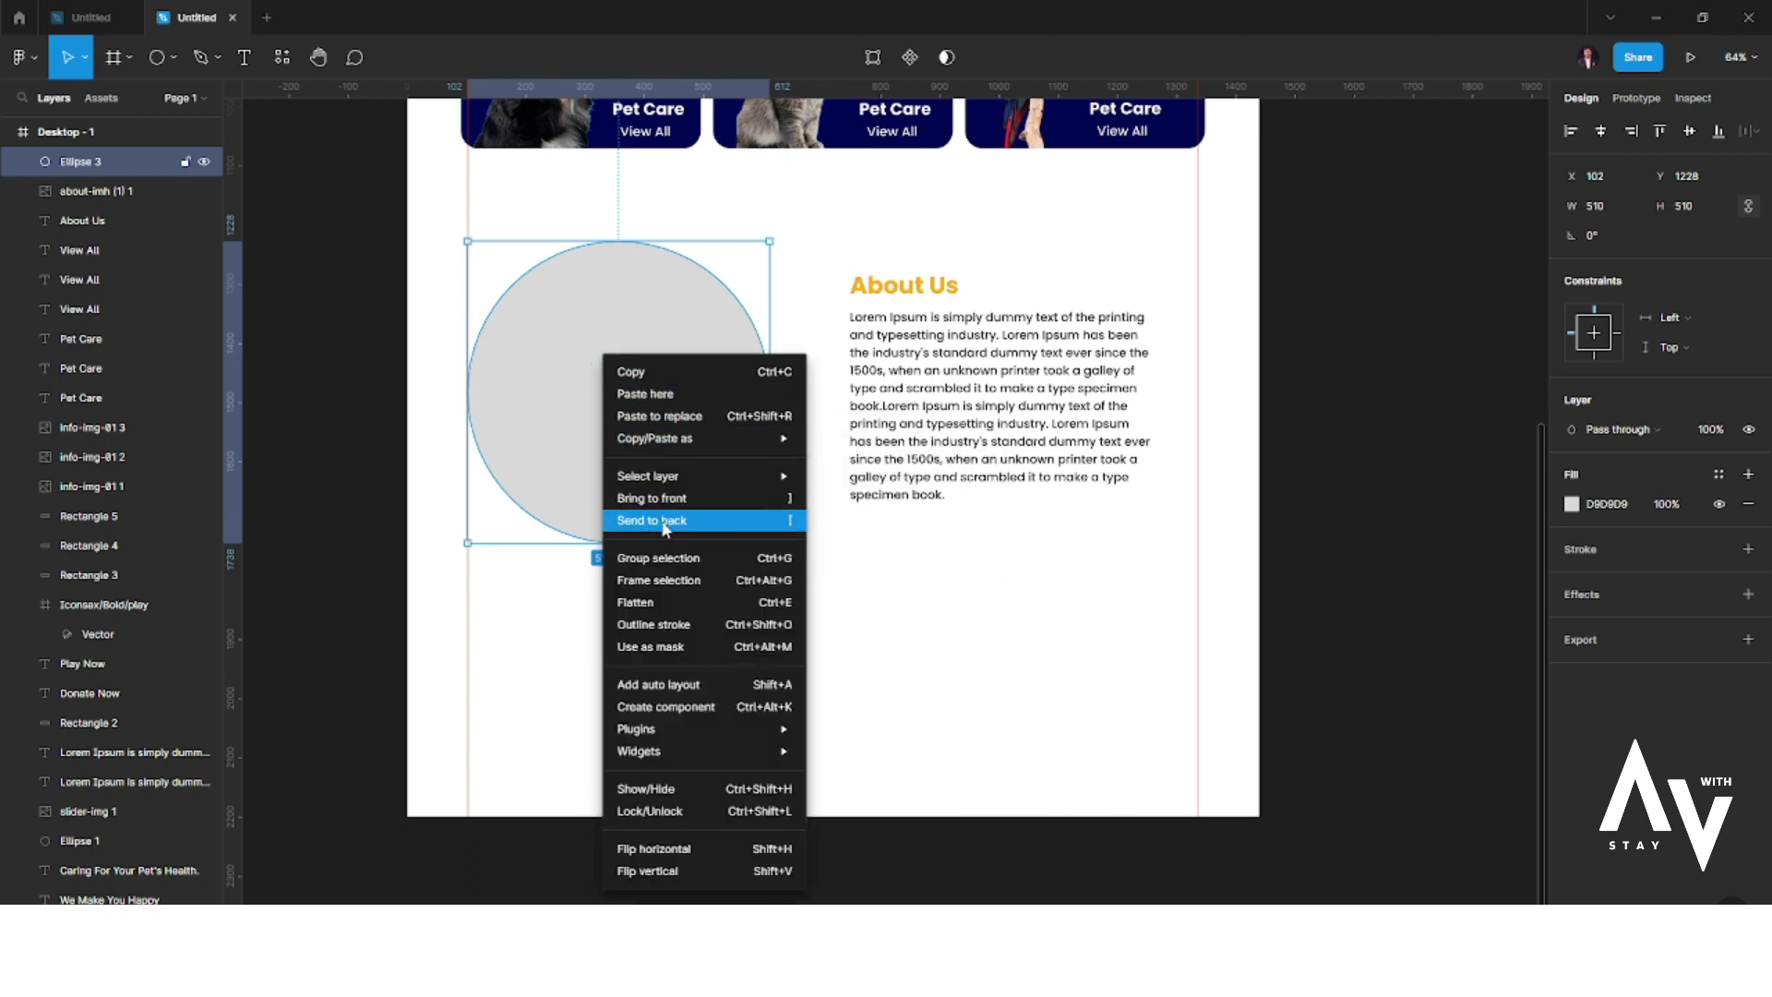
left_click(696, 534)
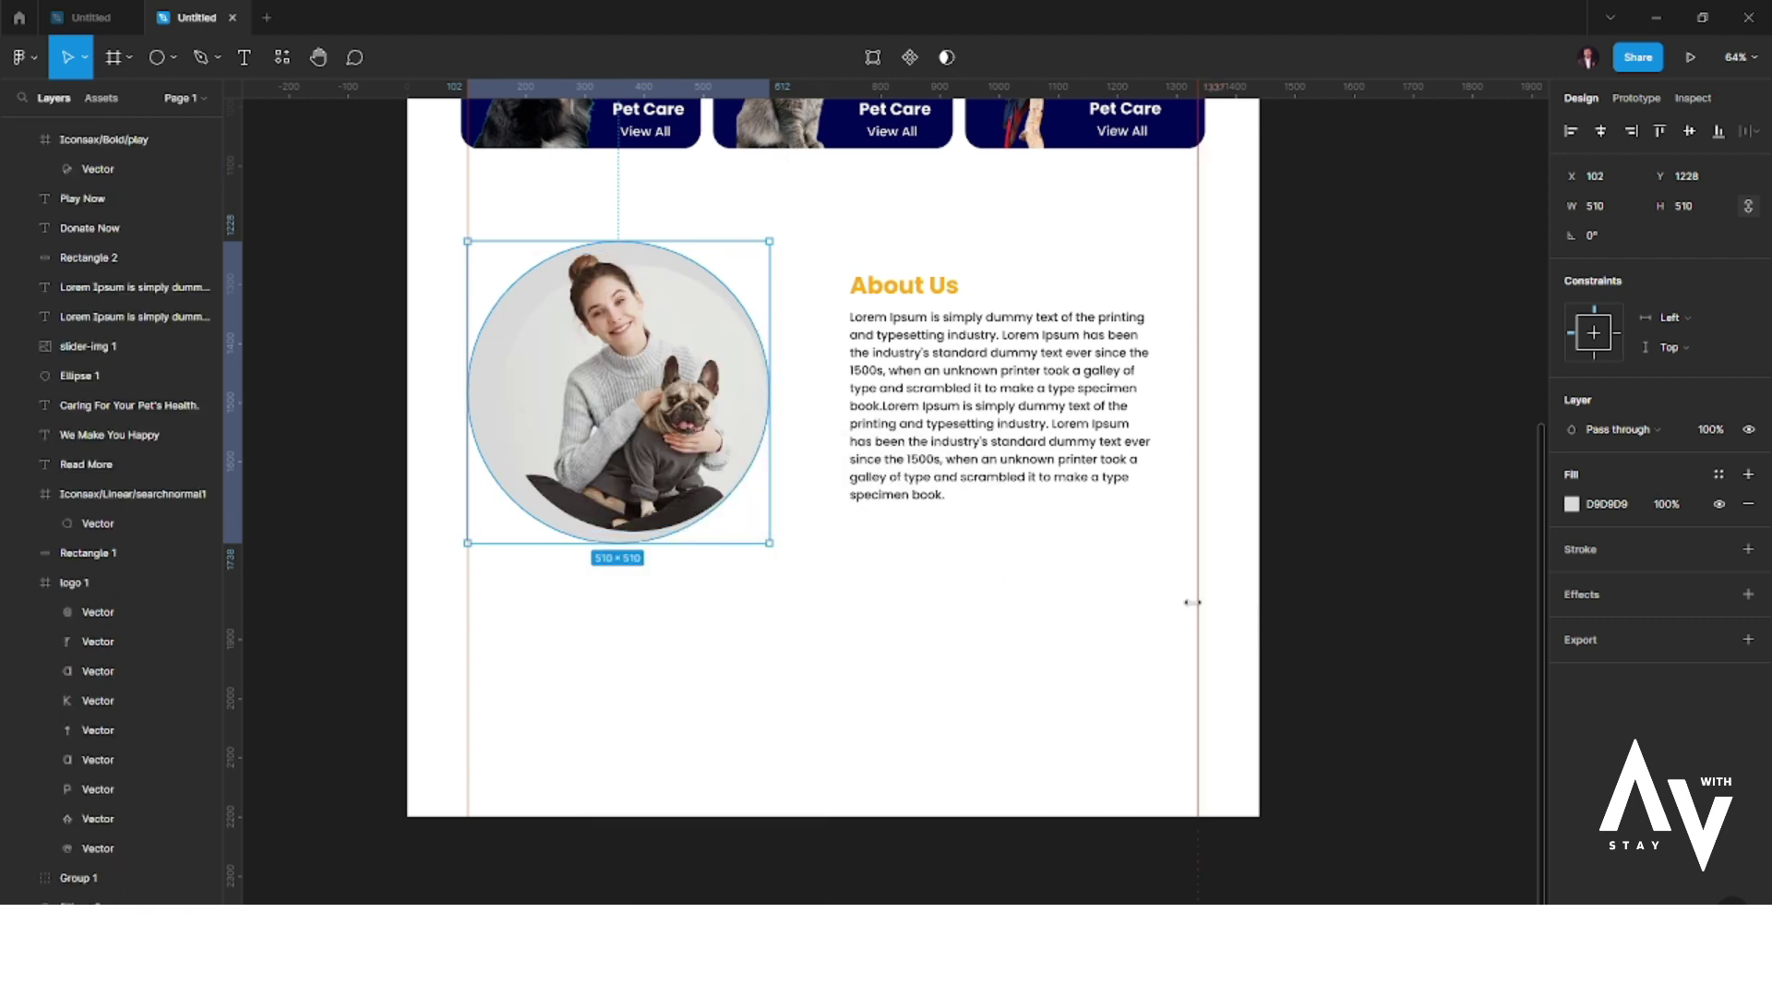
- Enlarge the circle to 537×537, centre it, and fill it with the orange document colour
left_click_drag(773, 546, 783, 552)
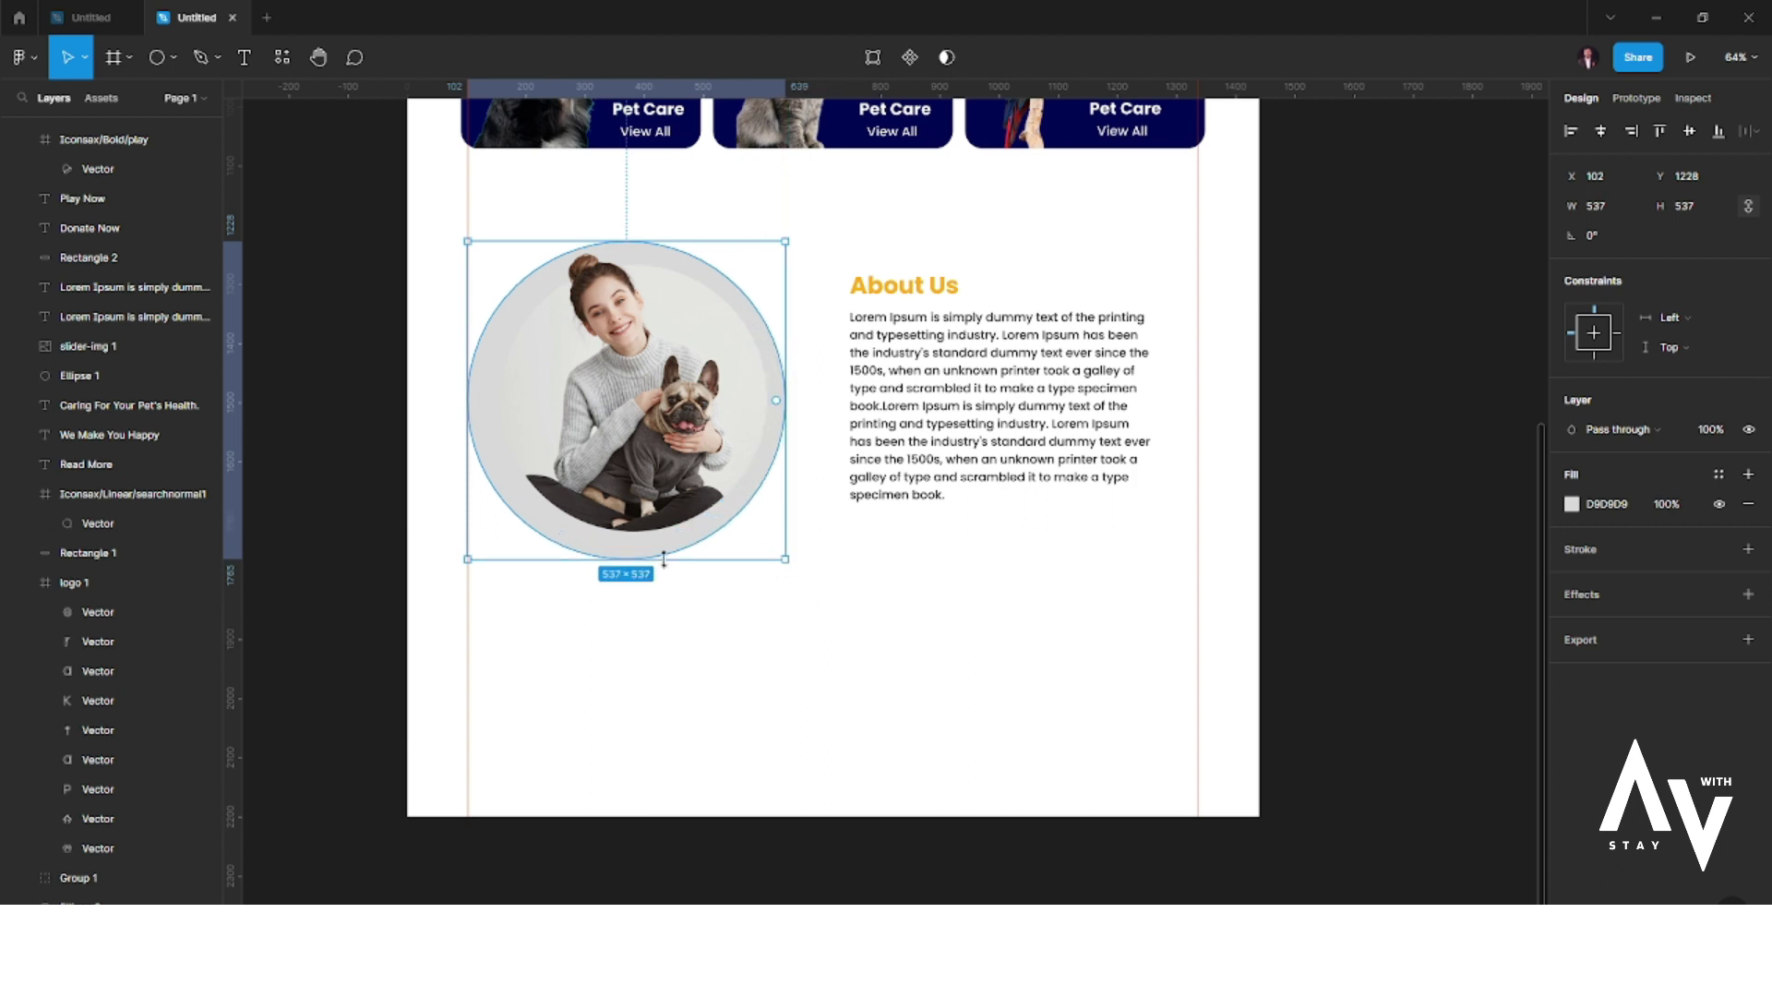
left_click_drag(663, 553, 670, 557)
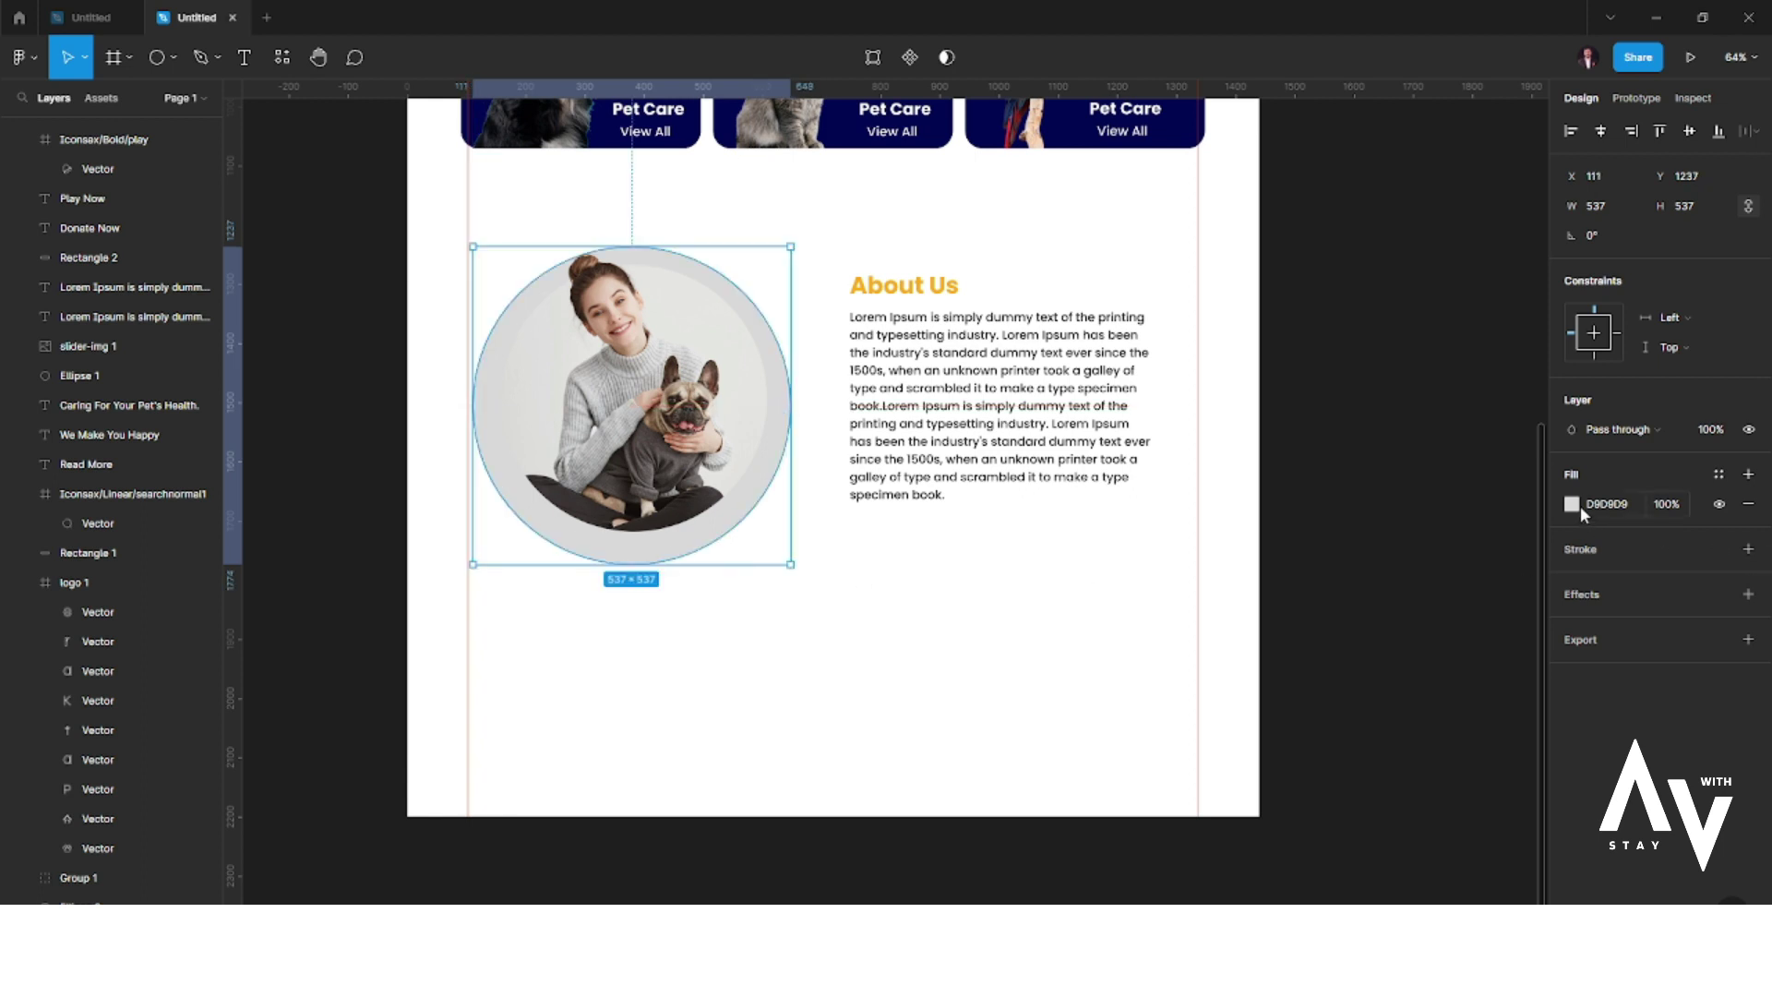
left_click(1572, 504)
left_click(1417, 862)
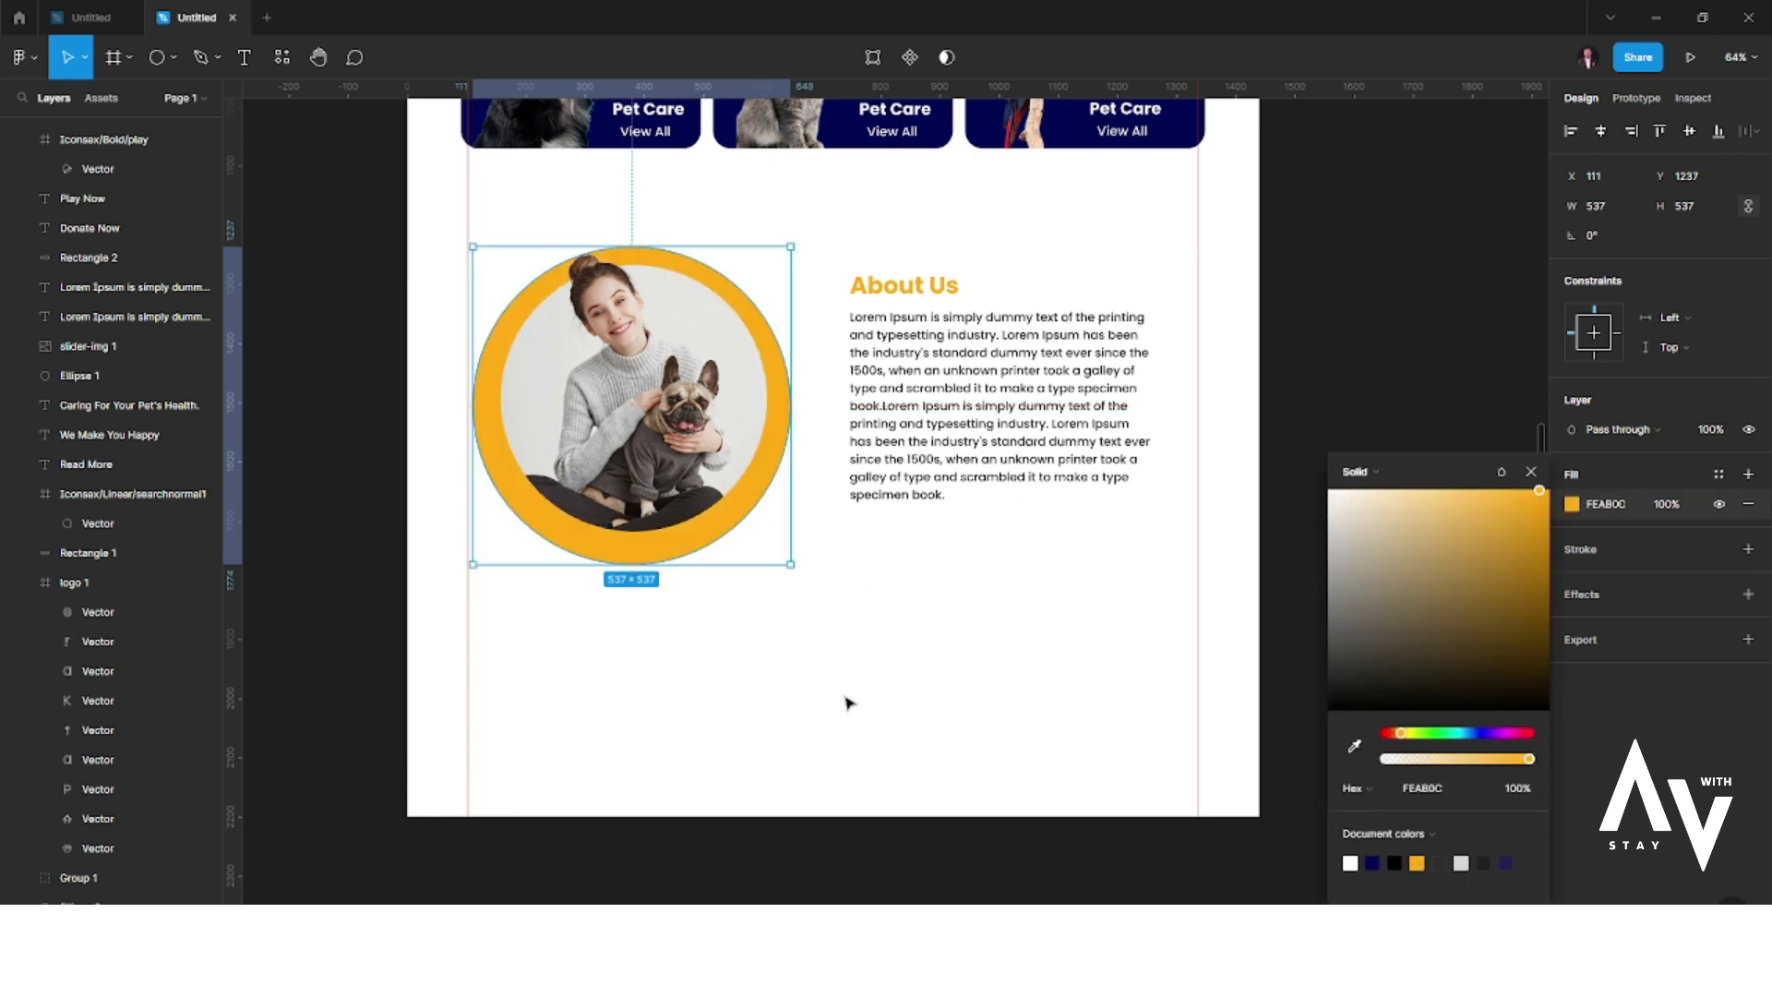
left_click(845, 702)
- Shrink the orange circle to 522×522 and fine-tune its position around the photo
left_click_drag(684, 554, 778, 549)
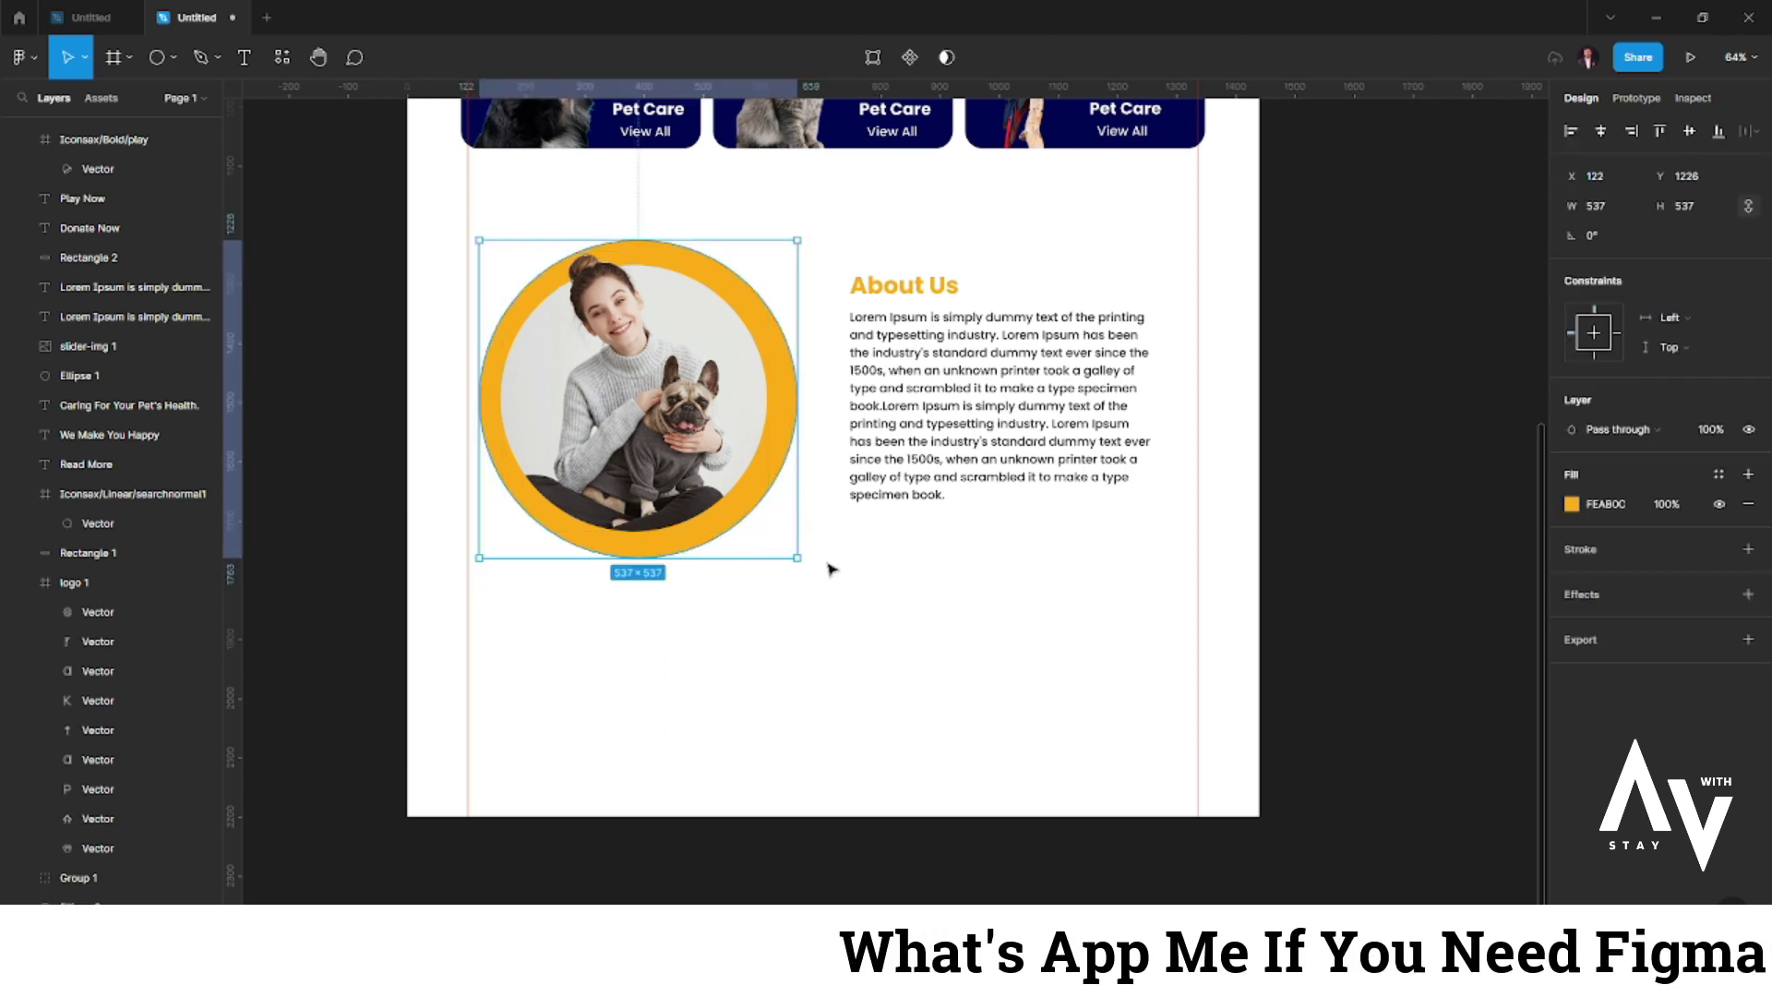
left_click_drag(797, 556, 788, 549)
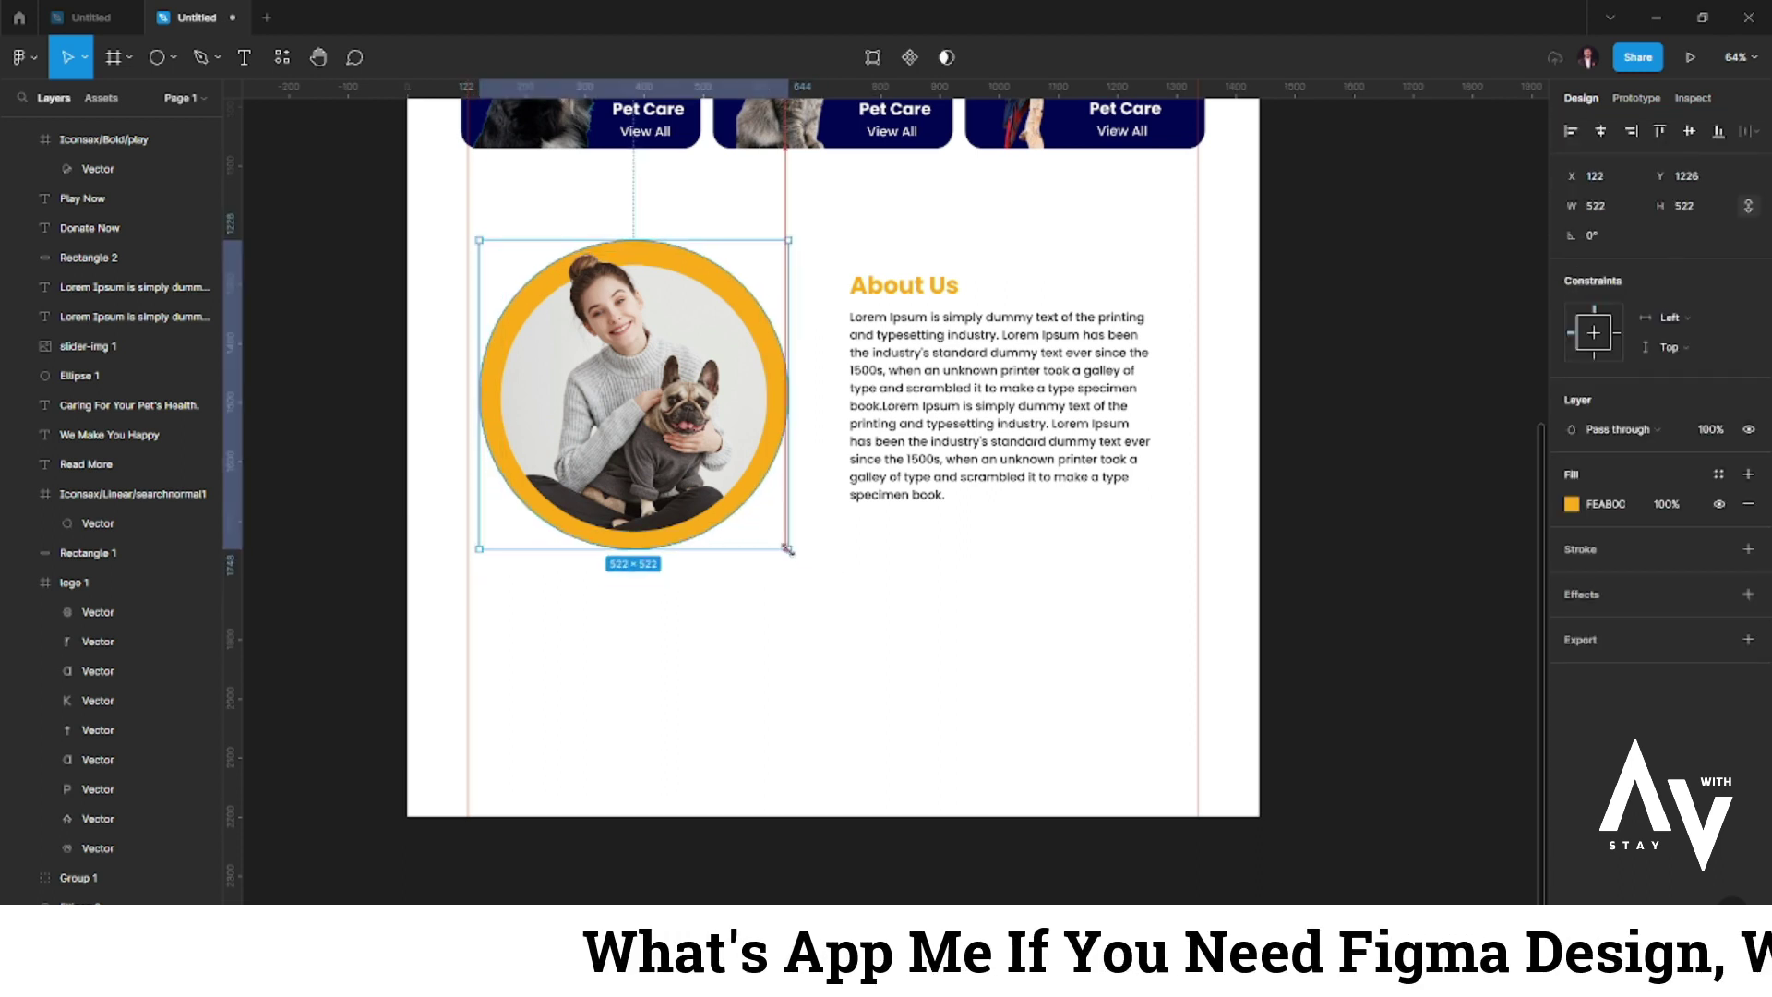
left_click(646, 577)
left_click_drag(658, 549, 659, 554)
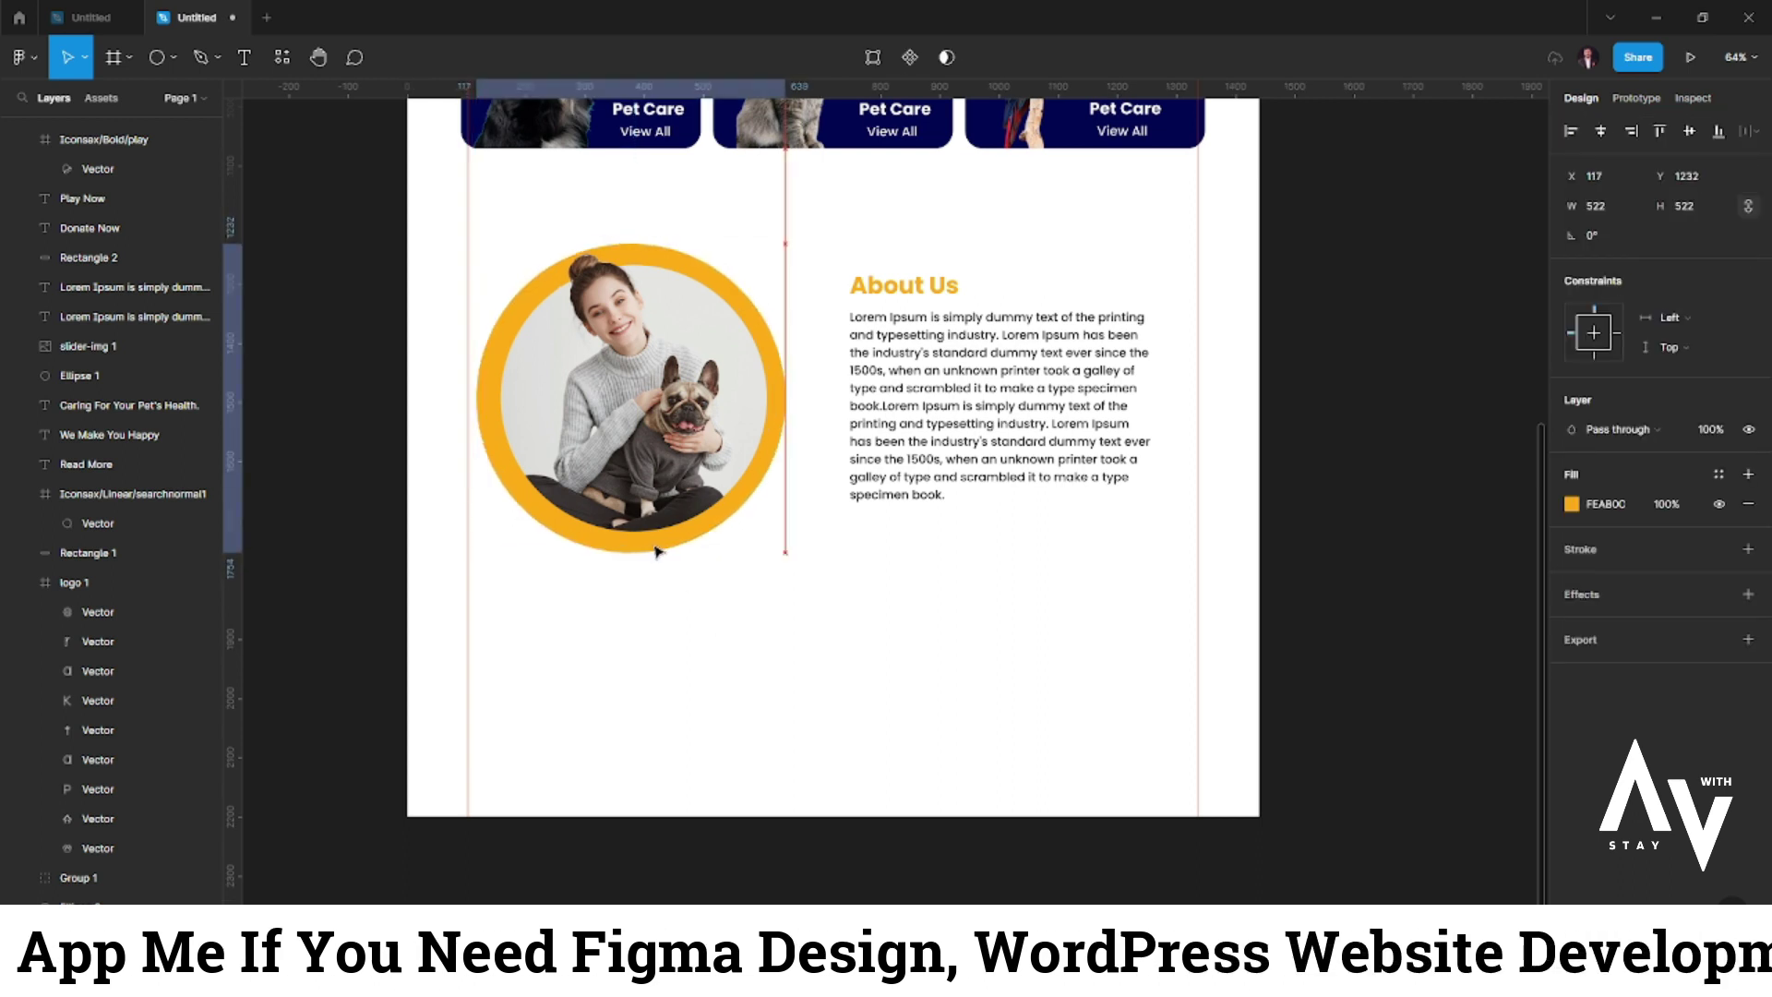
left_click_drag(659, 554, 664, 551)
left_click(646, 578)
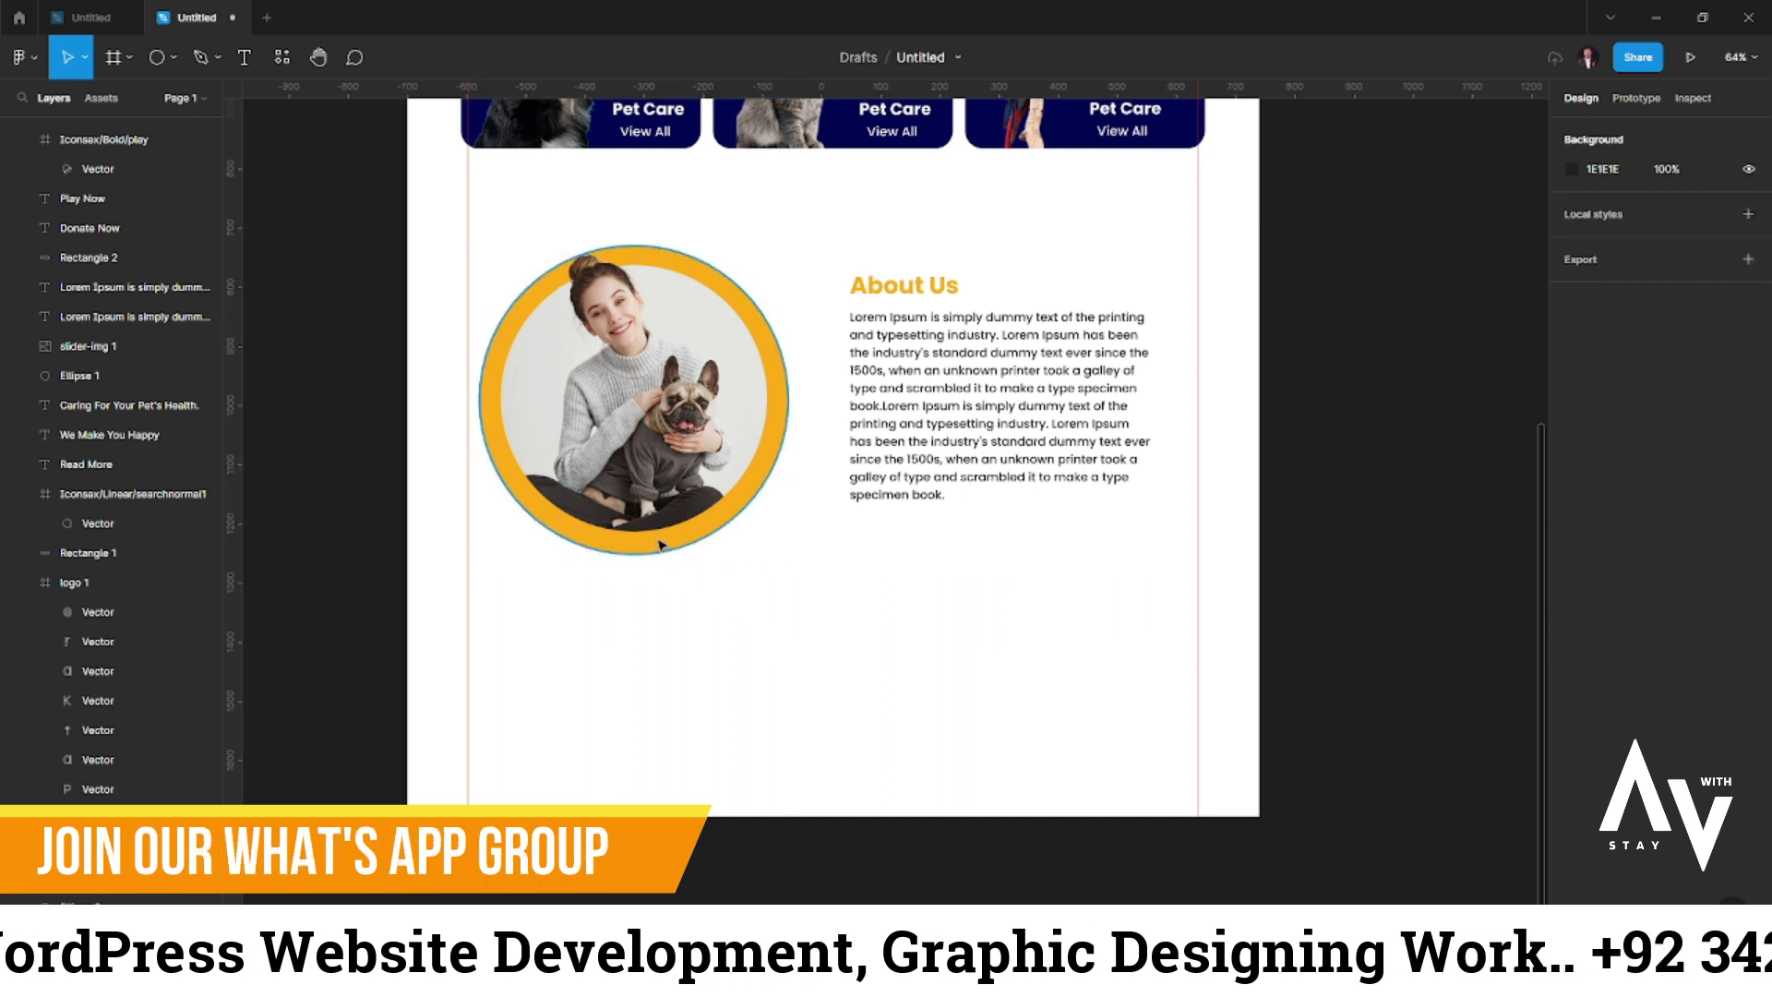
- Shrink the ring to 505×505 and nudge it two pixels down to centre it
left_click(651, 550)
left_click_drag(790, 555, 780, 545)
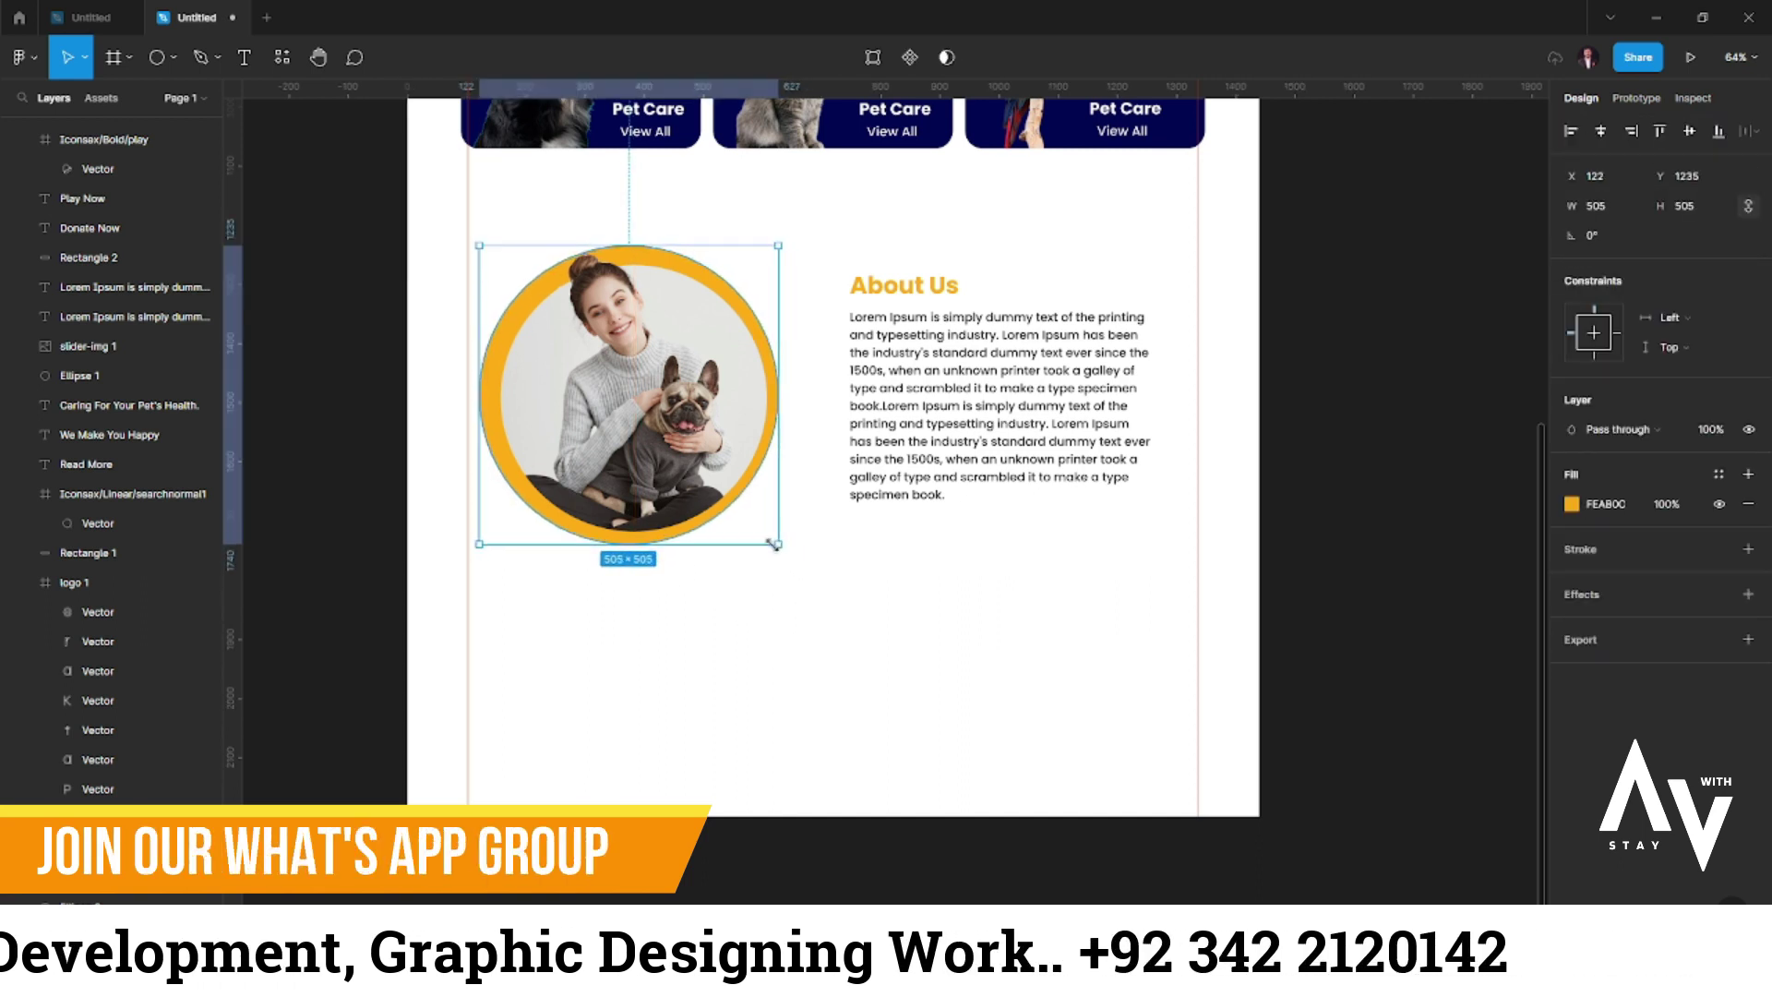
left_click_drag(653, 549, 656, 550)
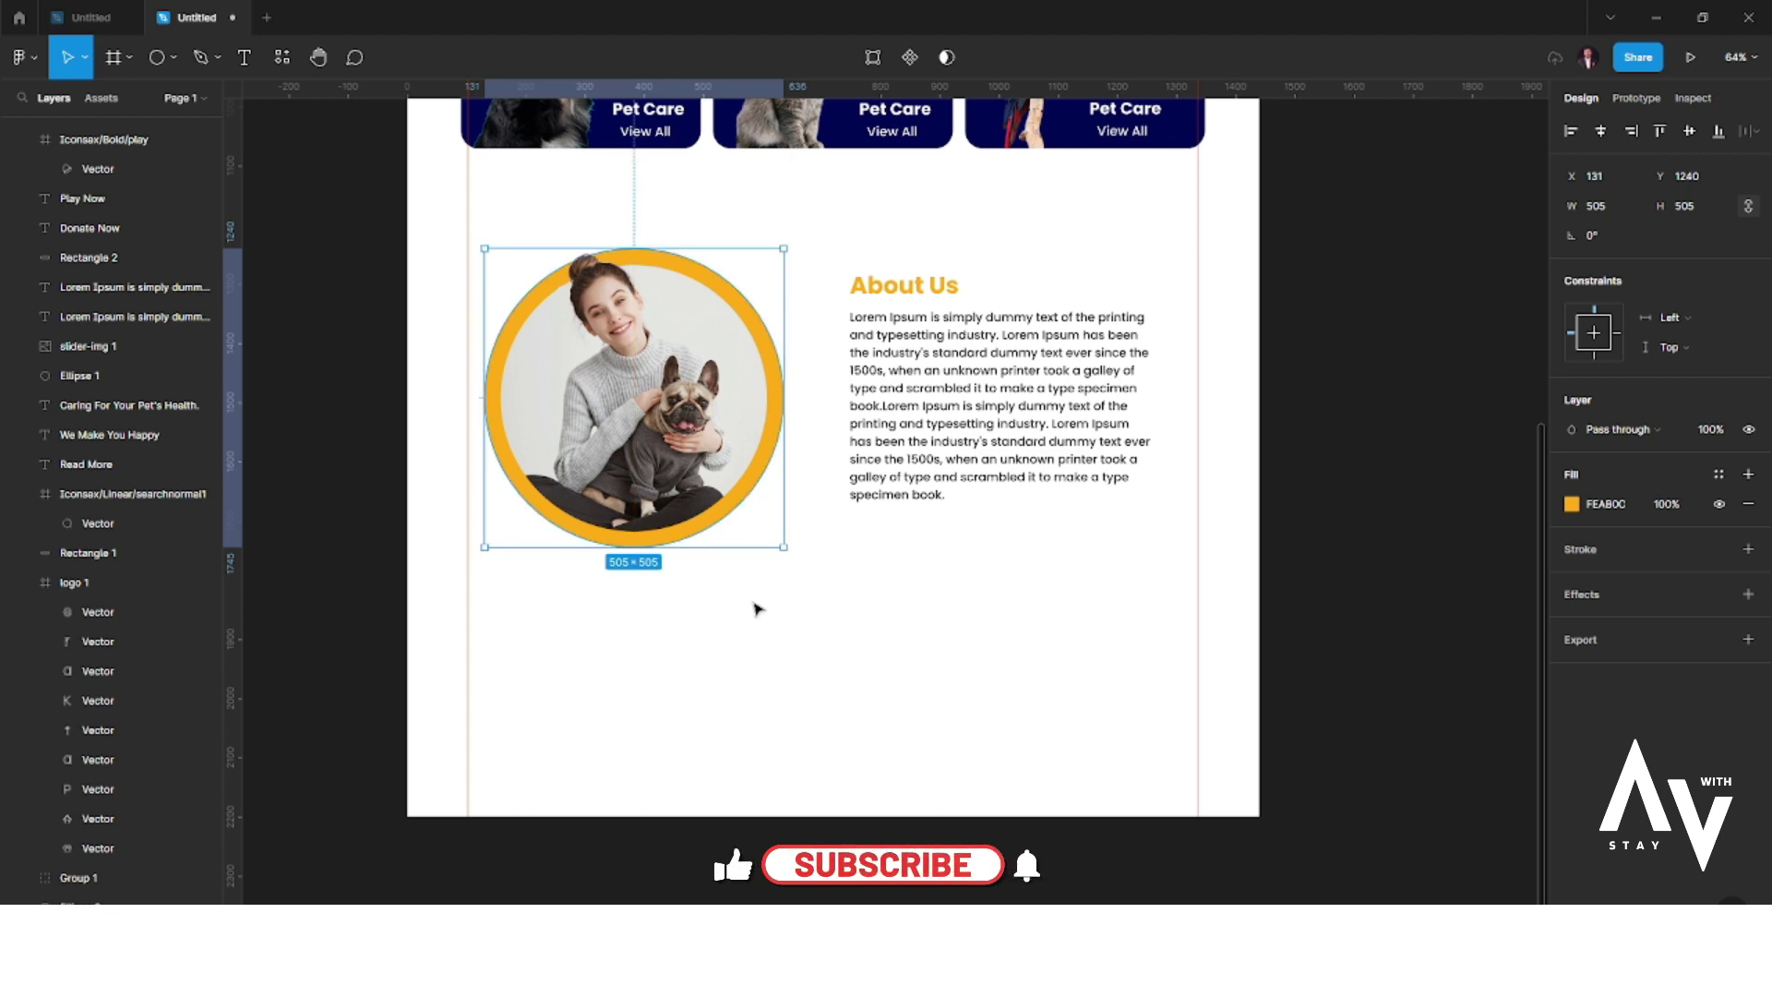
key("Down")
key("Down")
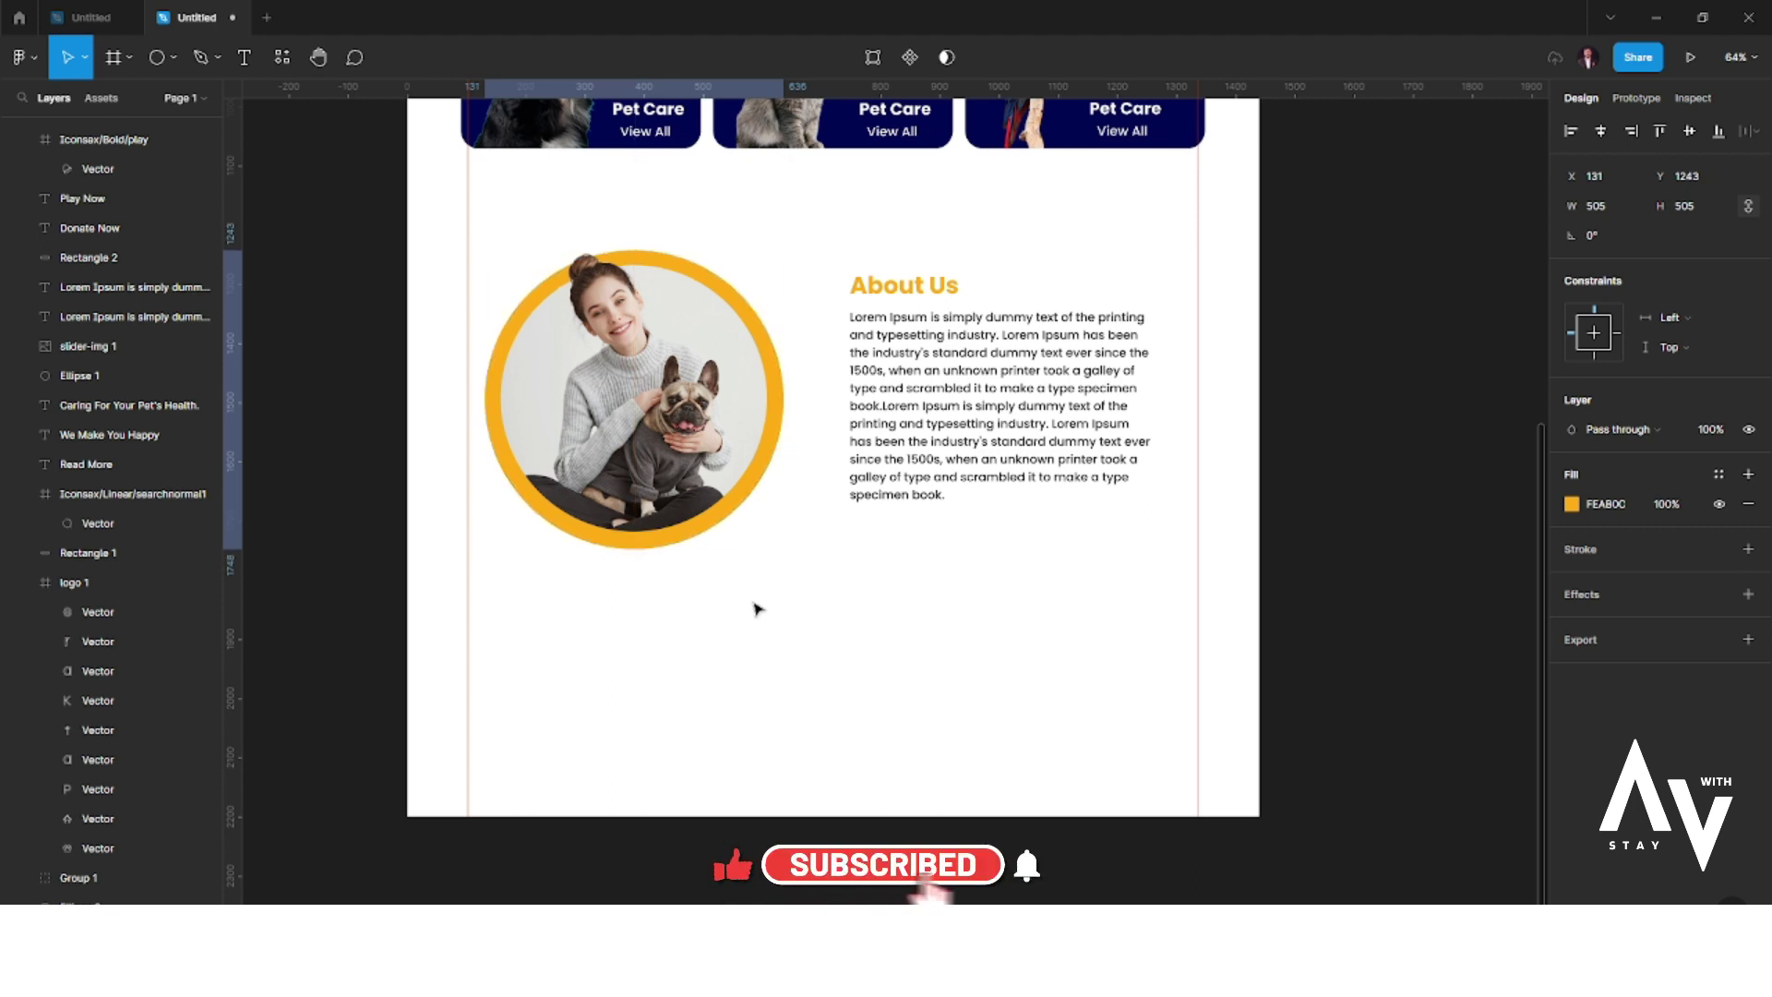
key("Down")
left_click(792, 613)
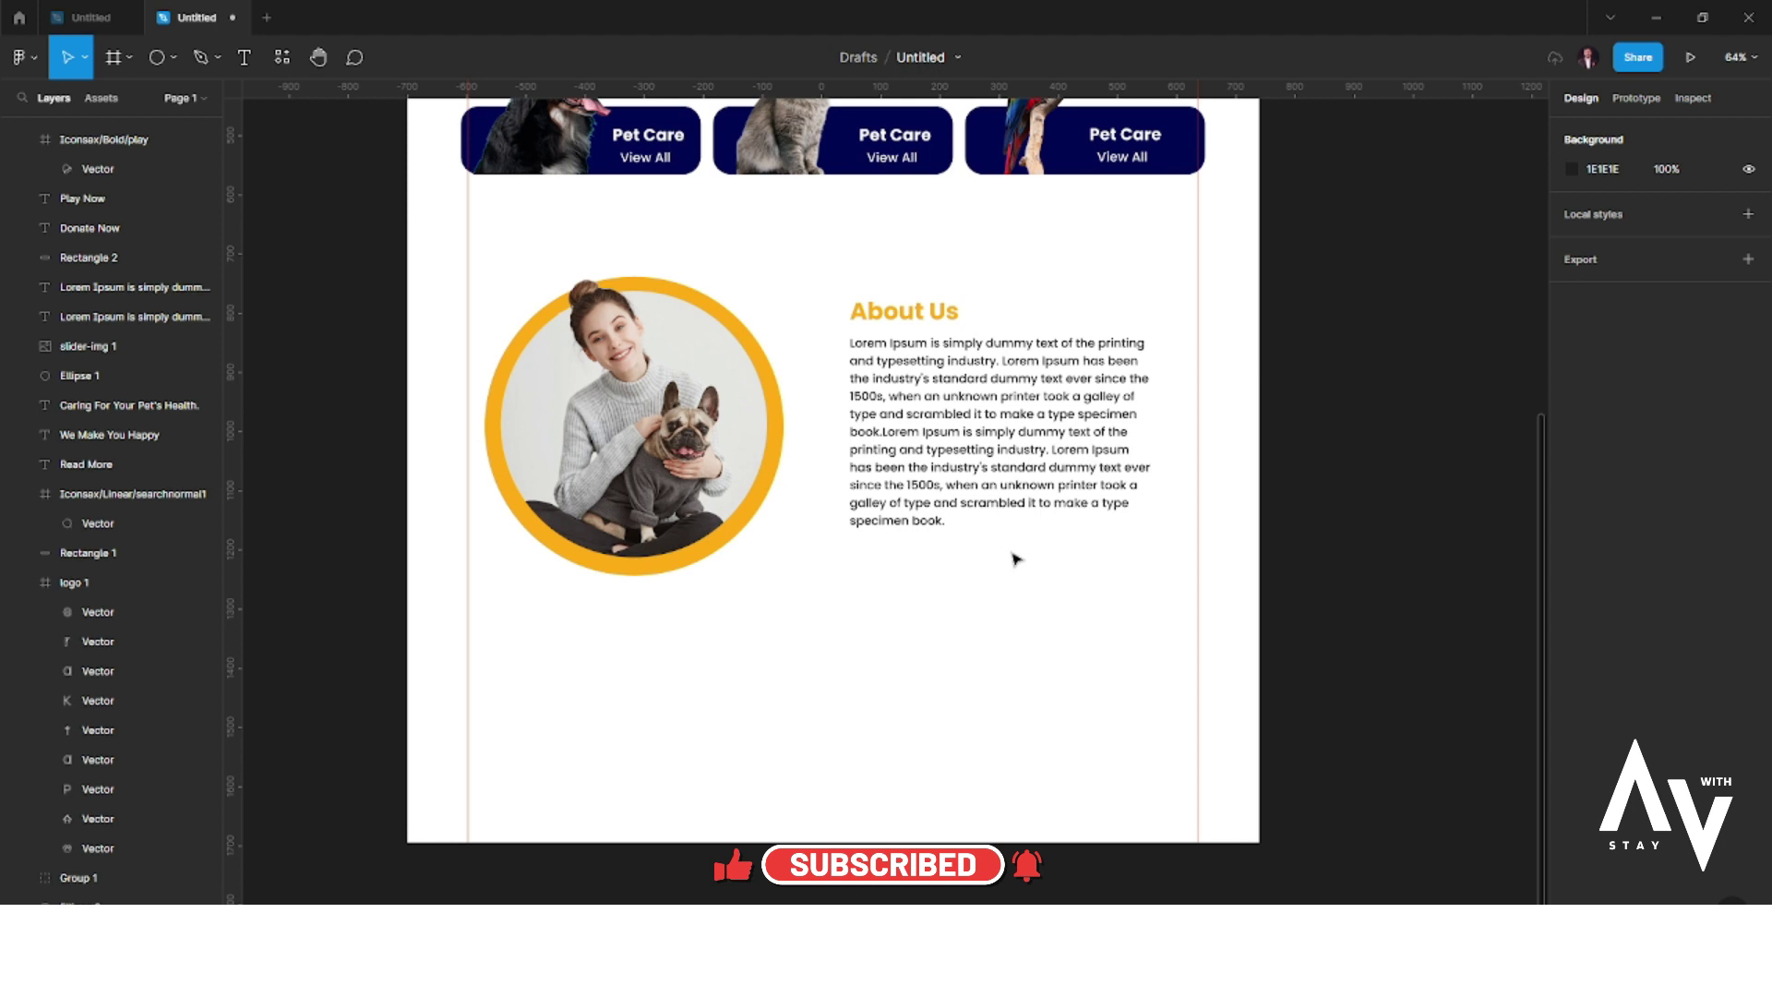
- Draw a small circle and fill it with the orange FEAB0C colour
scroll(1017, 557, "up", 5)
scroll(744, 449, "down", 1)
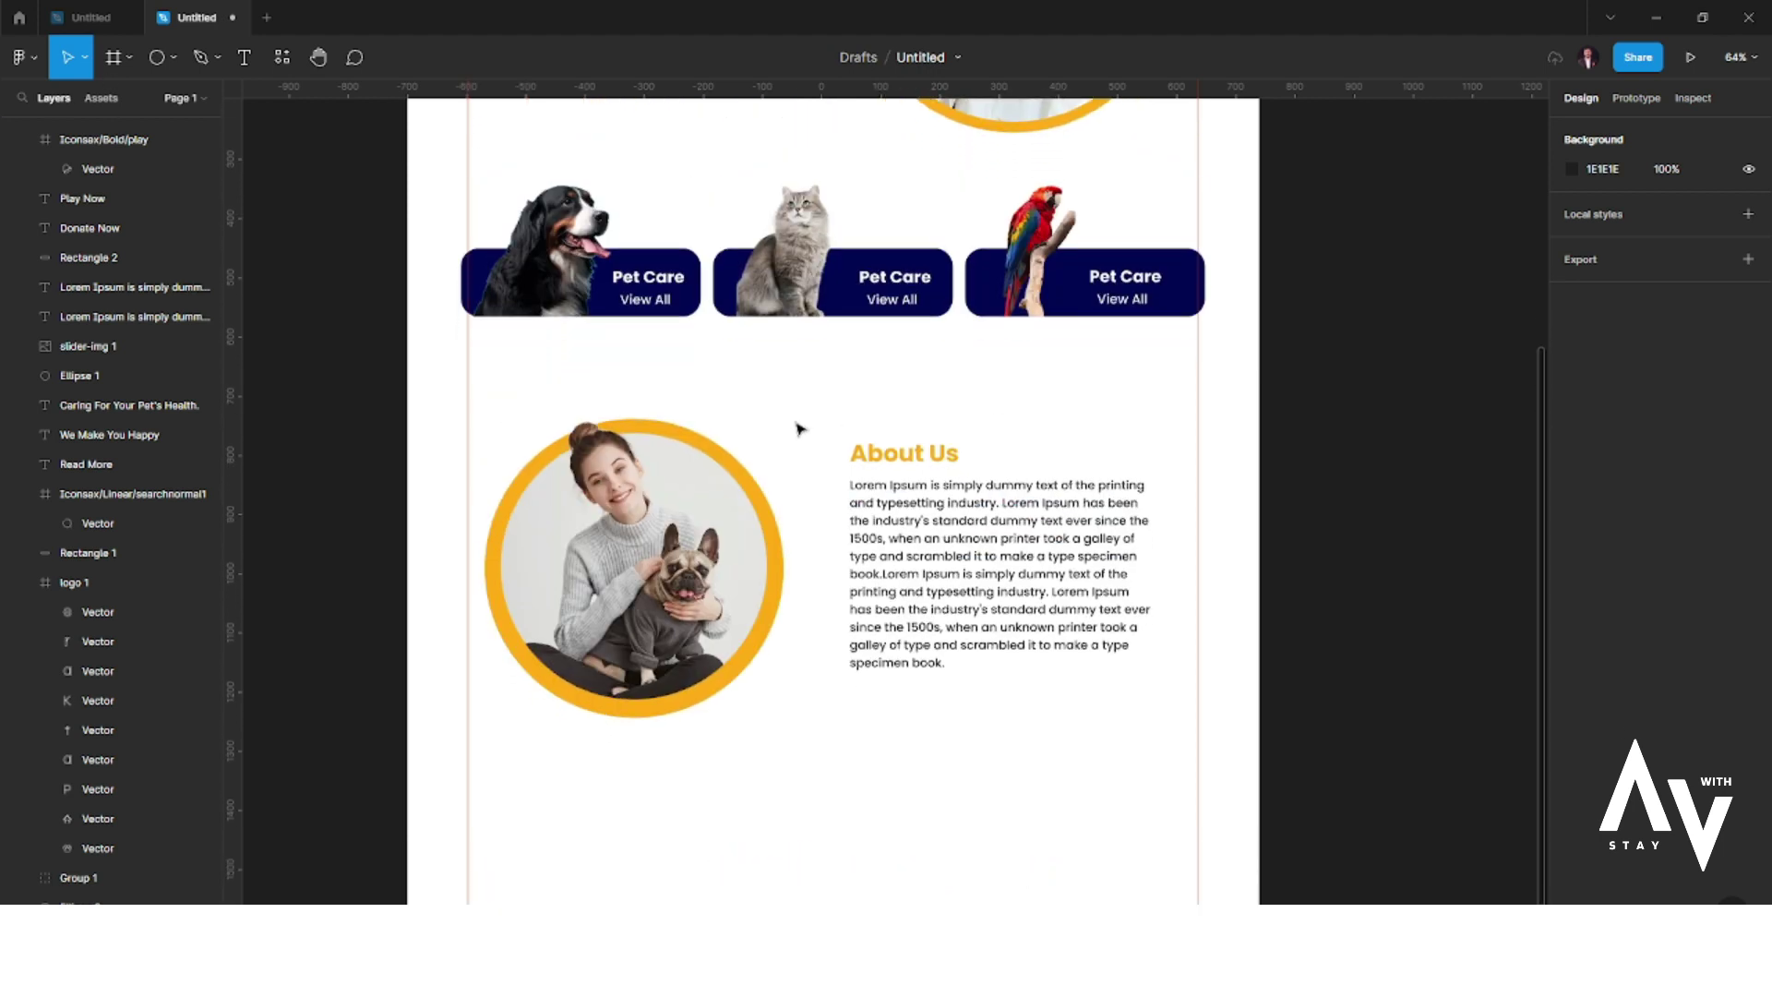
scroll(768, 428, "down", 2)
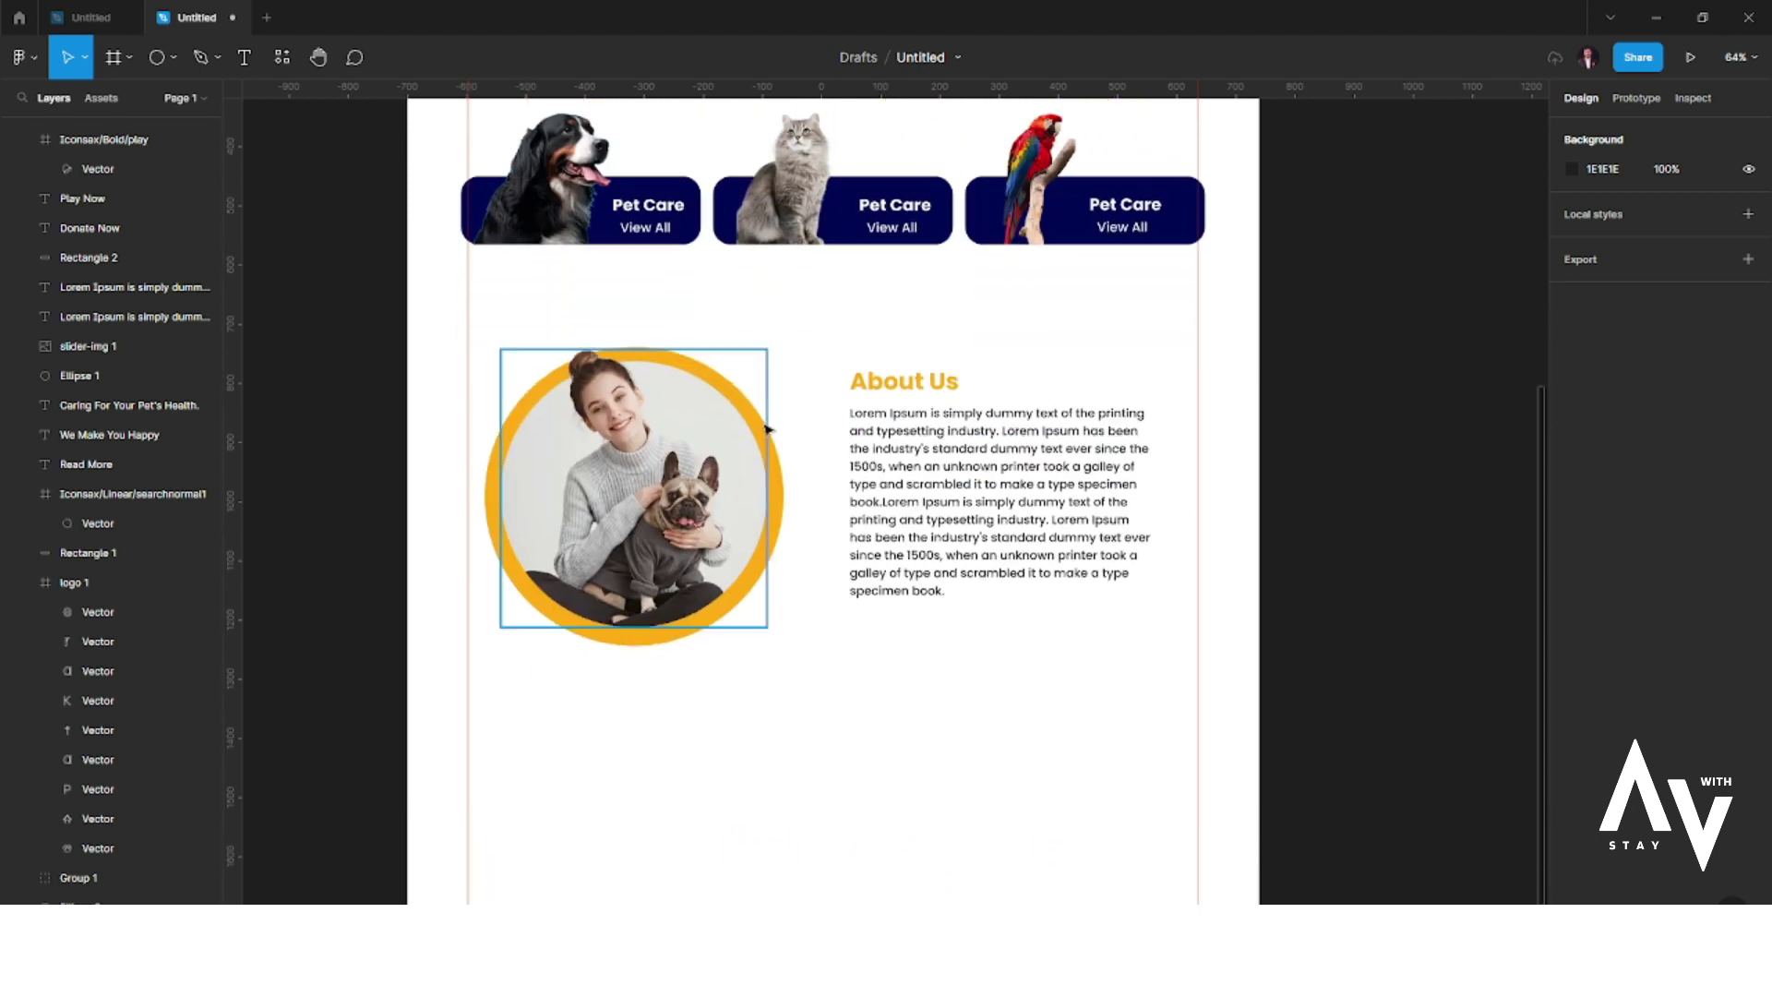
left_click(172, 58)
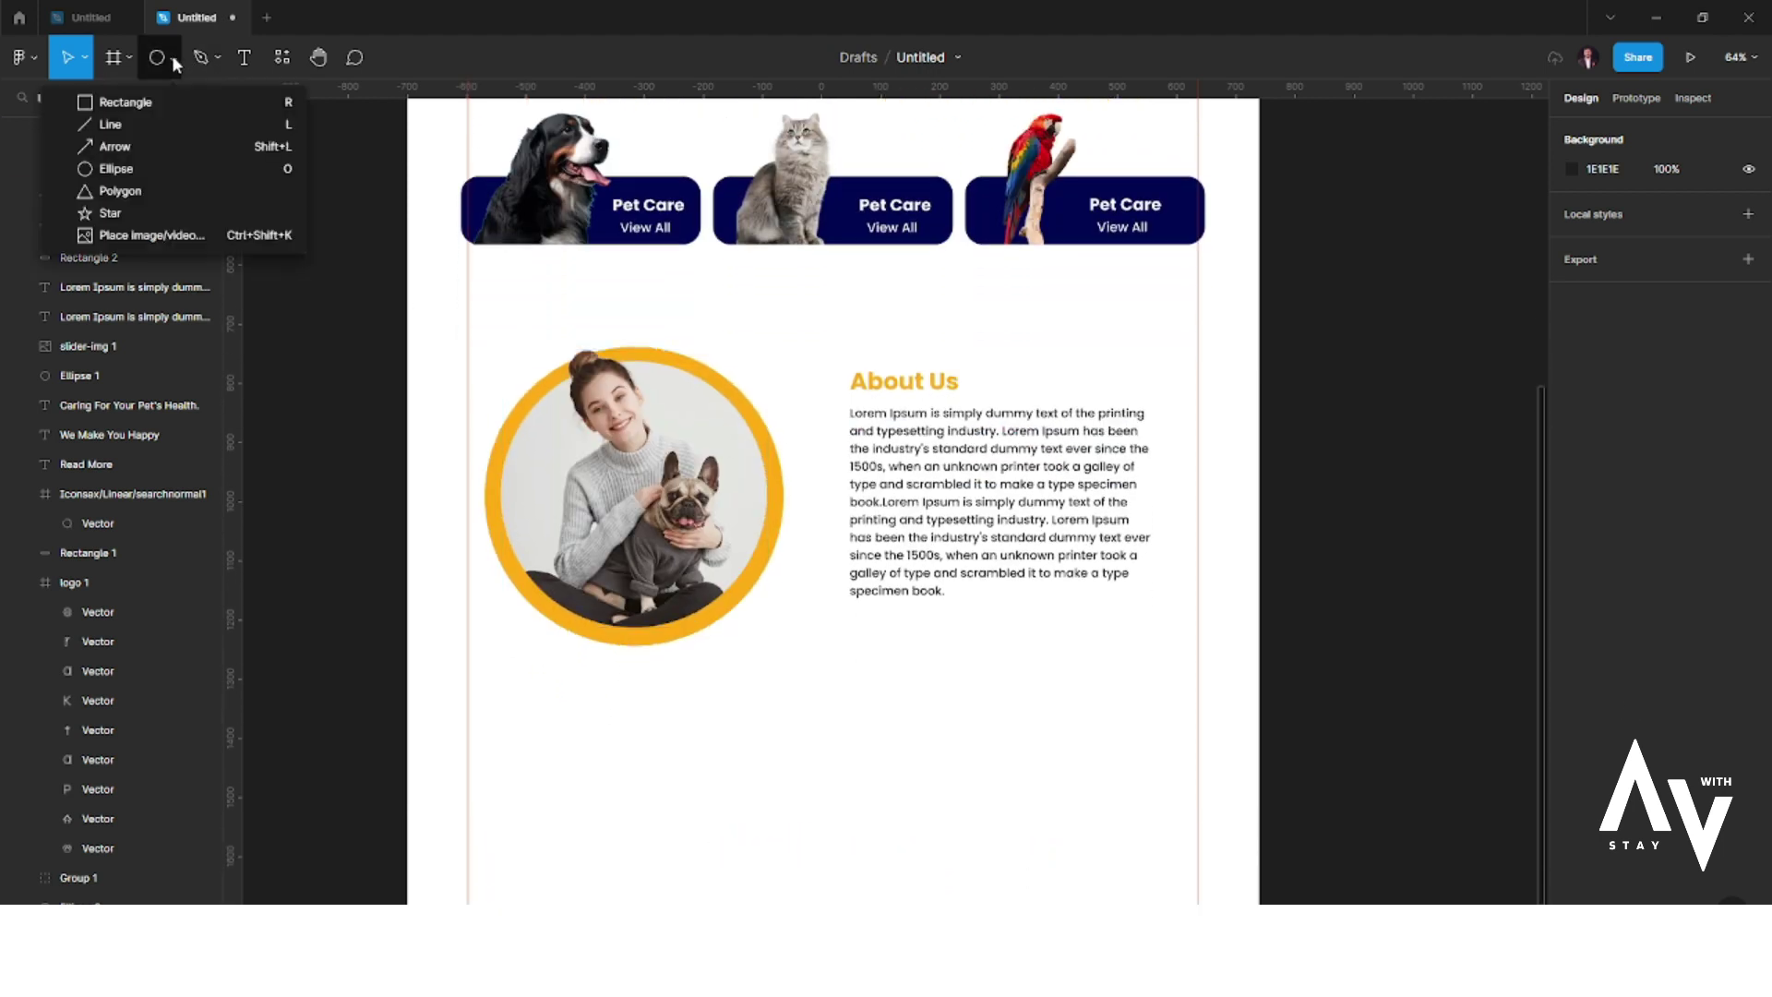
left_click(136, 171)
scroll(794, 585, "down", 1)
mouse_move(798, 588)
left_mouse_down()
mouse_move(882, 670)
mouse_move(865, 652)
left_mouse_up()
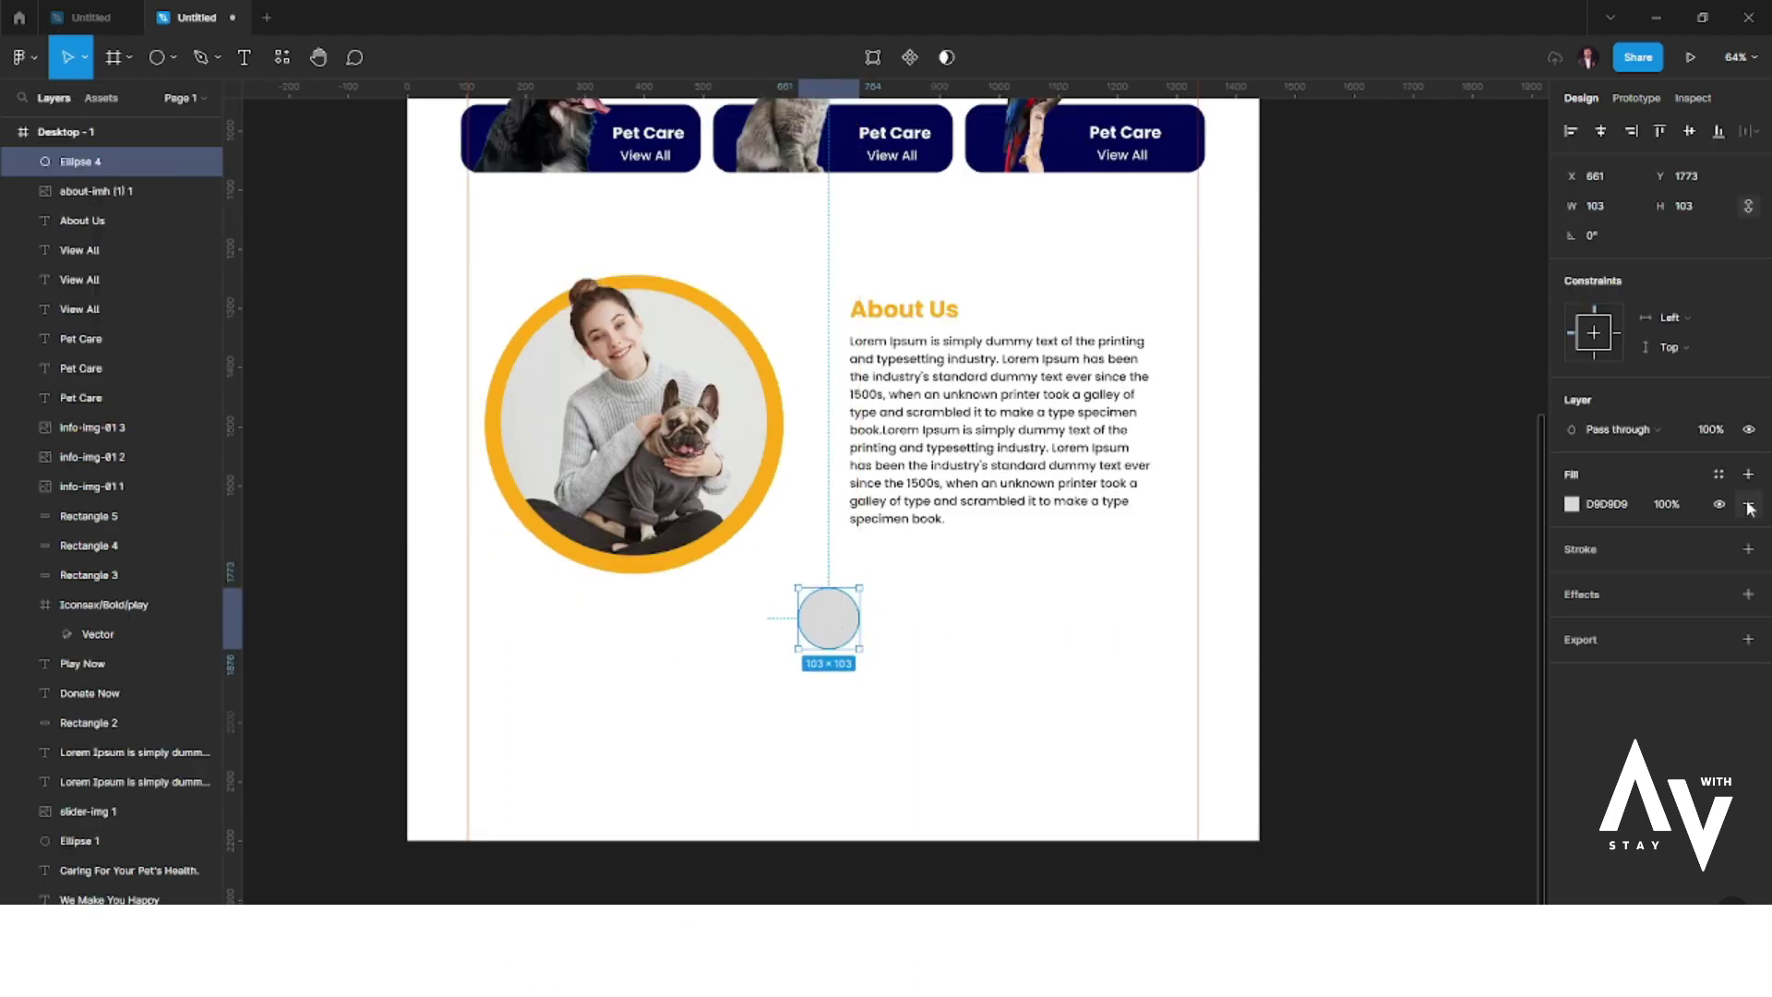
left_click(1573, 505)
left_click(1422, 859)
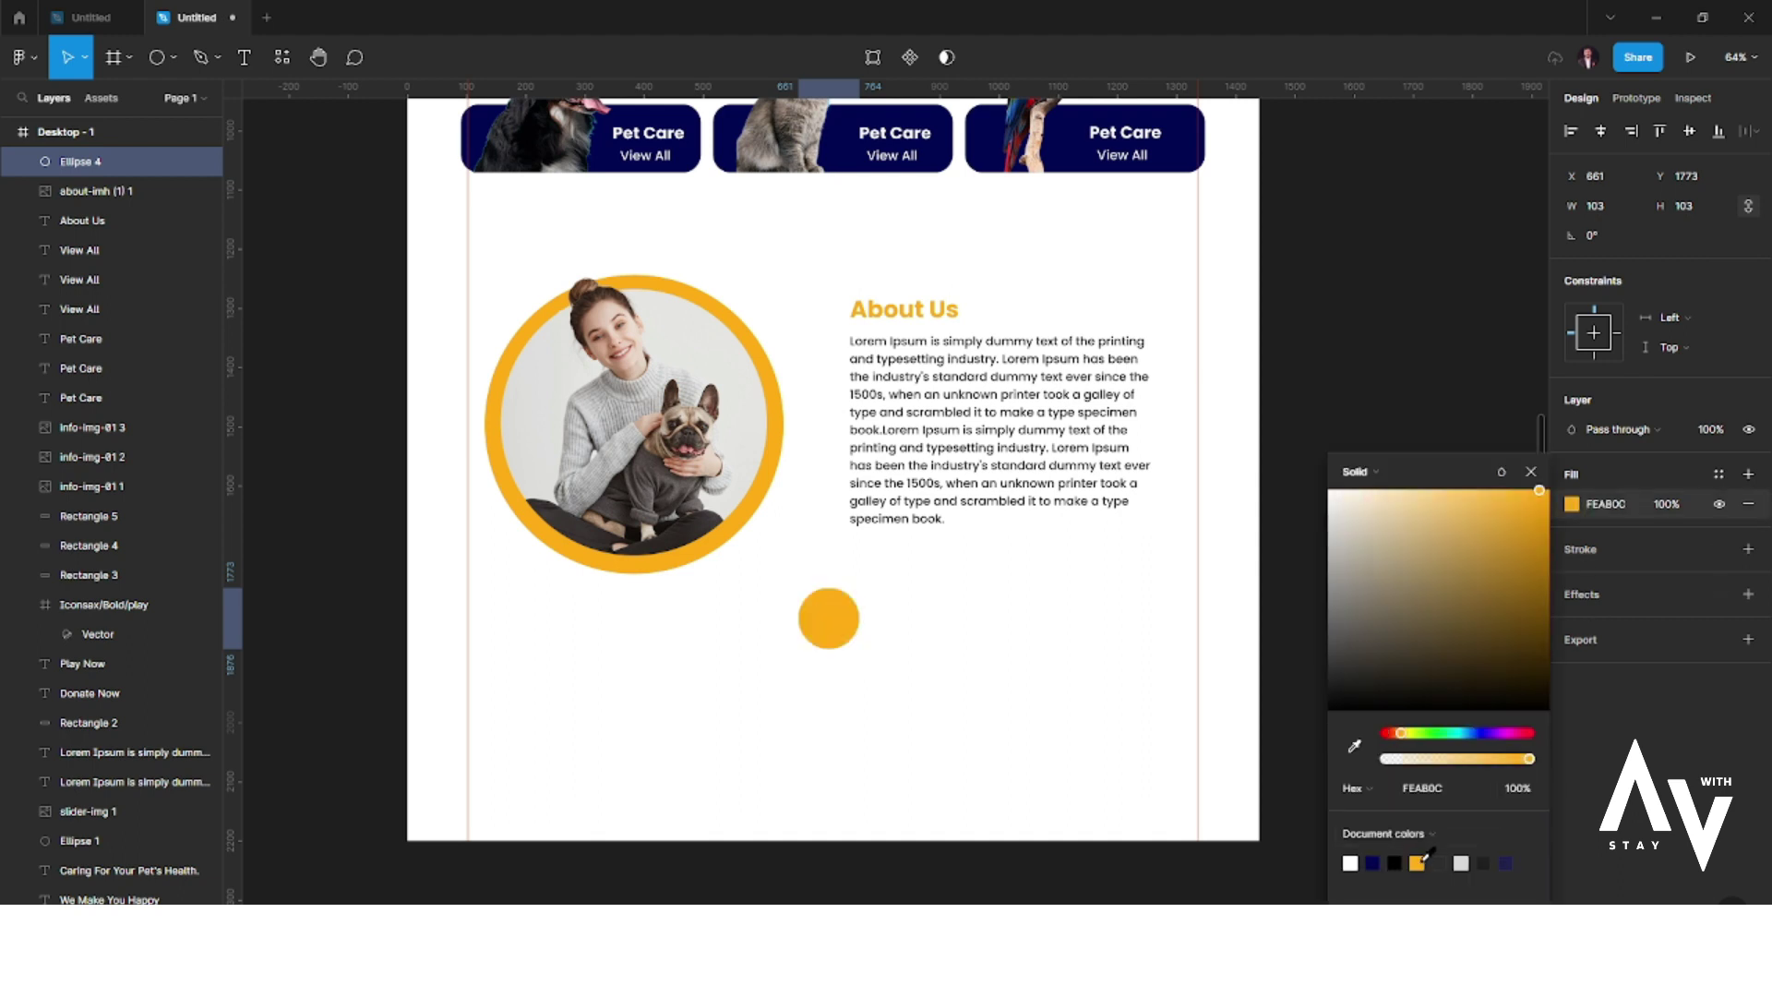
left_click(699, 673)
- Move the orange dot above the ring's top-right edge and Alt-drag a copy up-right
left_click_drag(822, 619, 732, 258)
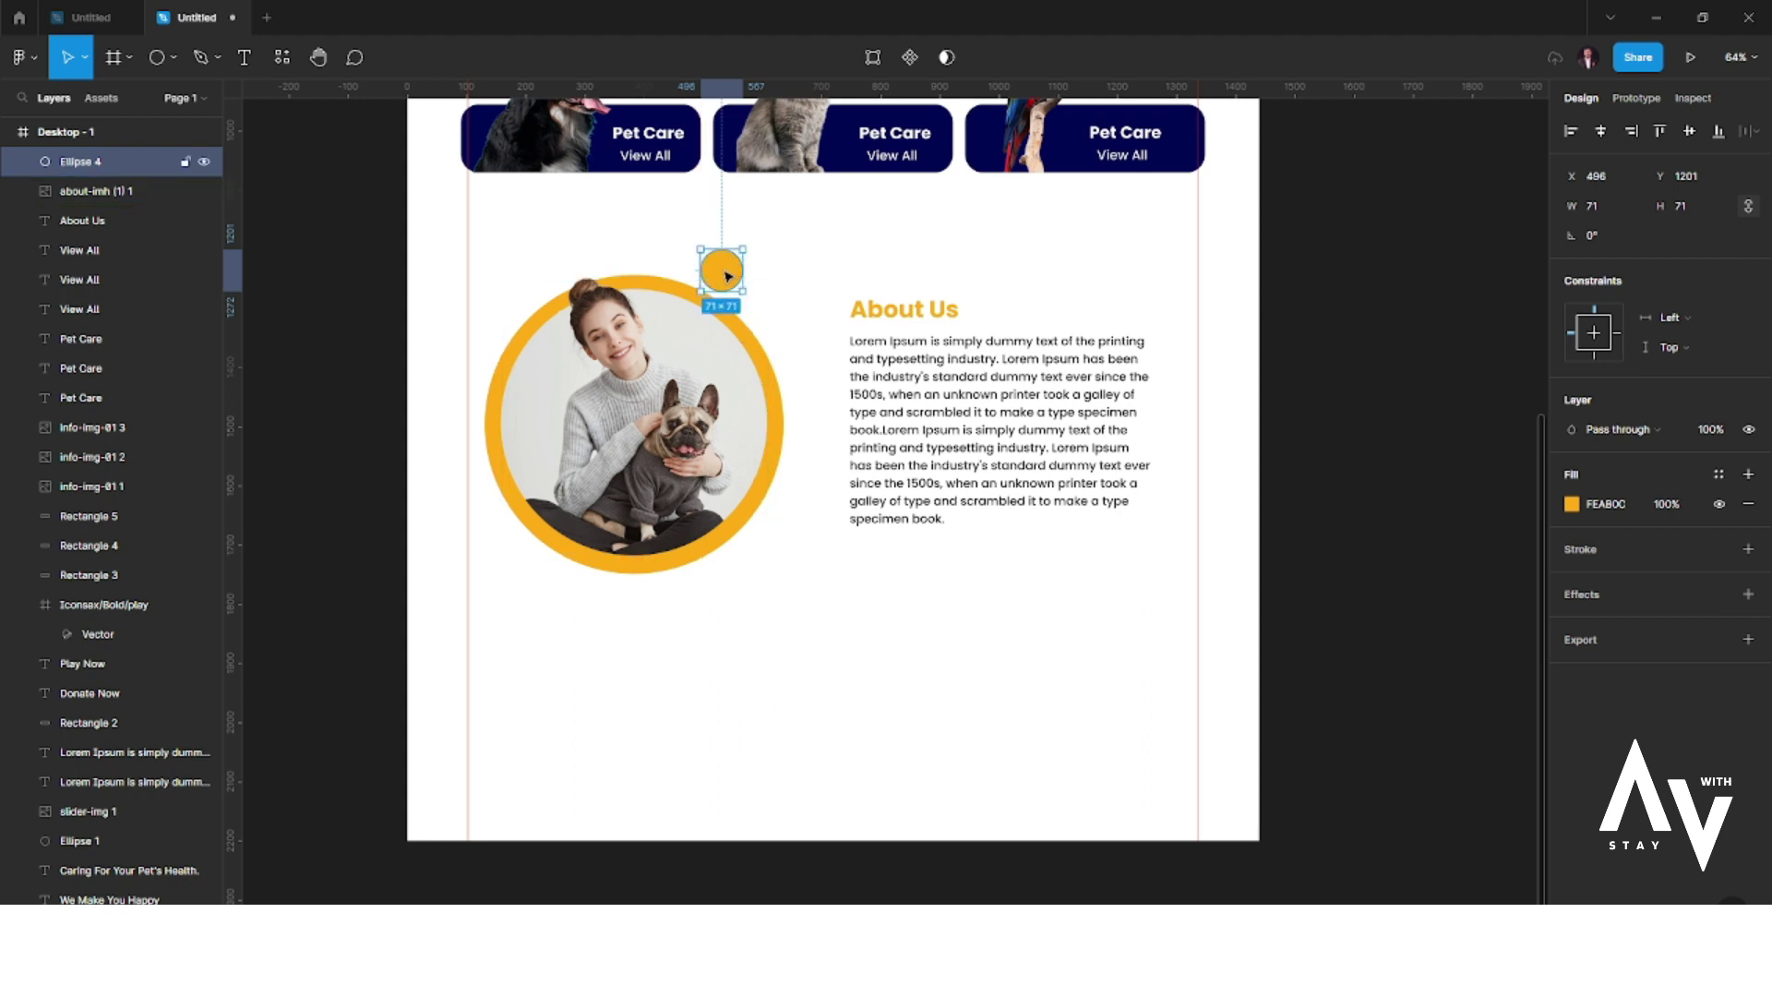
left_click_drag(721, 271, 780, 242)
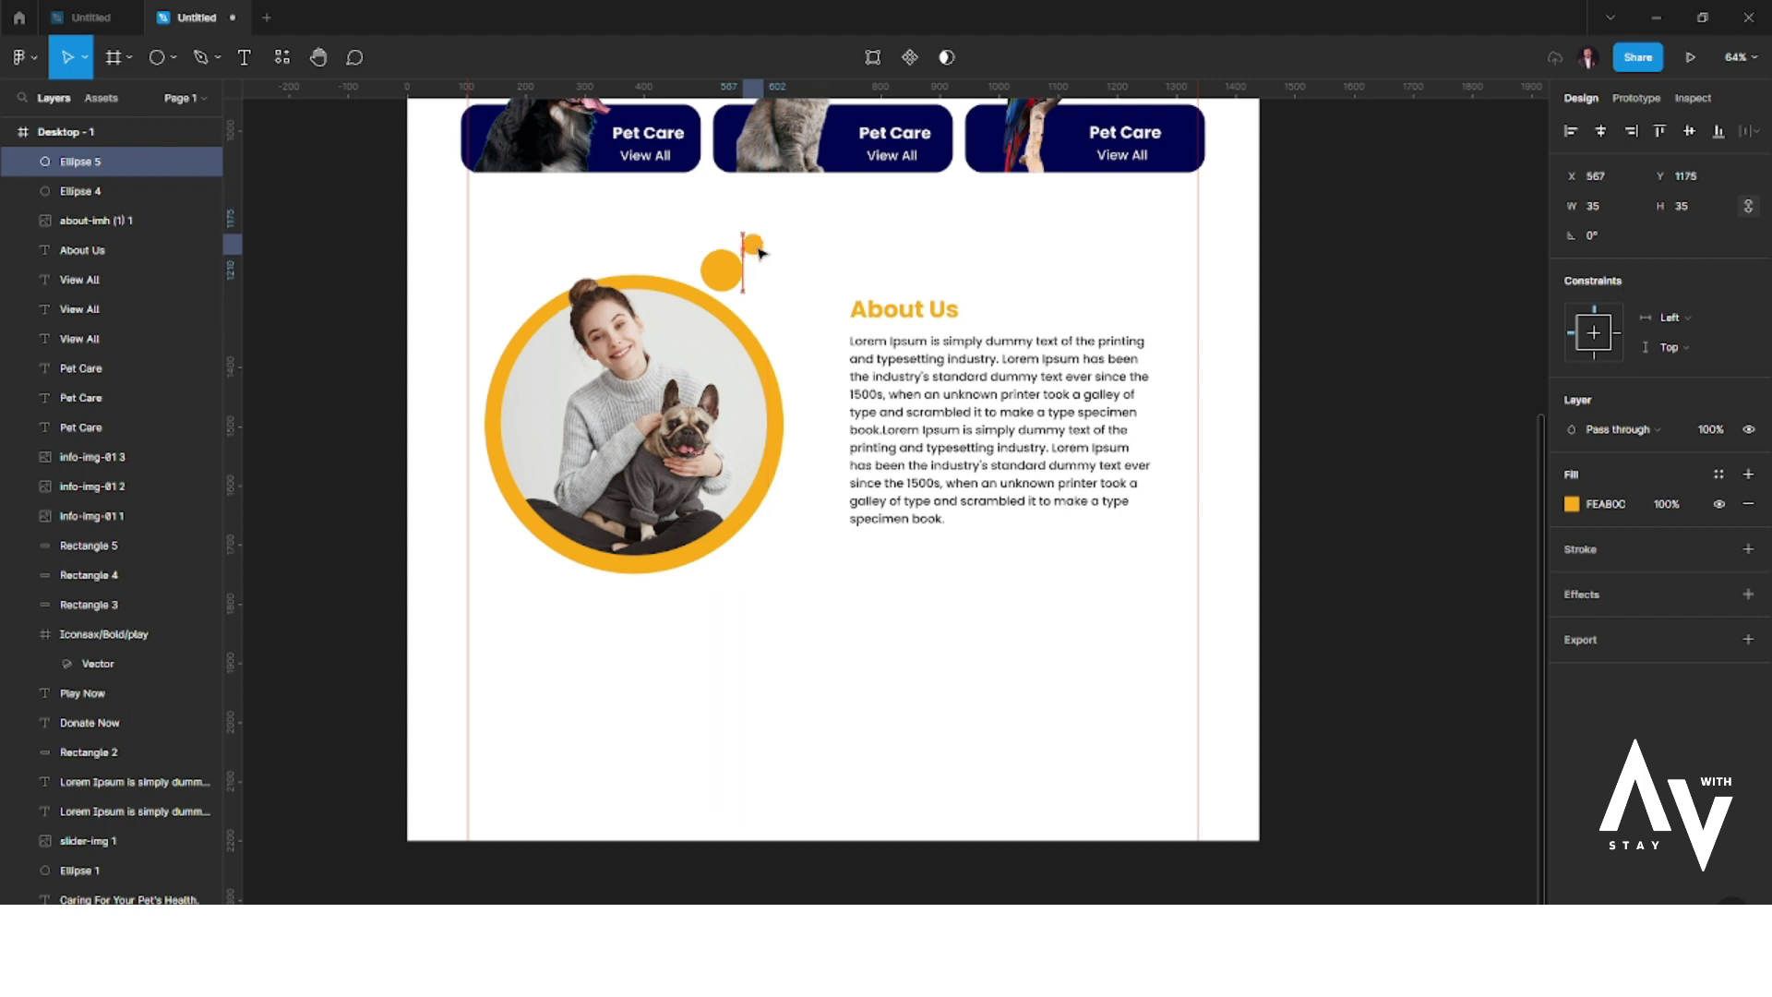
left_click(774, 277)
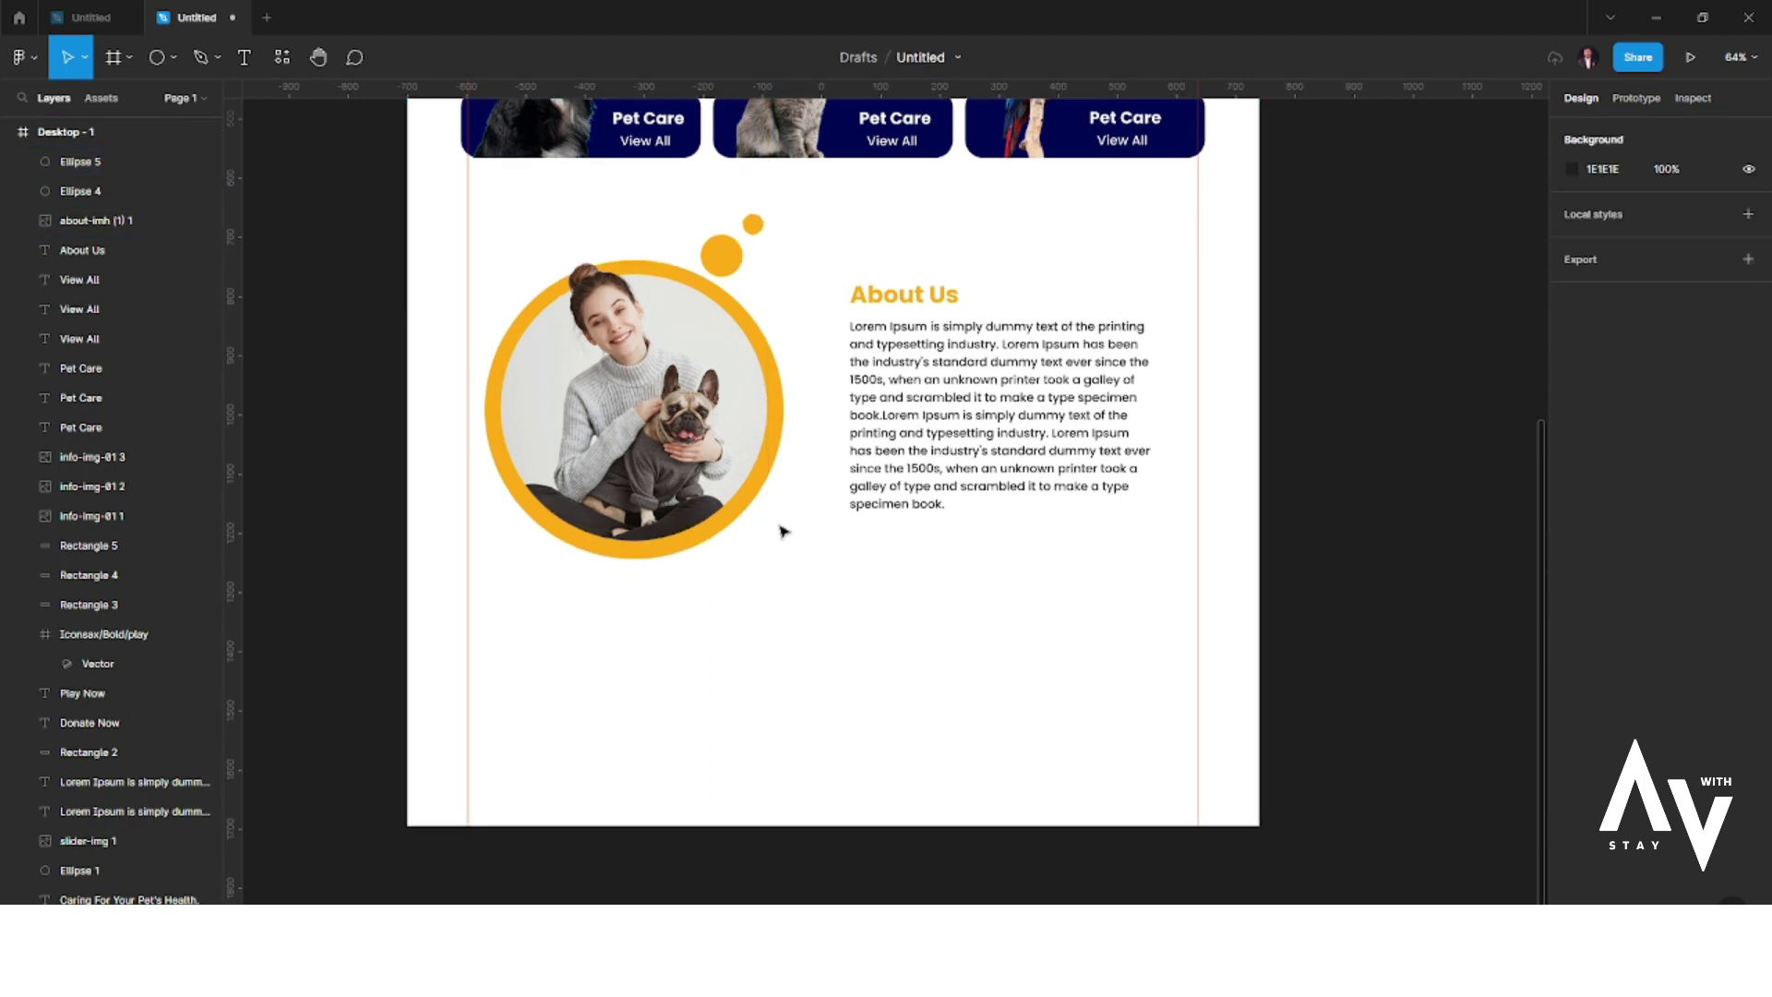
scroll(872, 563, "down", 3)
scroll(1397, 589, "up", 1)
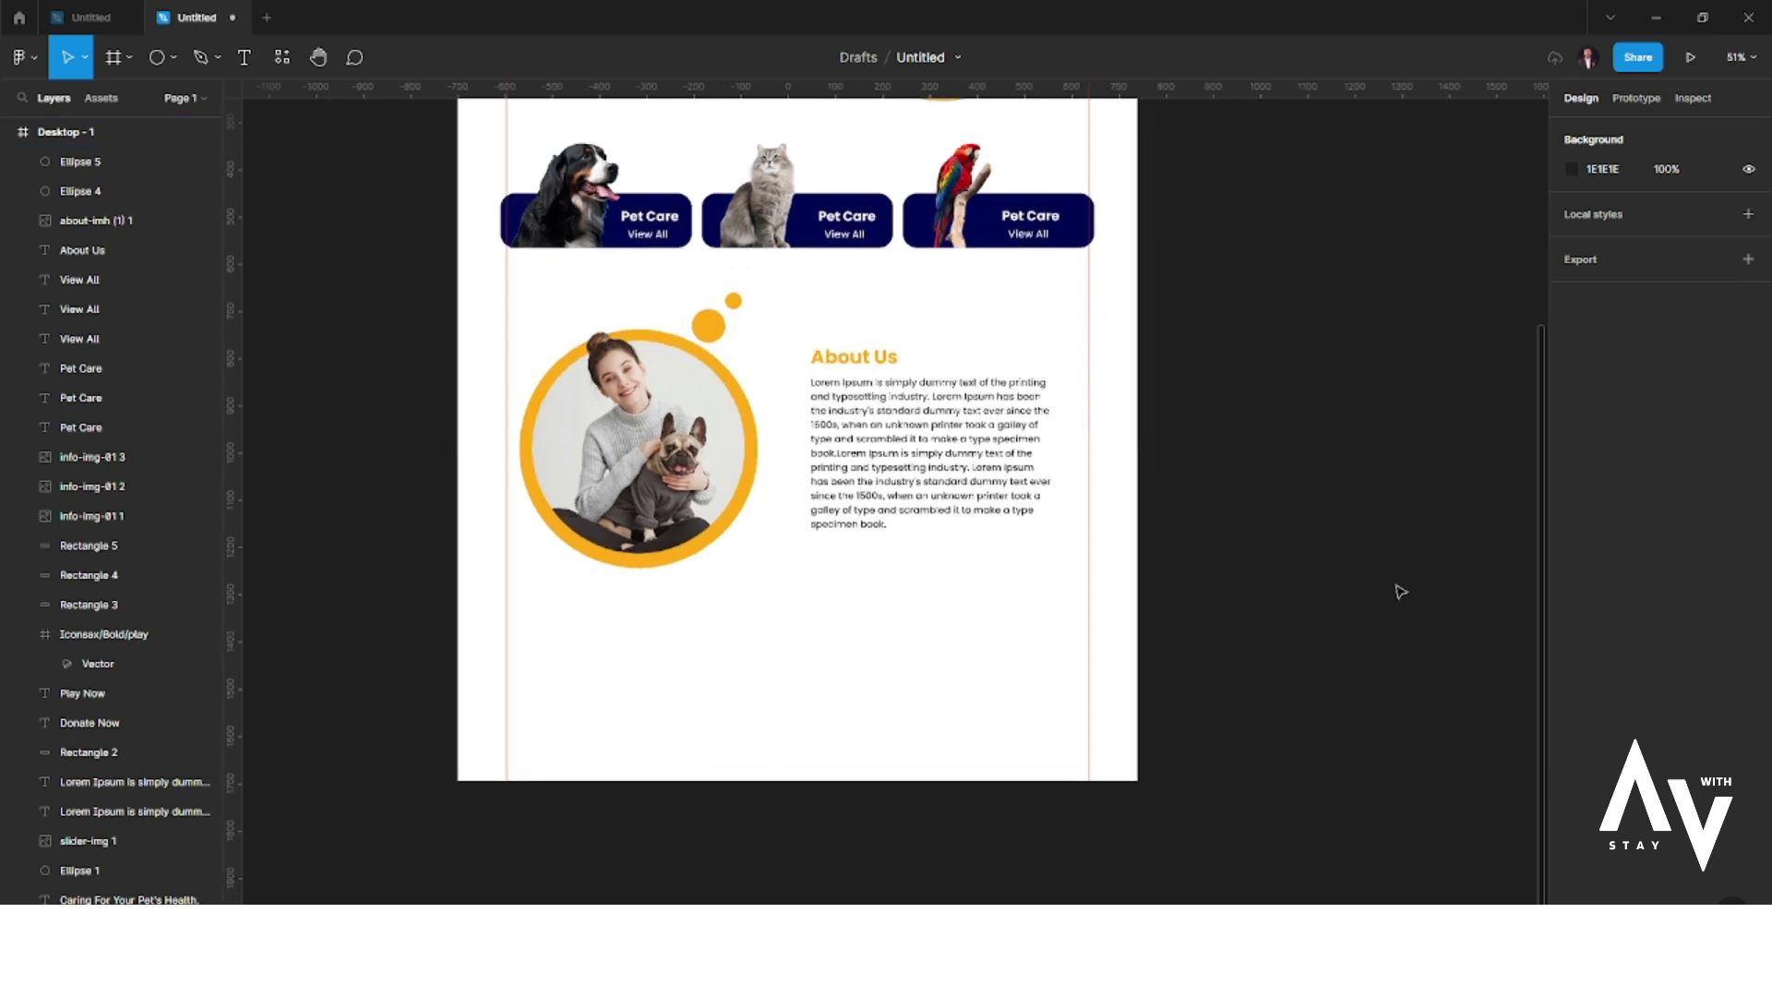
scroll(1397, 589, "up", 1)
scroll(1107, 563, "up", 1)
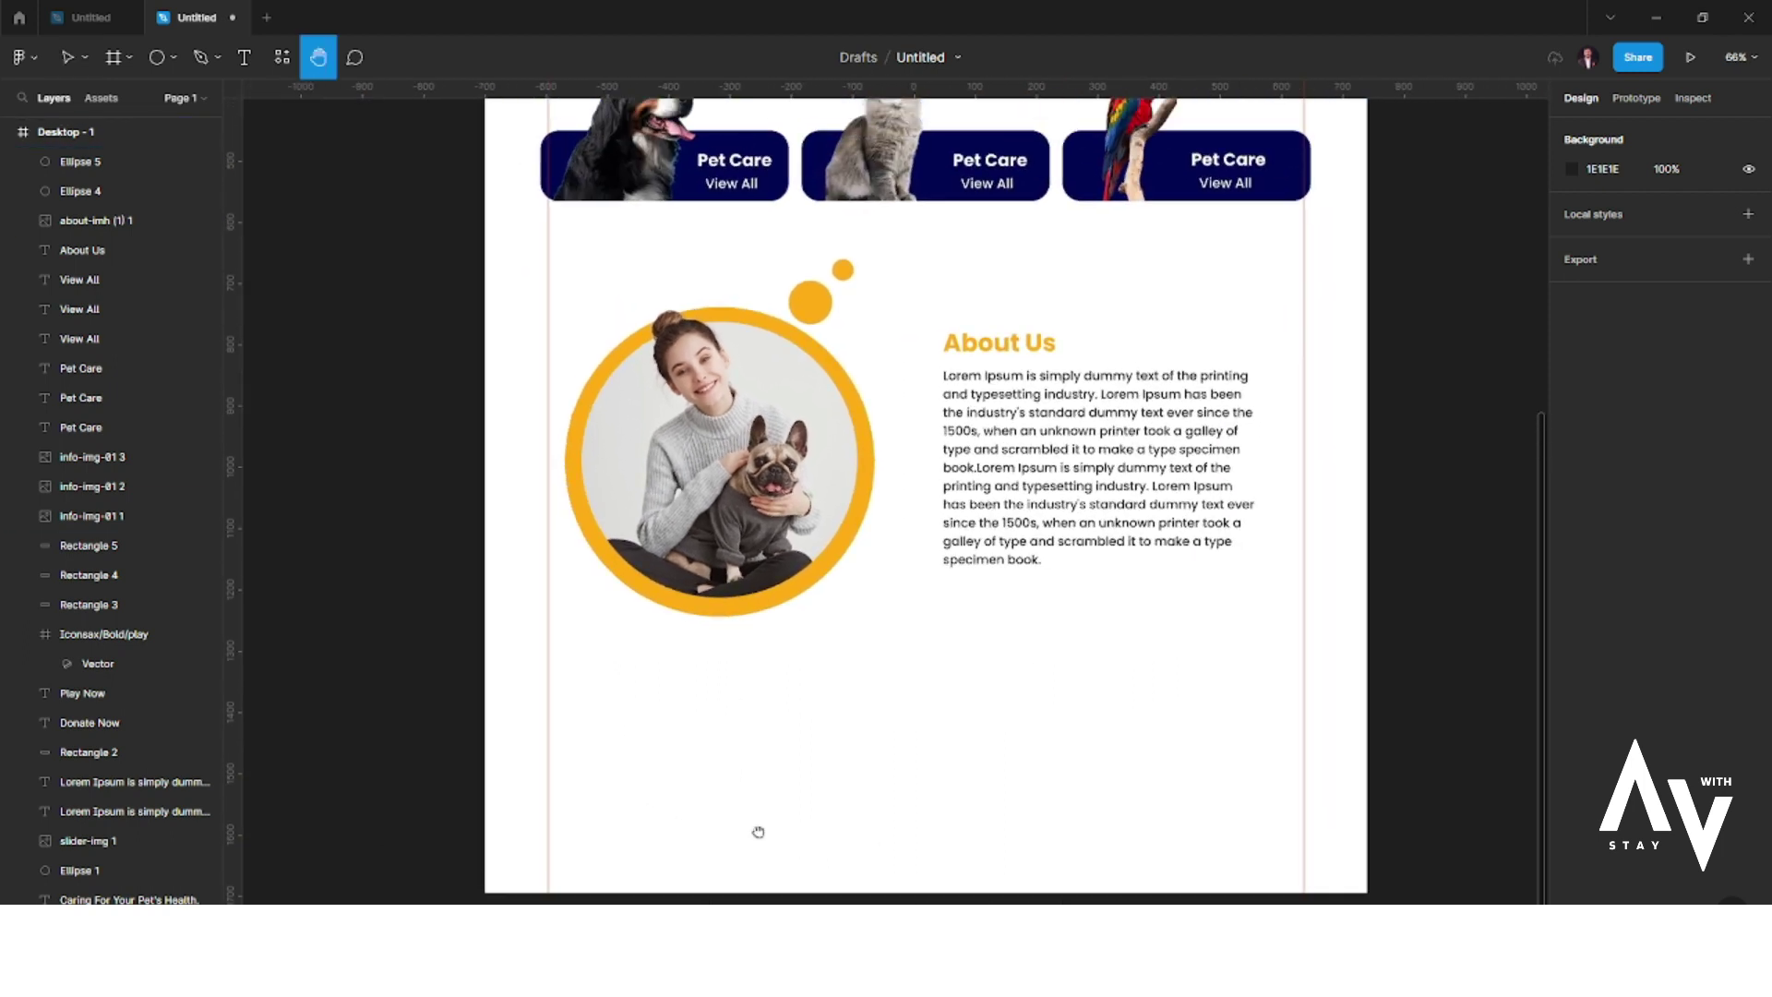
scroll(760, 827, "up", 1)
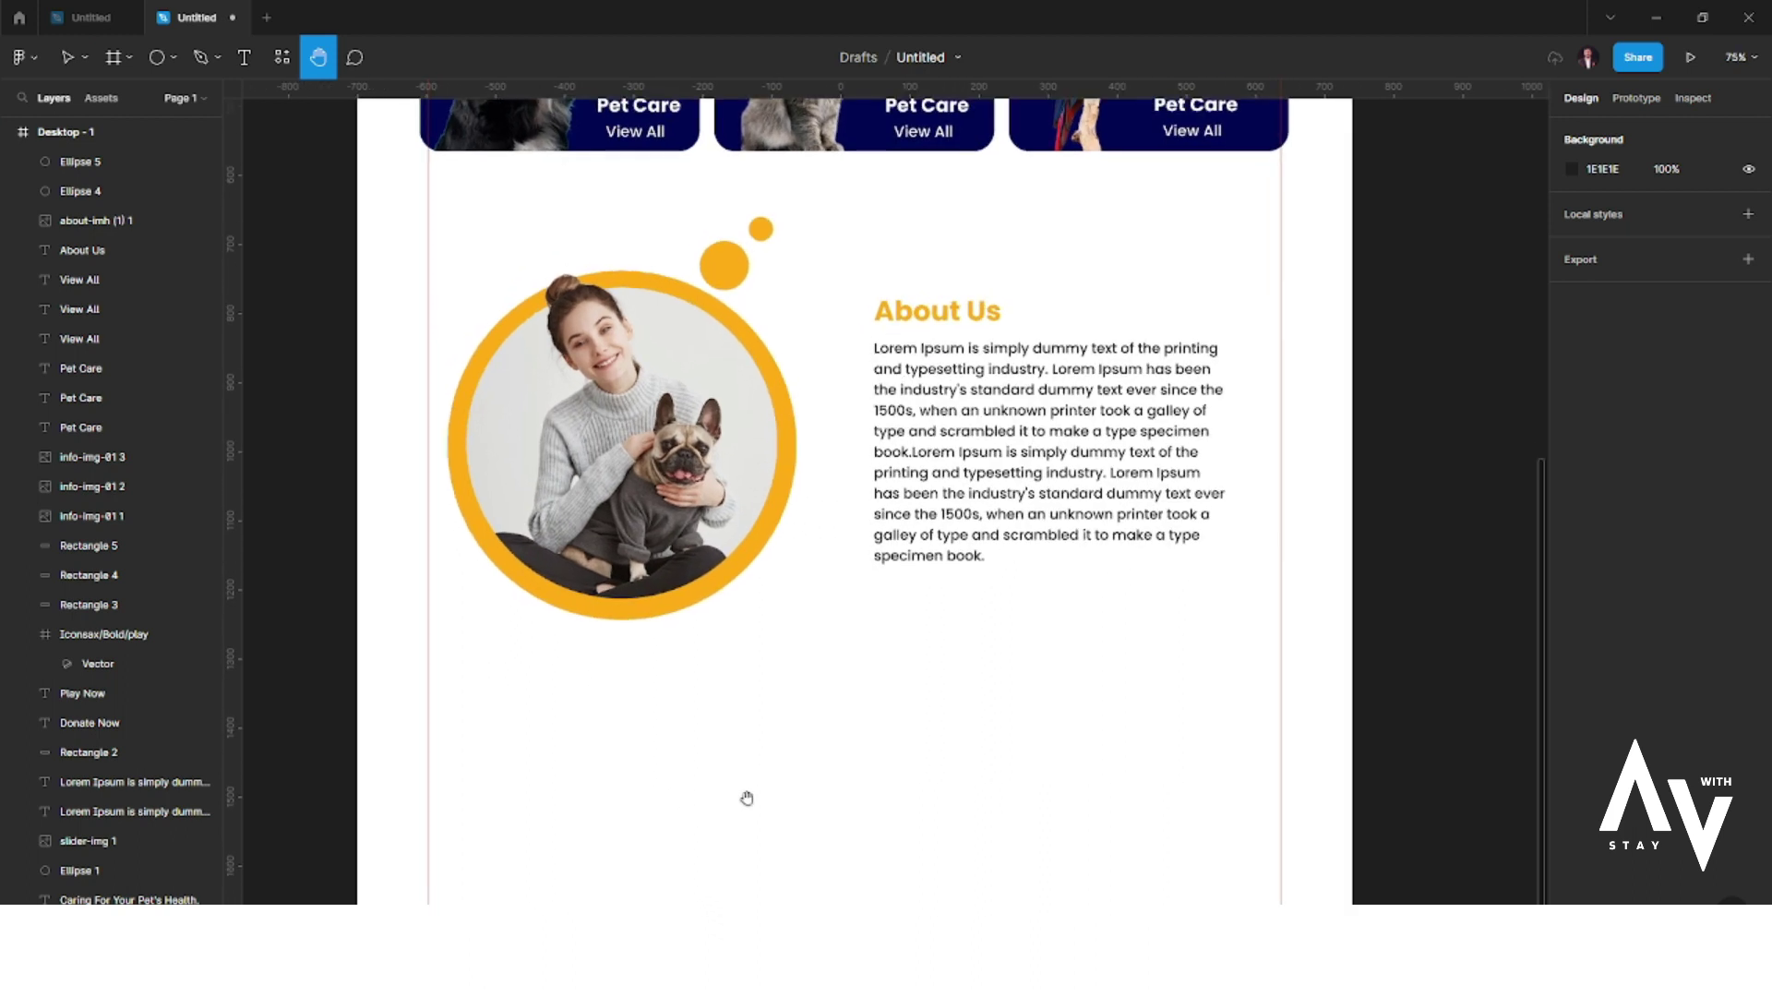
scroll(747, 798, "up", 1)
- Draw a large 355×355 circle over the photo's upper left and send it to the back
left_click(172, 59)
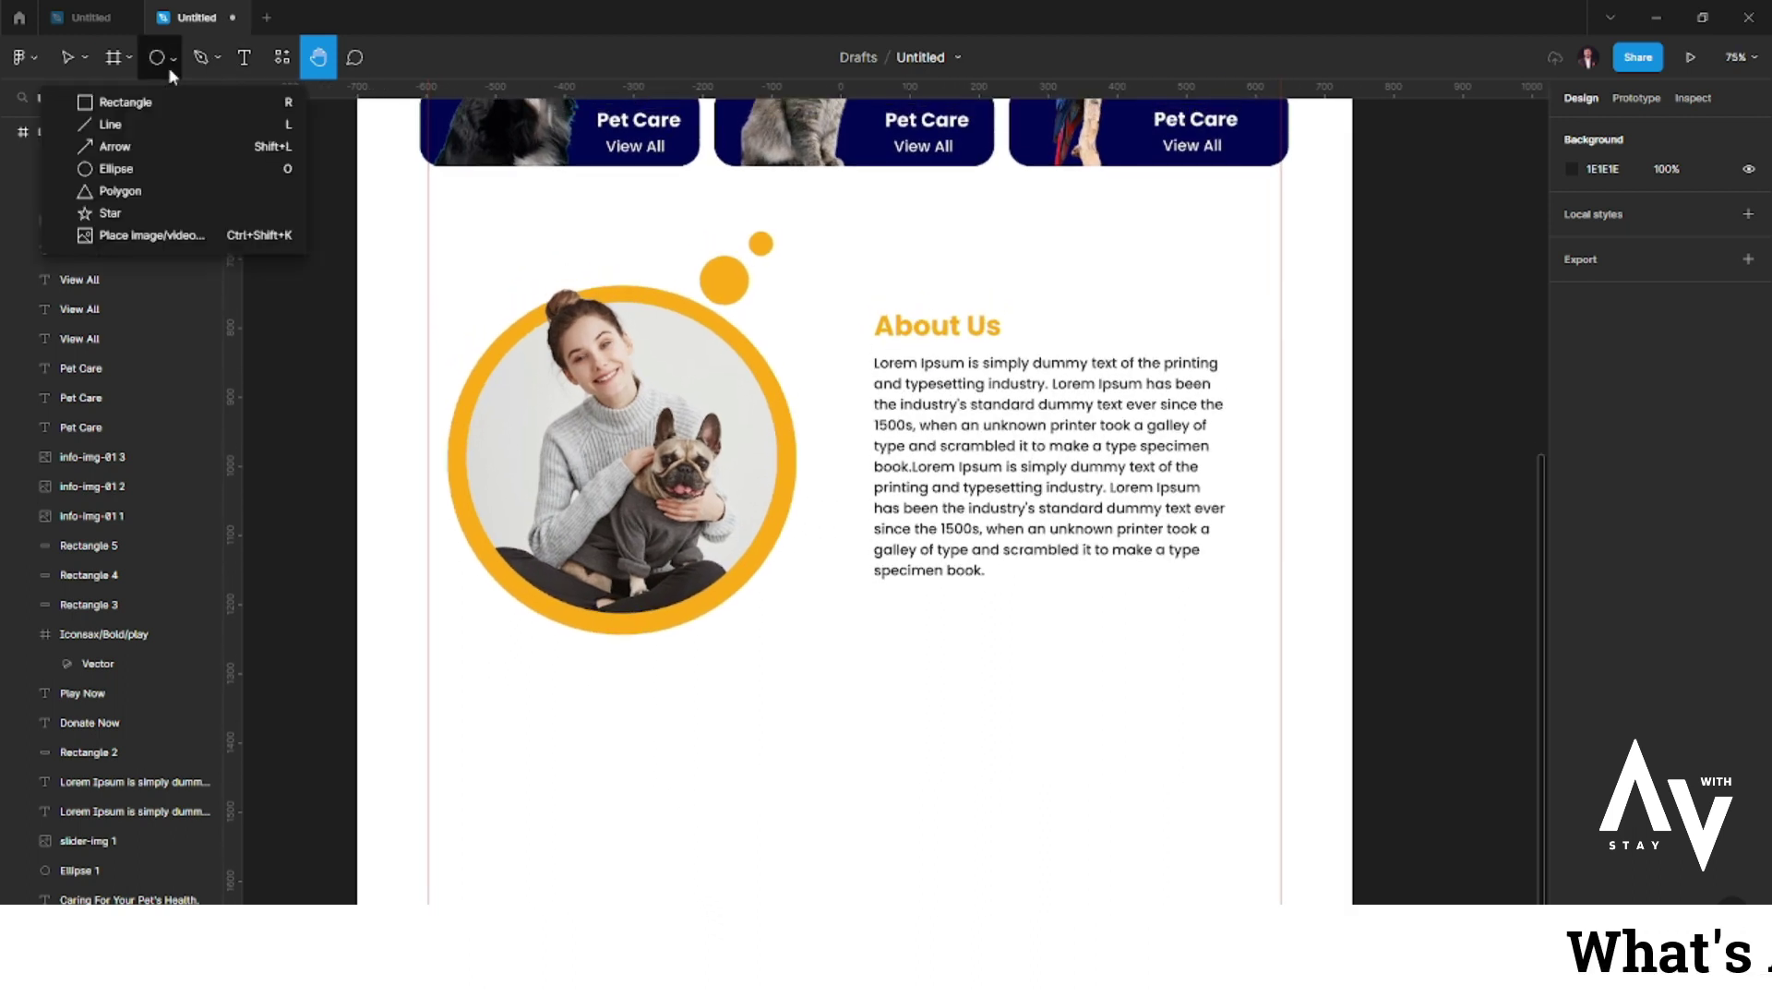
left_click(116, 169)
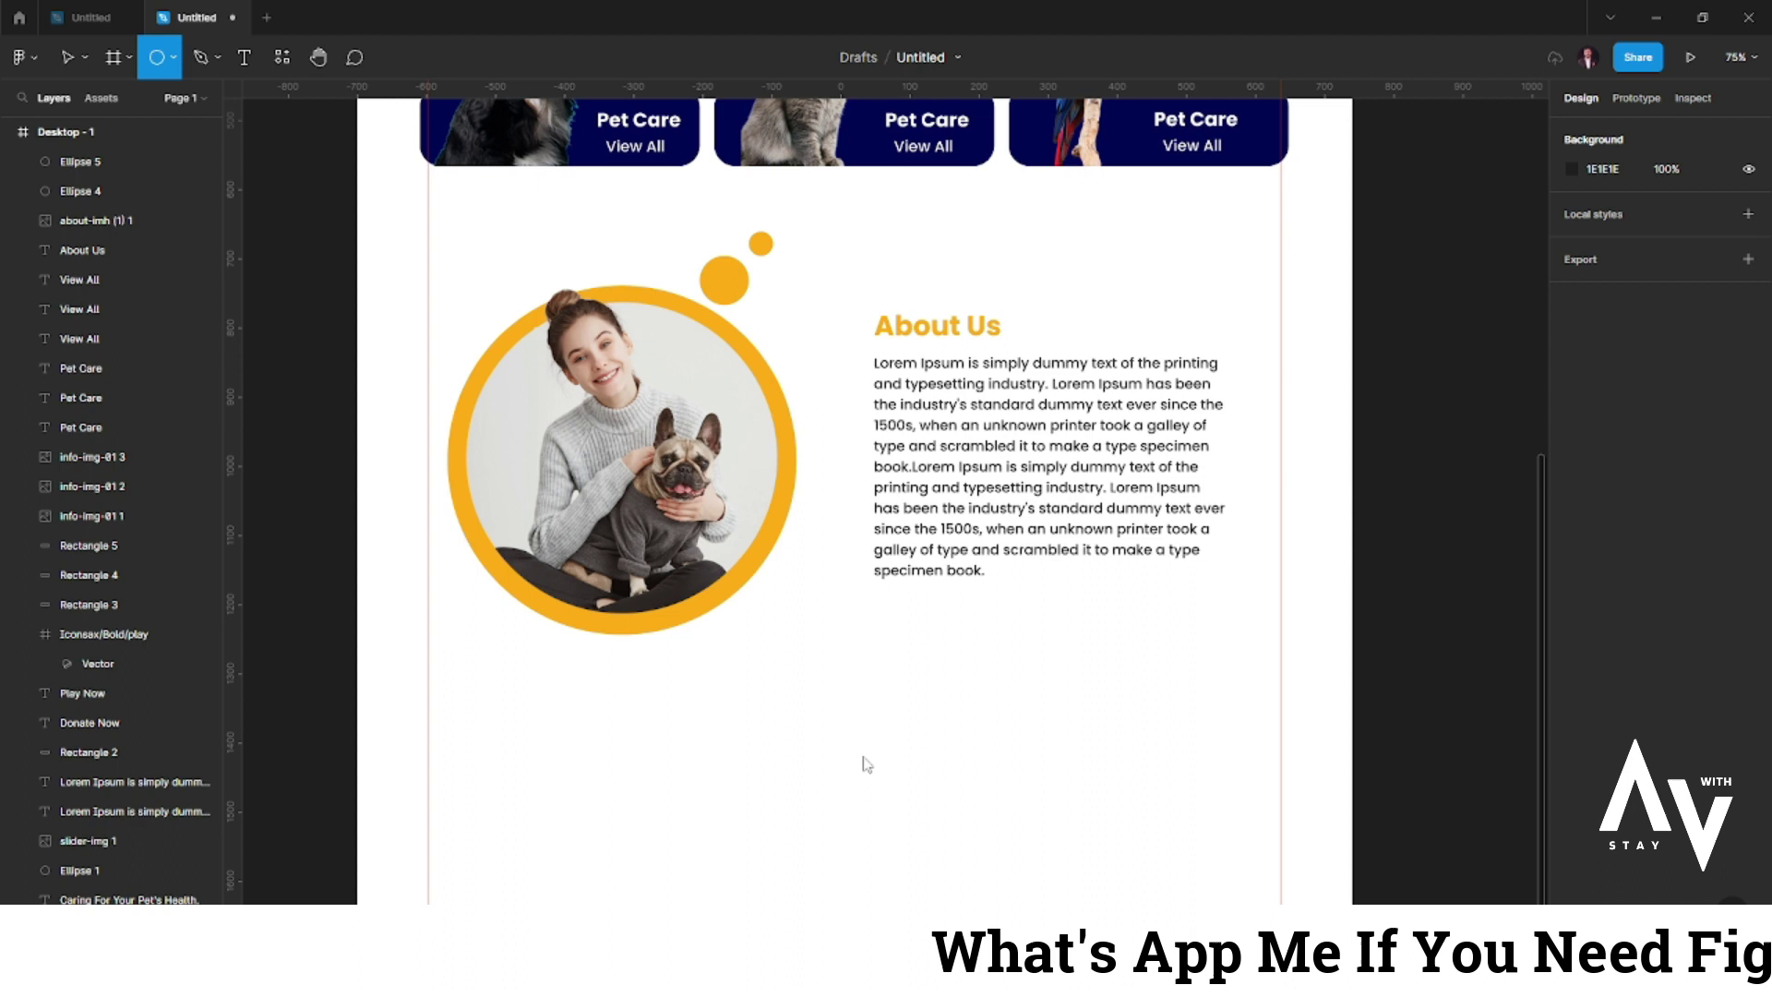
left_click_drag(777, 706, 1022, 950)
left_click_drag(792, 784, 509, 372)
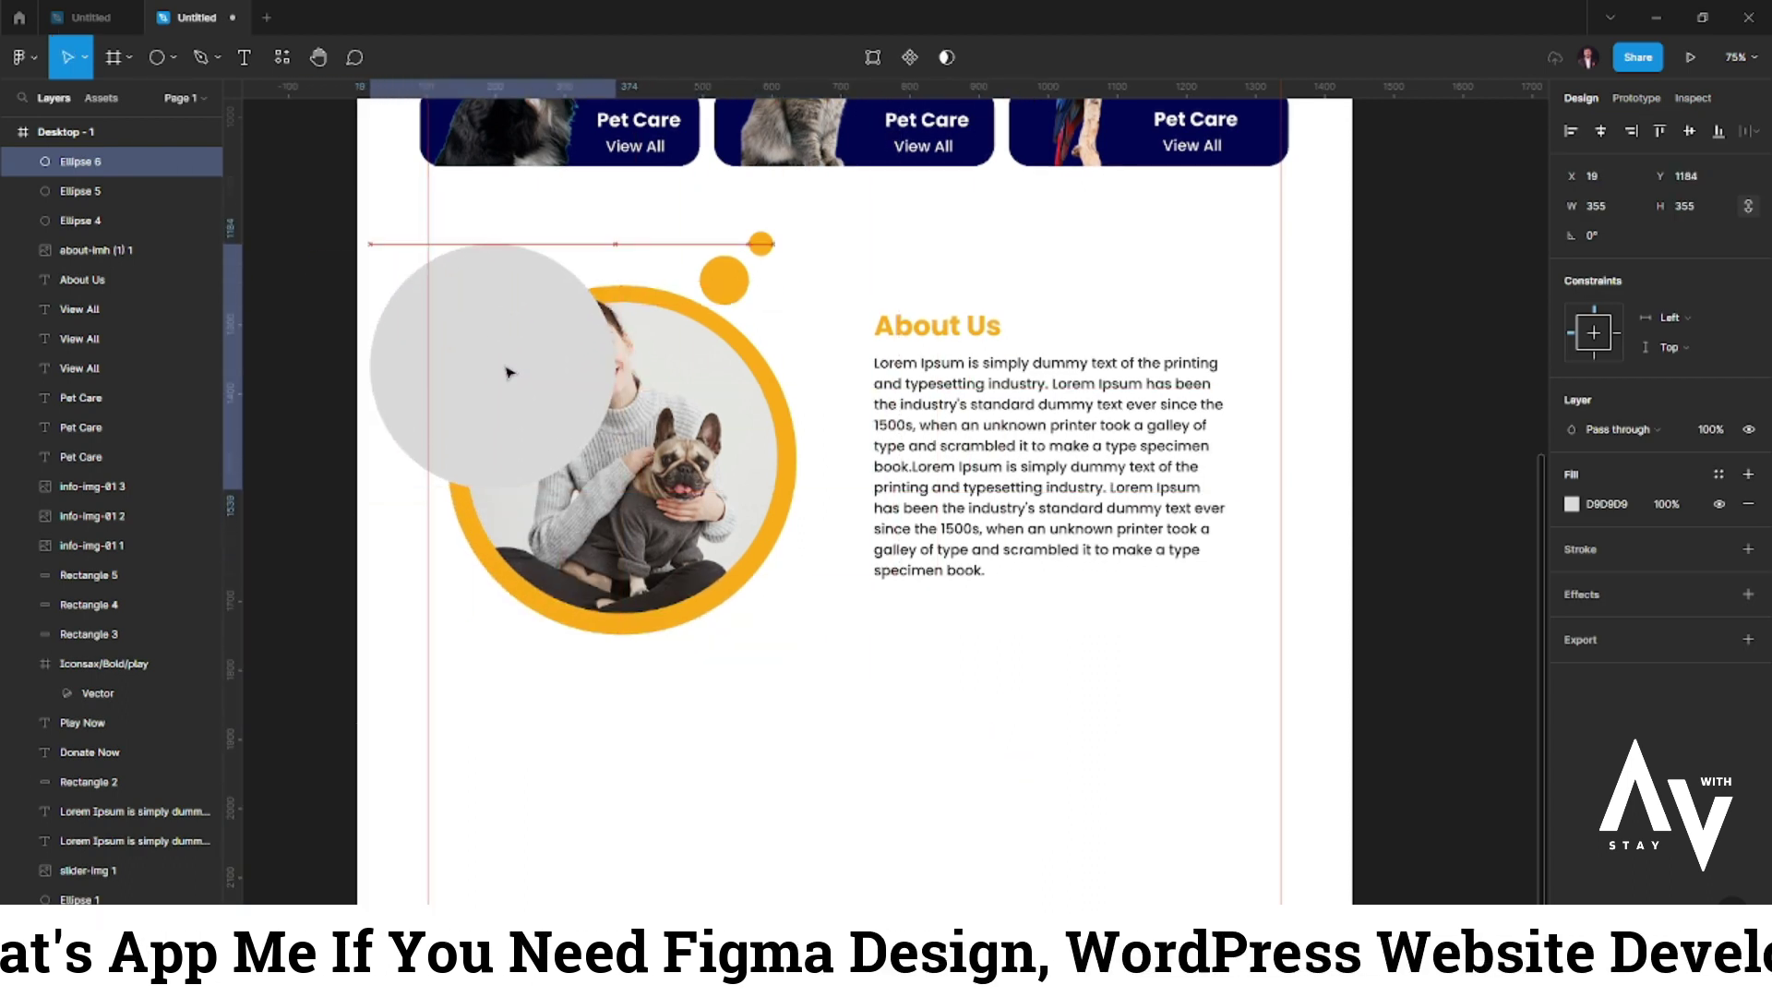
right_click(494, 305)
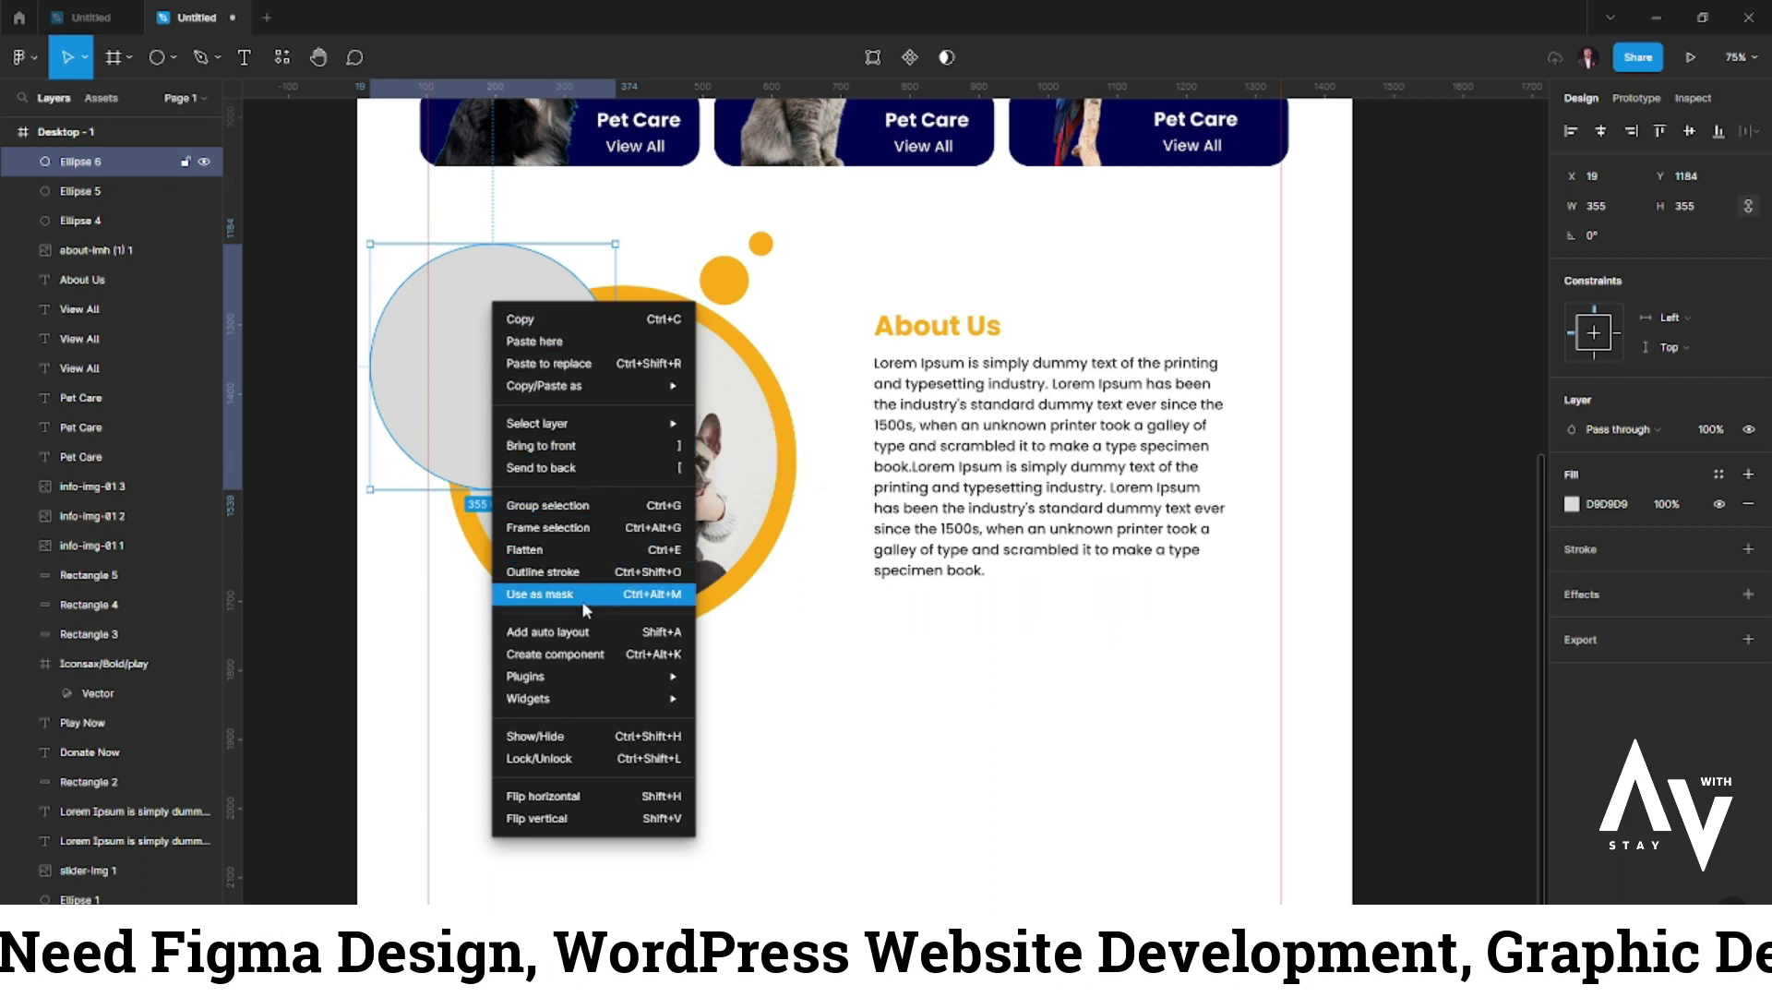
left_click(543, 468)
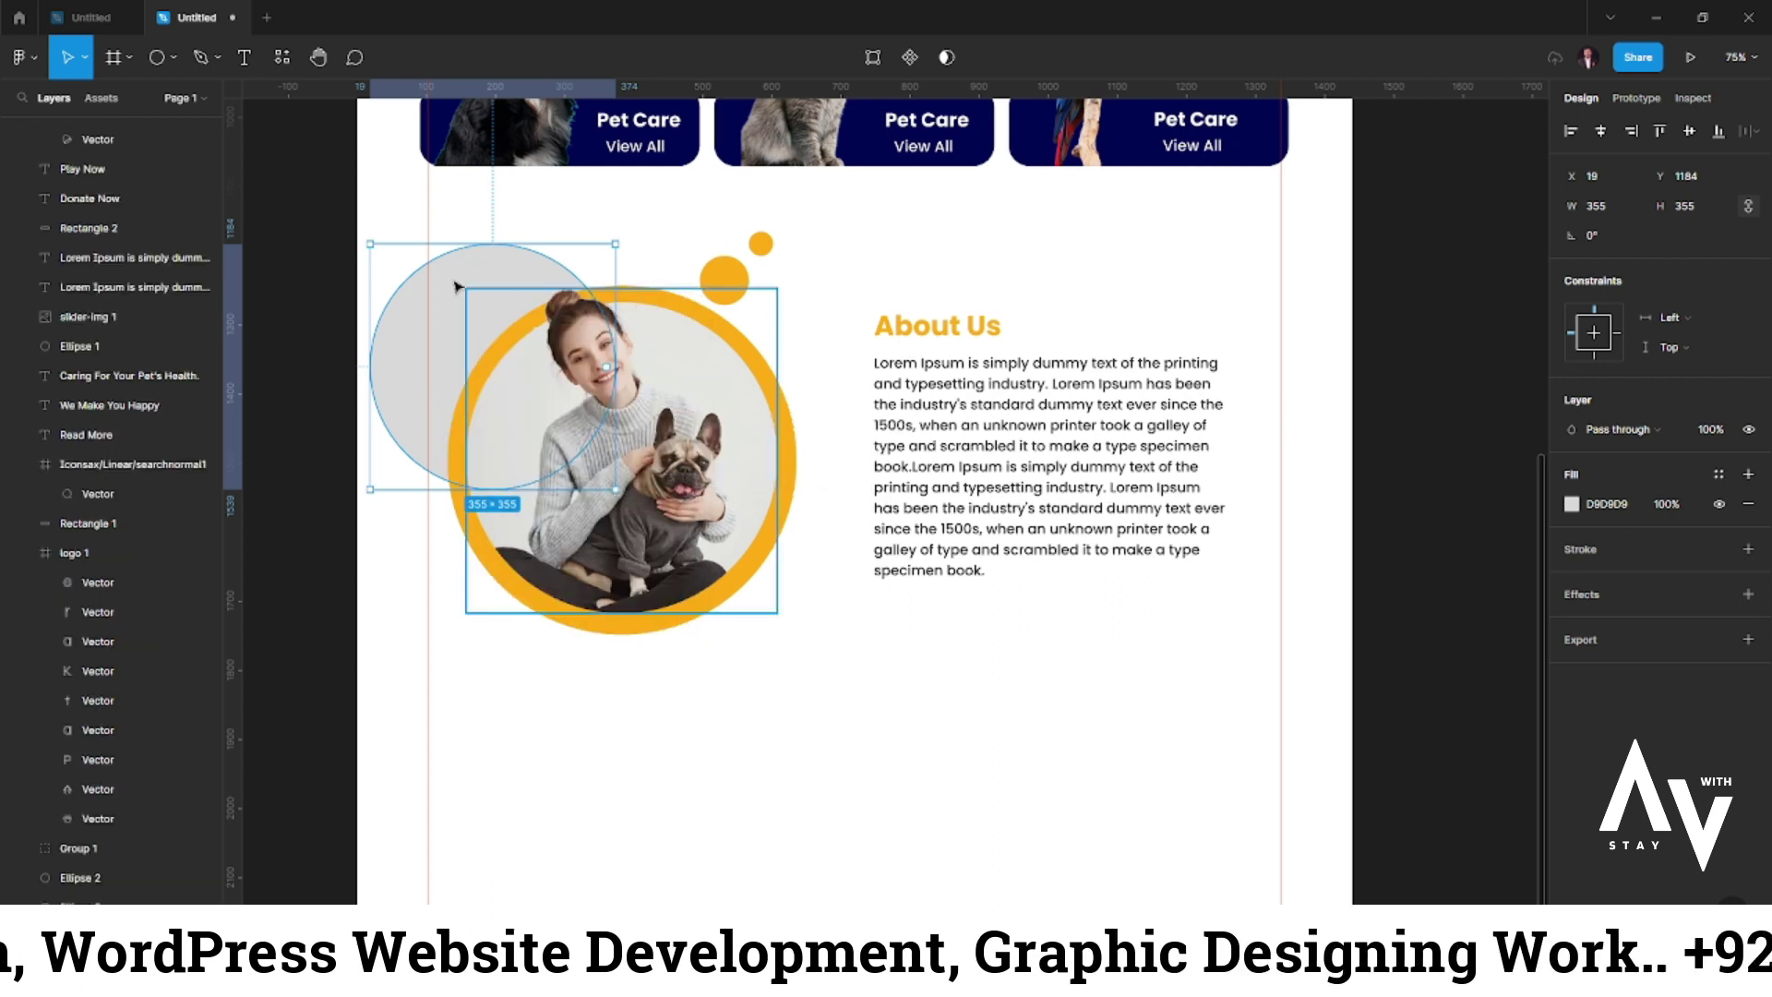
- Give the large circle a lighter orange fill and shift it down and right
left_click(1572, 504)
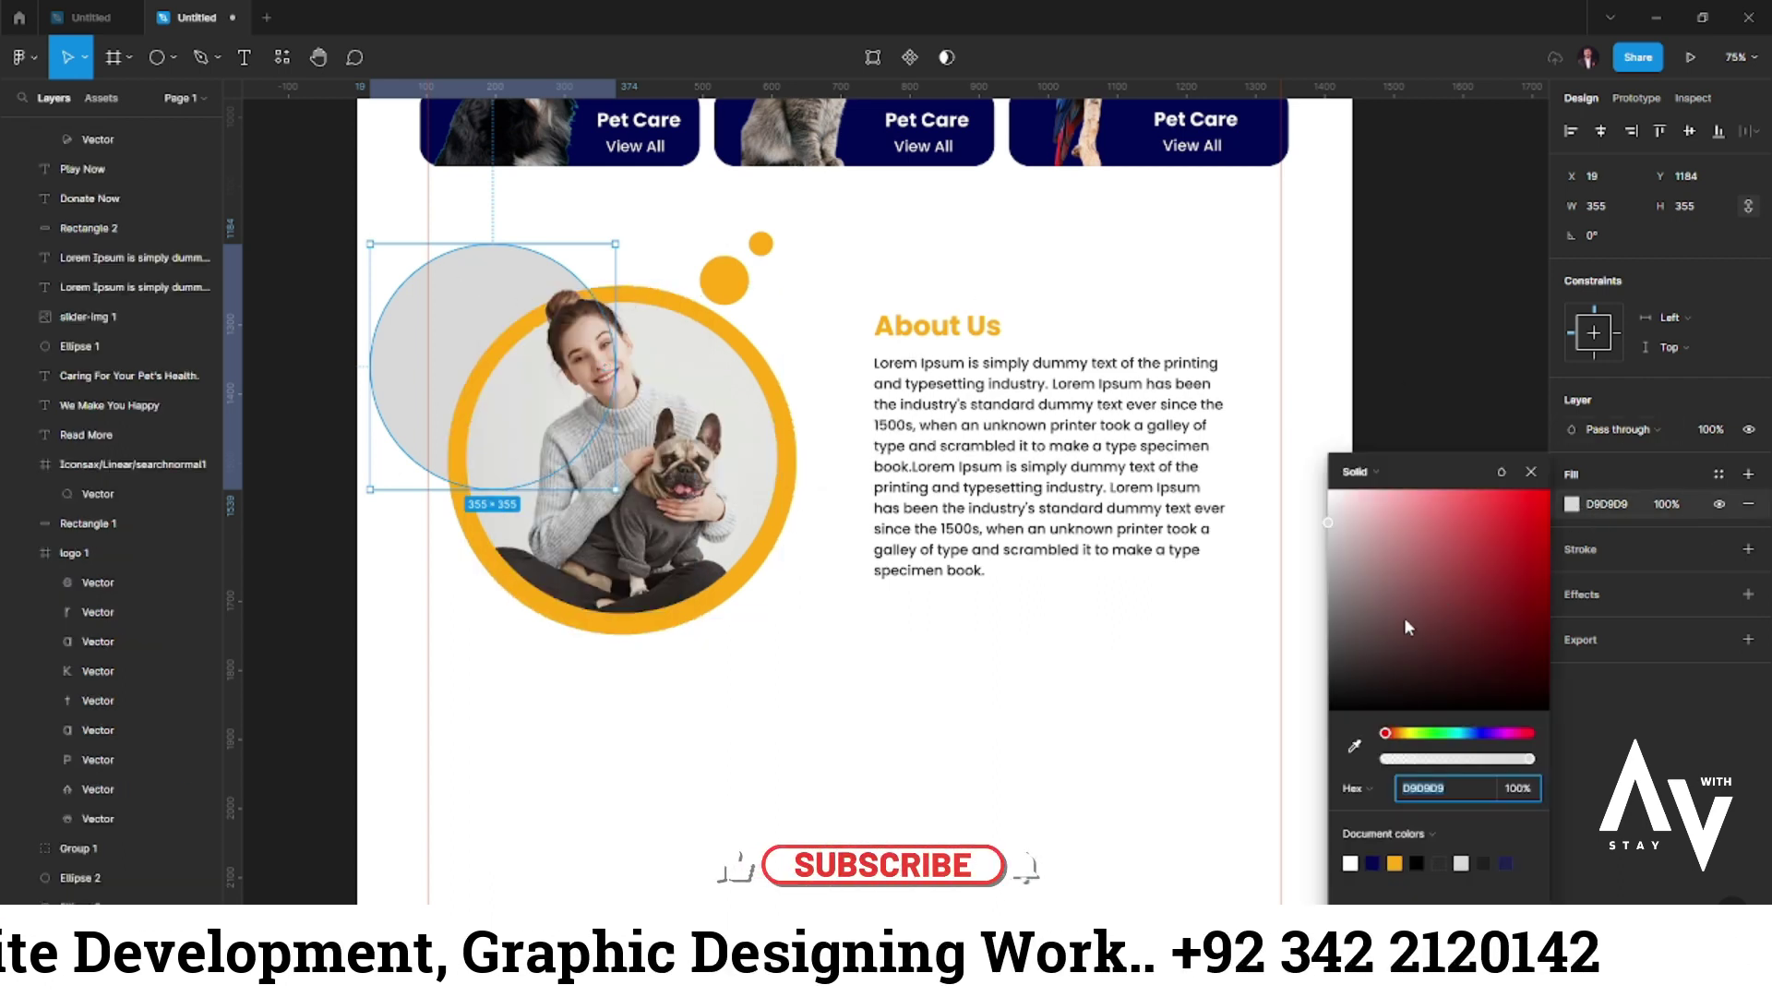
left_click(1394, 864)
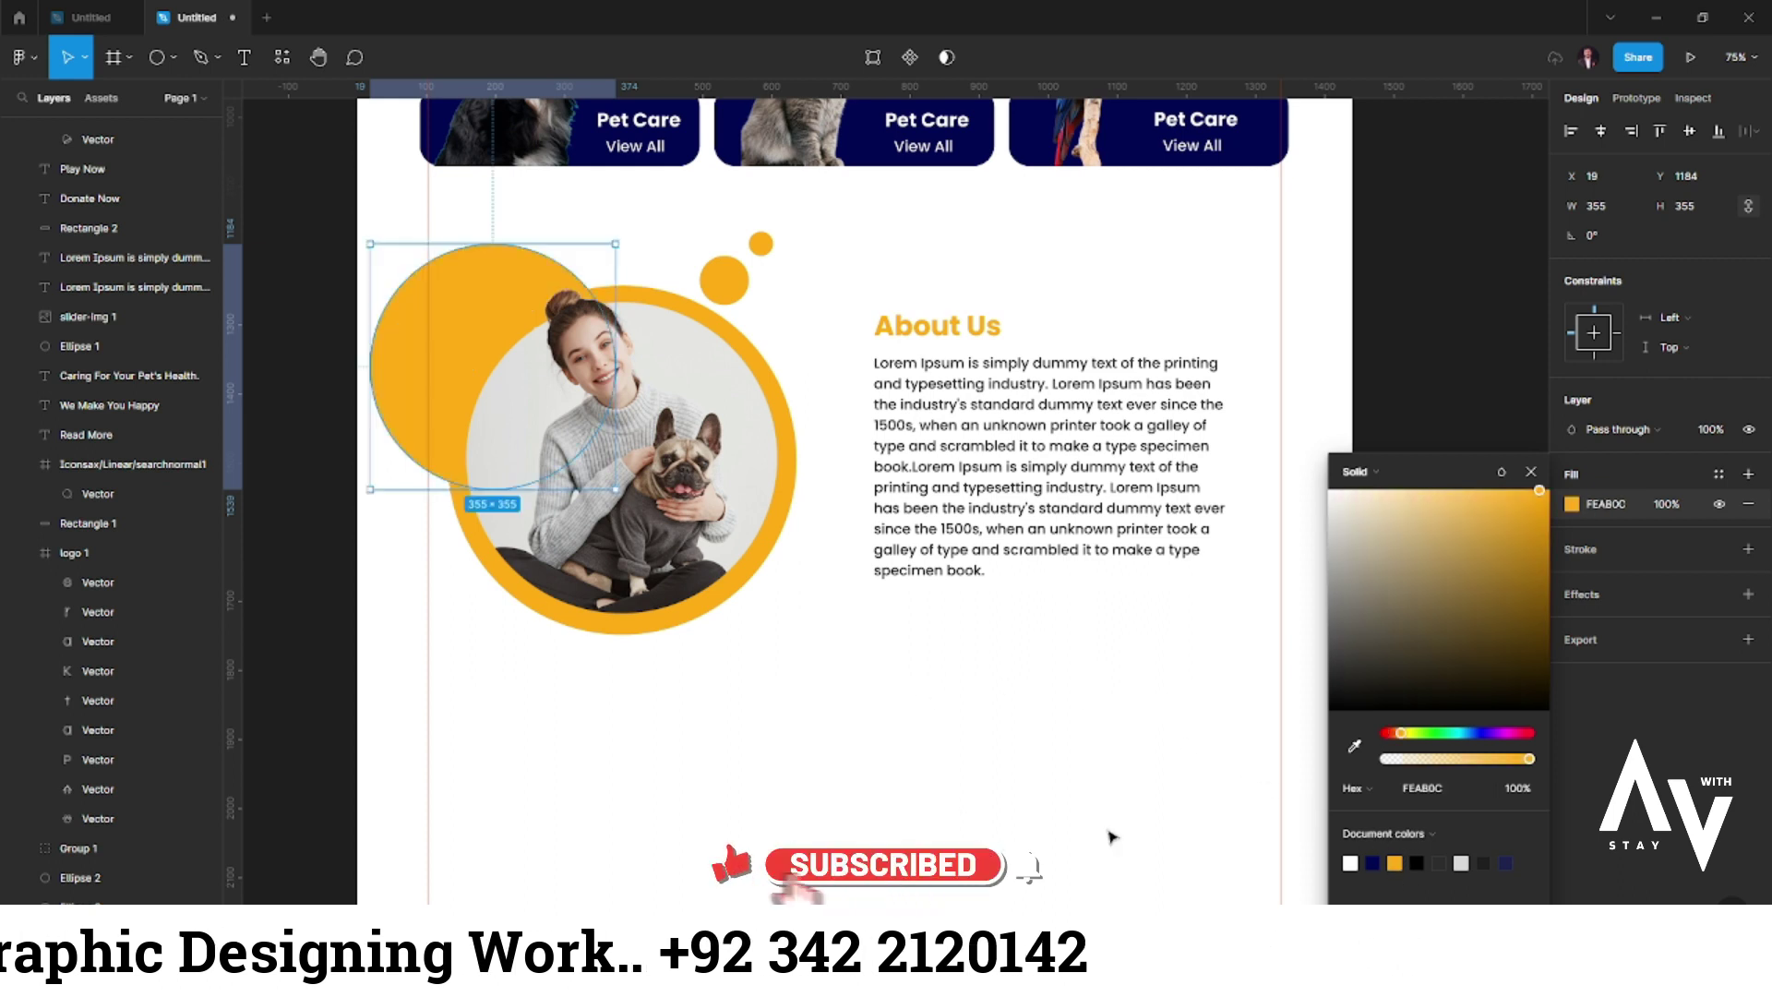
left_click_drag(1477, 517, 1493, 490)
mouse_move(471, 312)
left_mouse_down()
mouse_move(518, 350)
mouse_move(513, 331)
left_mouse_up()
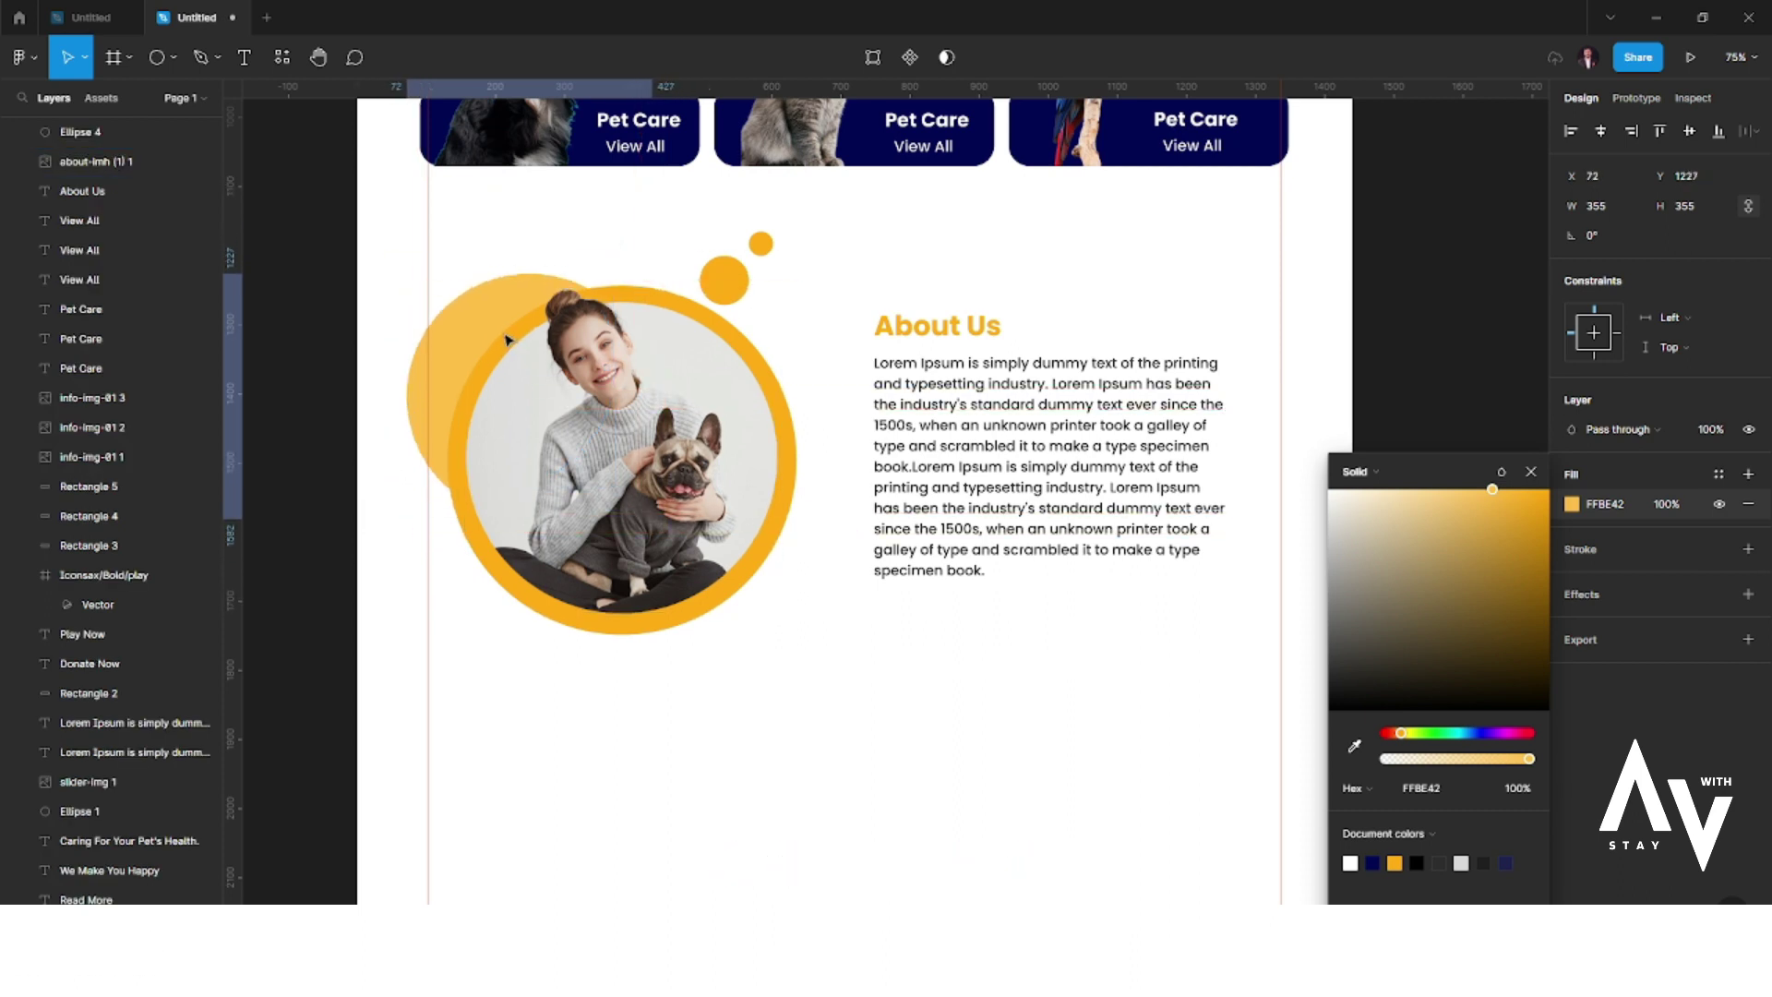
left_click(996, 746)
- Nudge the light-orange circle right so it peeks from behind the photo ring
scroll(787, 680, "down", 1)
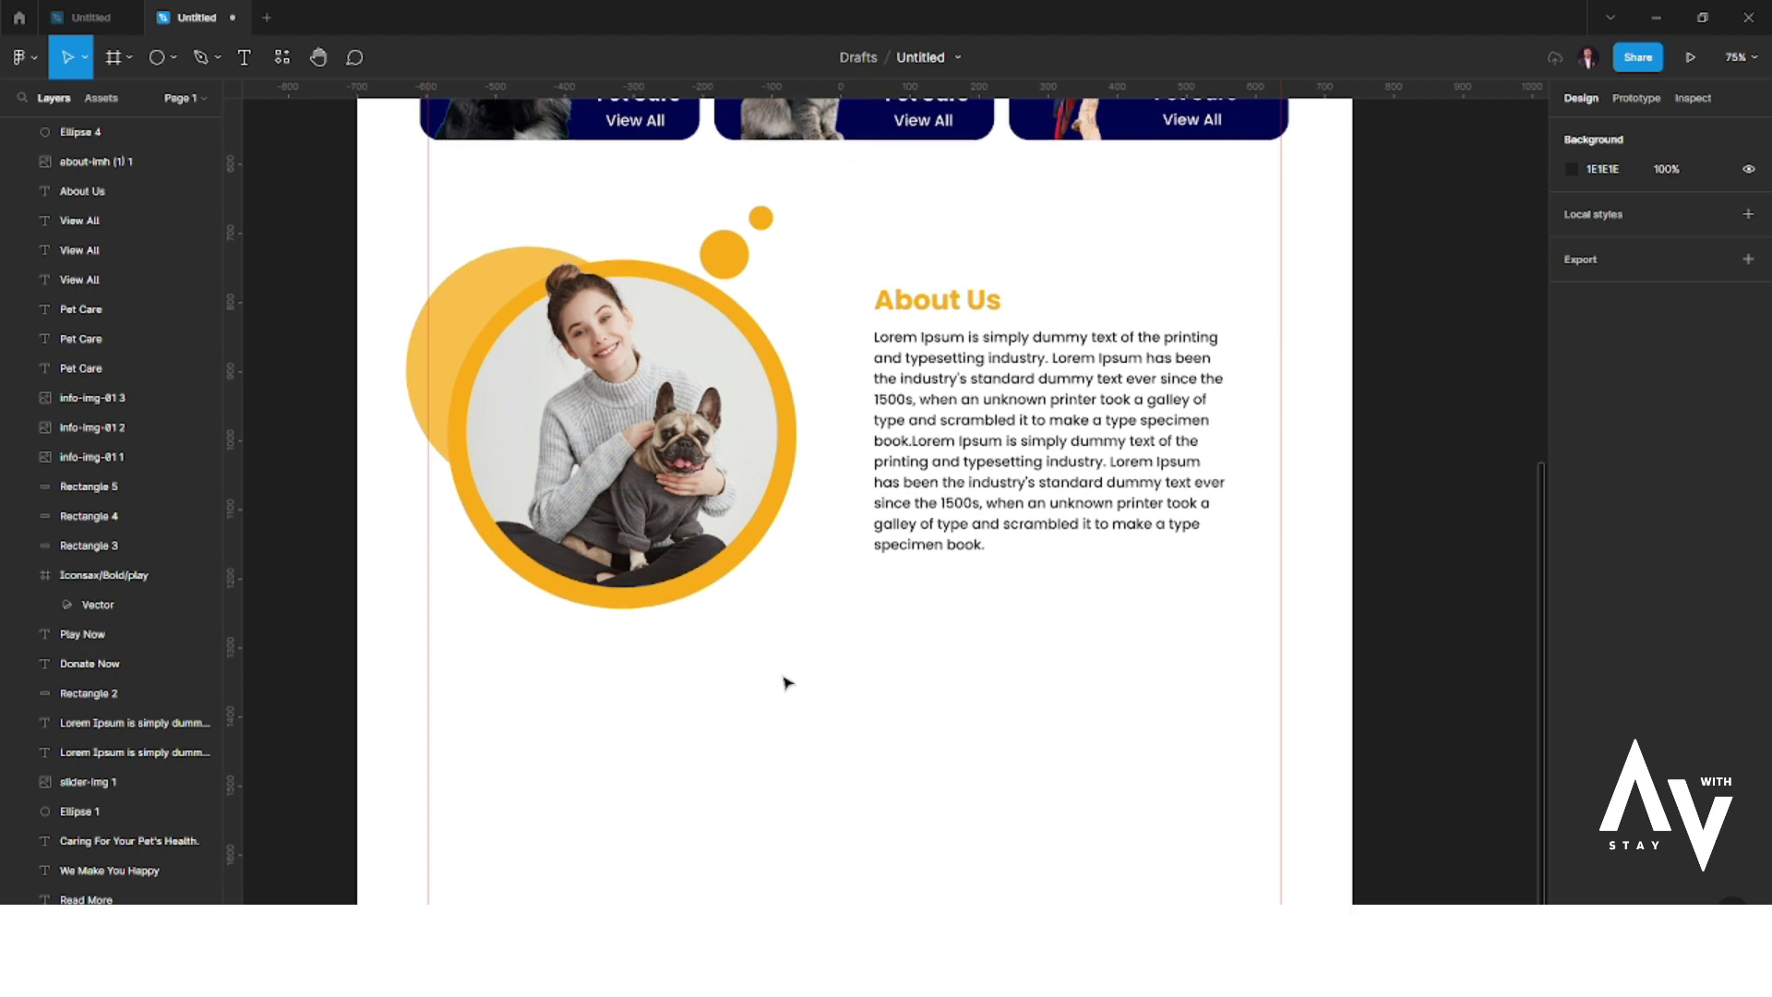
scroll(807, 669, "down", 3, "ctrl")
left_click(566, 399)
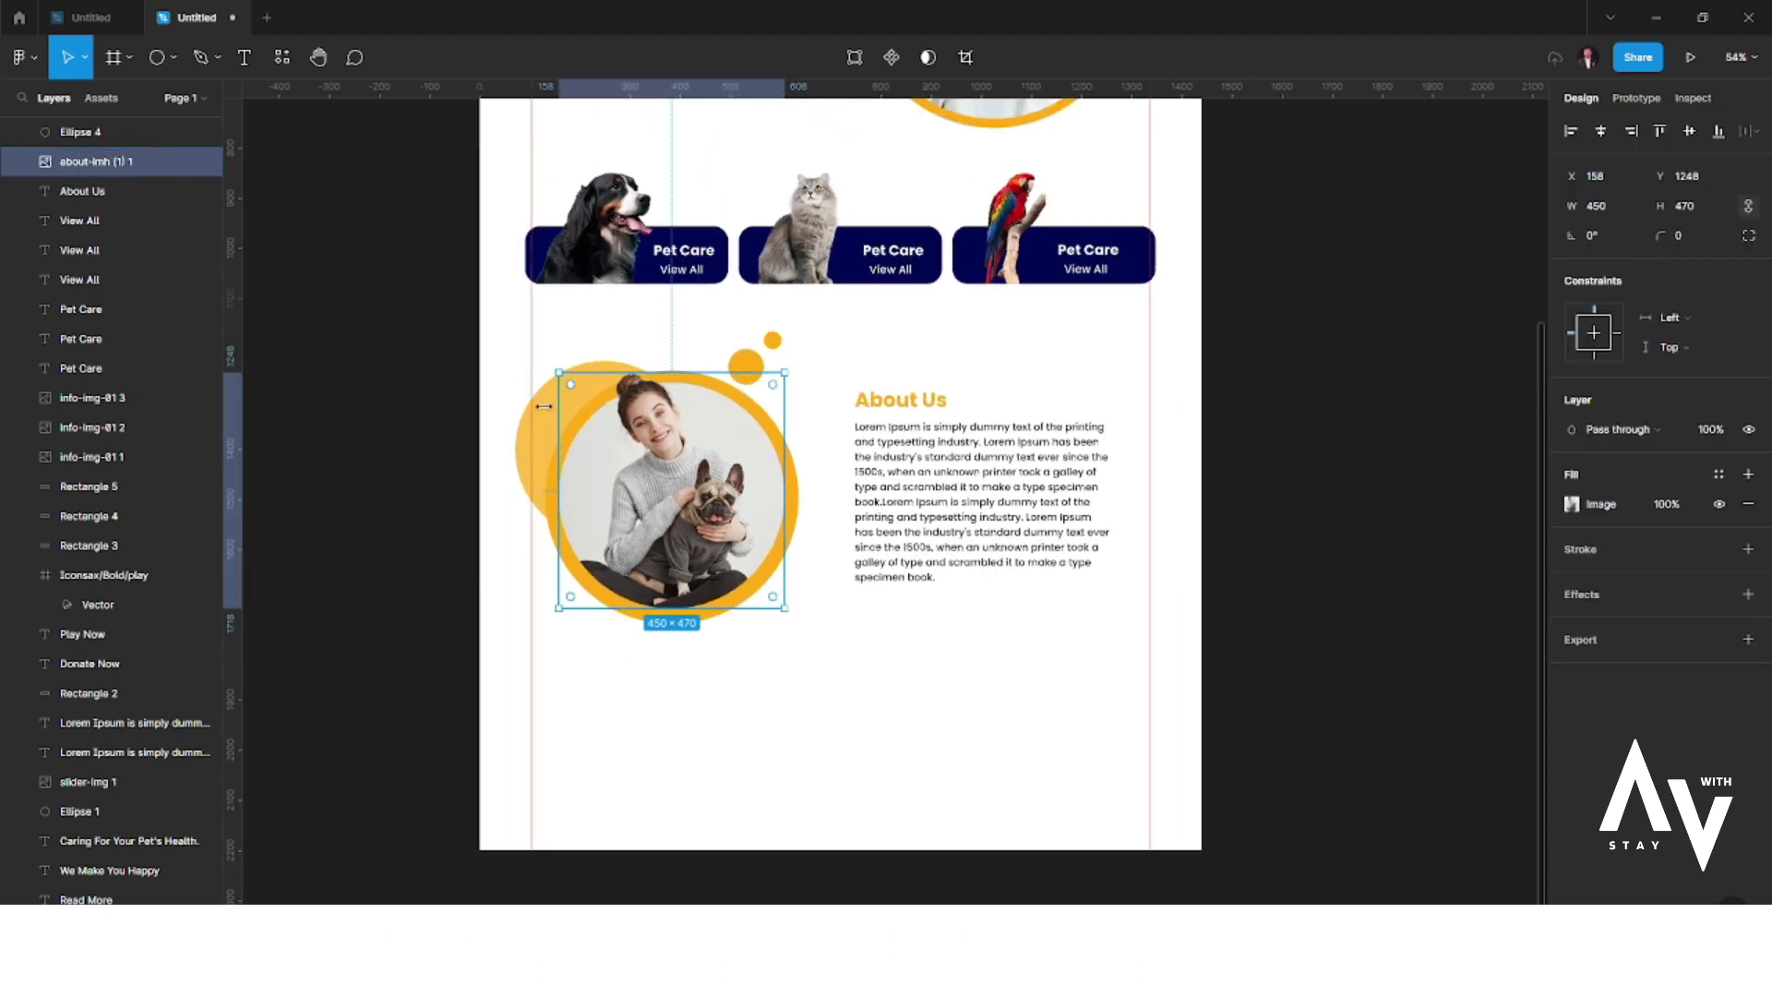
left_click_drag(545, 425, 565, 423)
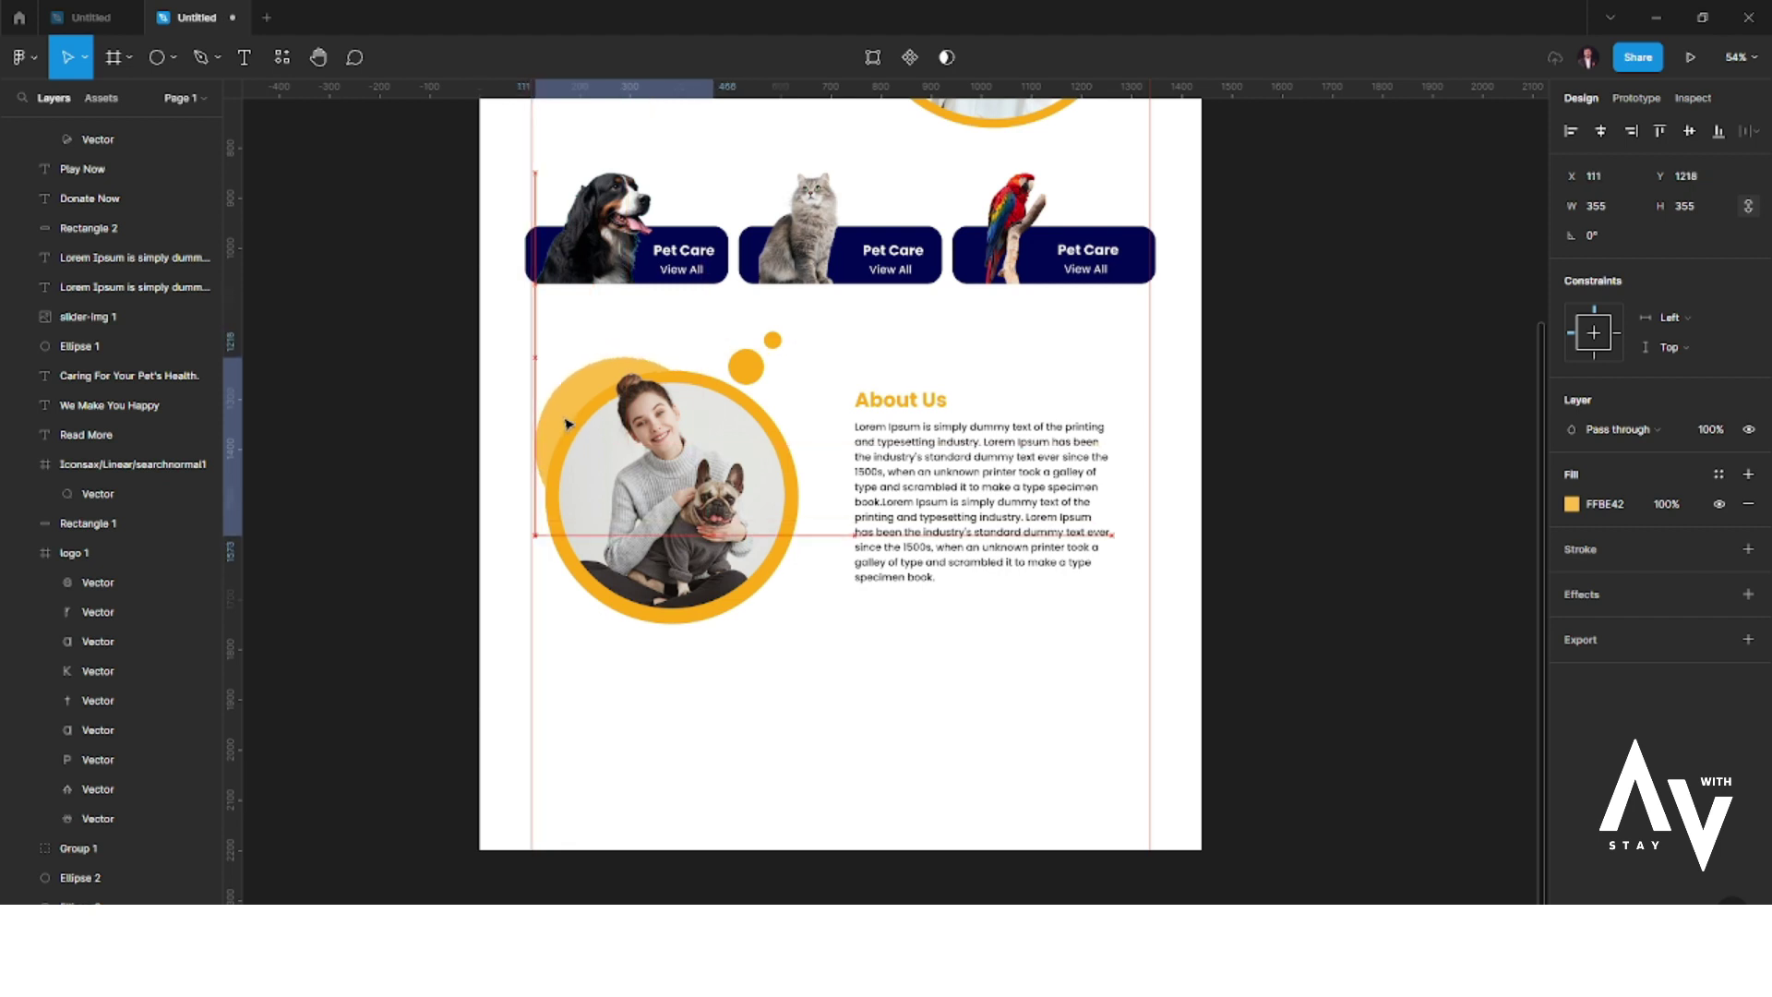
left_click(827, 710)
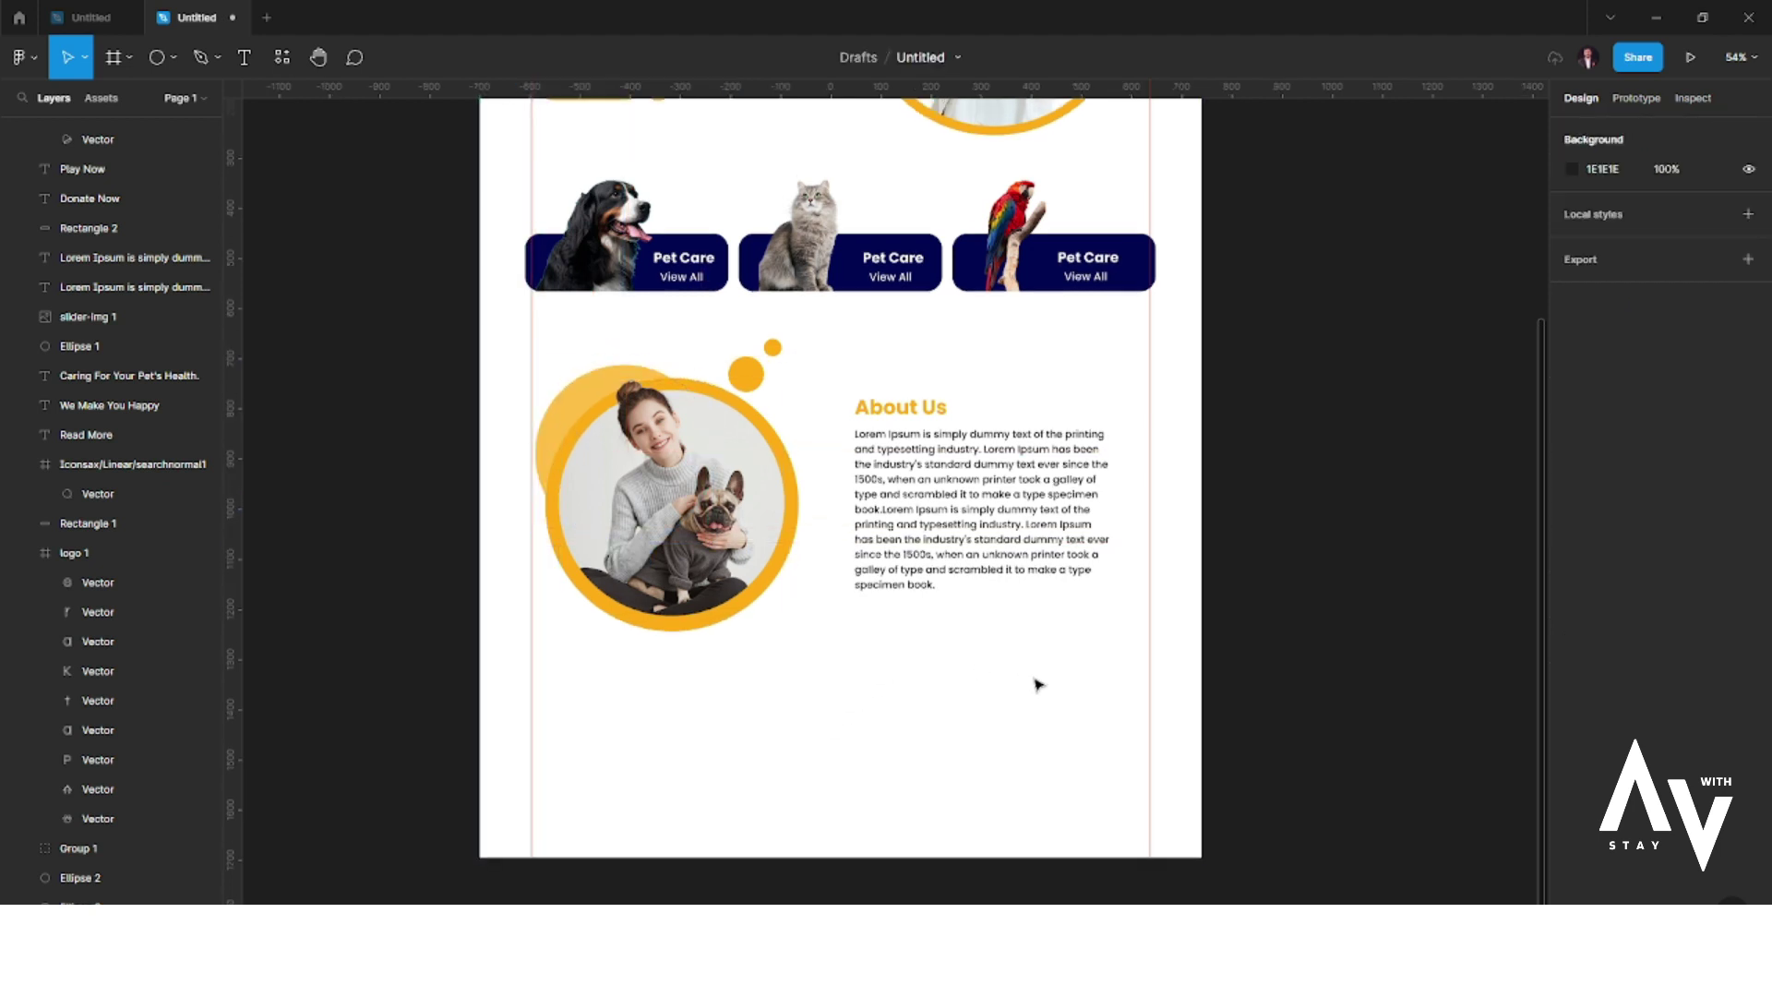
scroll(1043, 665, "down", 2)
scroll(1108, 600, "up", 3, "ctrl")
- Set the About Us paragraph font size to 22
left_click(921, 340)
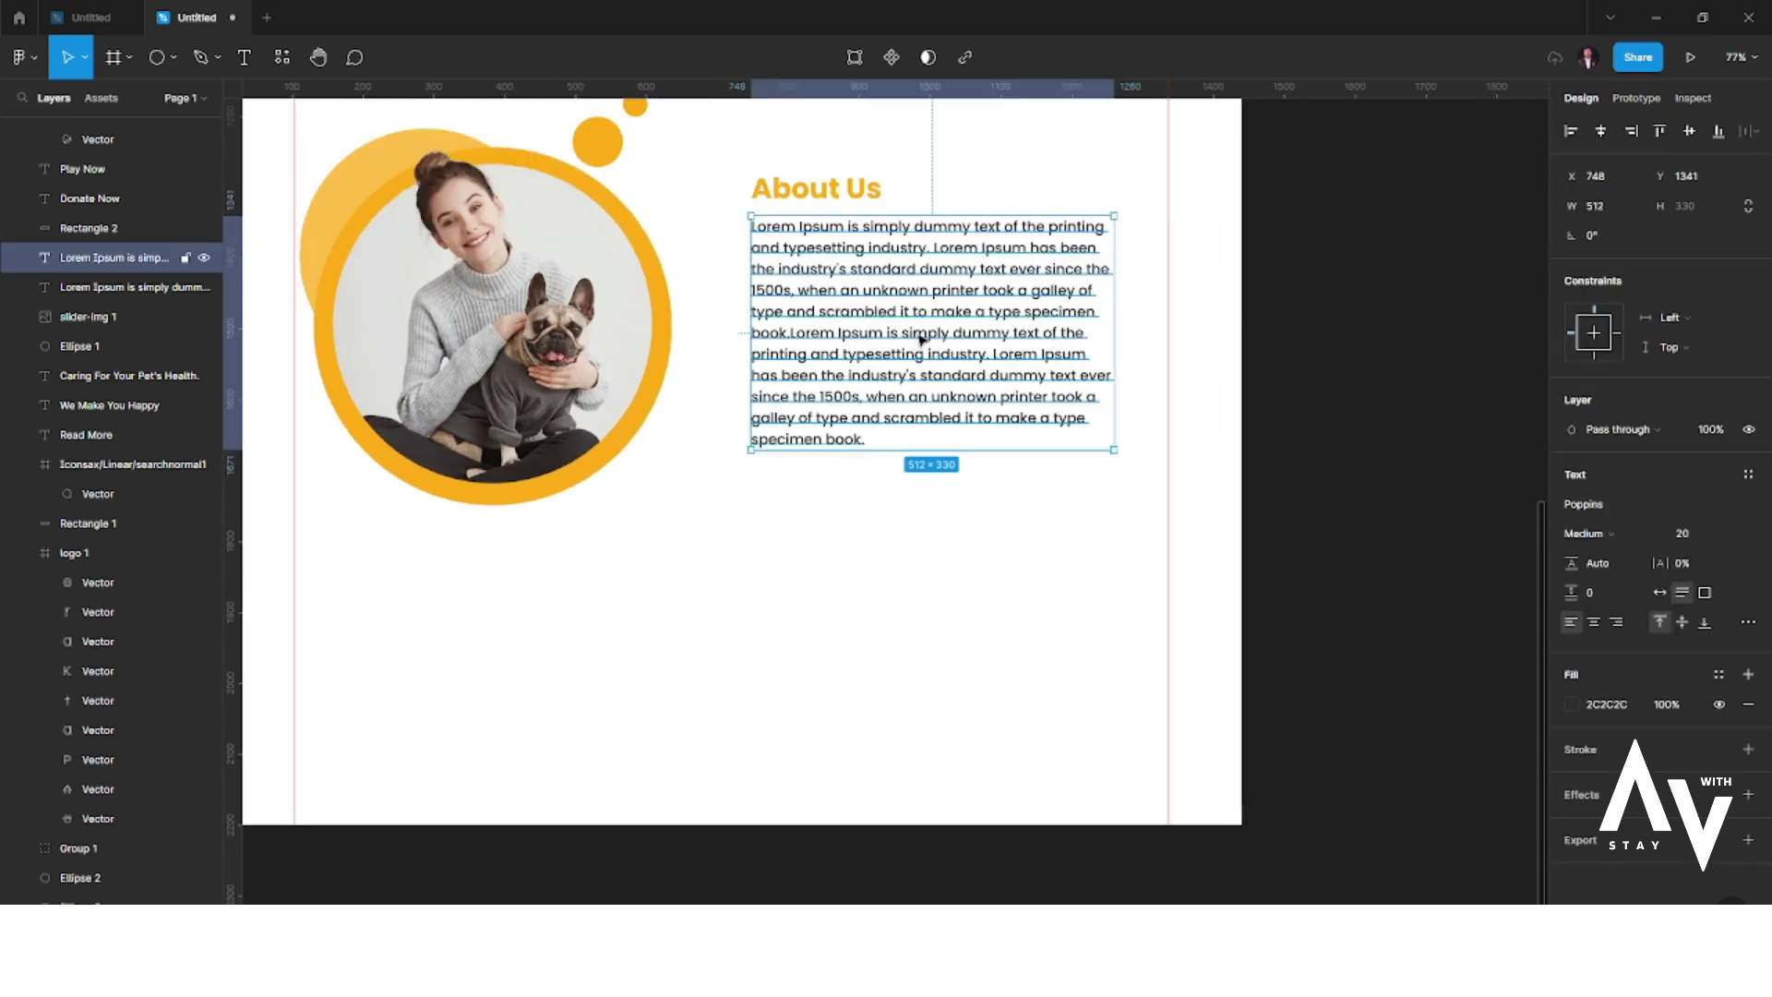
left_click(1728, 537)
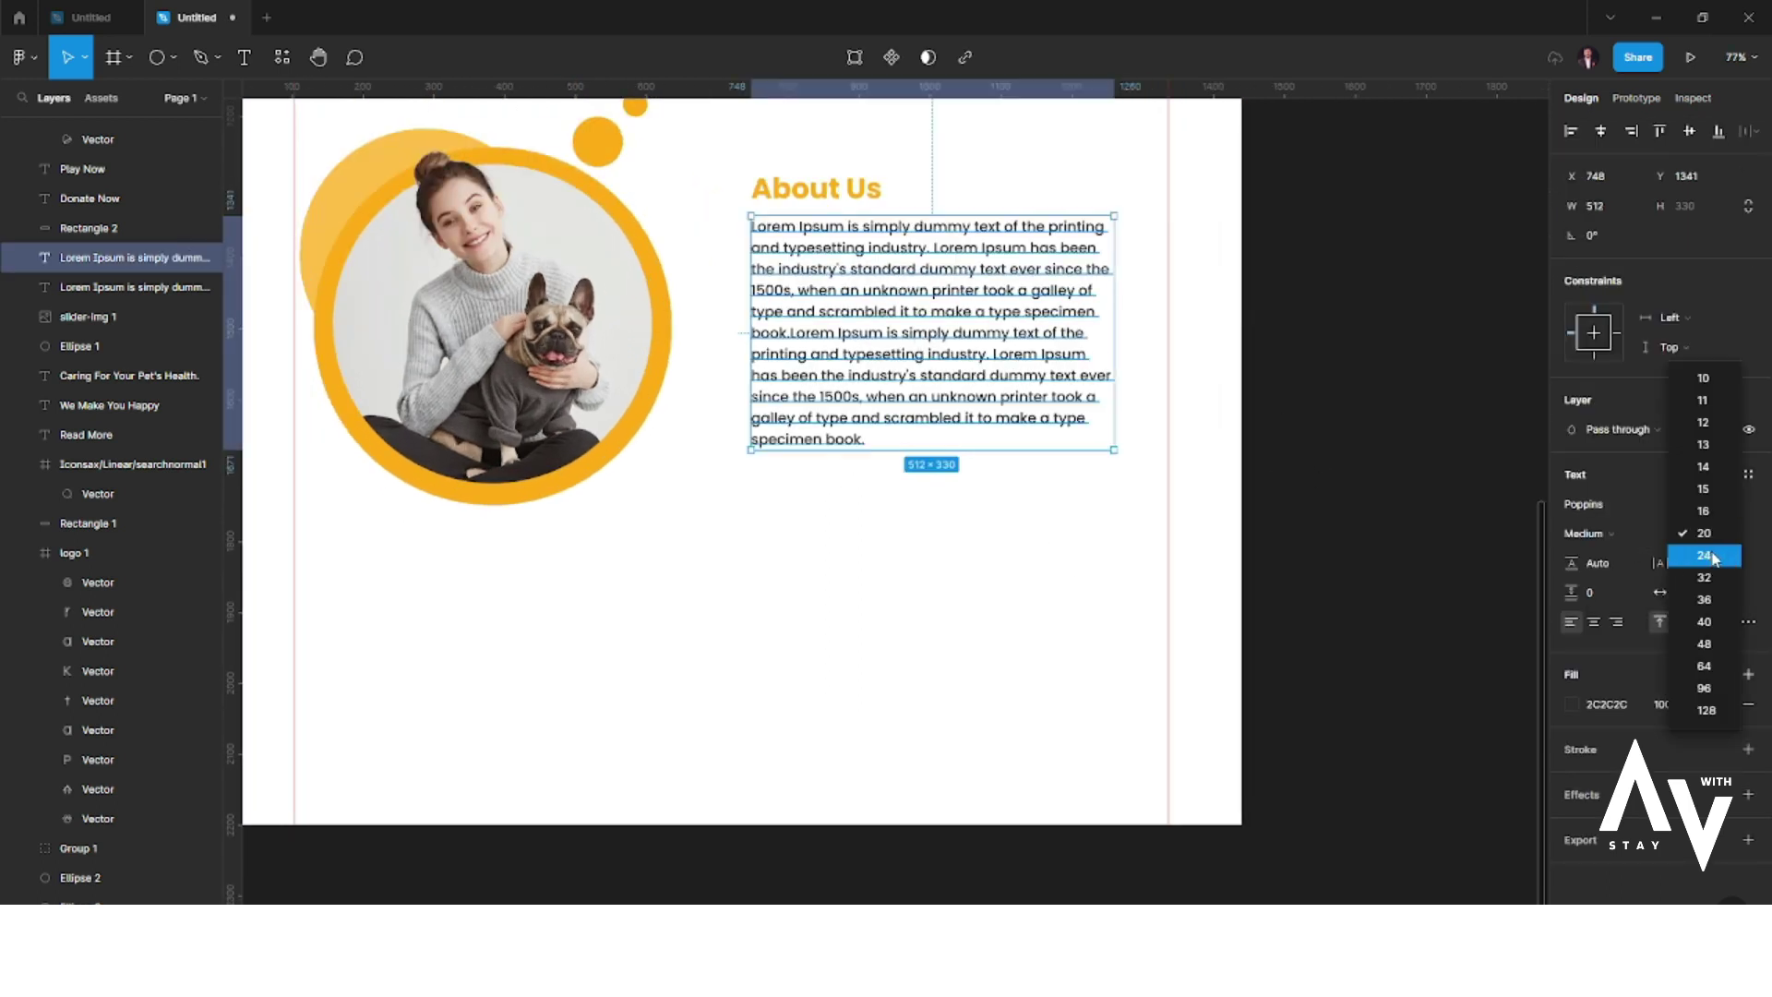
left_click(1719, 554)
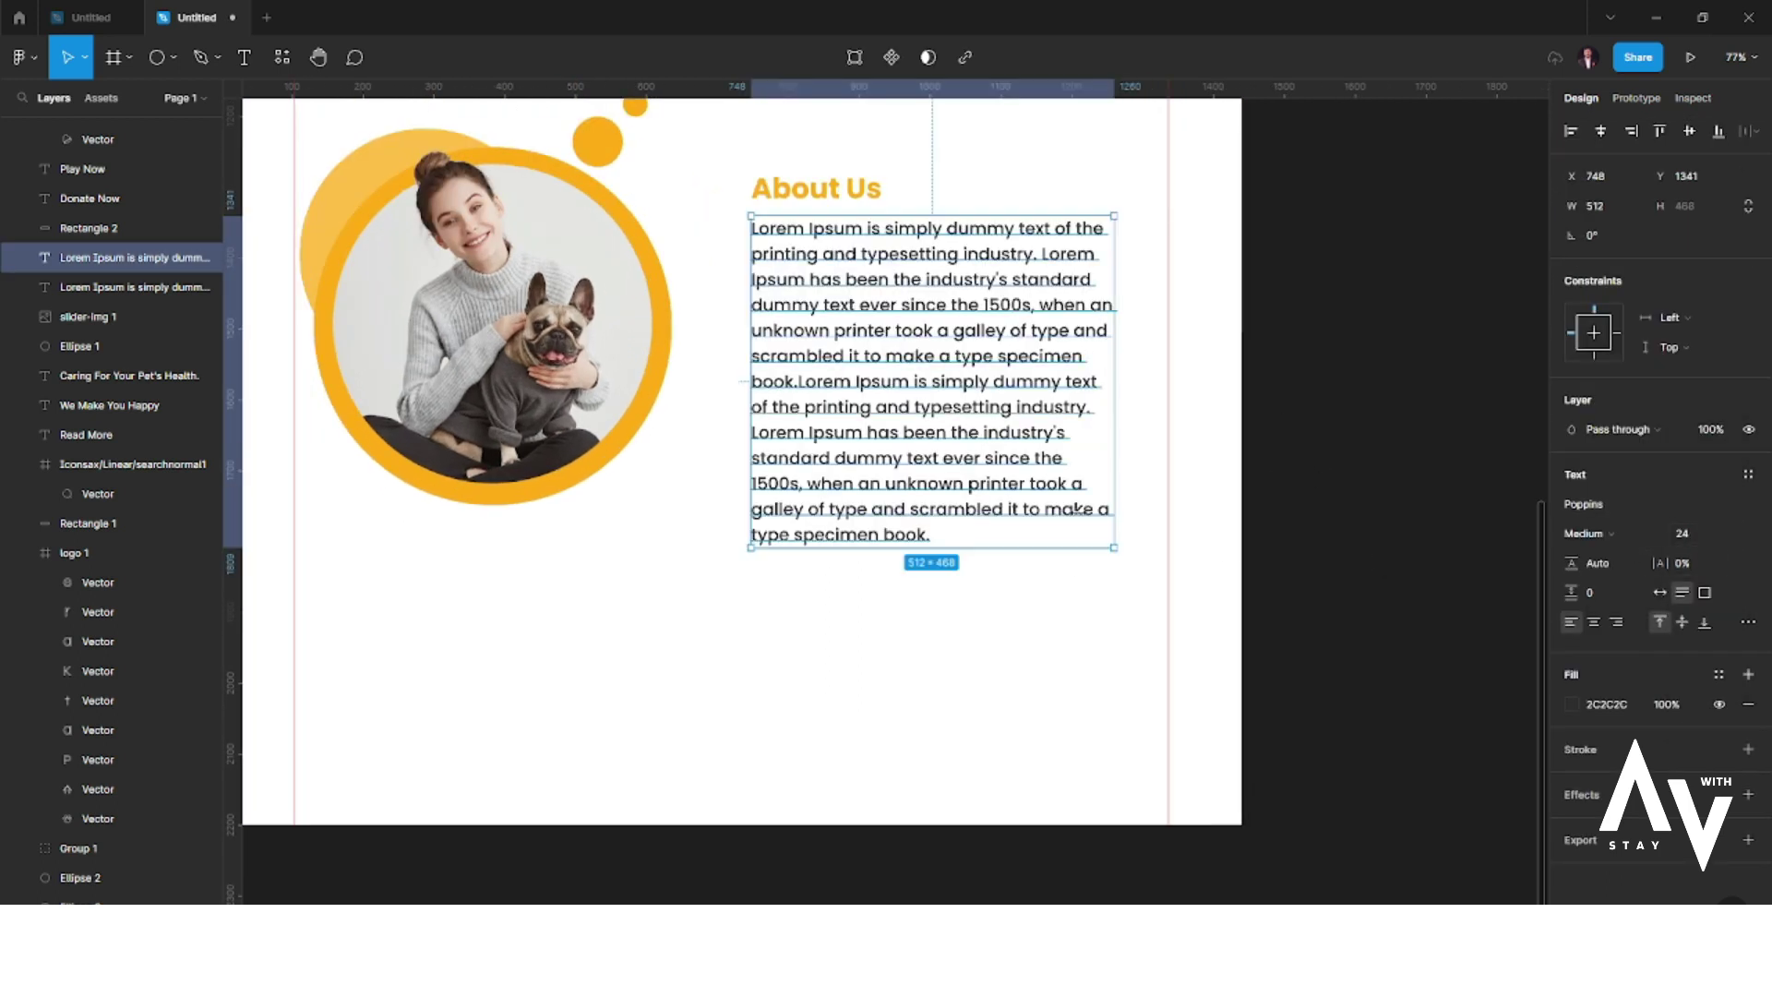
left_click(1684, 534)
type("22")
key("Return")
left_click(919, 581)
- Move the About Us heading and paragraph up slightly, then select the photo, ring and dots
scroll(916, 363, "up", 1)
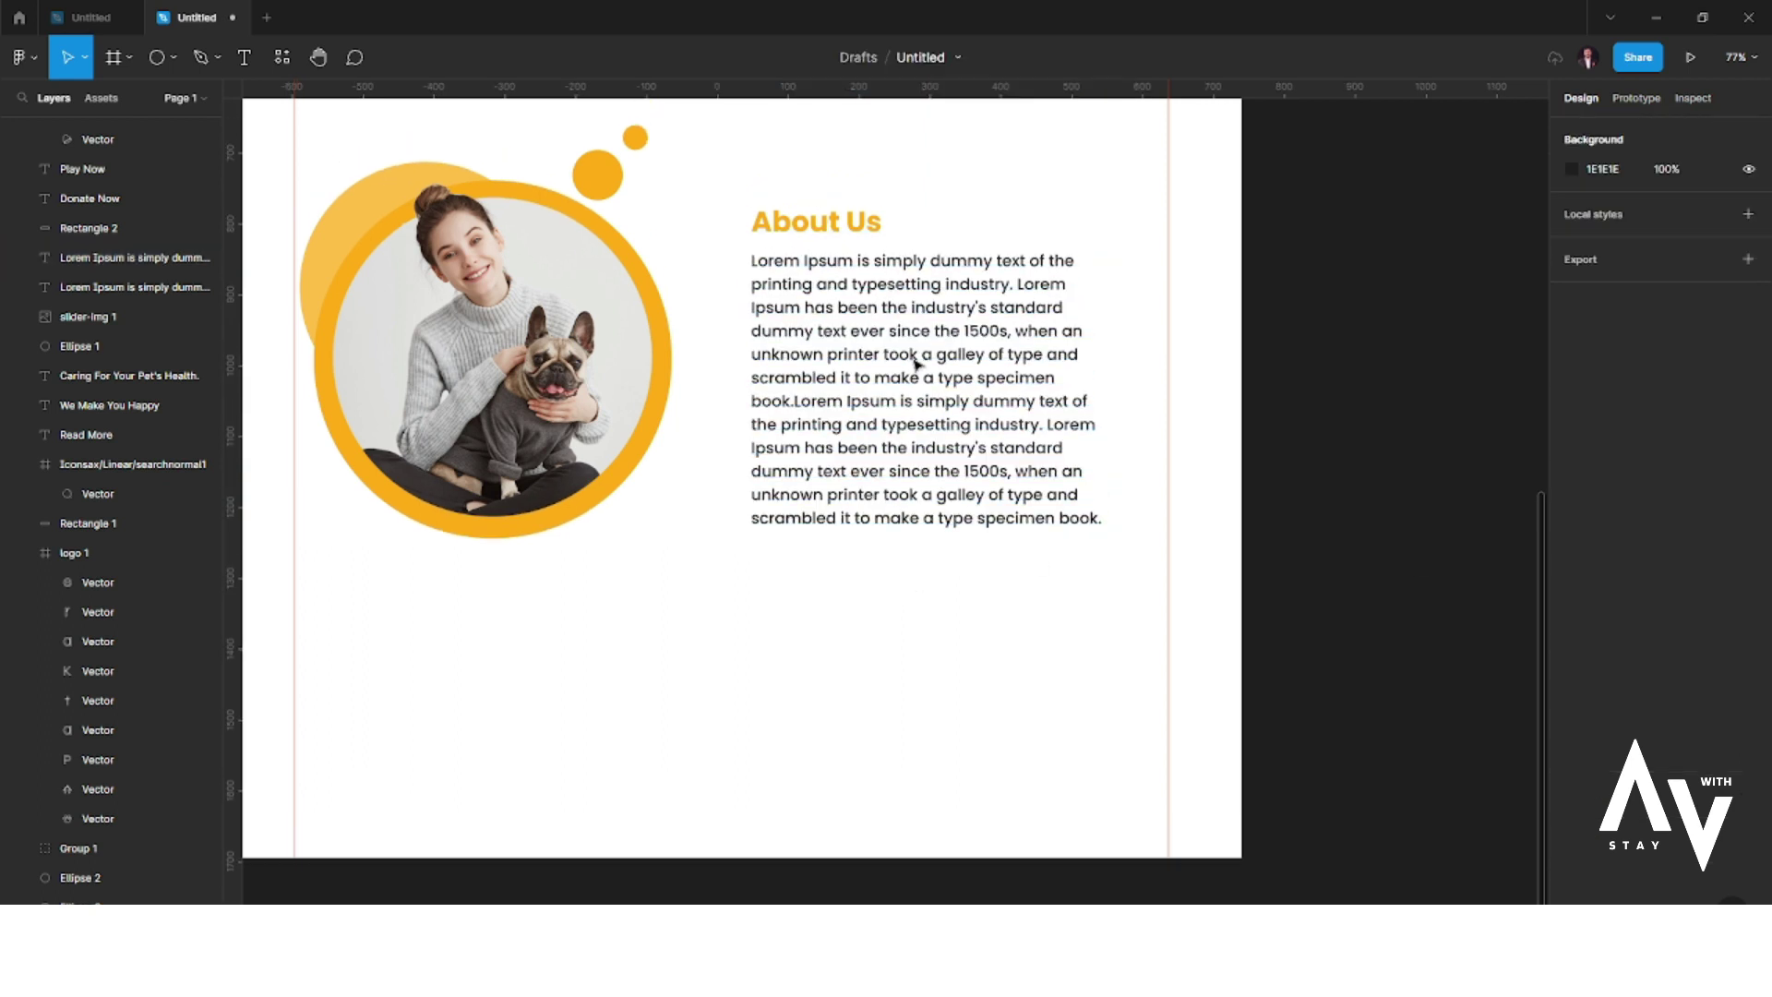
scroll(917, 363, "up", 2)
mouse_move(988, 262)
left_mouse_down()
mouse_move(818, 543)
mouse_move(819, 503)
left_mouse_up()
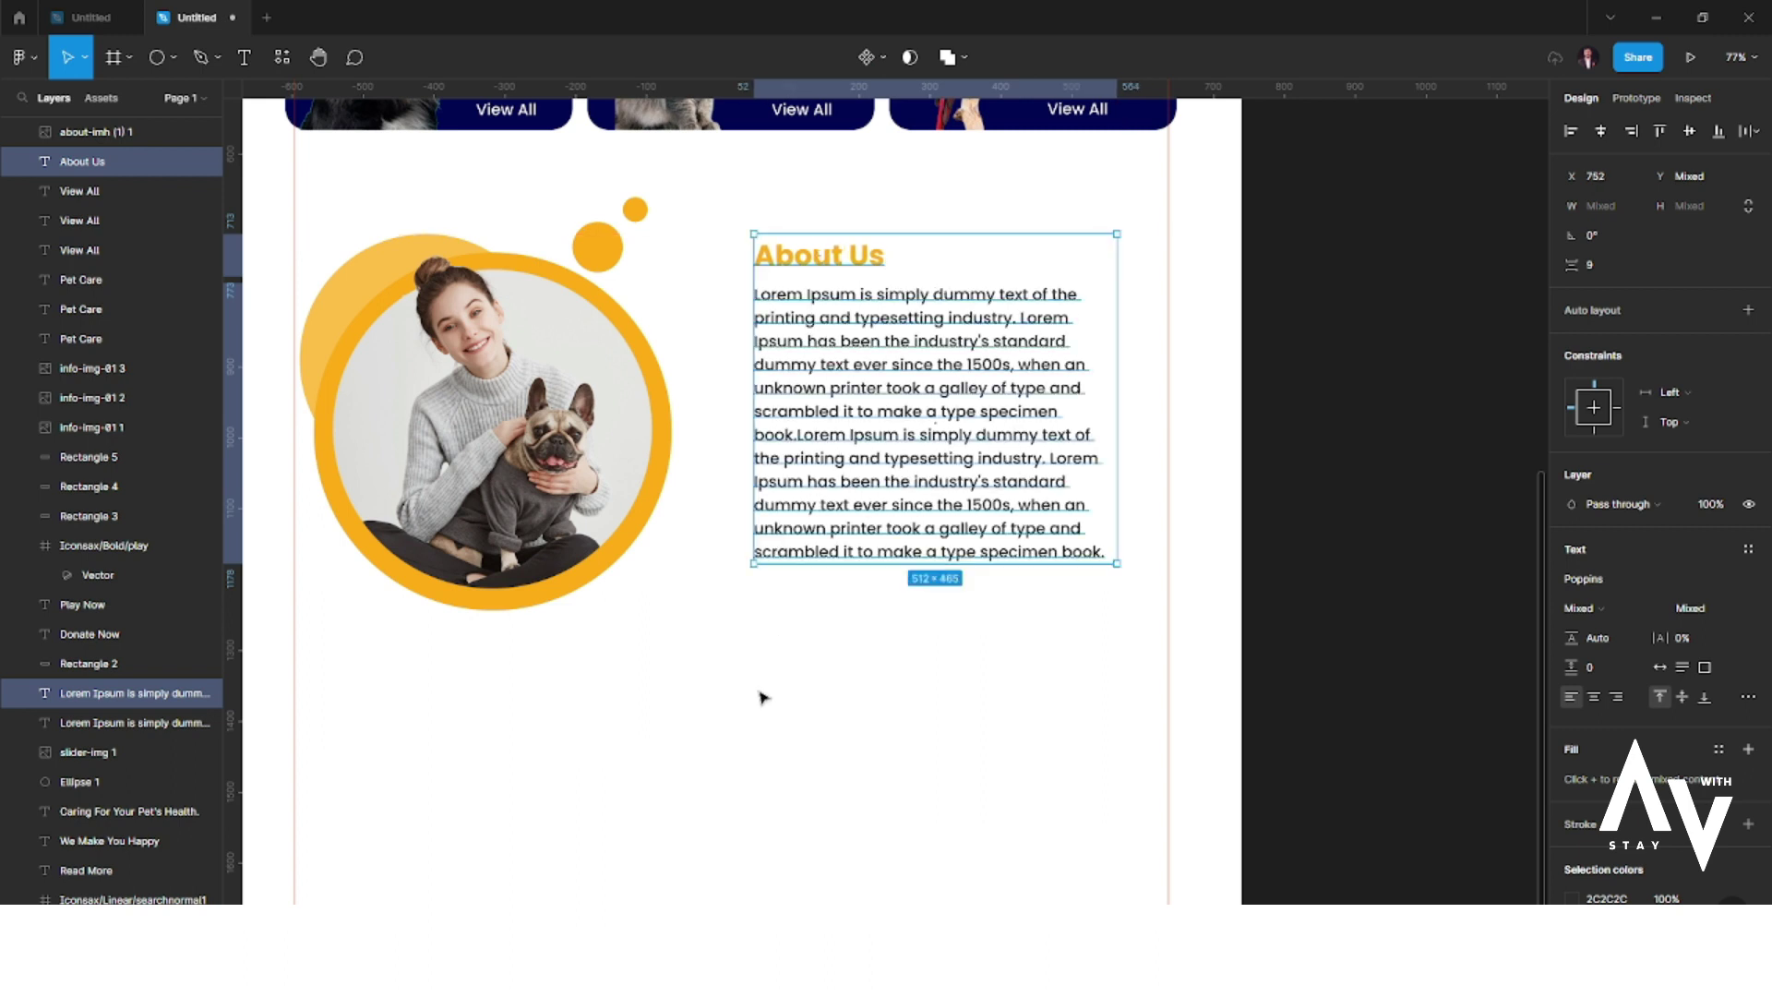
left_click(803, 693)
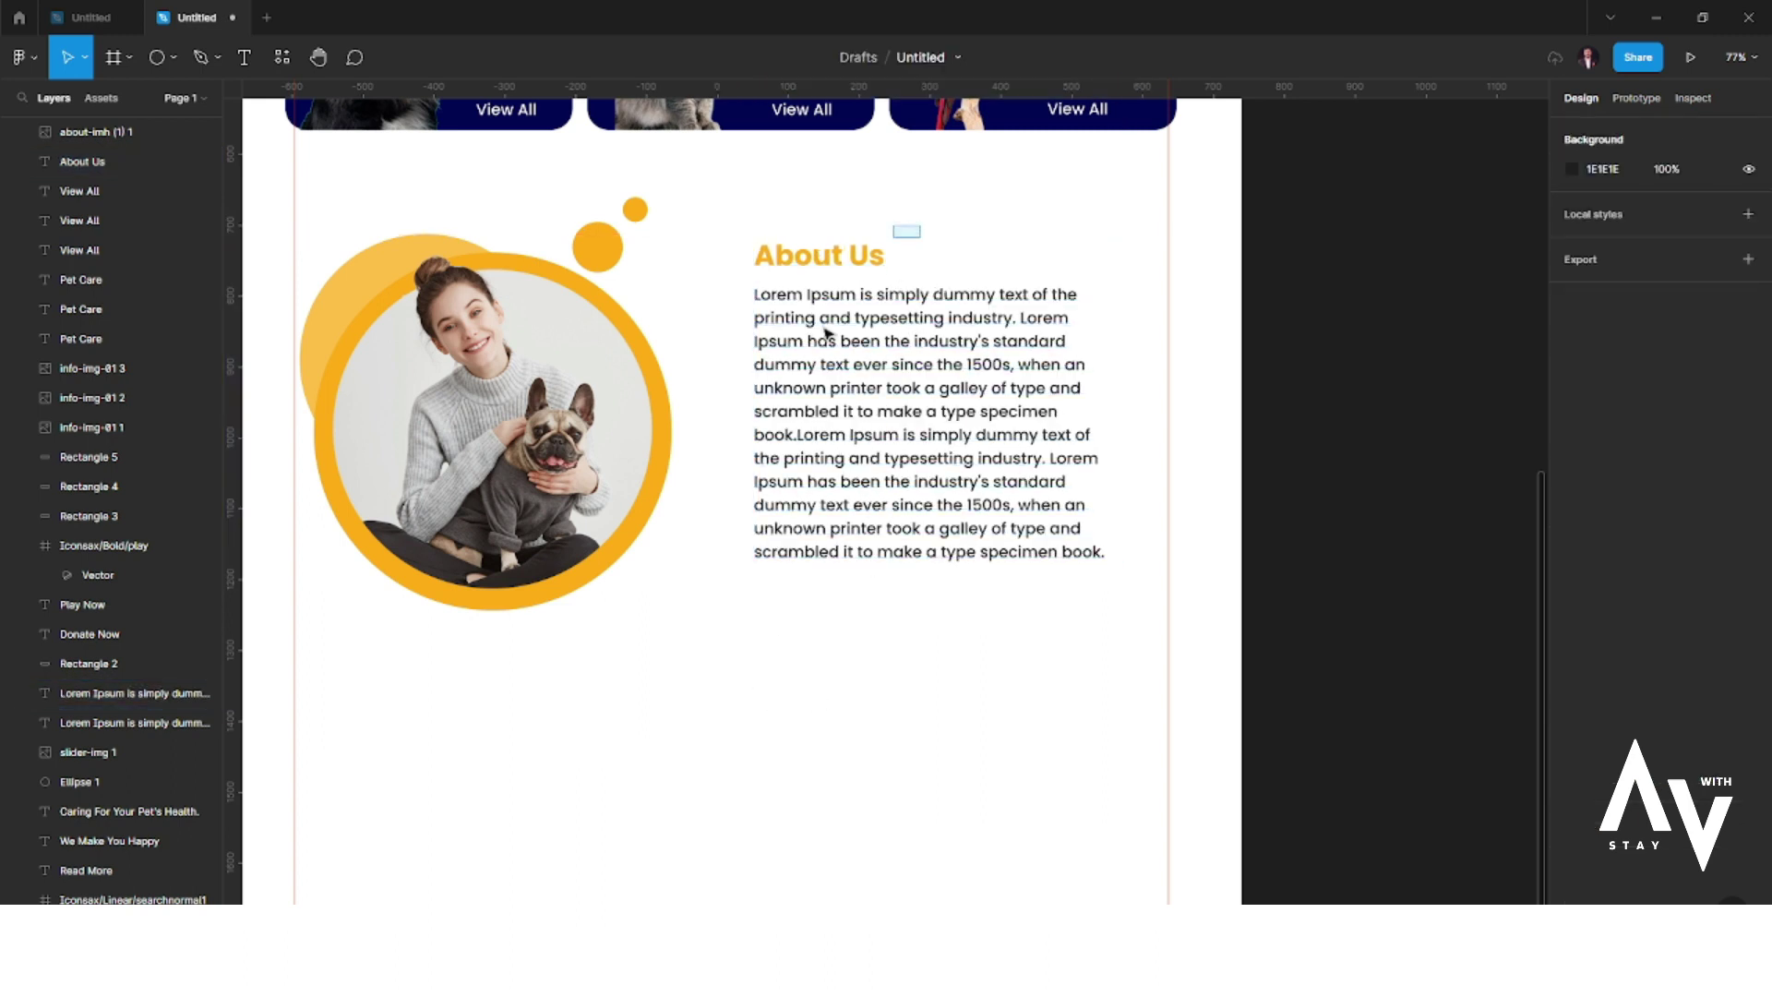
left_click(819, 251)
left_click(846, 467, "shift")
left_click_drag(846, 468, 848, 453)
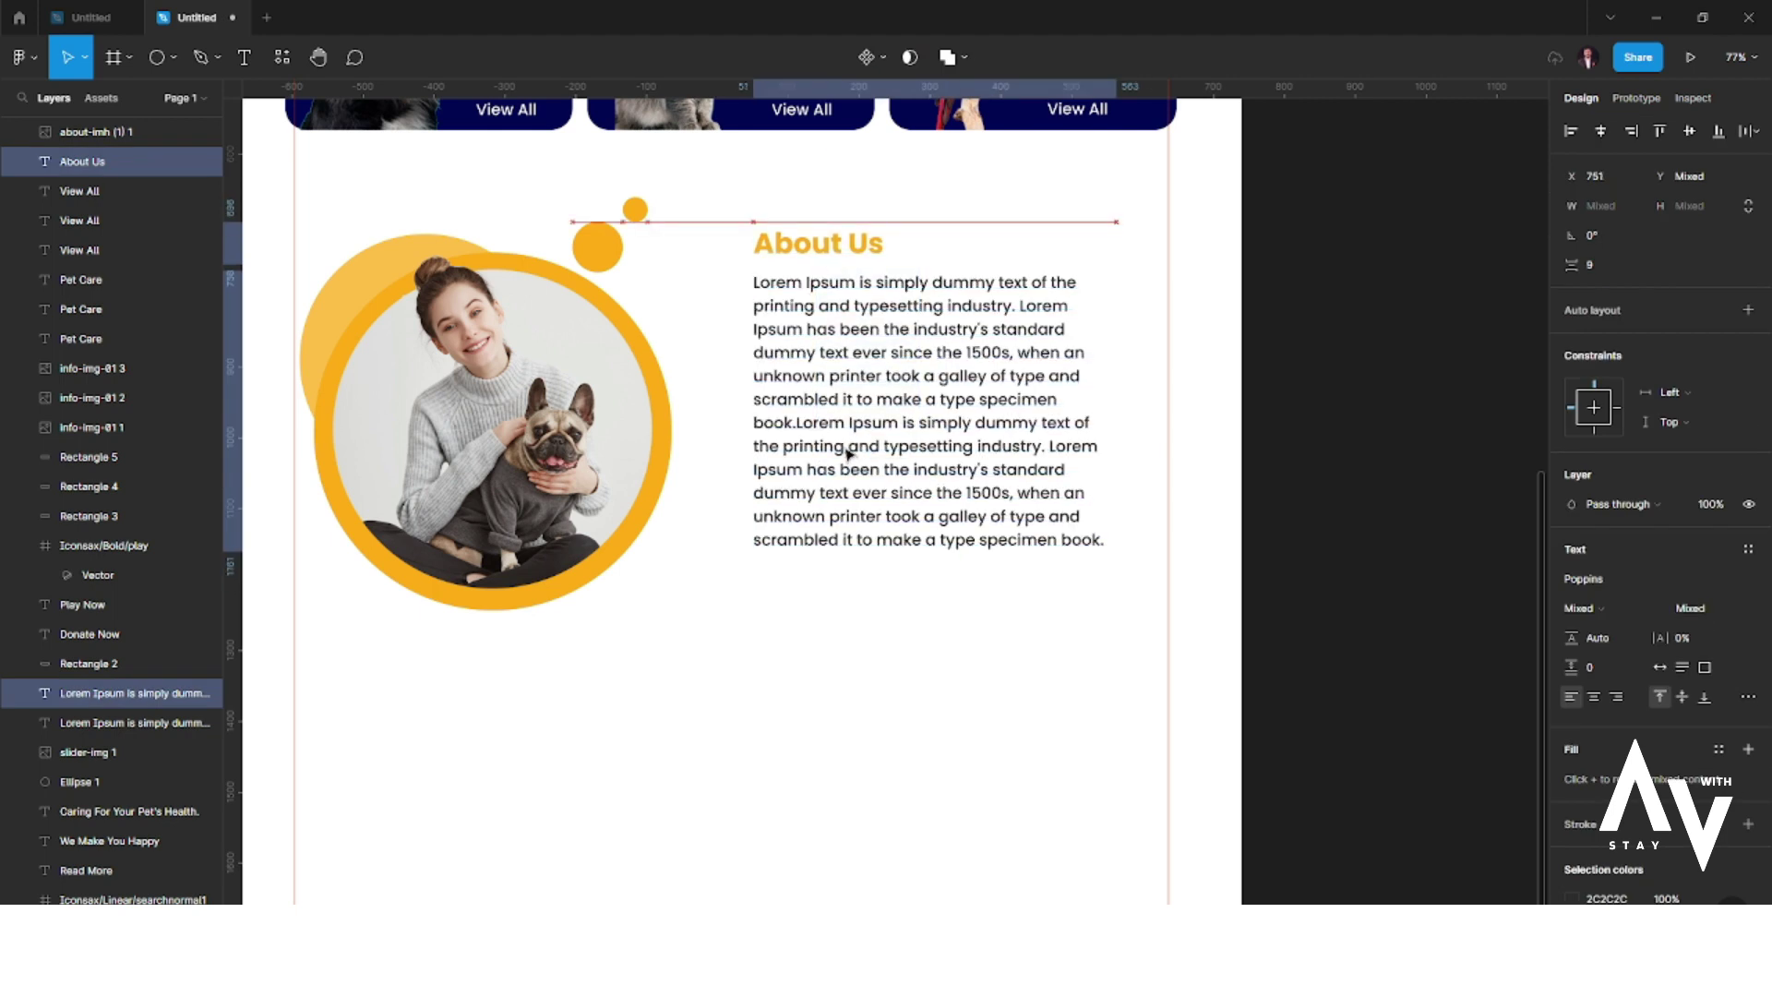
left_click(854, 655)
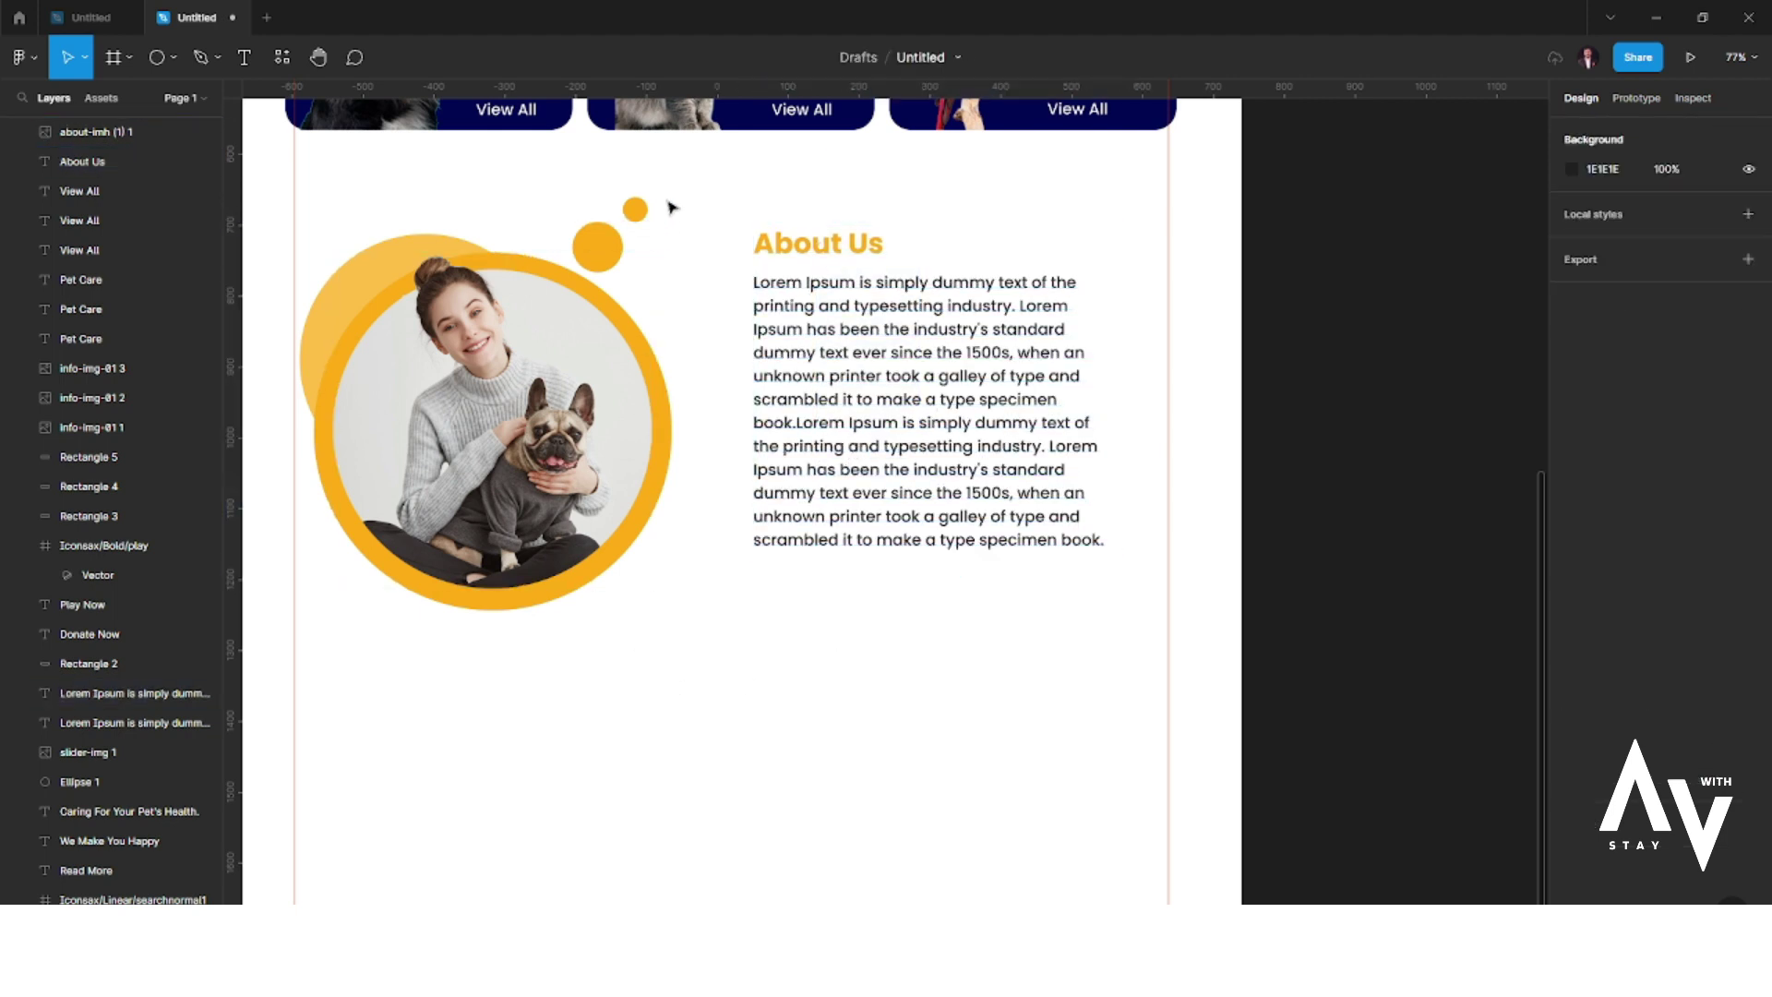
mouse_move(679, 192)
left_mouse_down()
mouse_move(657, 595)
mouse_move(687, 637)
left_mouse_up()
- Duplicate the orange Donate Now button into place below the About Us paragraph
left_click(816, 721)
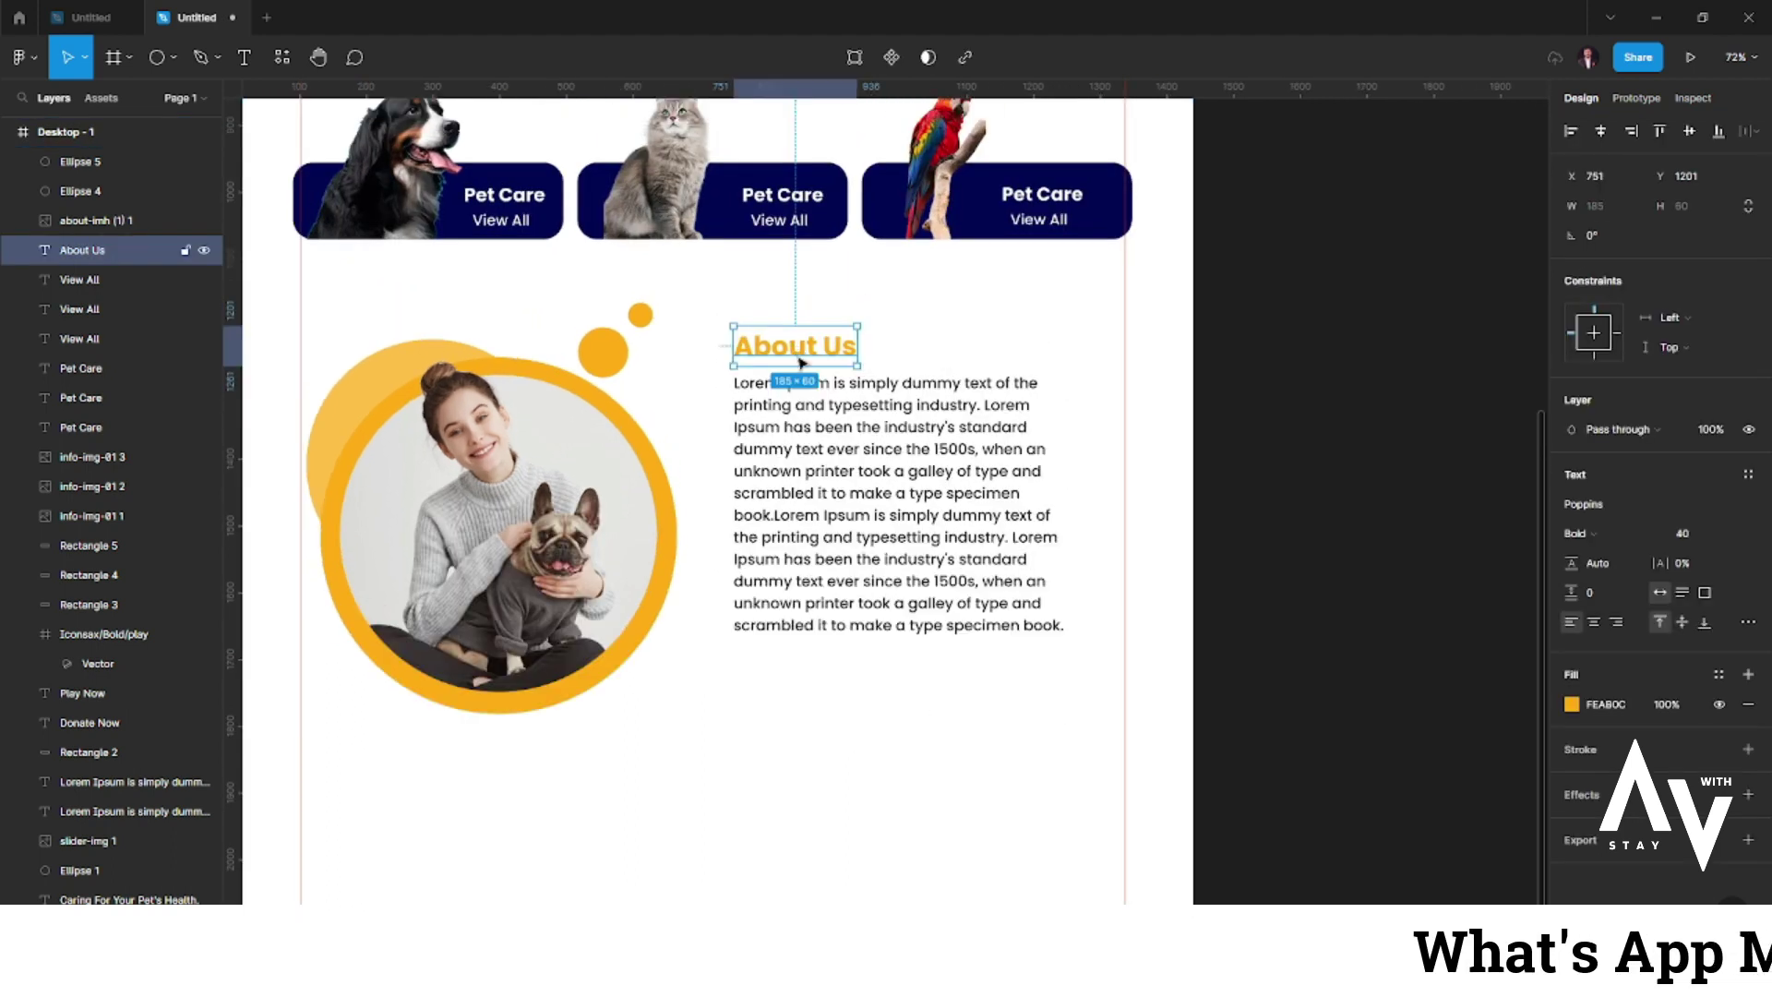
scroll(834, 724, "up", 2)
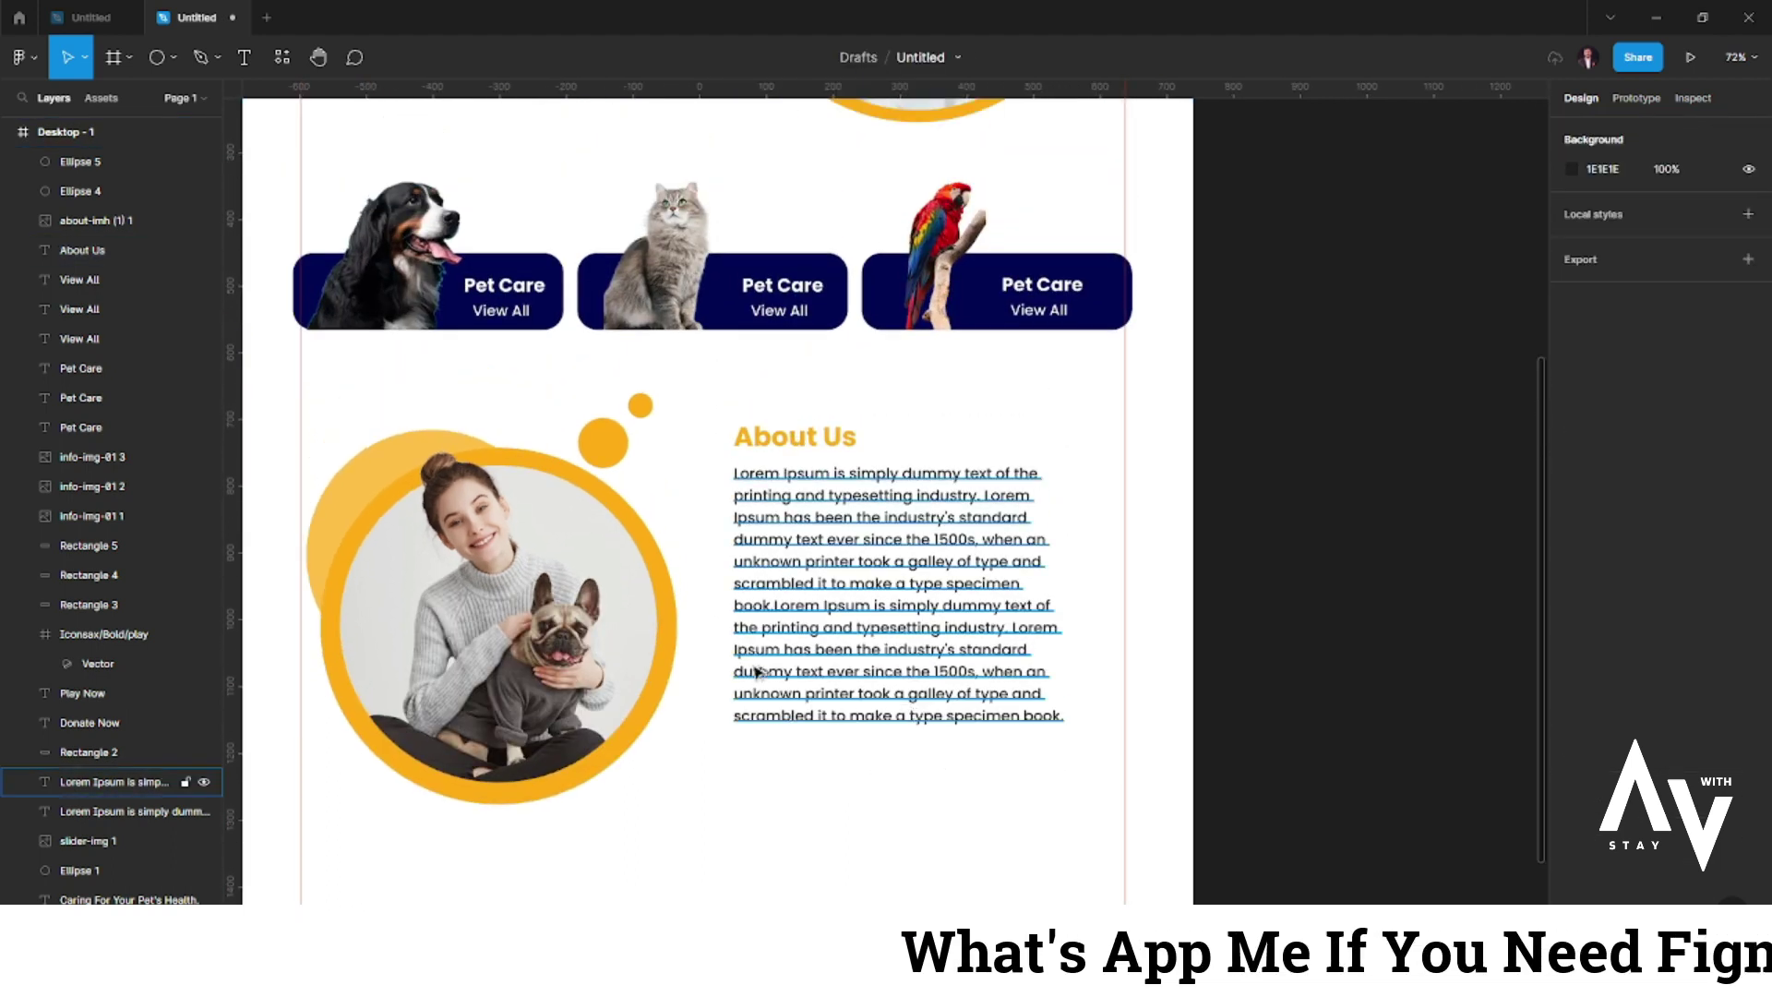
scroll(917, 716, "down", 1)
scroll(755, 672, "down", 3)
scroll(646, 462, "up", 3)
left_click(532, 249)
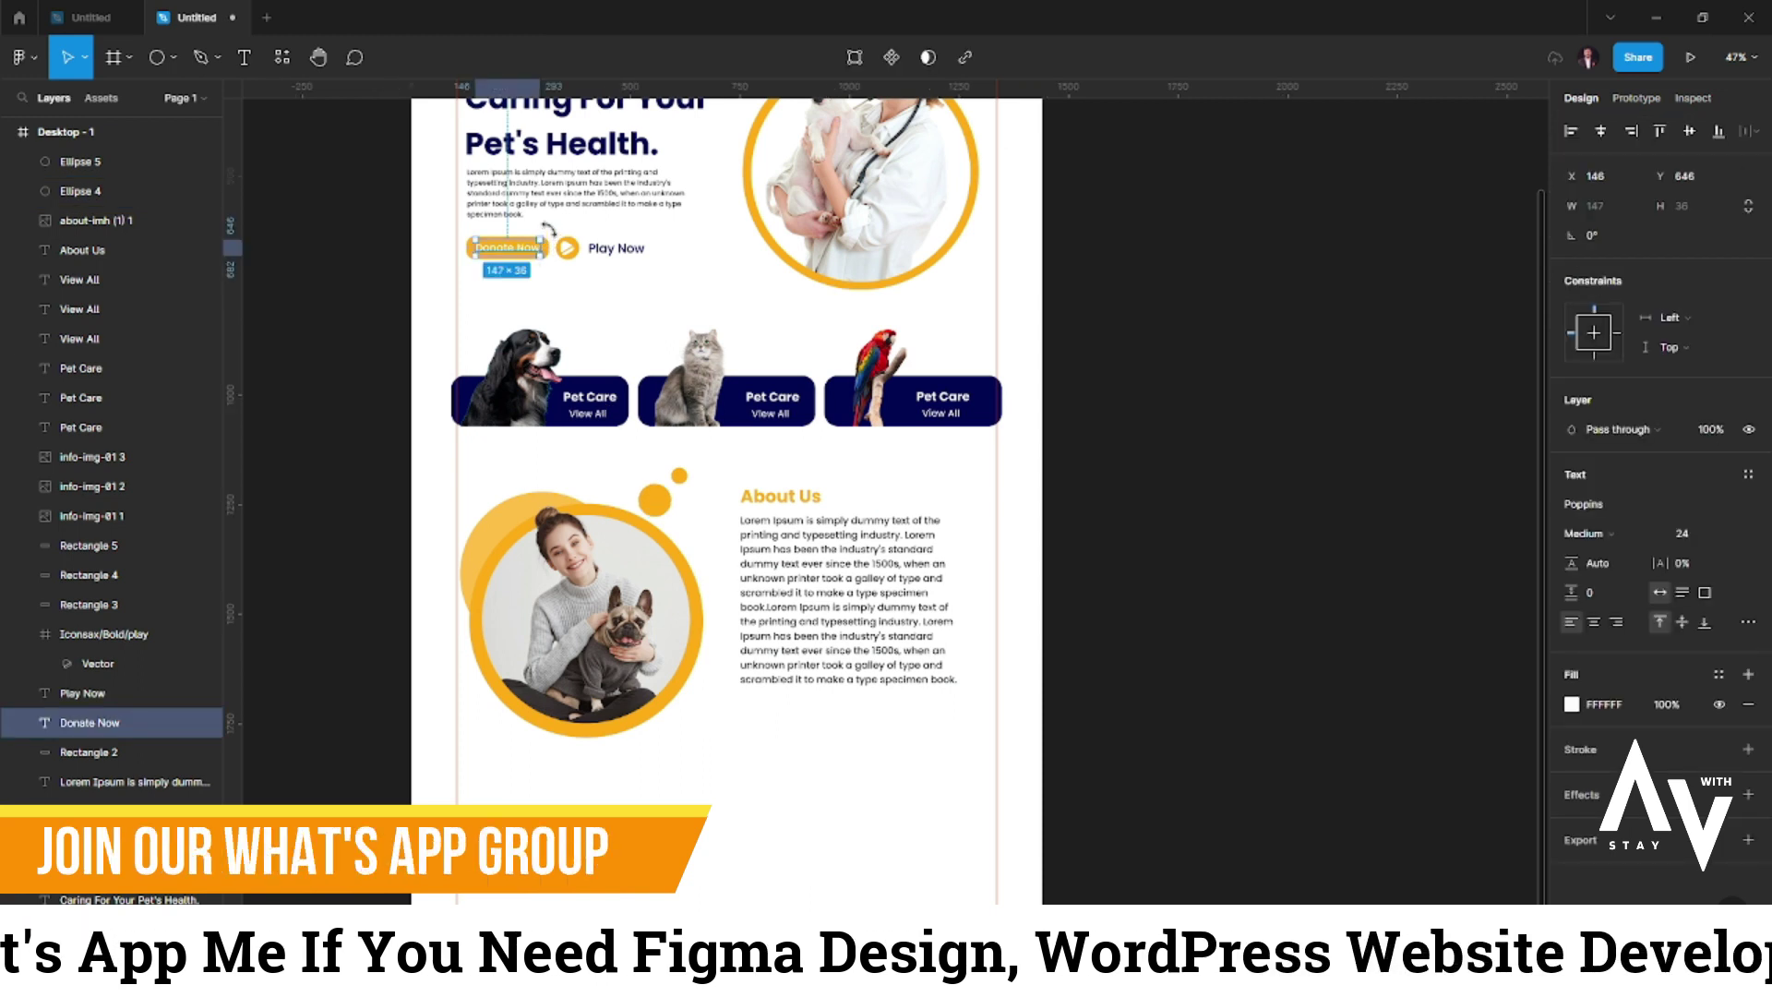
left_click(549, 235)
mouse_move(549, 235)
left_mouse_down()
mouse_move(499, 267)
mouse_move(863, 747)
left_mouse_up()
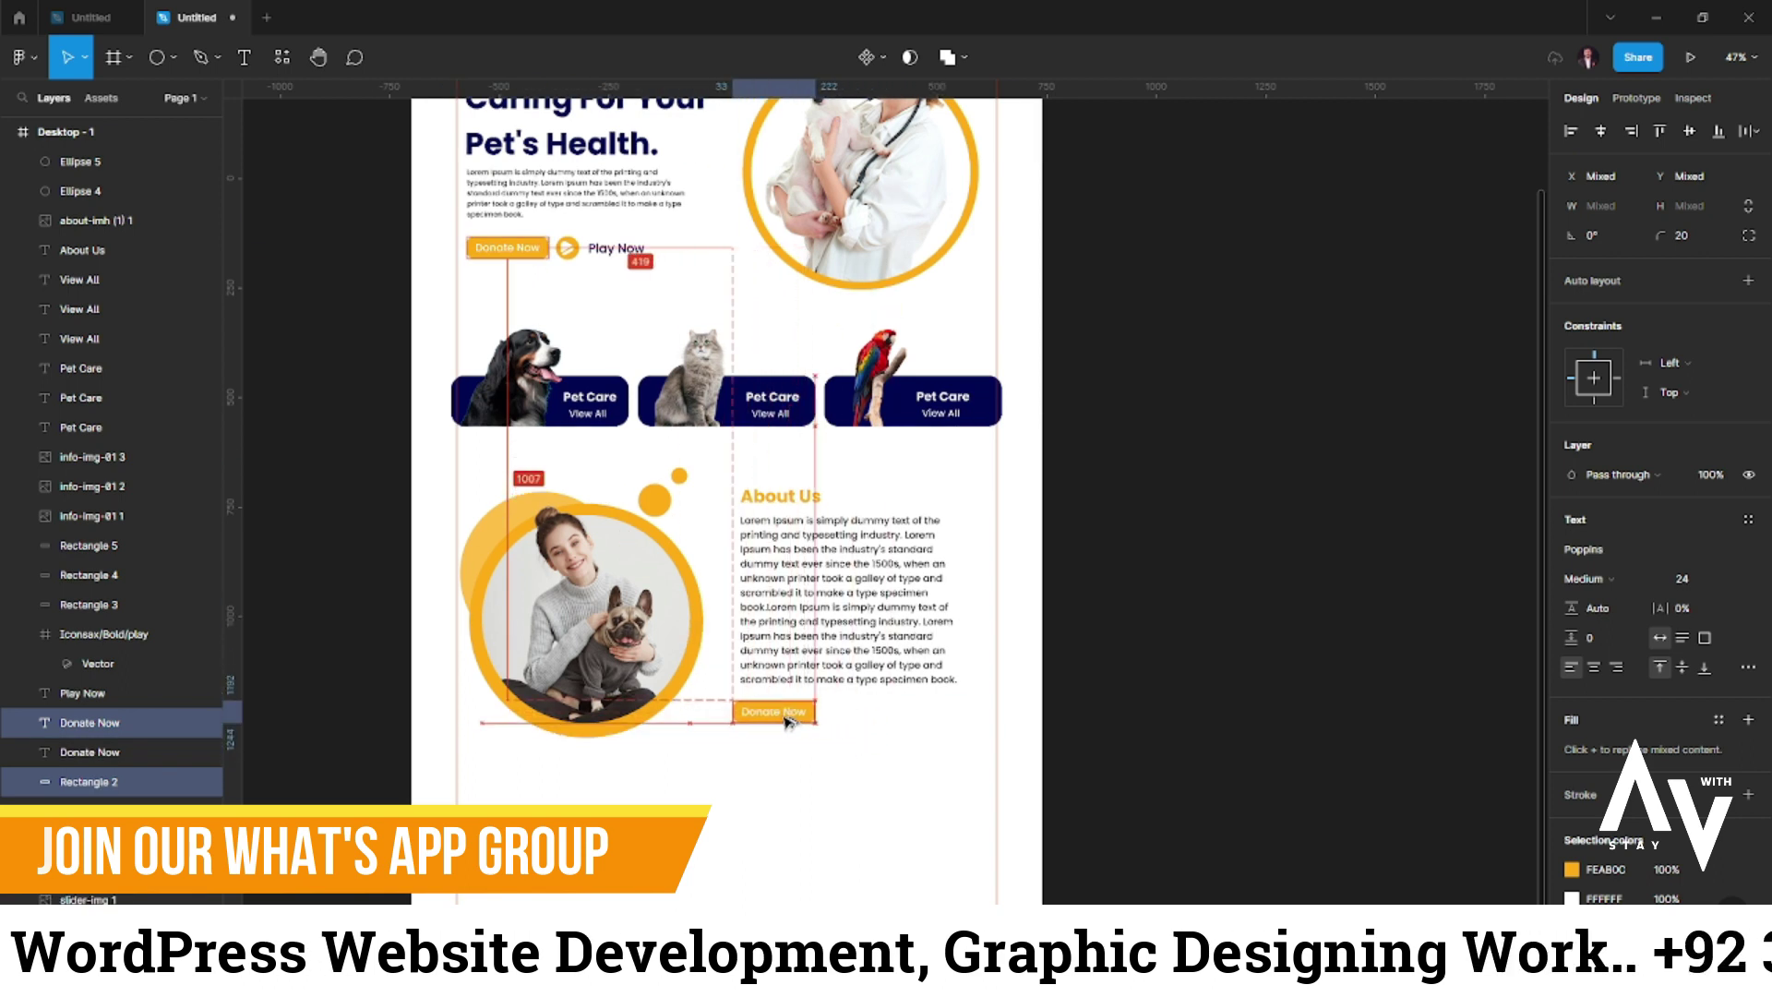
- Relabel the copied button 'Read more'
scroll(828, 764, "down", 2)
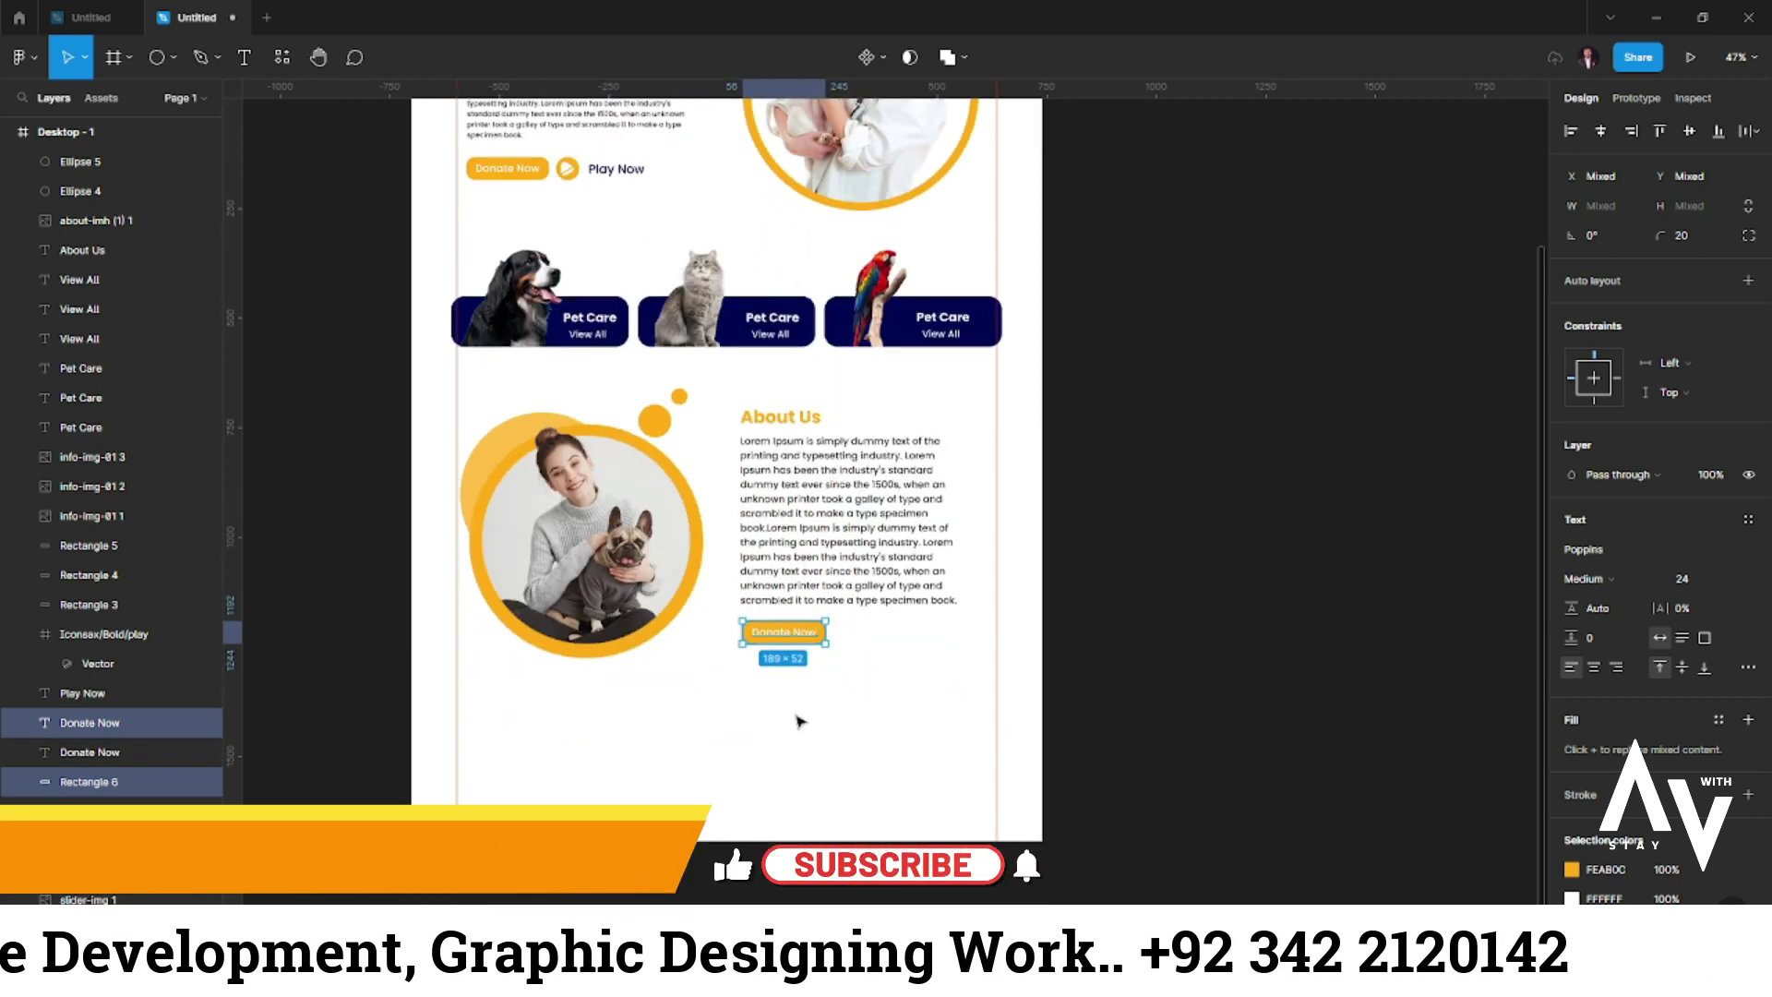
scroll(798, 722, "up", 5)
key("Escape")
left_click(776, 554)
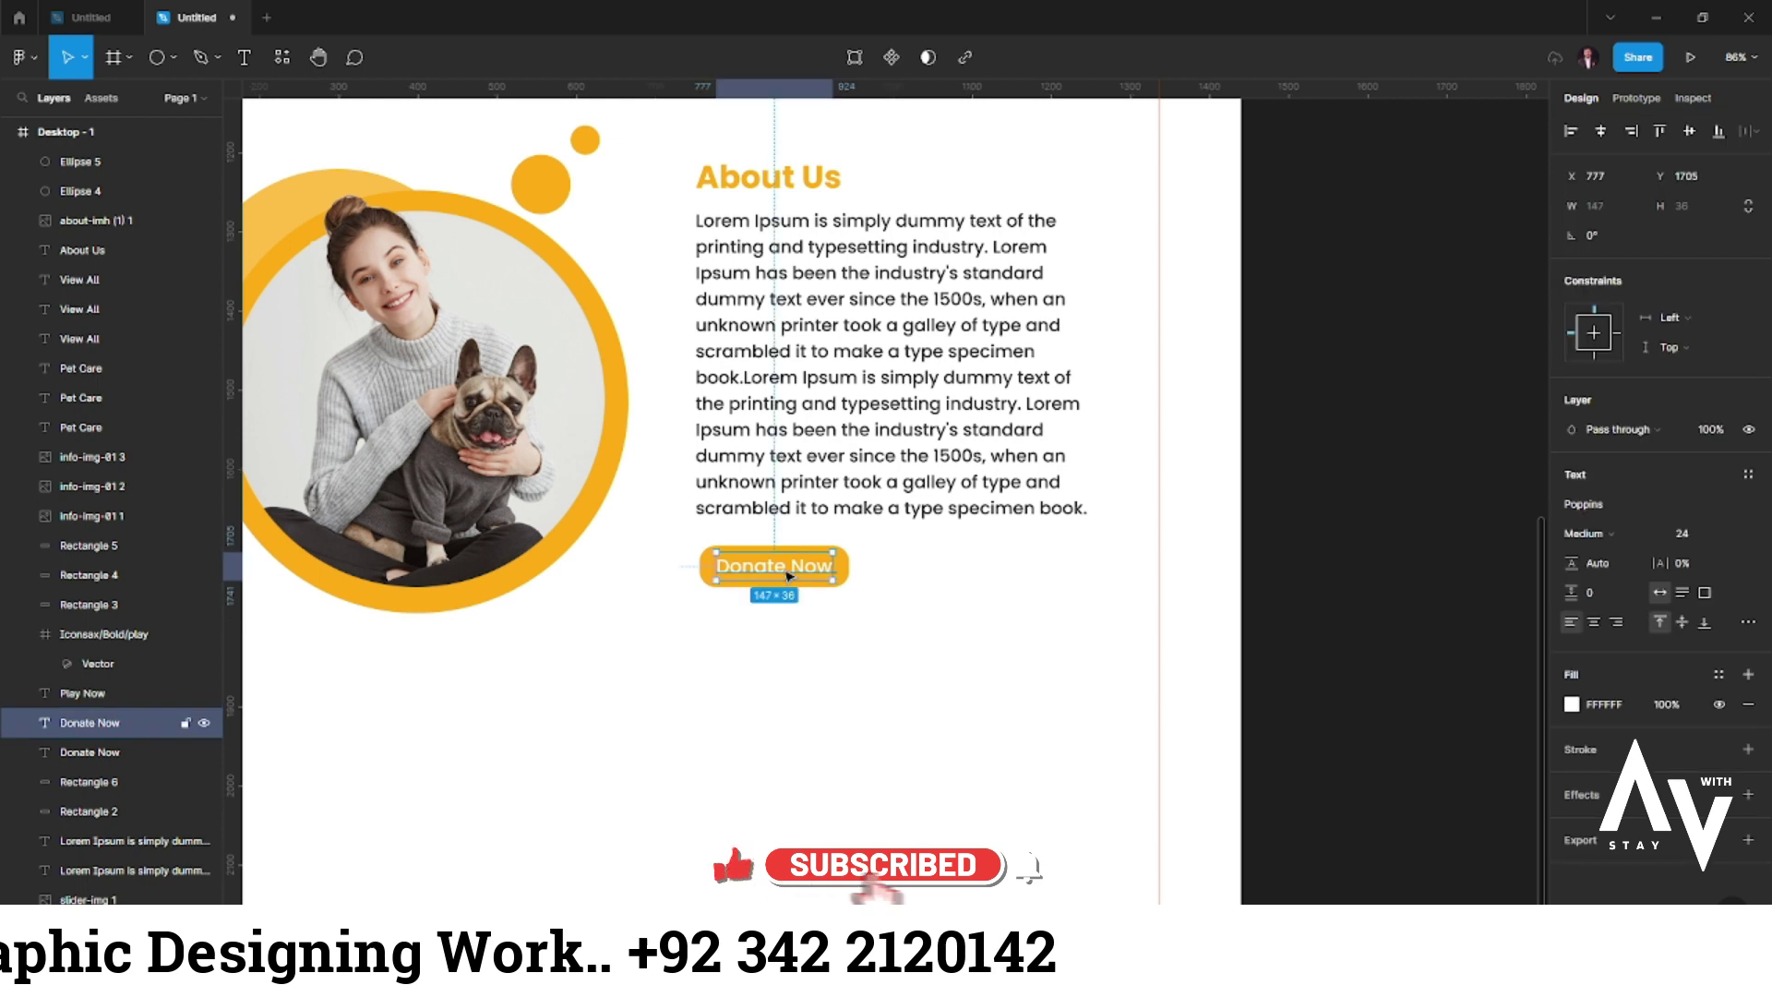
double_click(784, 568)
type("Read more")
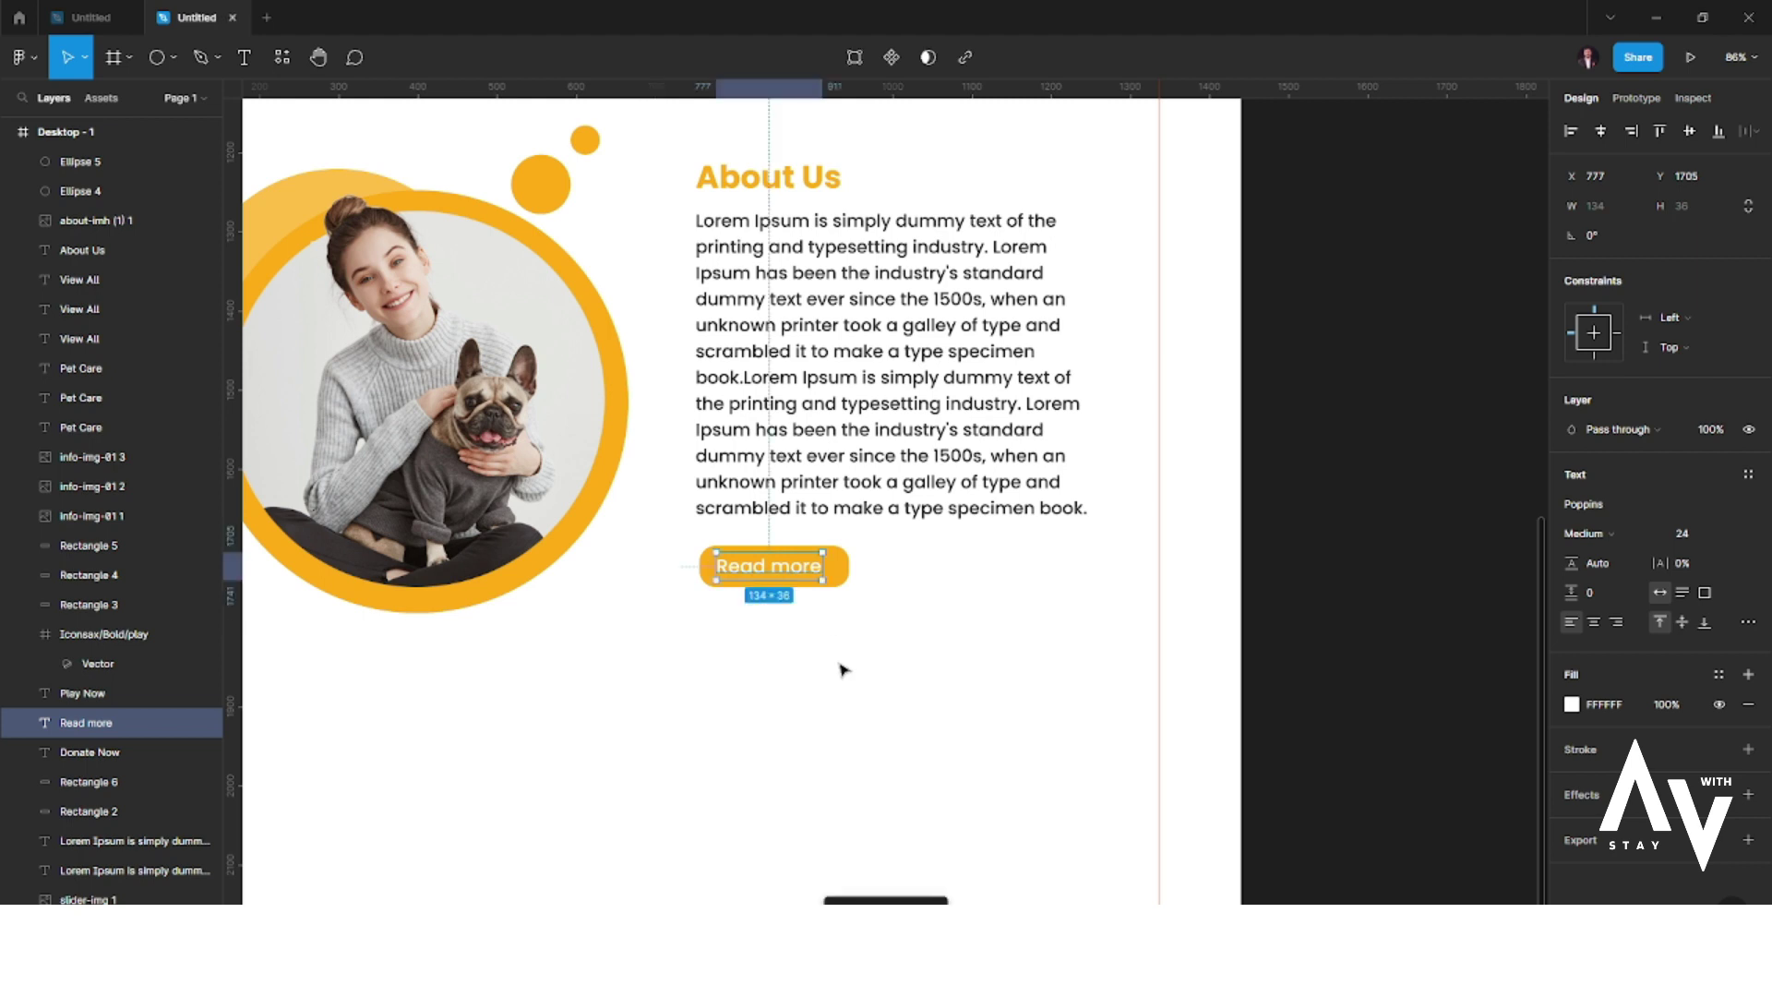
left_click(817, 685)
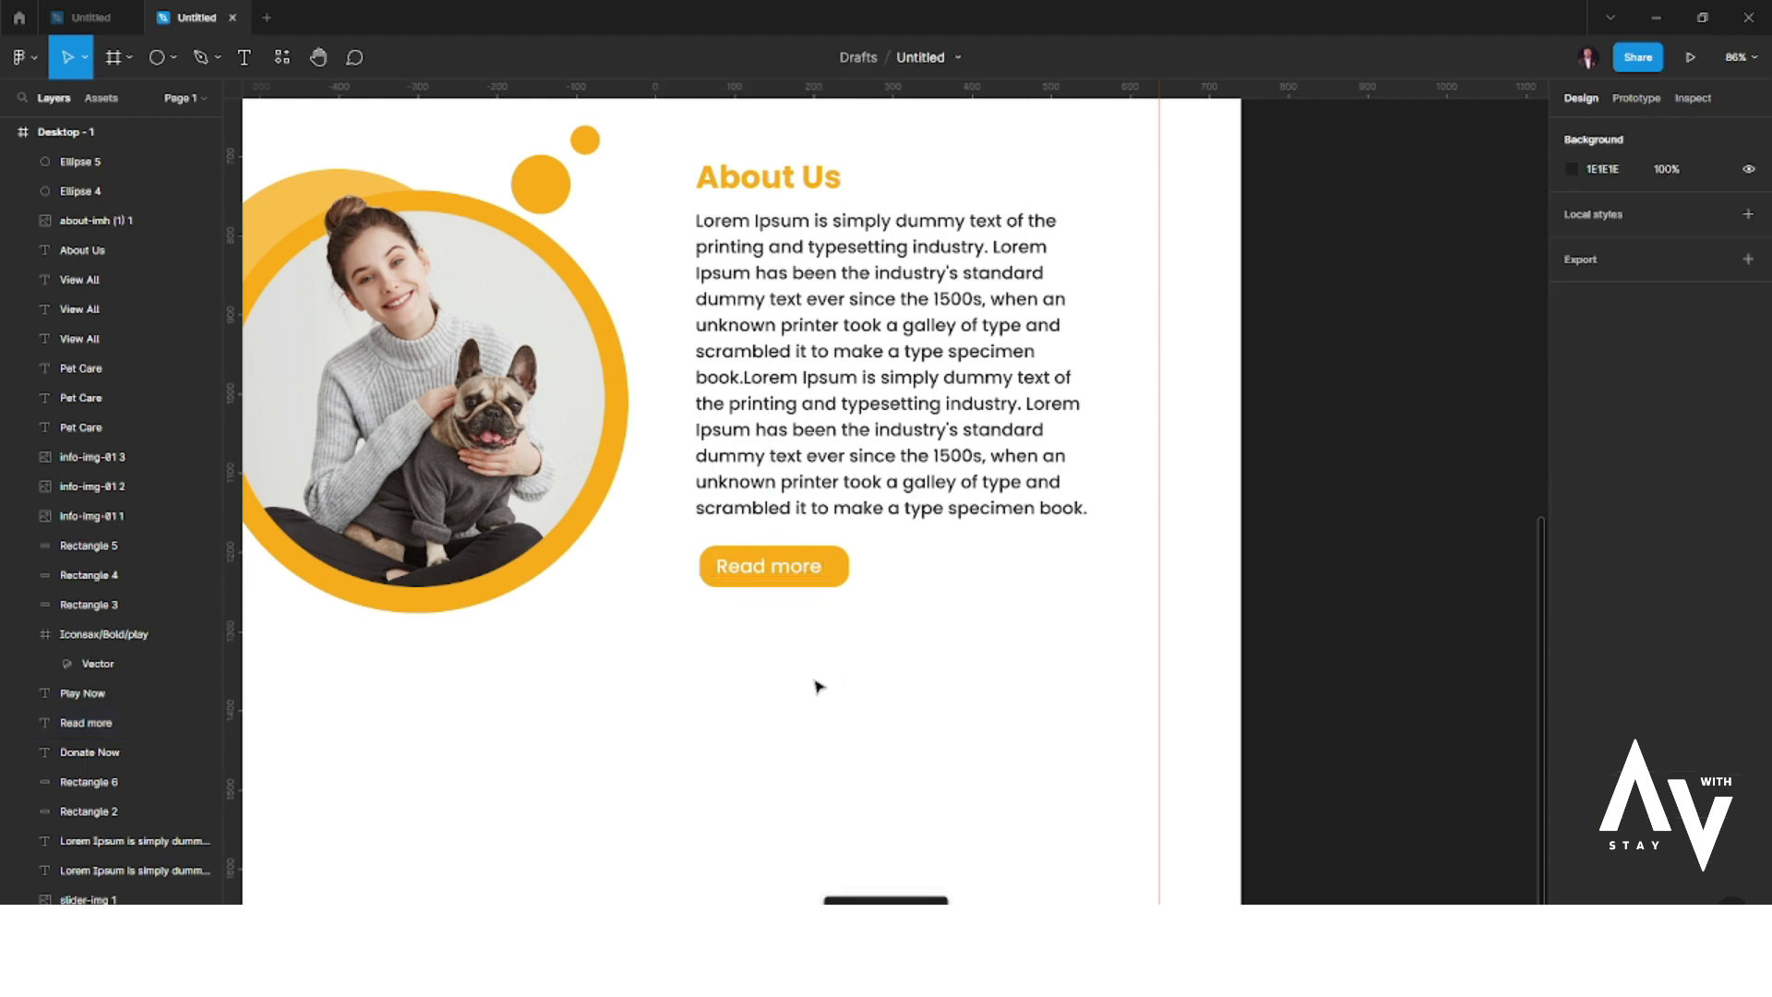
left_click(842, 582)
left_click(787, 570, "shift")
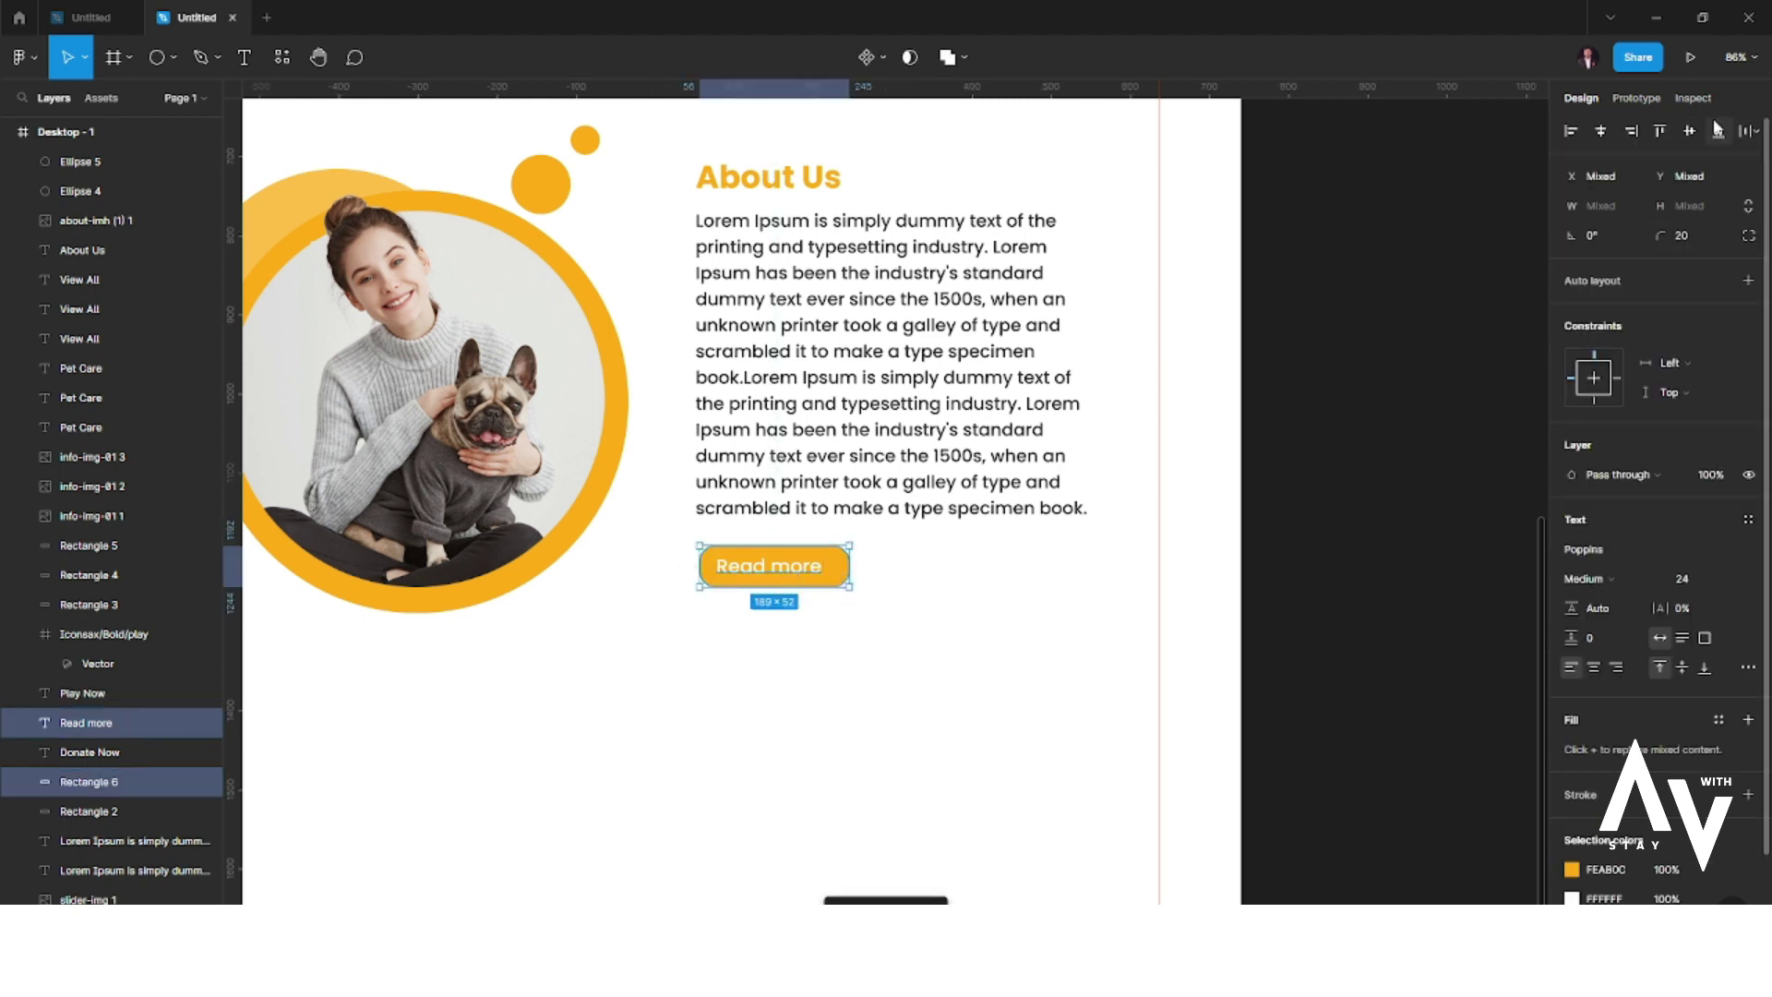
left_click(1008, 538)
scroll(930, 602, "down", 3)
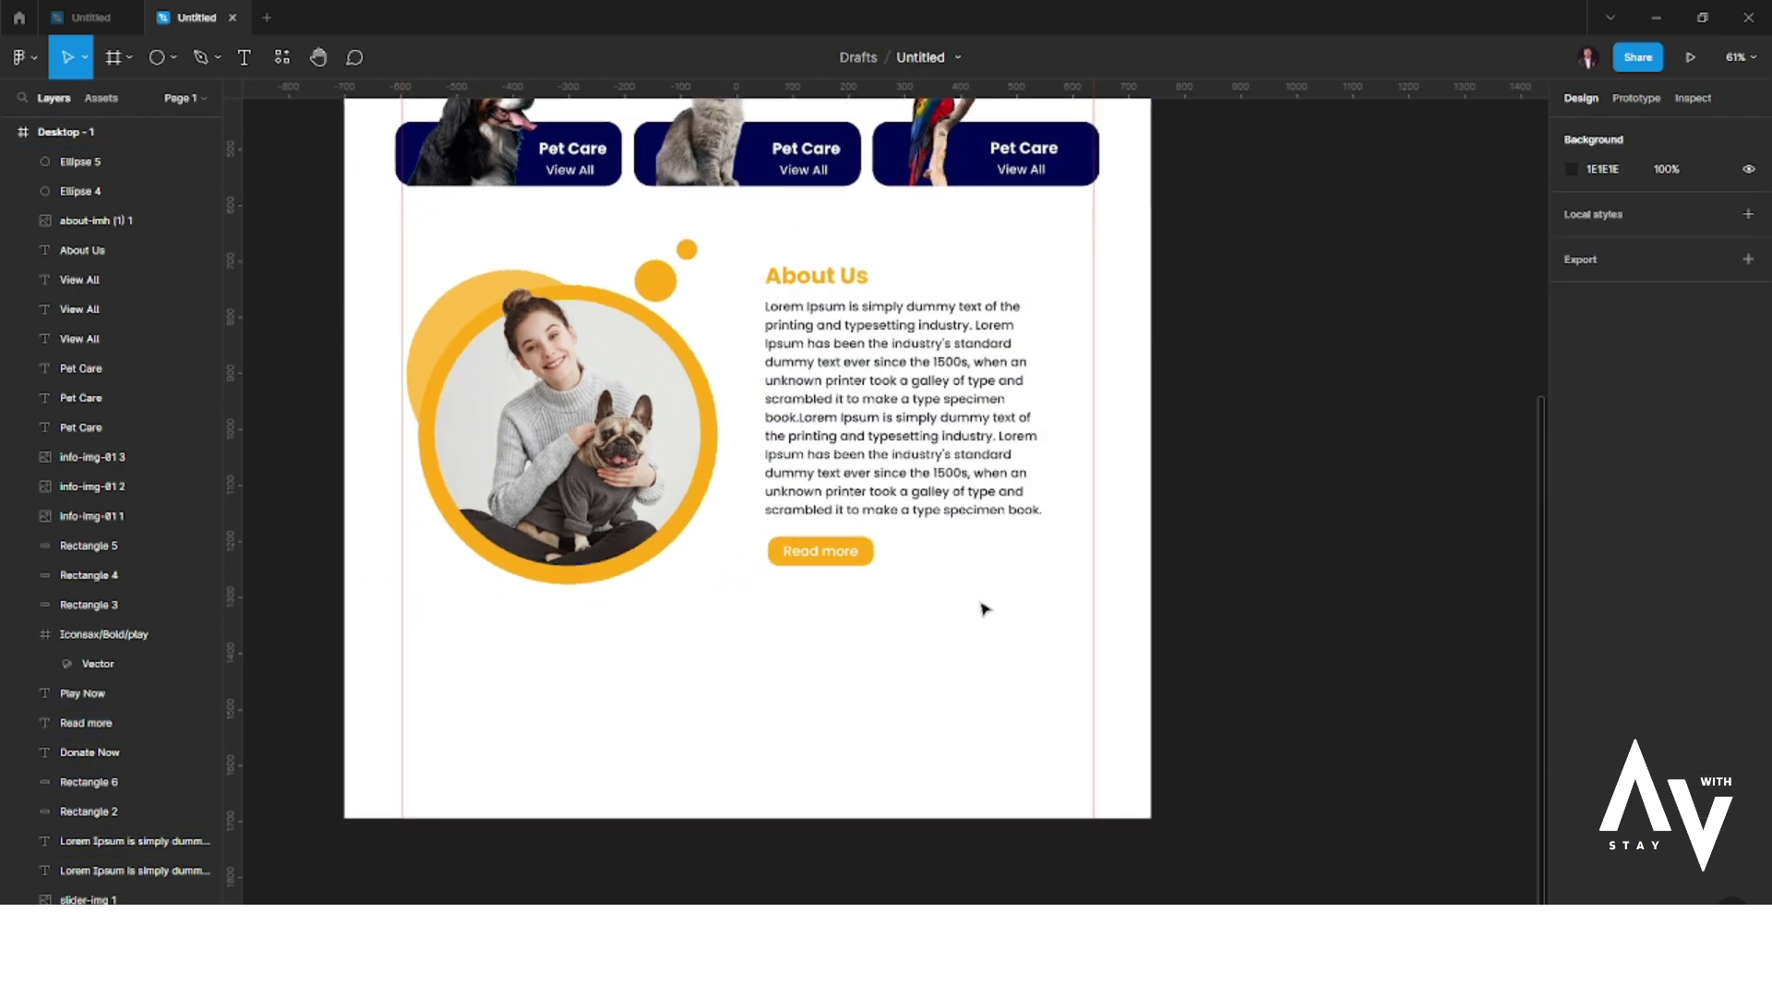
- Move the pet cards and About Us section down together
scroll(983, 607, "down", 2)
scroll(1053, 609, "up", 3)
left_click_drag(1004, 349, 932, 346)
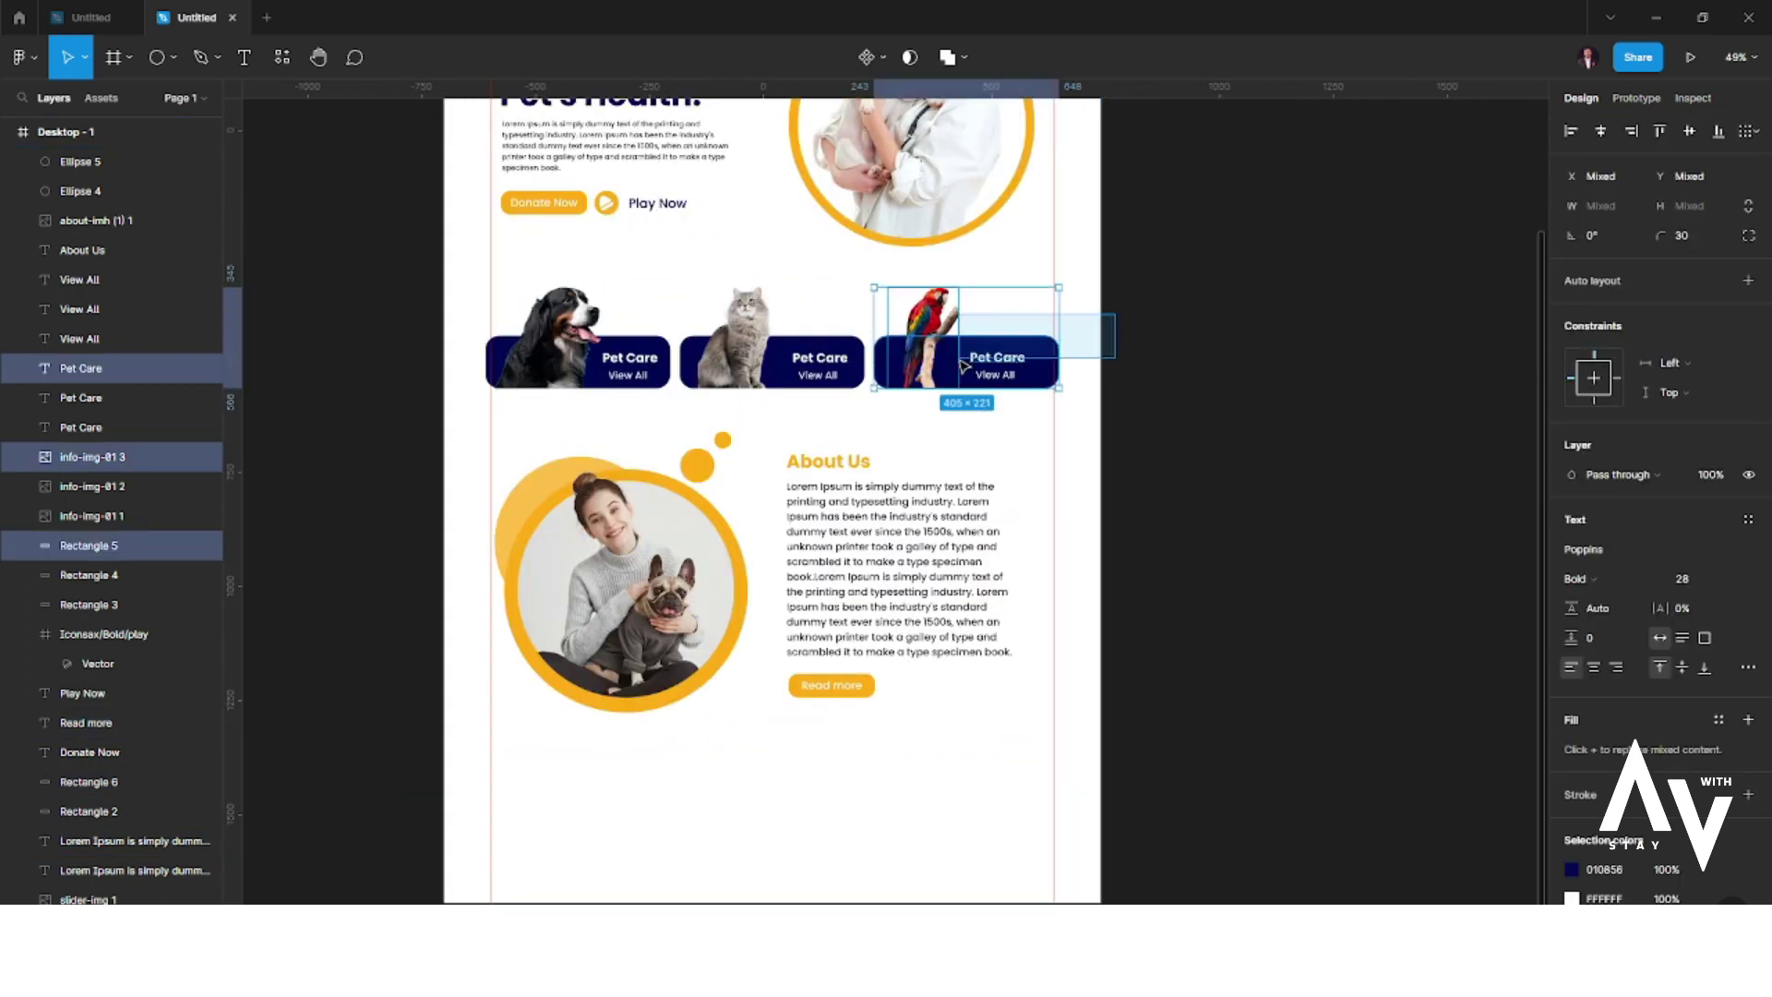
left_click(1022, 281)
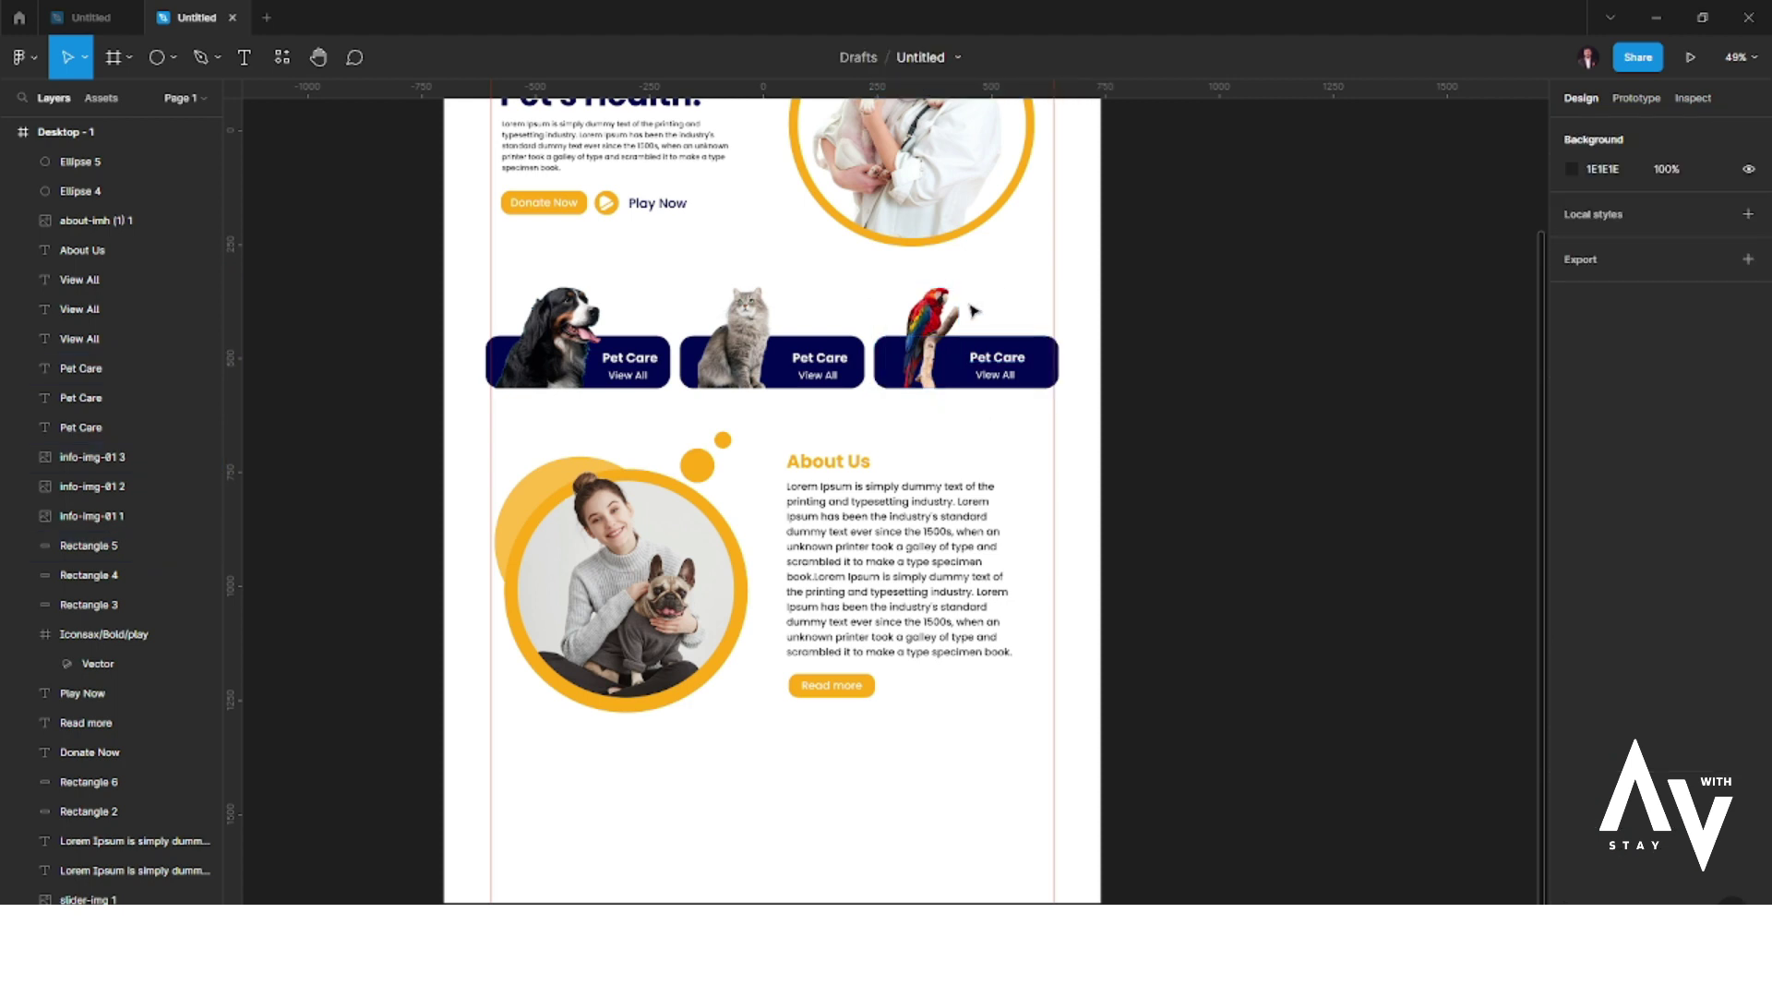
left_click_drag(1060, 276, 524, 731)
left_click_drag(661, 651, 663, 669)
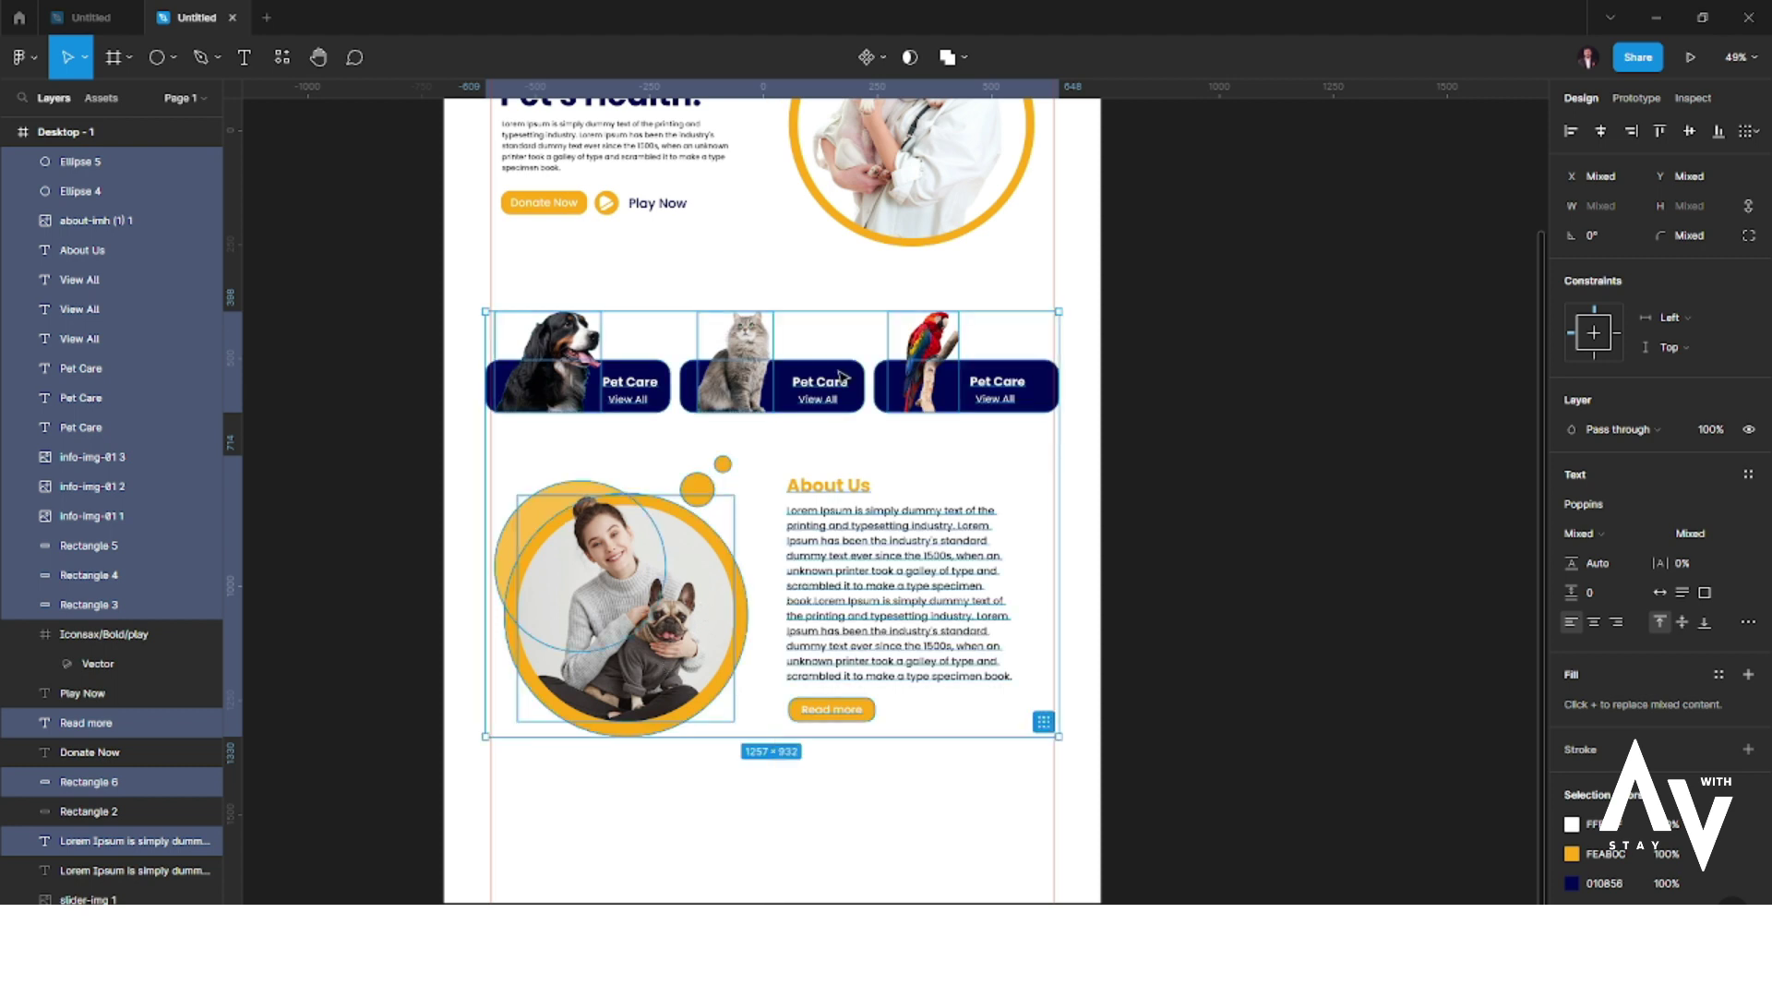
left_click(766, 270)
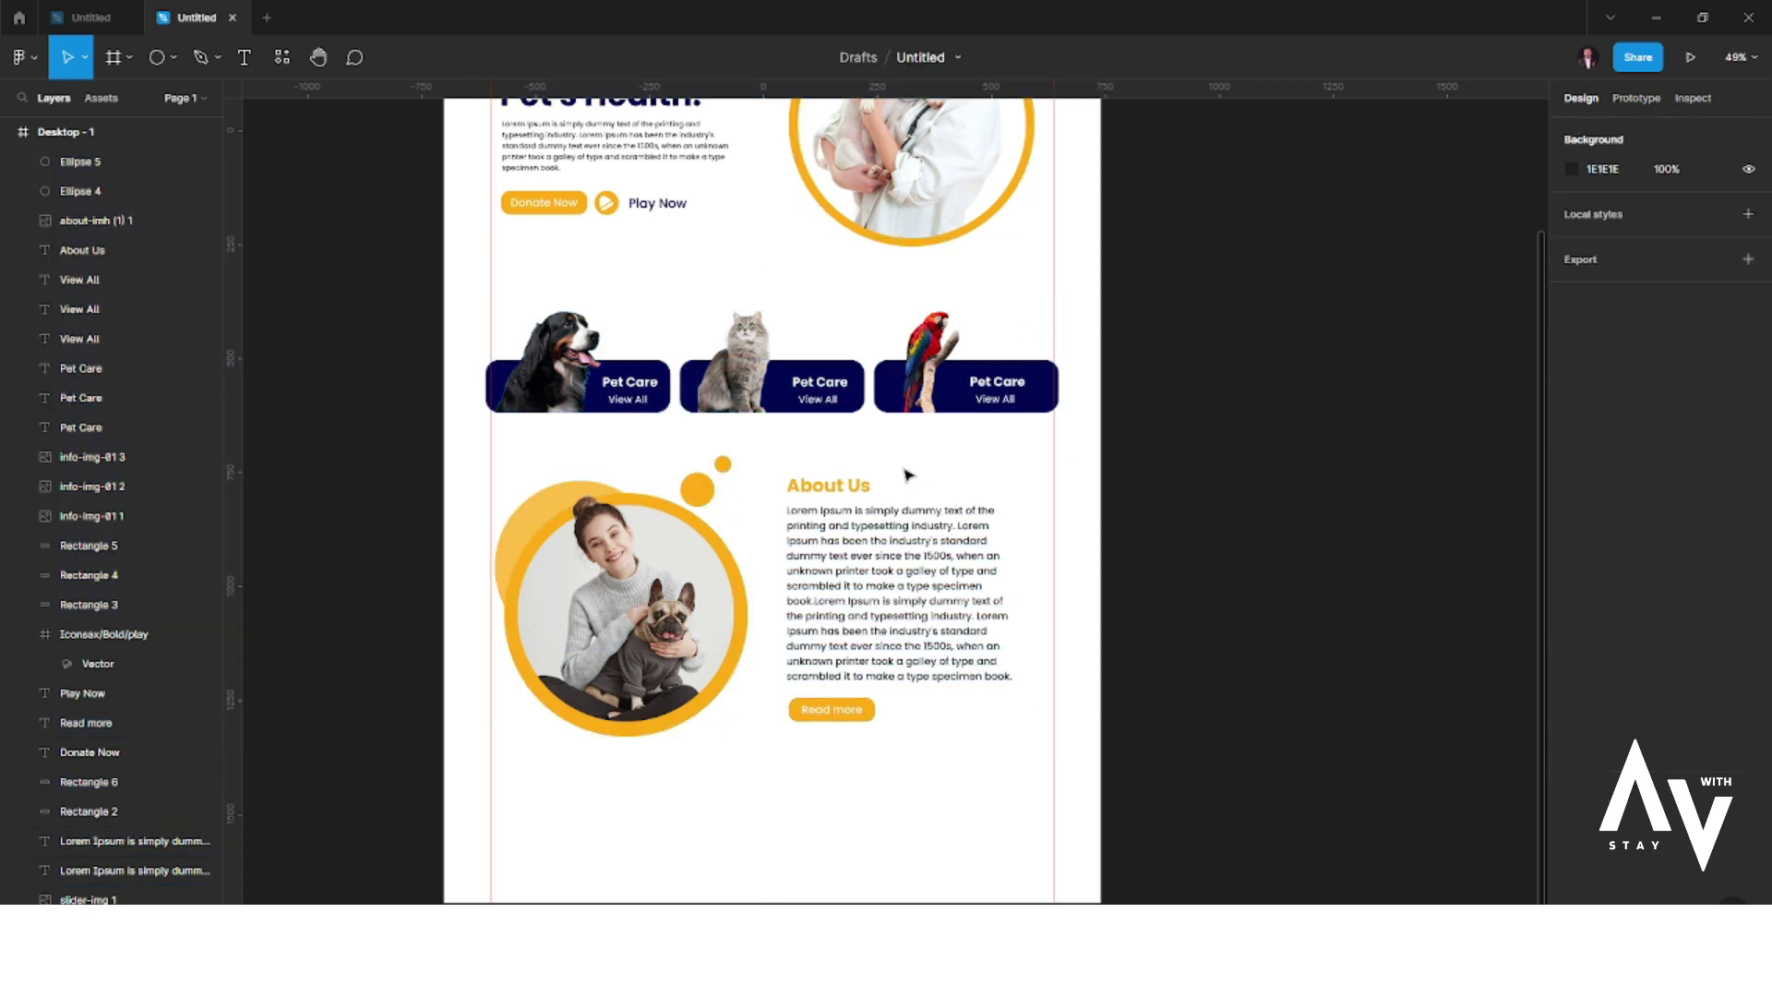
- Lower the whole About Us section until its spacing matches the 143 guides
left_click_drag(907, 474, 641, 659)
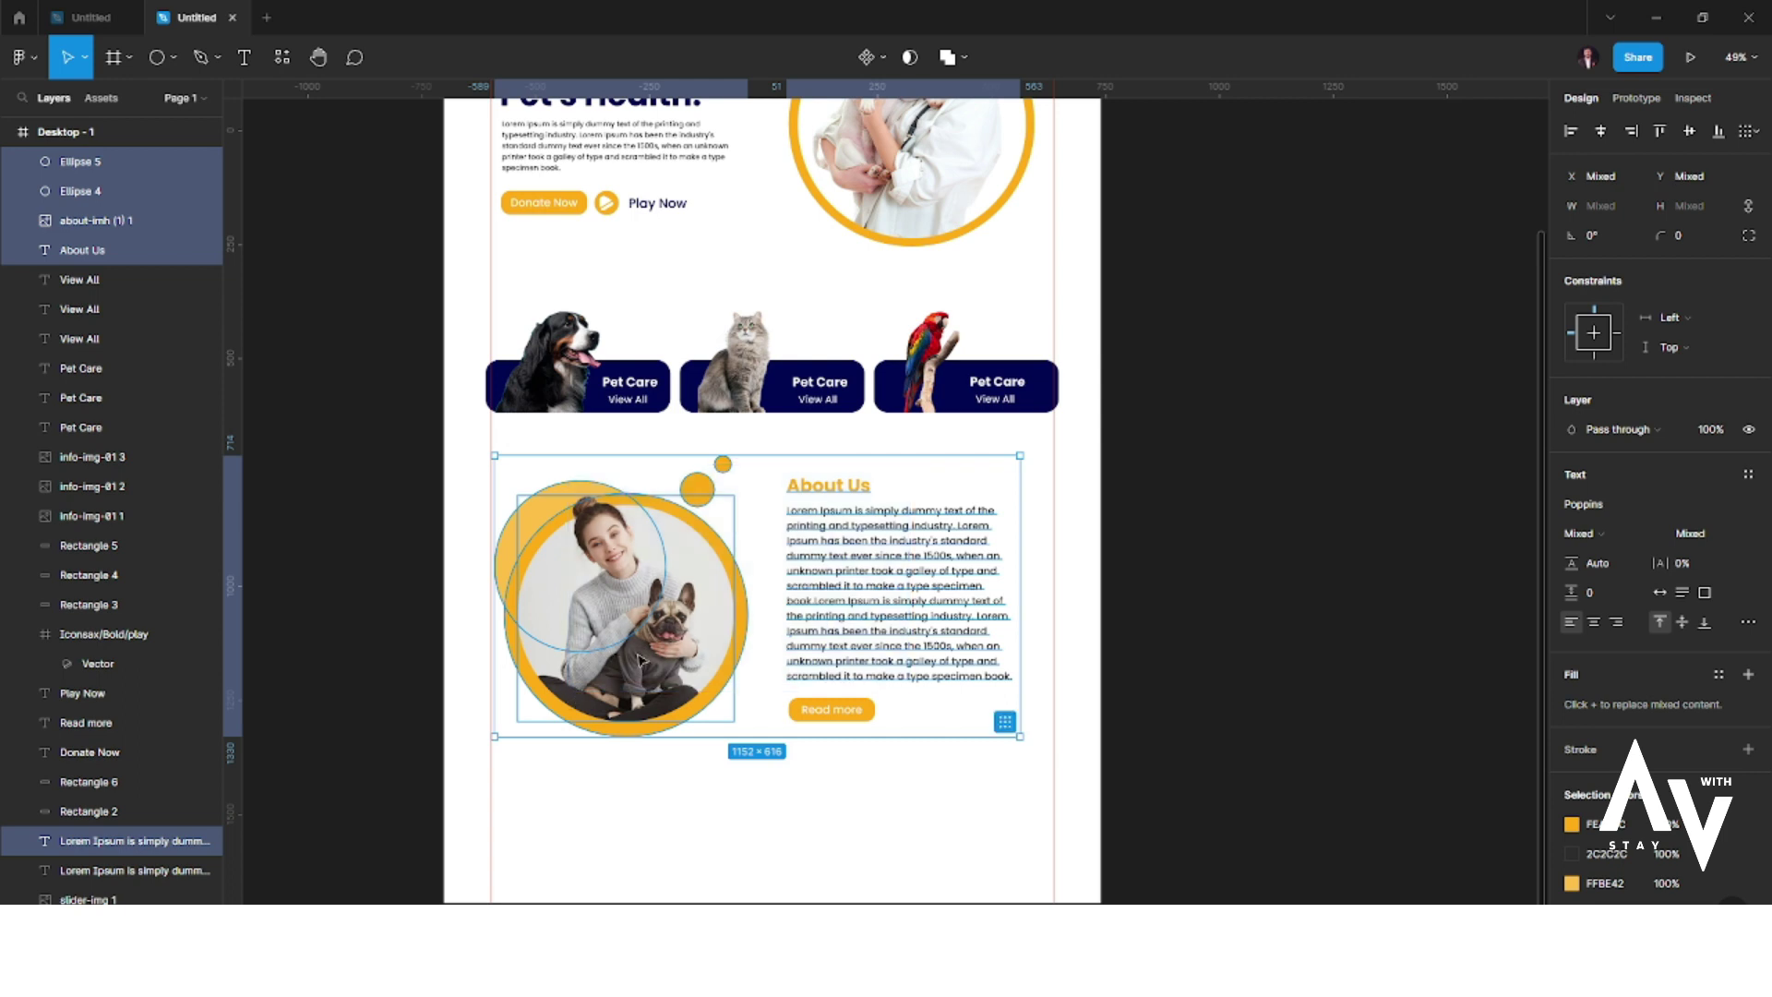
left_click_drag(862, 792, 566, 453)
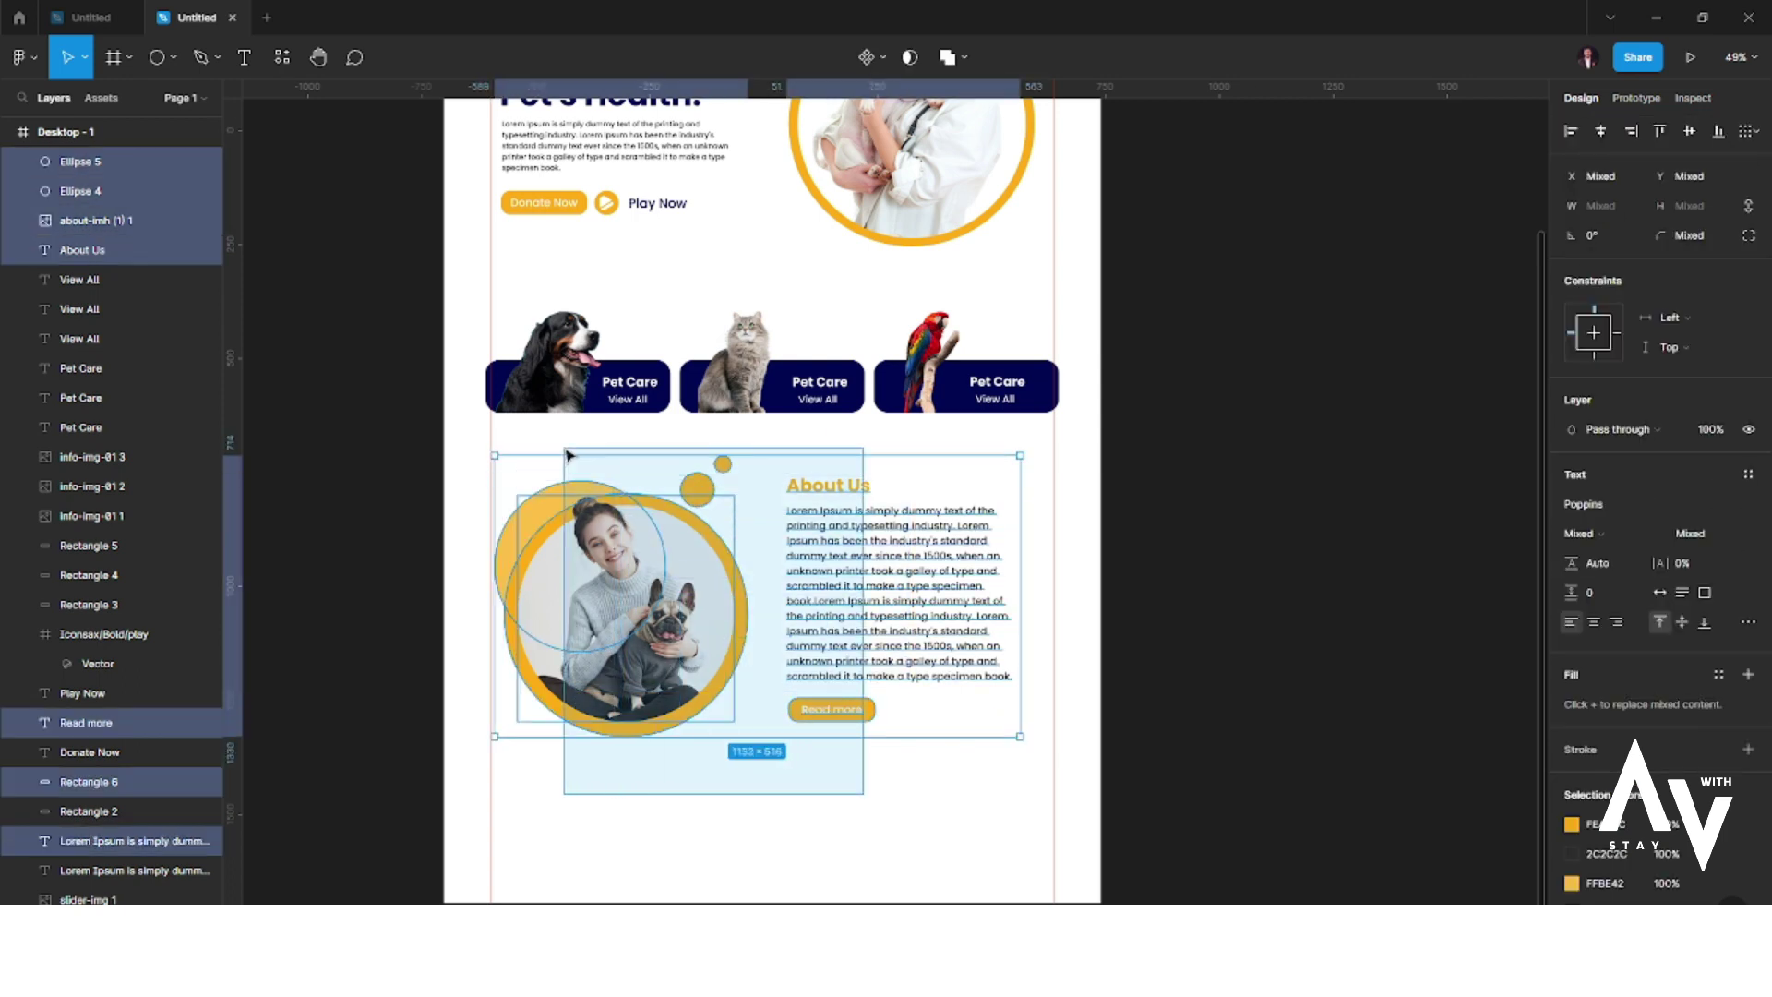
left_click_drag(647, 576, 651, 598)
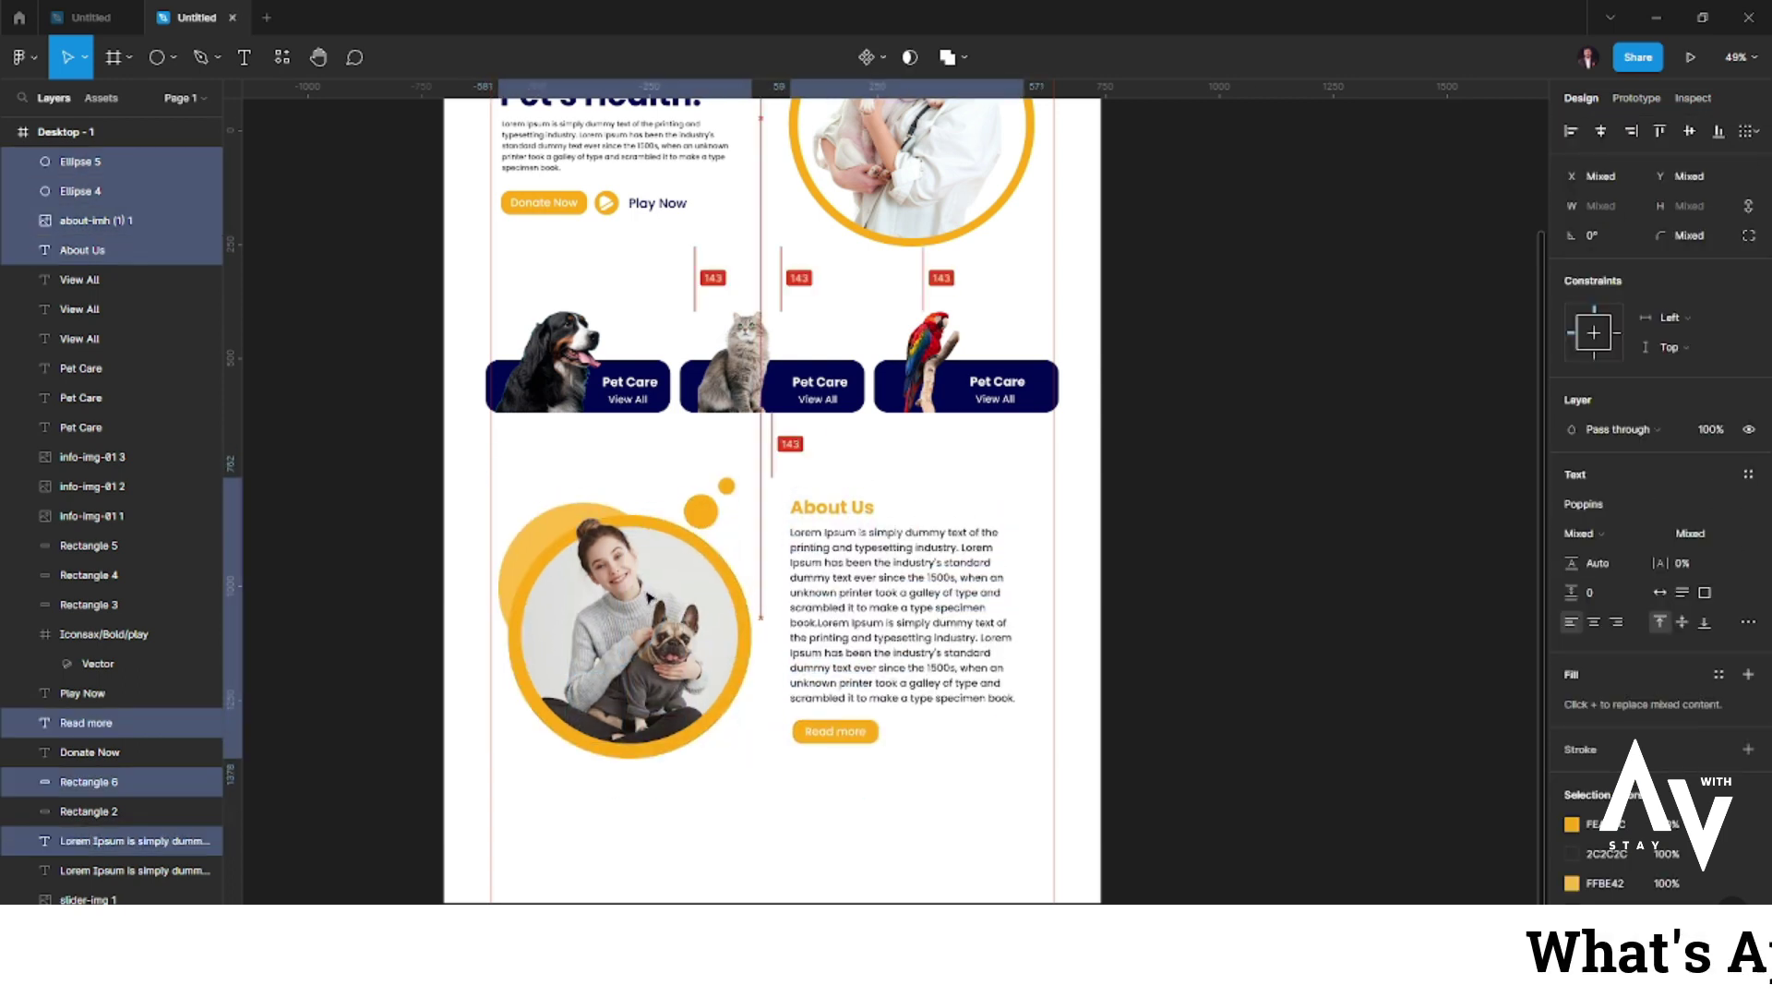
left_click(1241, 533)
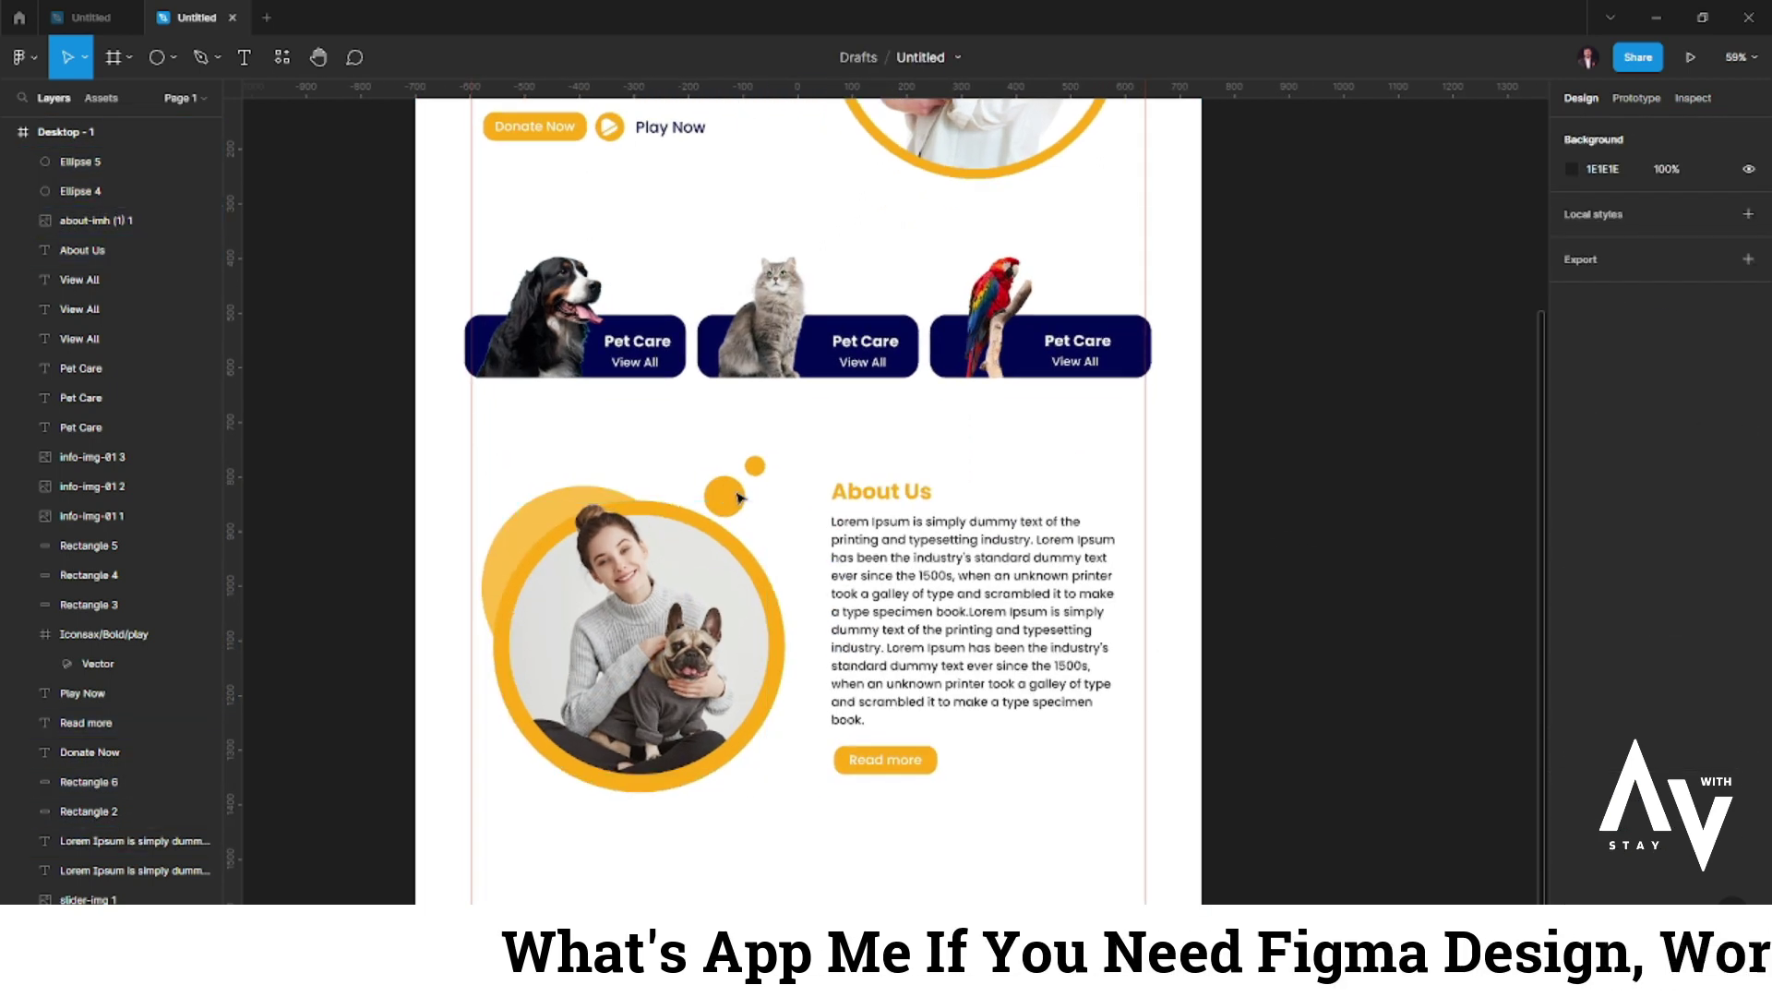
left_click_drag(807, 439, 701, 517)
left_click(1100, 480)
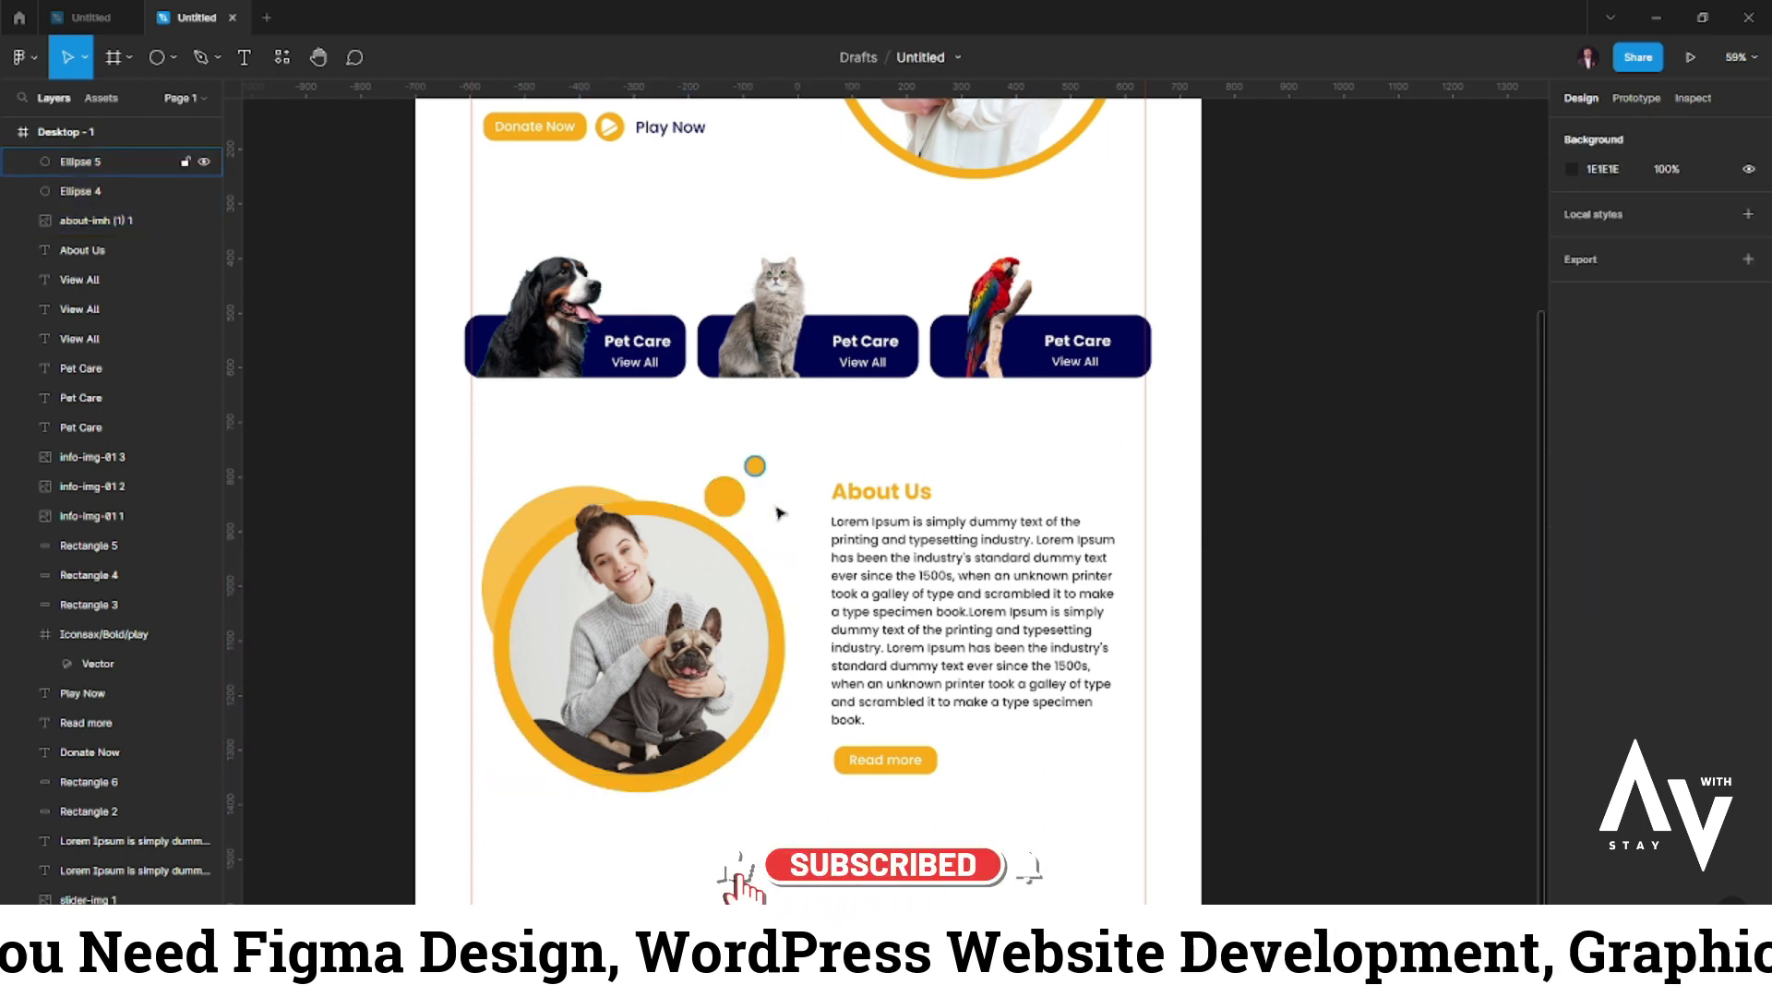
scroll(688, 751, "down", 1)
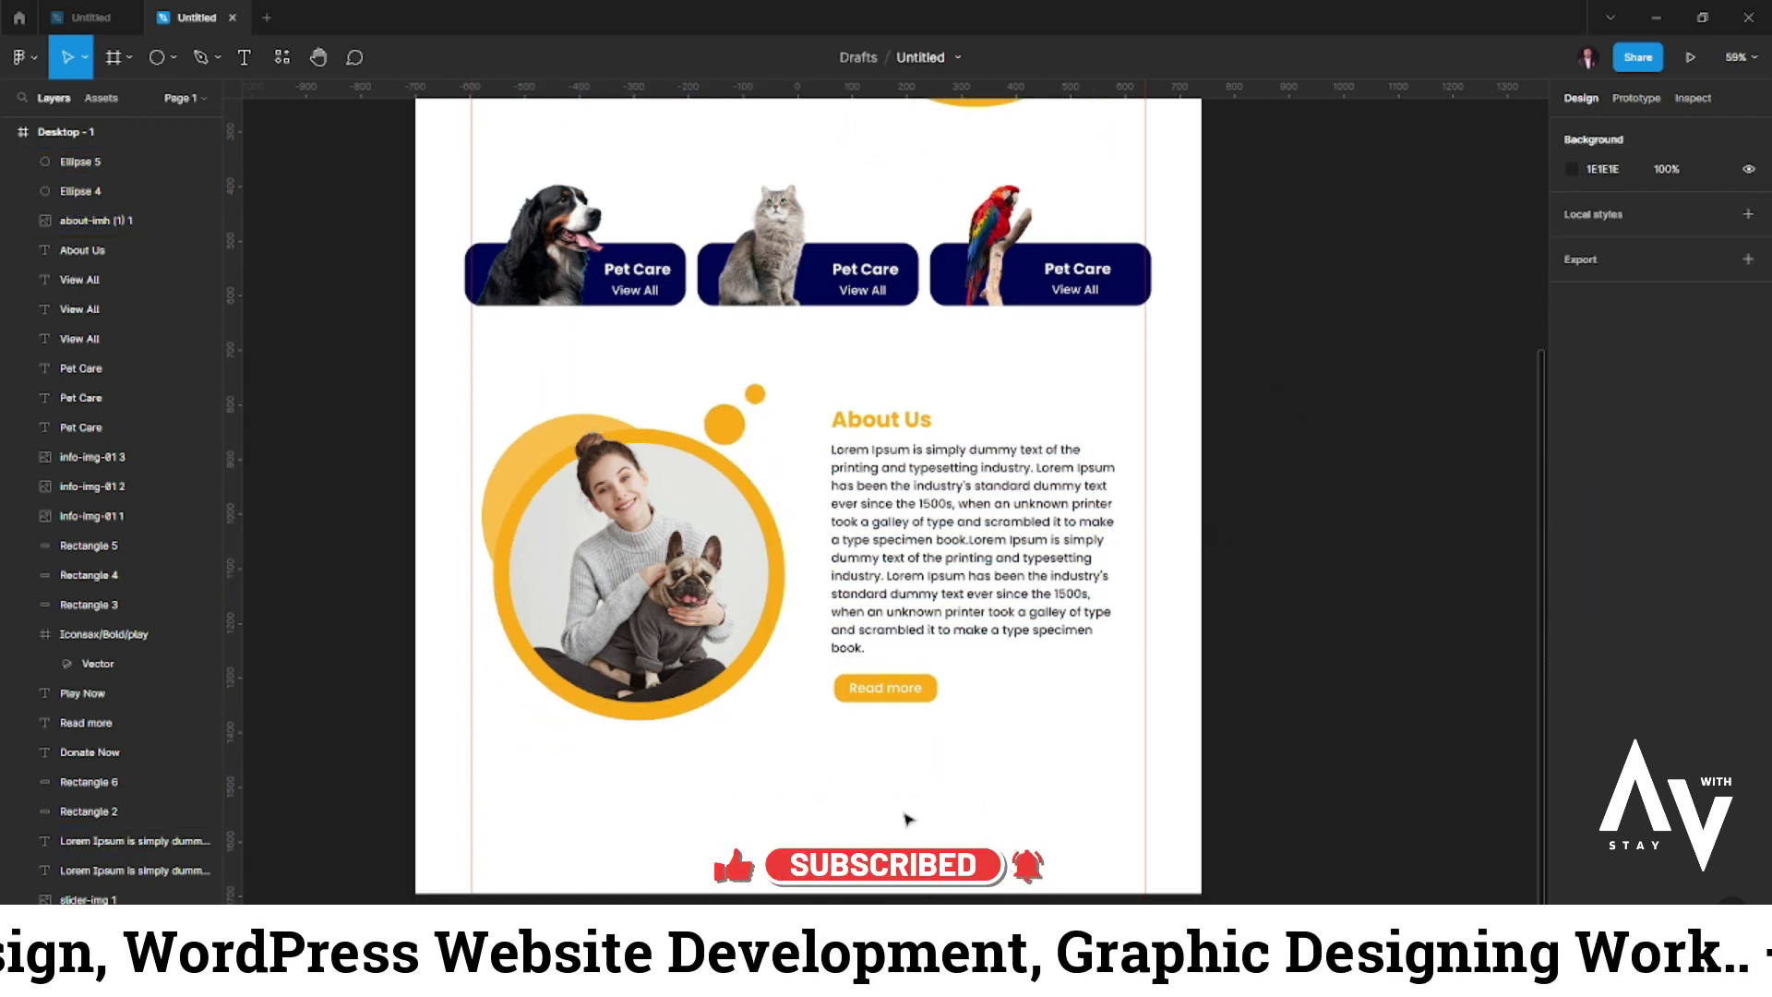
scroll(907, 818, "up", 1)
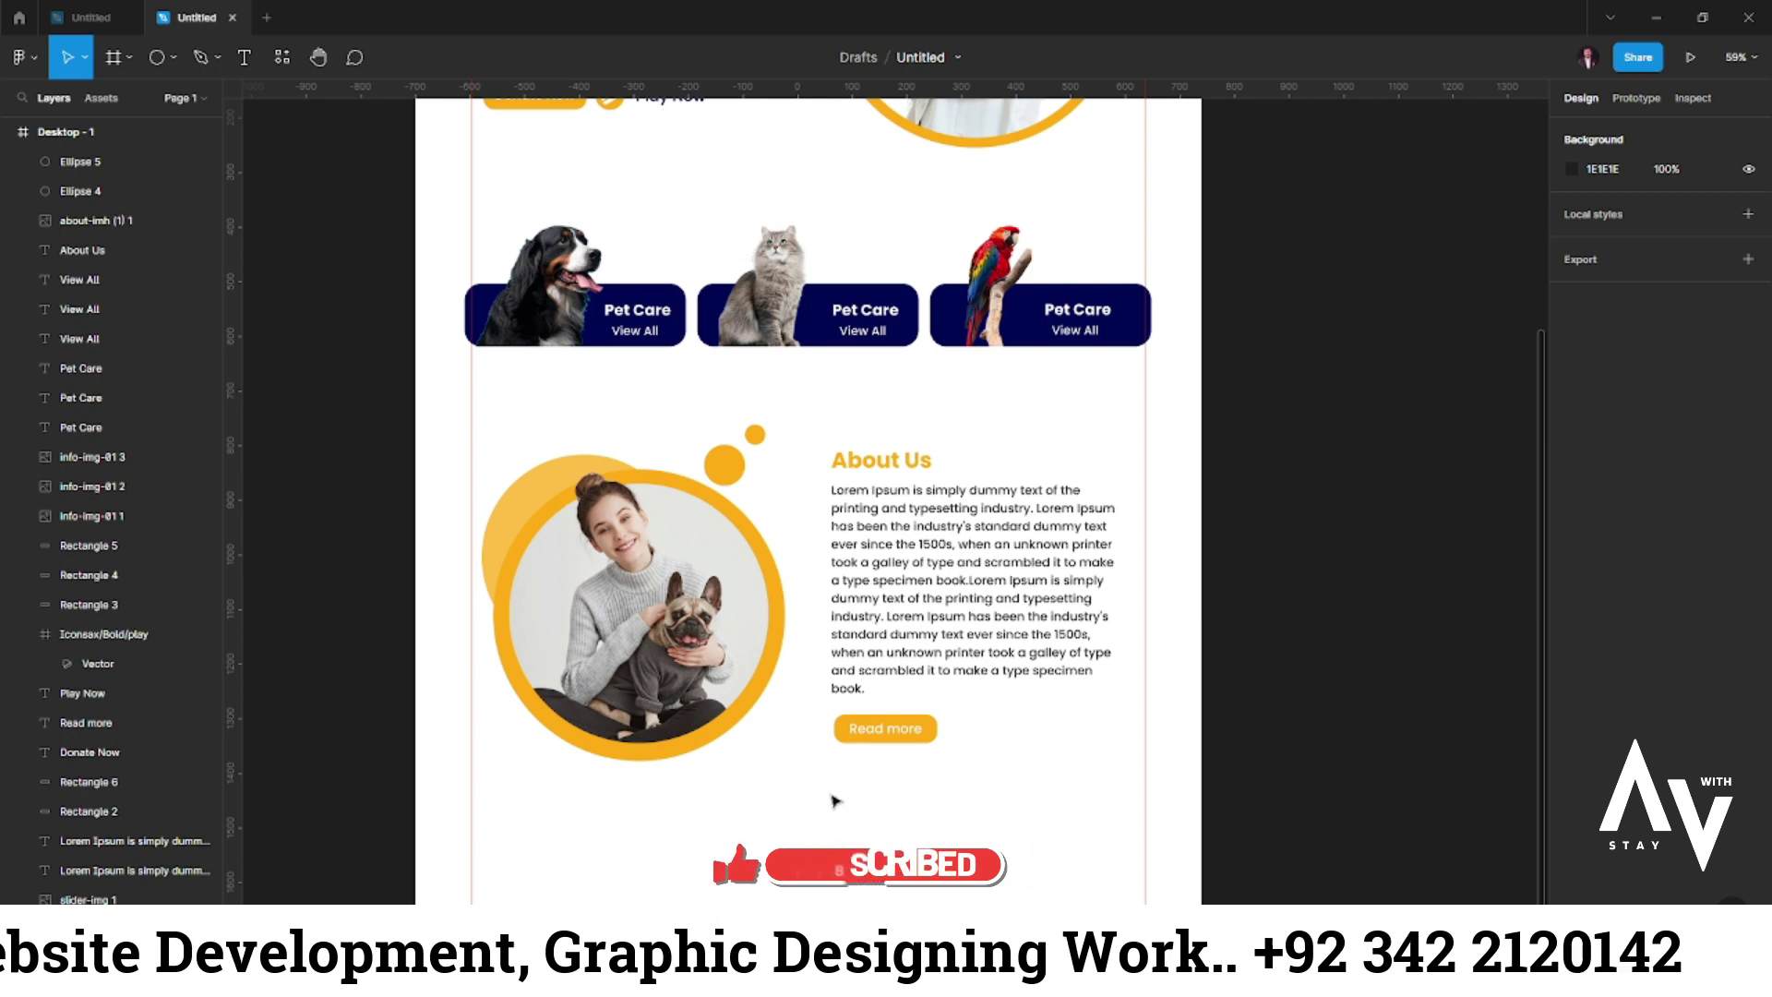